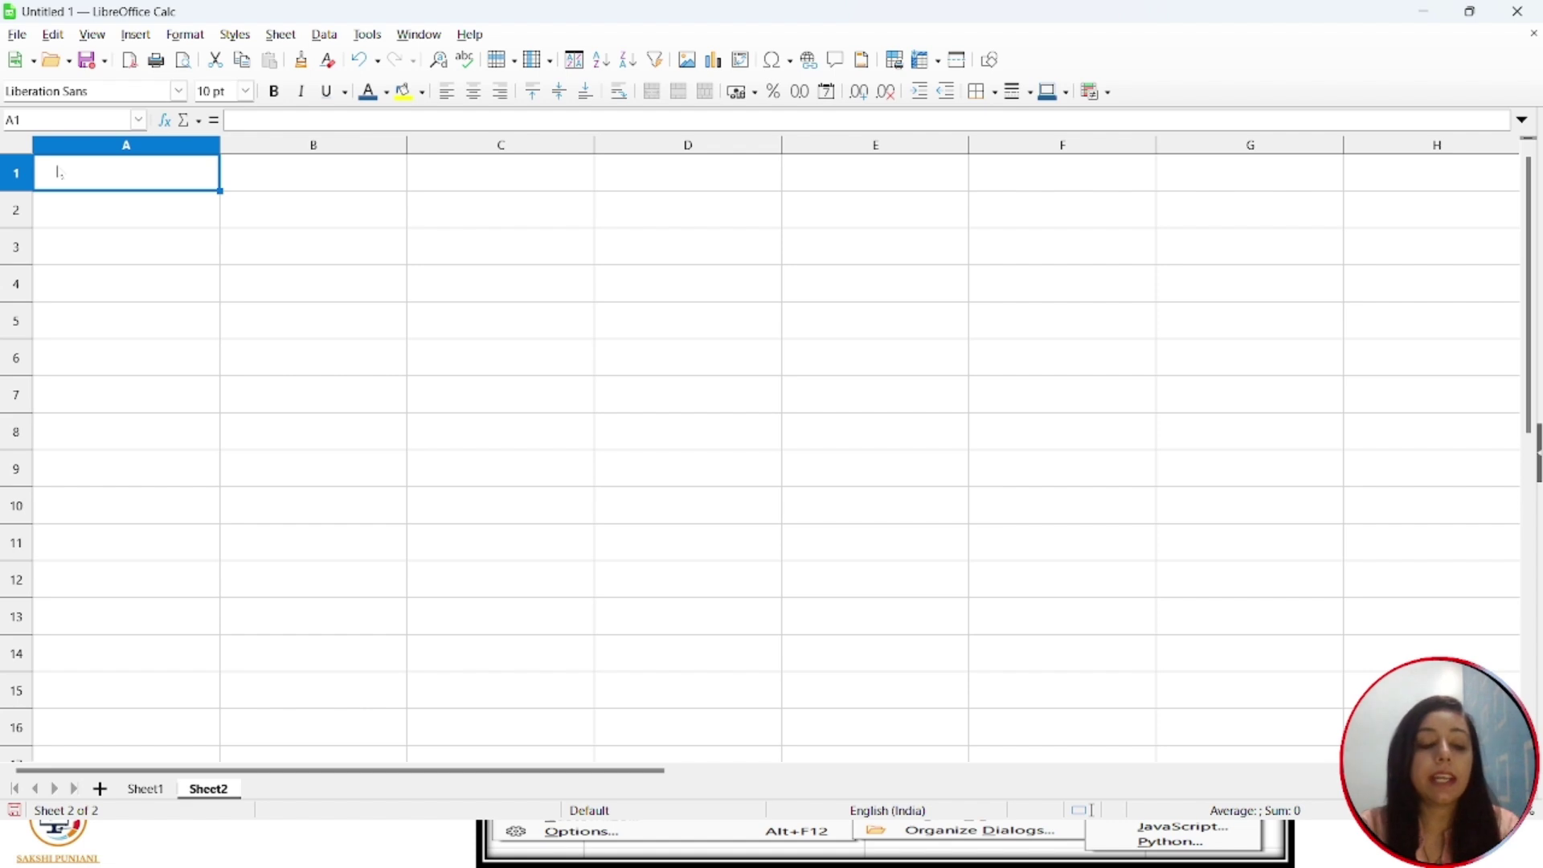
# Enter "Class X" in cell A1 of Sheet2 and compare it with the formatted heading on Sheet1.
pyautogui.write('Class')
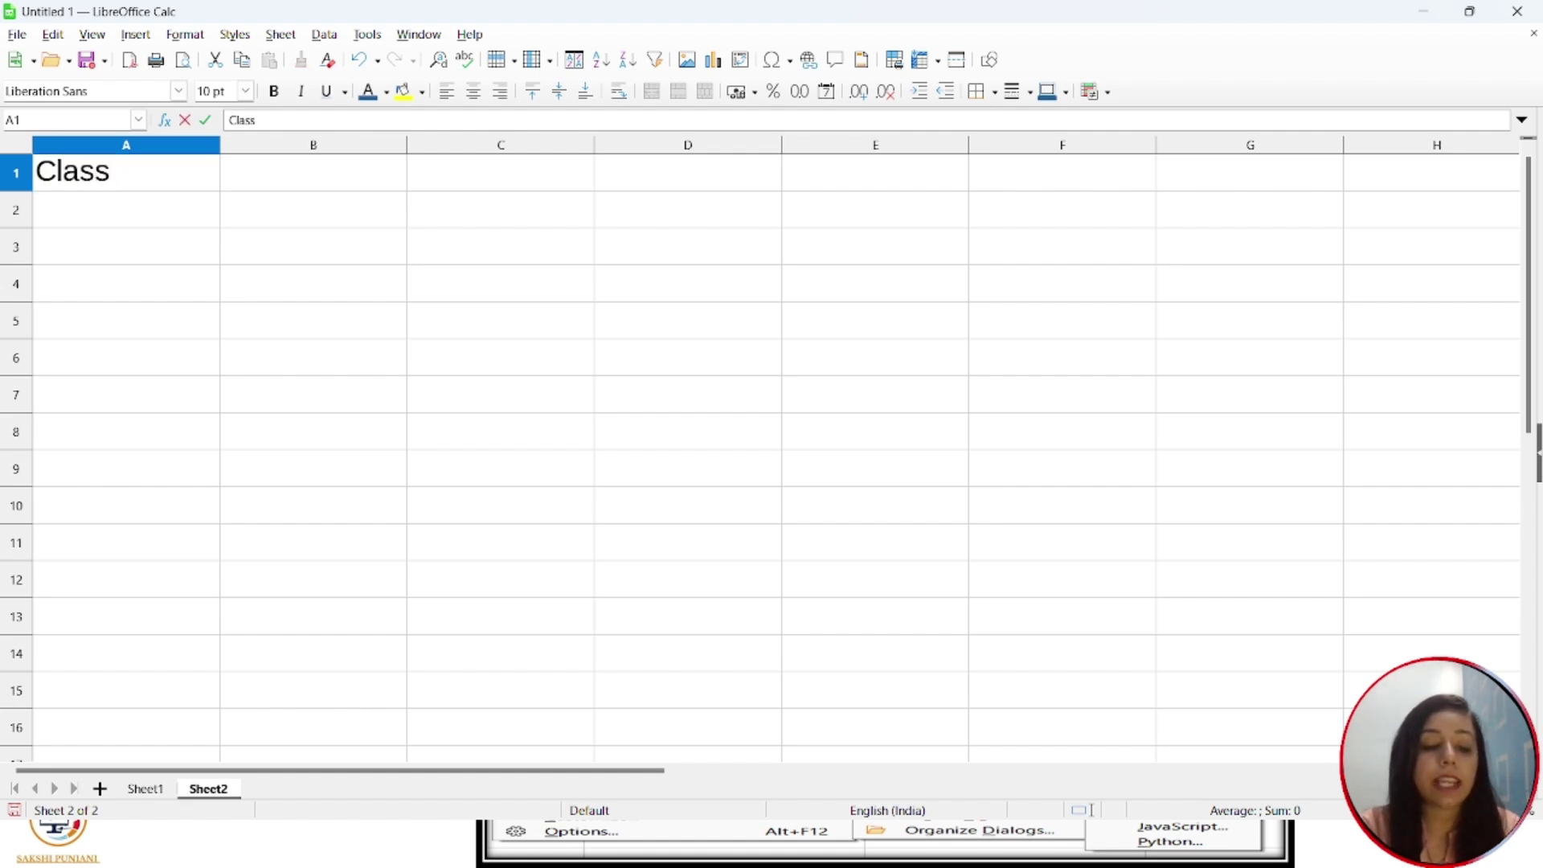
pyautogui.write(' X')
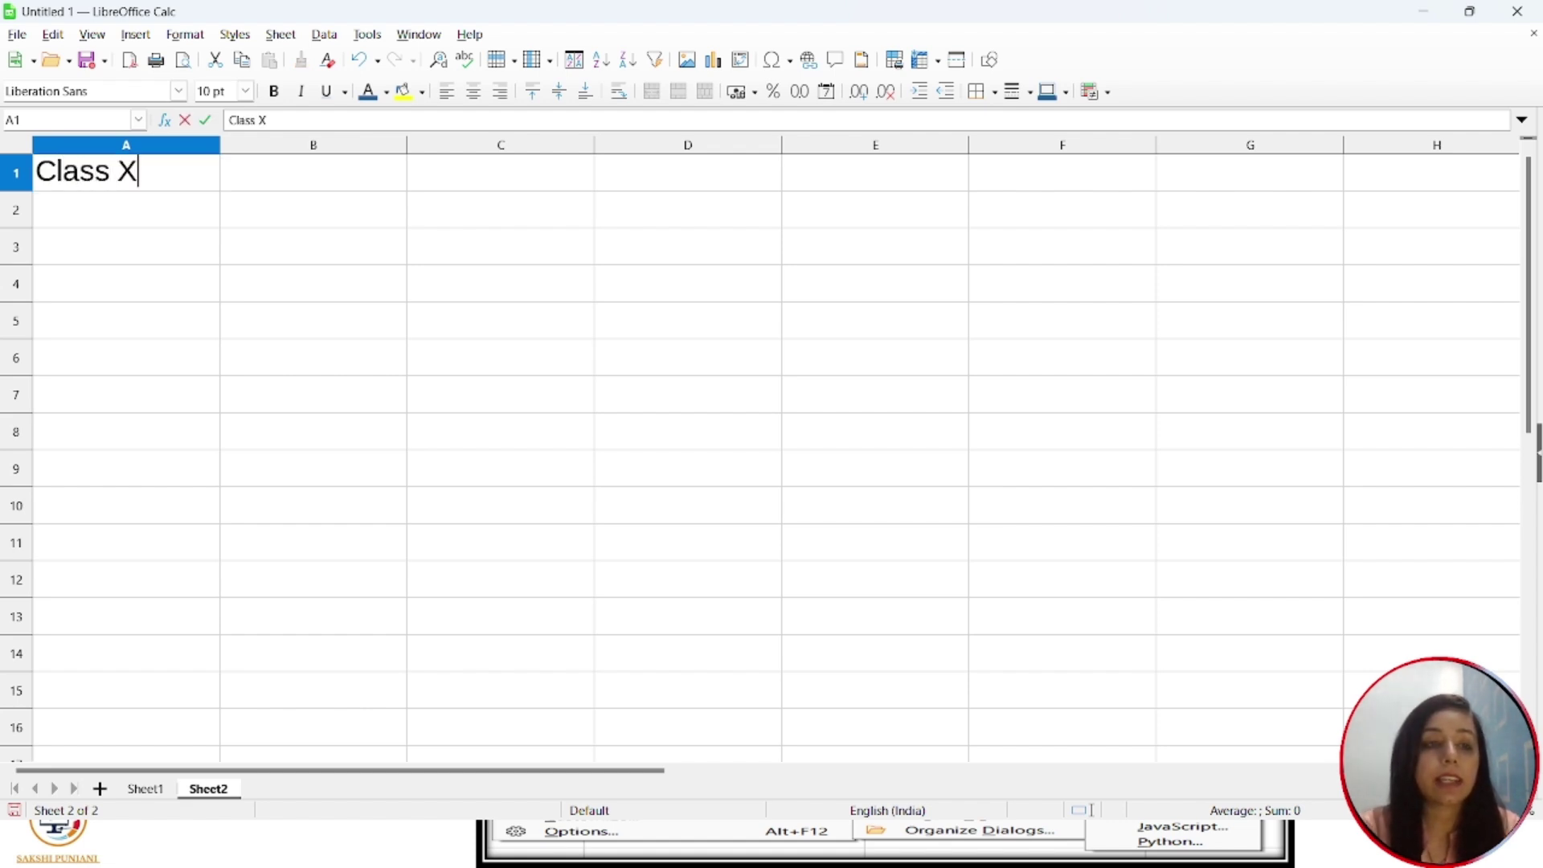
pyautogui.click(217, 603)
pyautogui.click(147, 190)
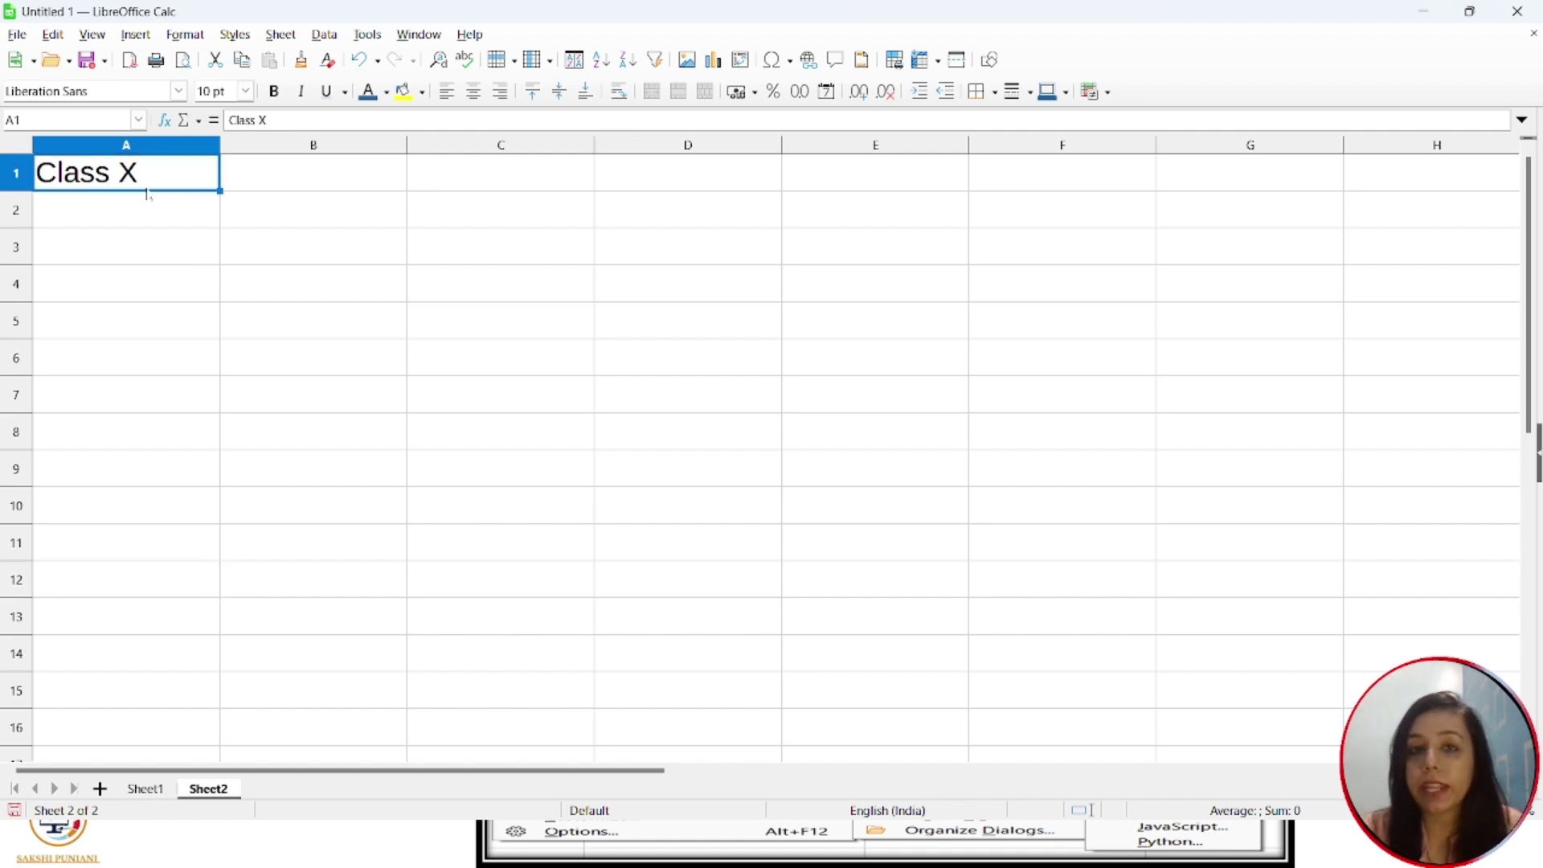
pyautogui.click(149, 790)
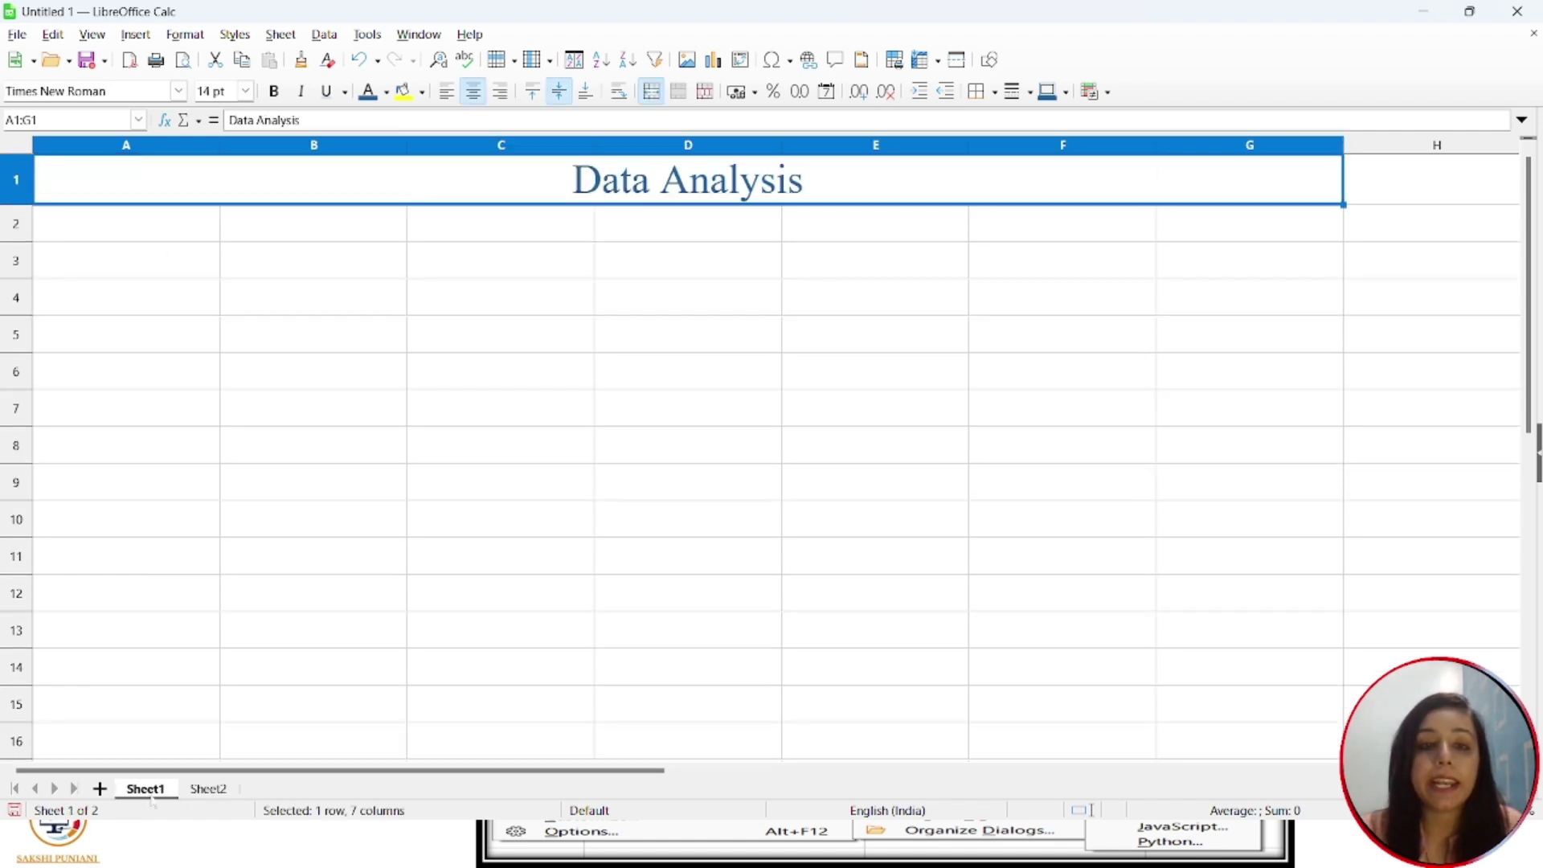
pyautogui.click(209, 790)
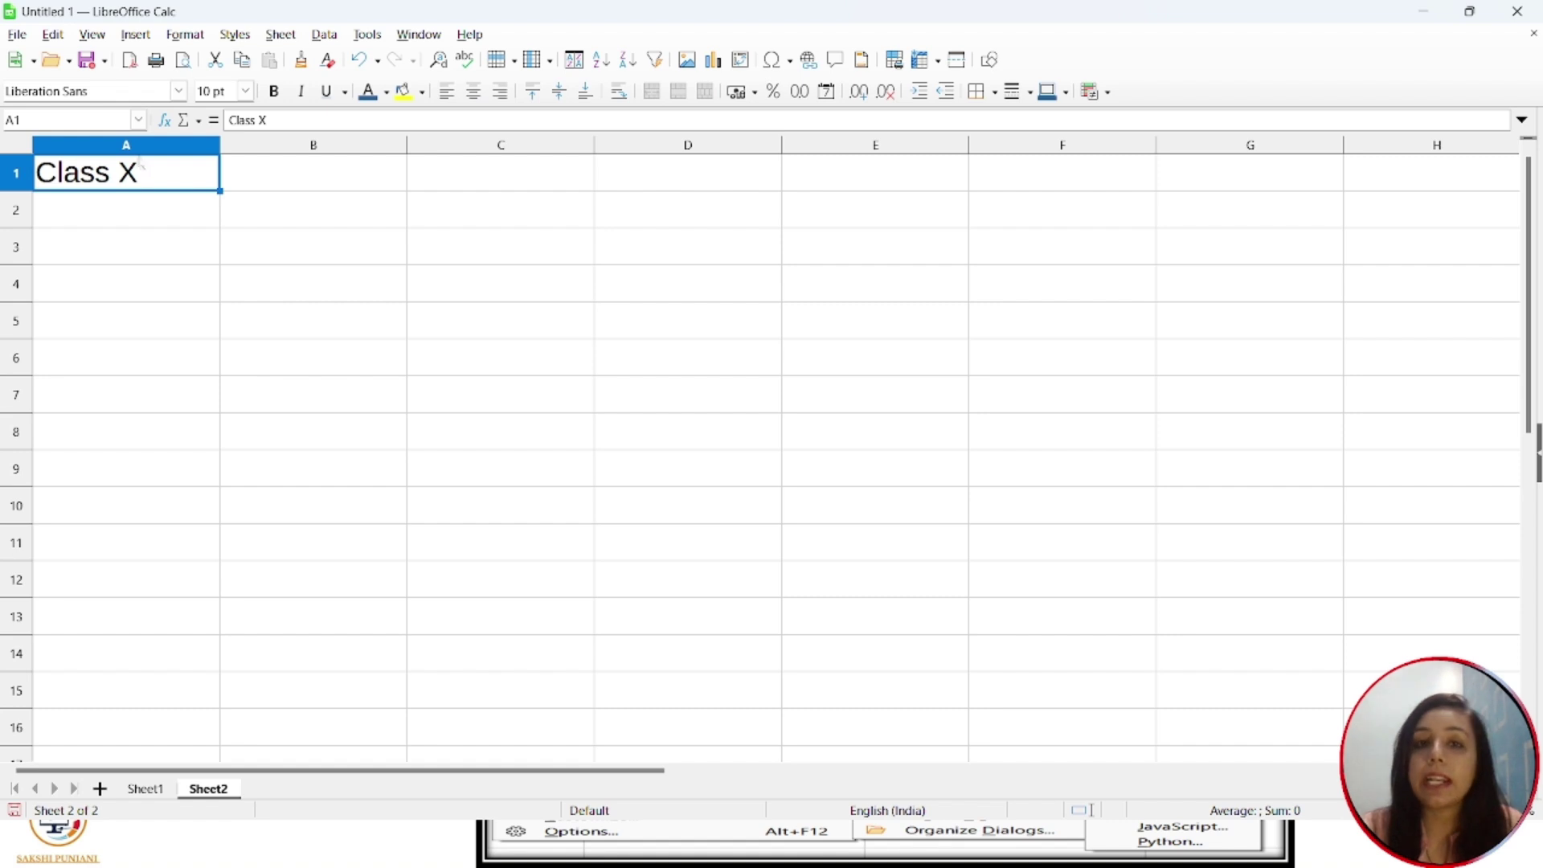
# Run the FormatHeading macro stored in Module1 of the Standard library under My Macros on Sheet2.
pyautogui.click(360, 35)
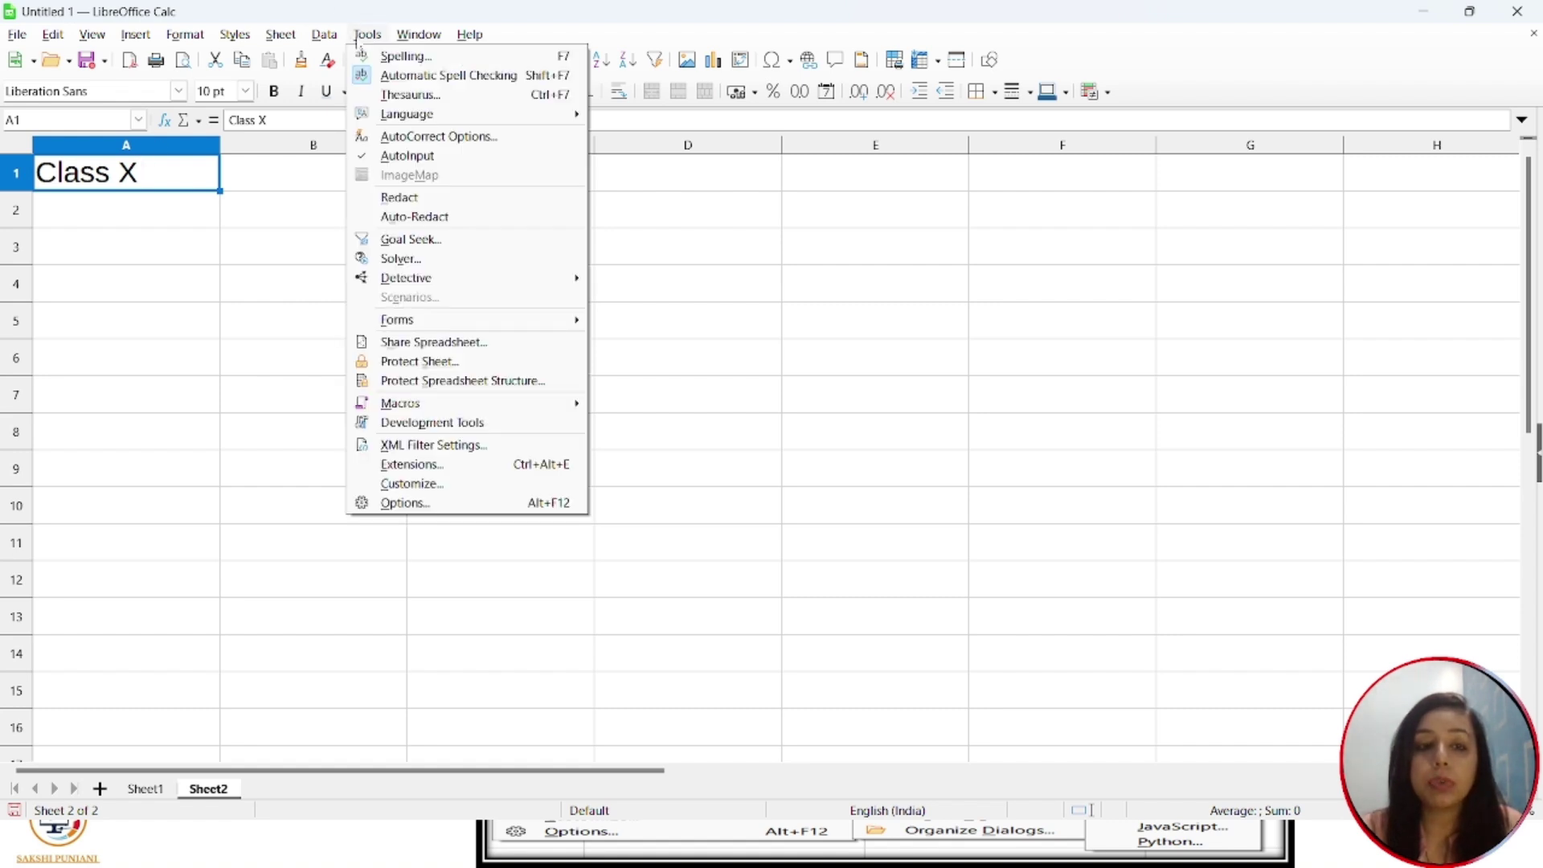
pyautogui.moveTo(547, 406)
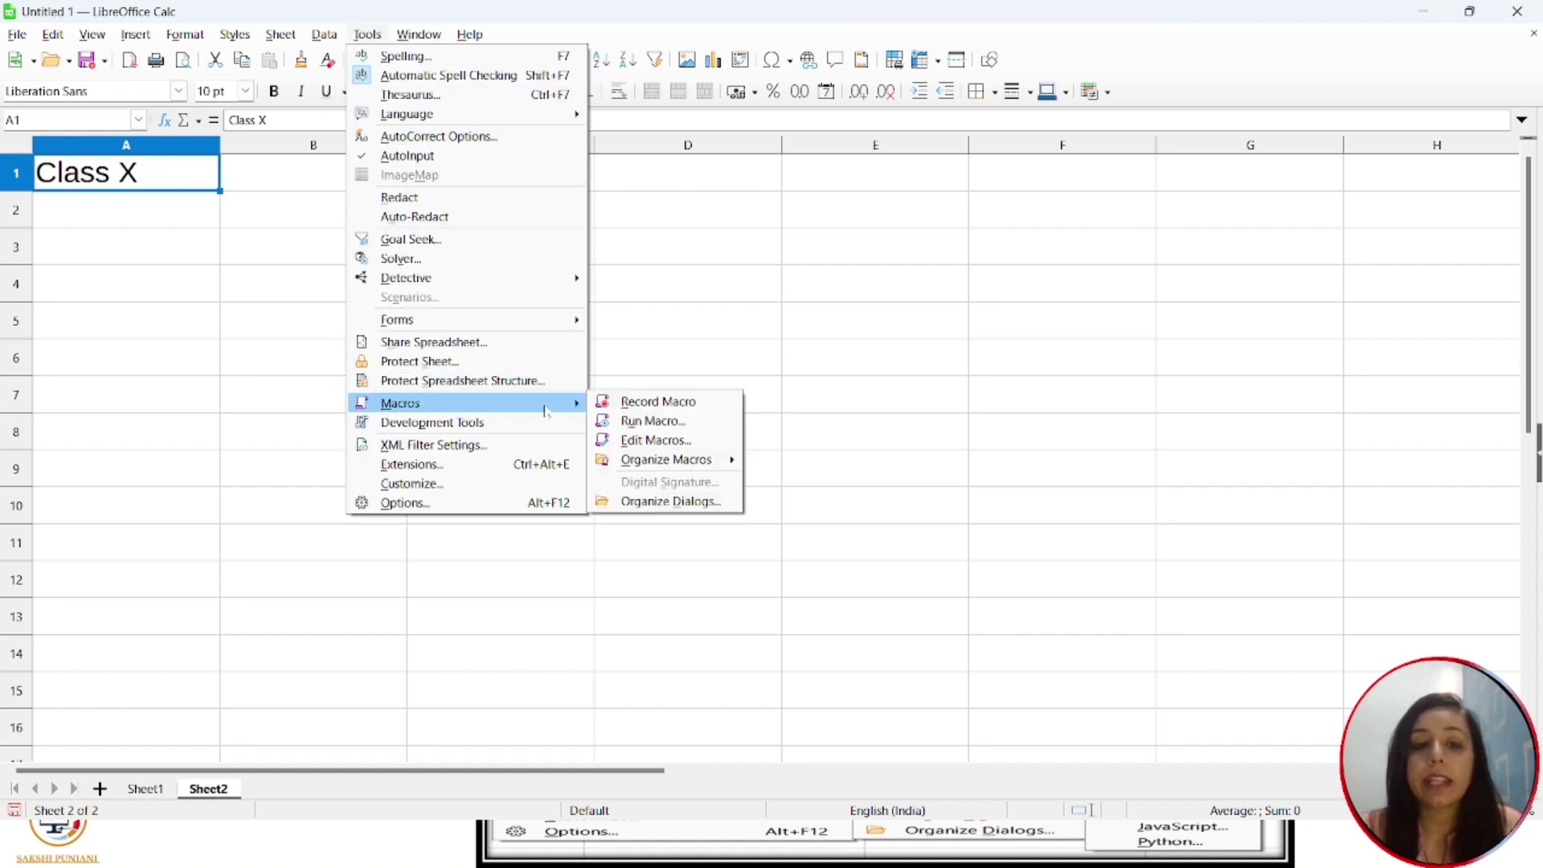
pyautogui.click(639, 421)
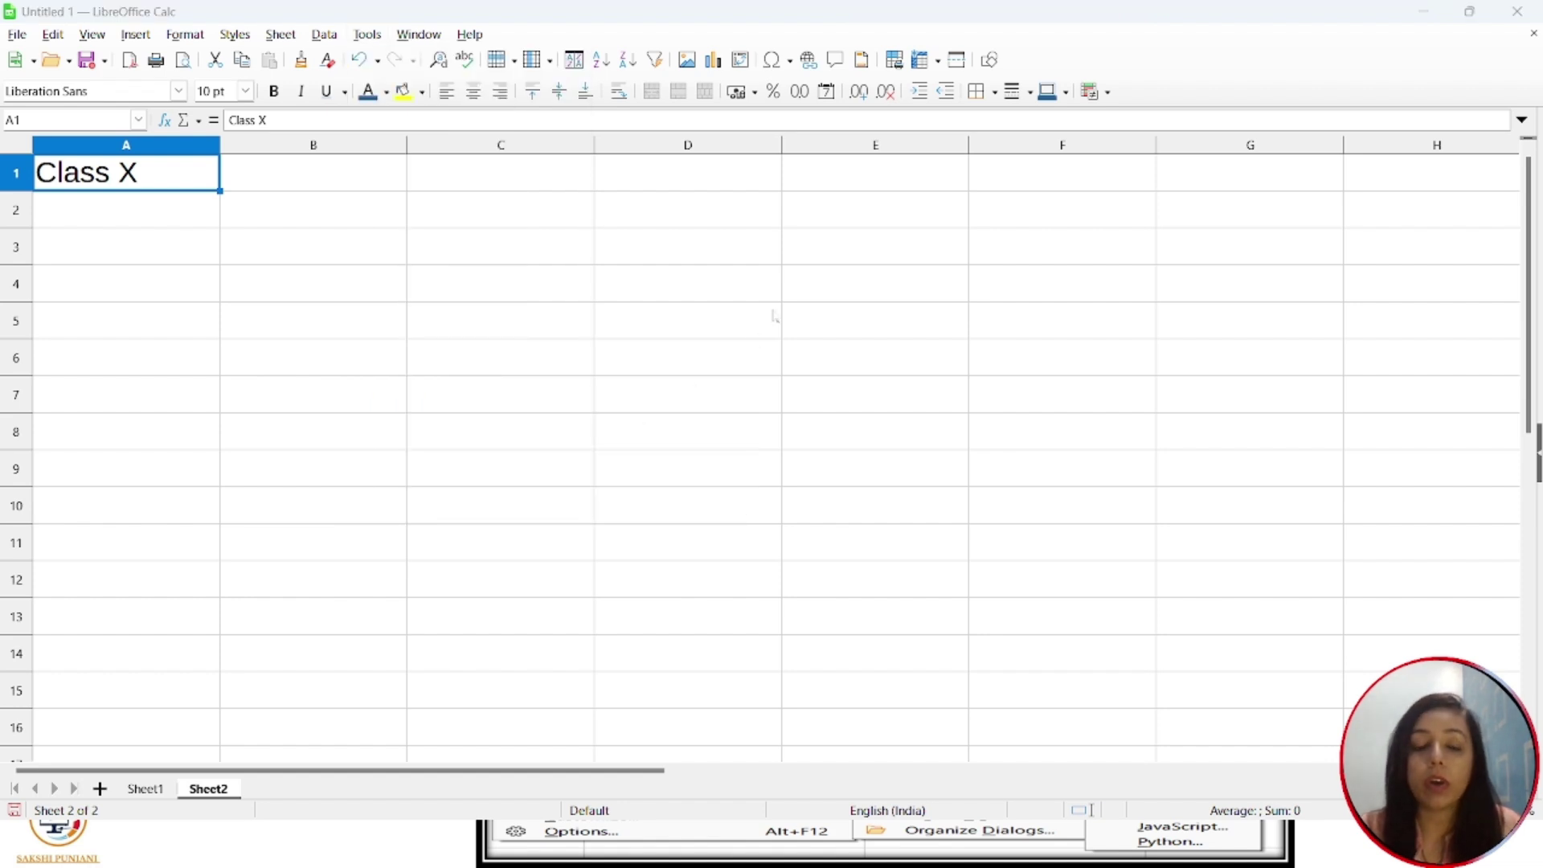
pyautogui.click(552, 296)
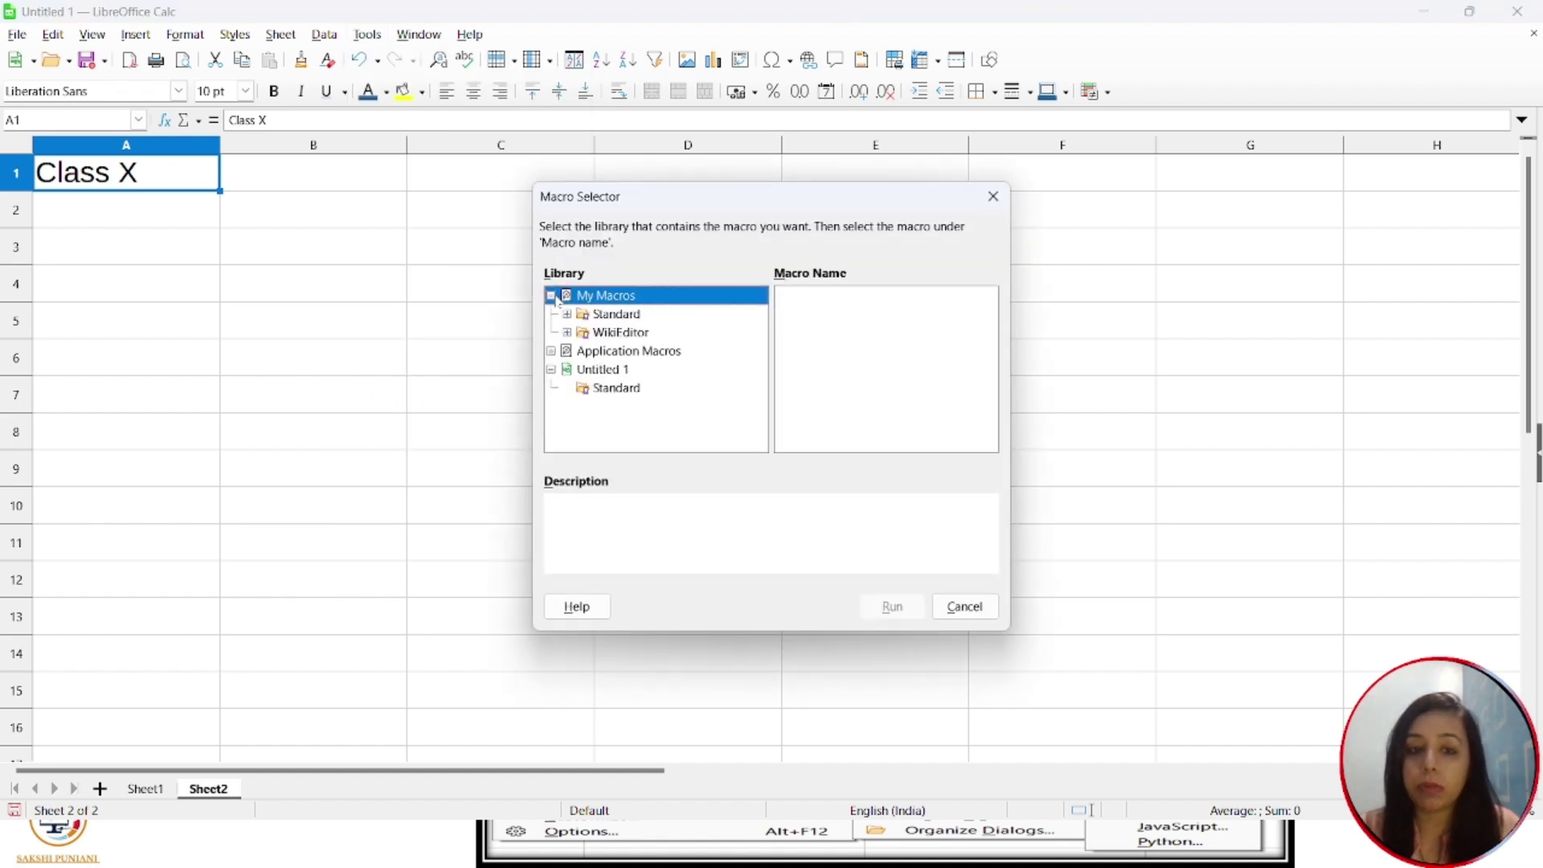
pyautogui.click(593, 317)
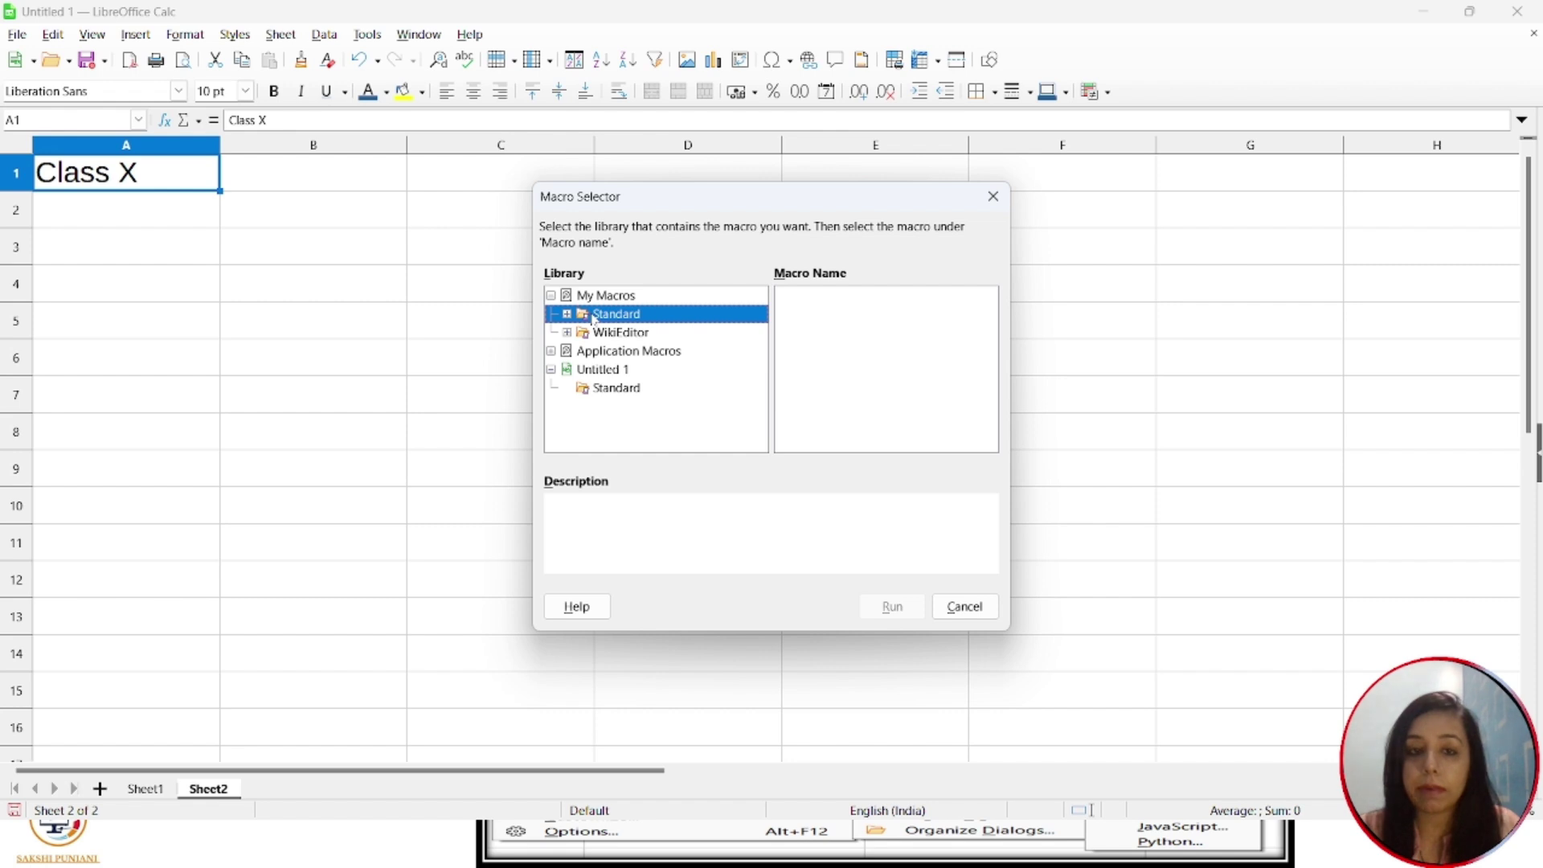
pyautogui.doubleClick(593, 316)
pyautogui.click(632, 335)
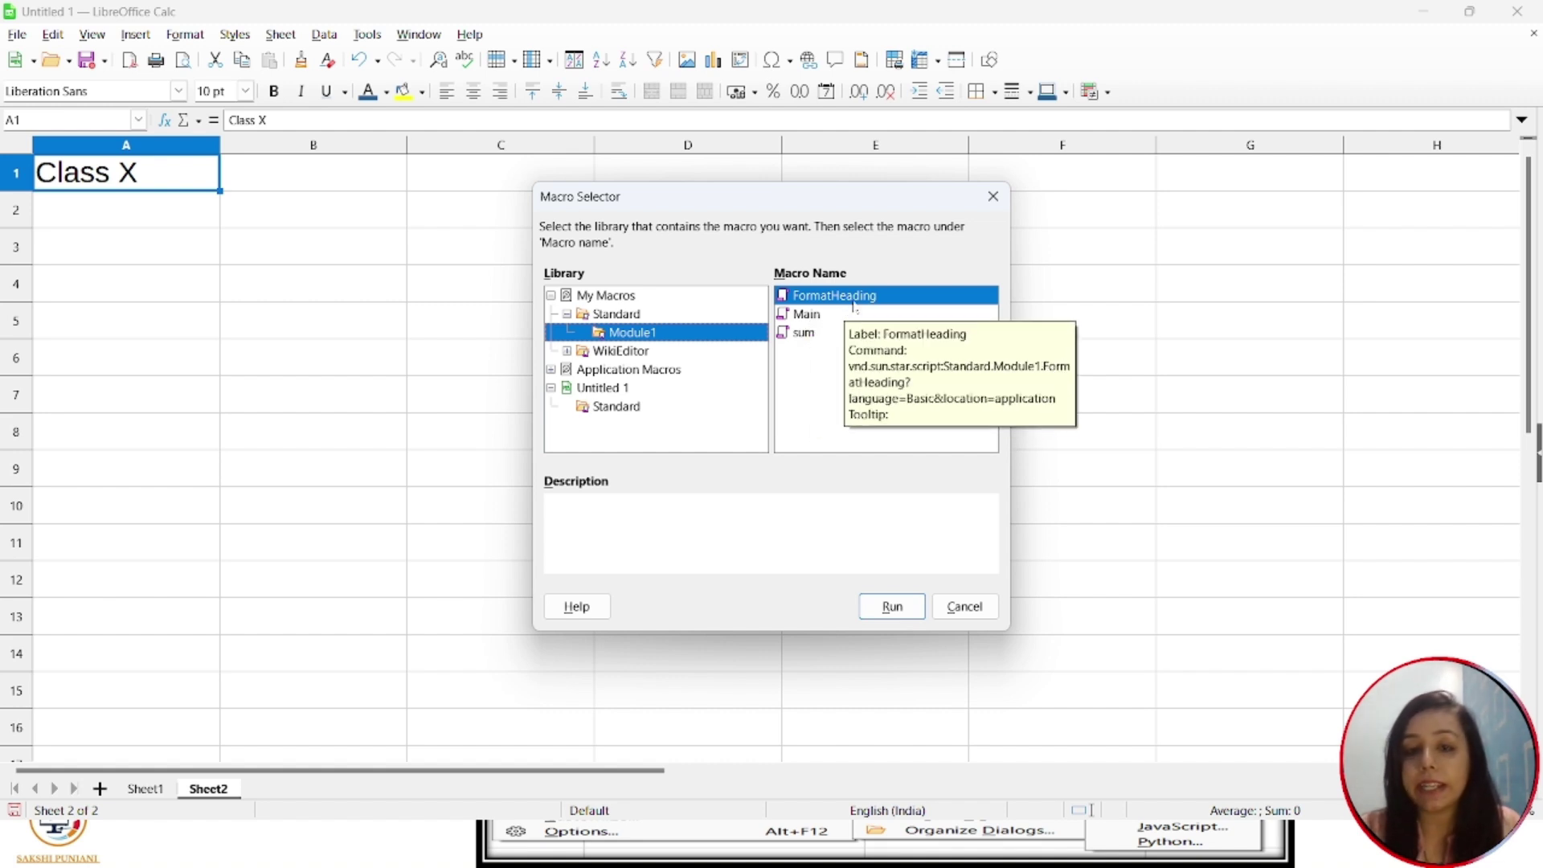
pyautogui.click(906, 611)
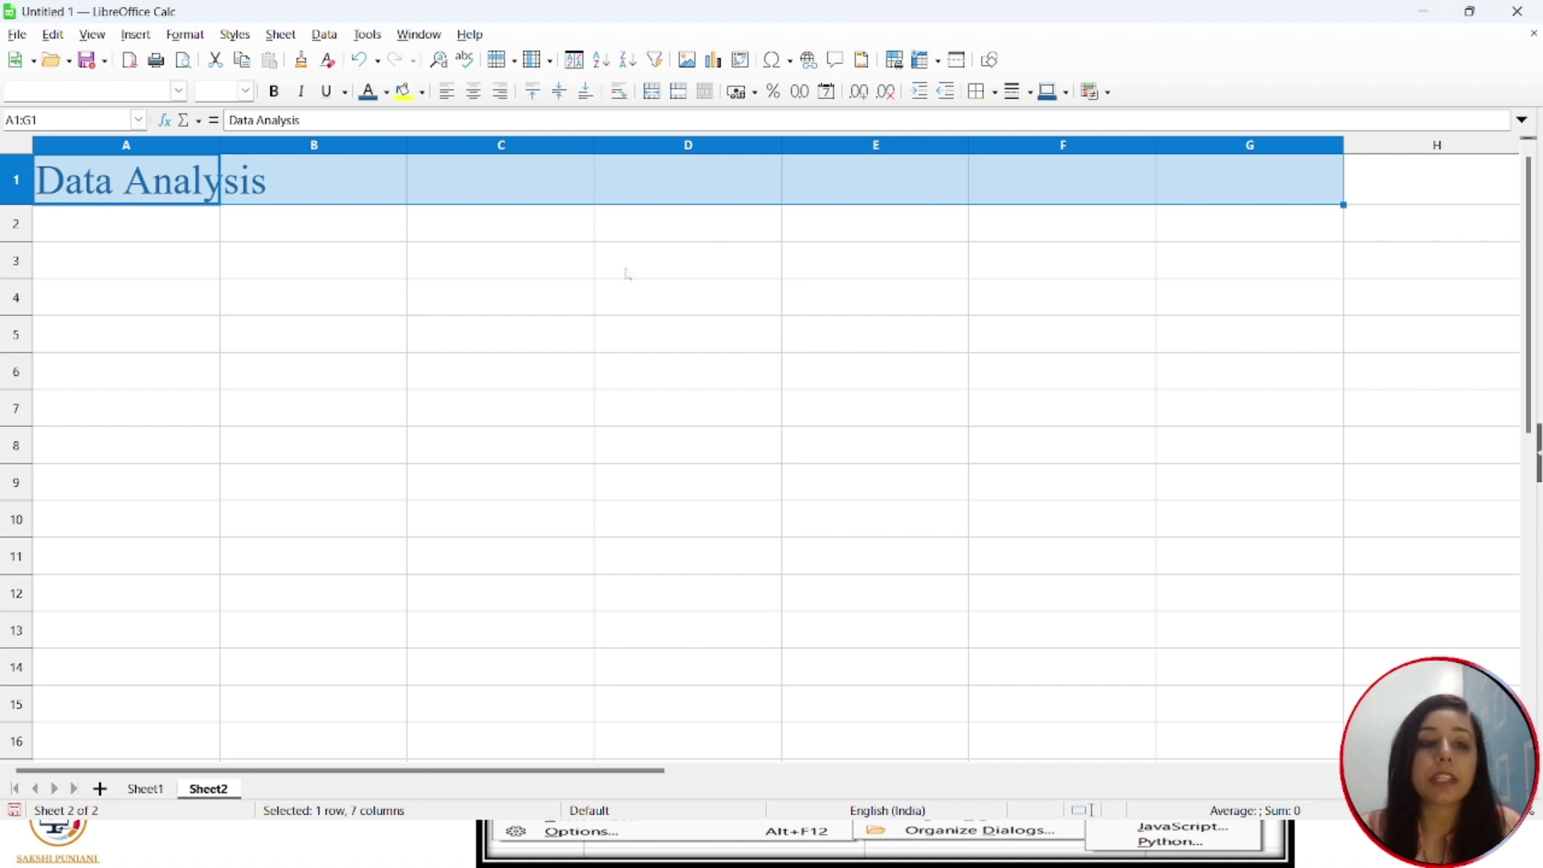
# Examine what the macro did to cell A1 on Sheet2 and return to Sheet1.
pyautogui.click(587, 269)
pyautogui.click(213, 186)
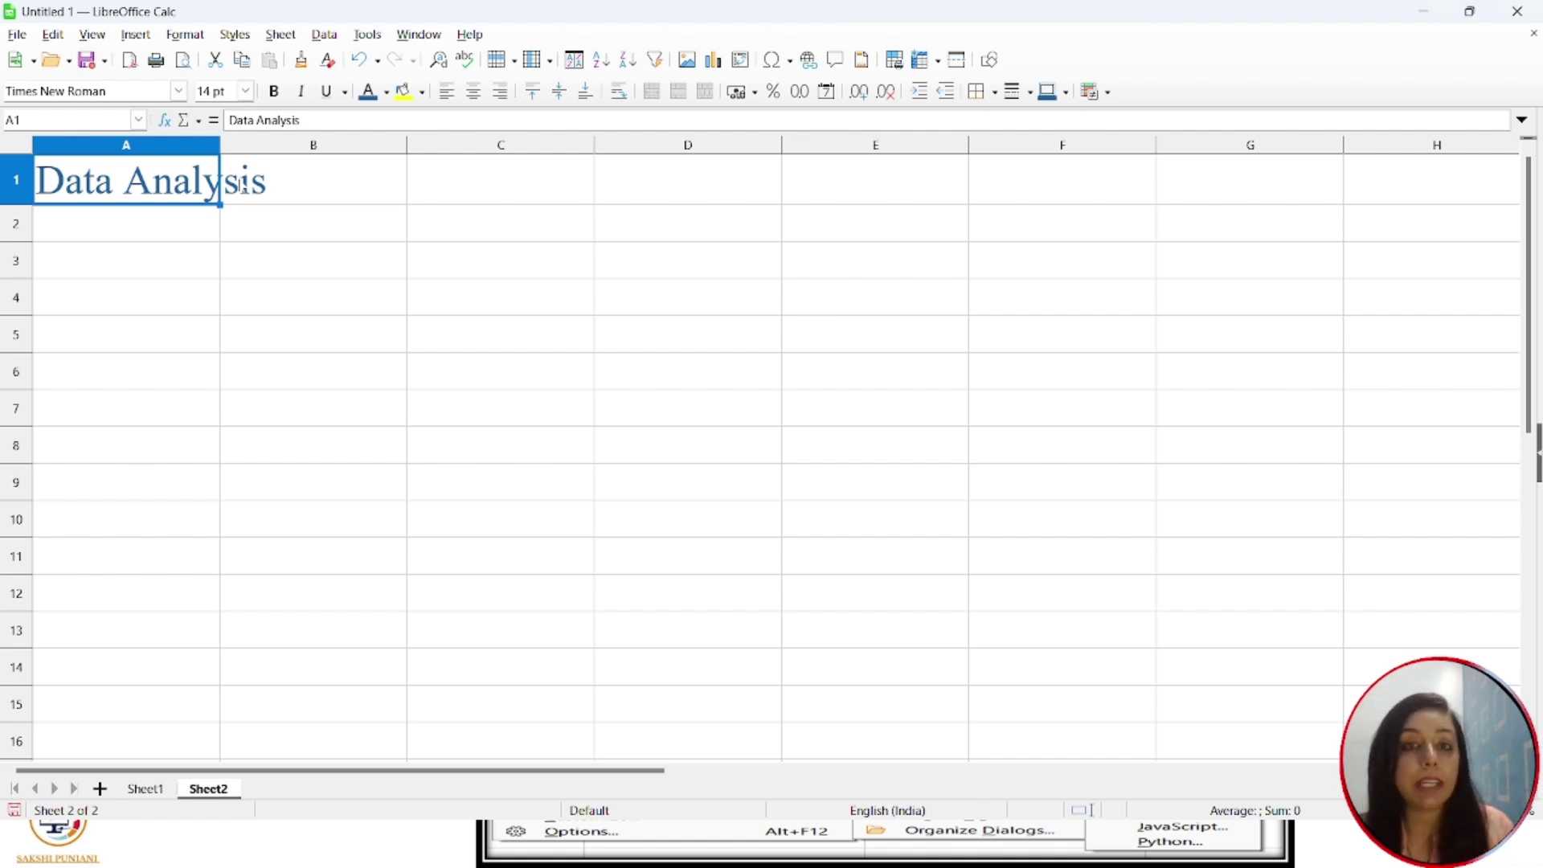
pyautogui.click(161, 790)
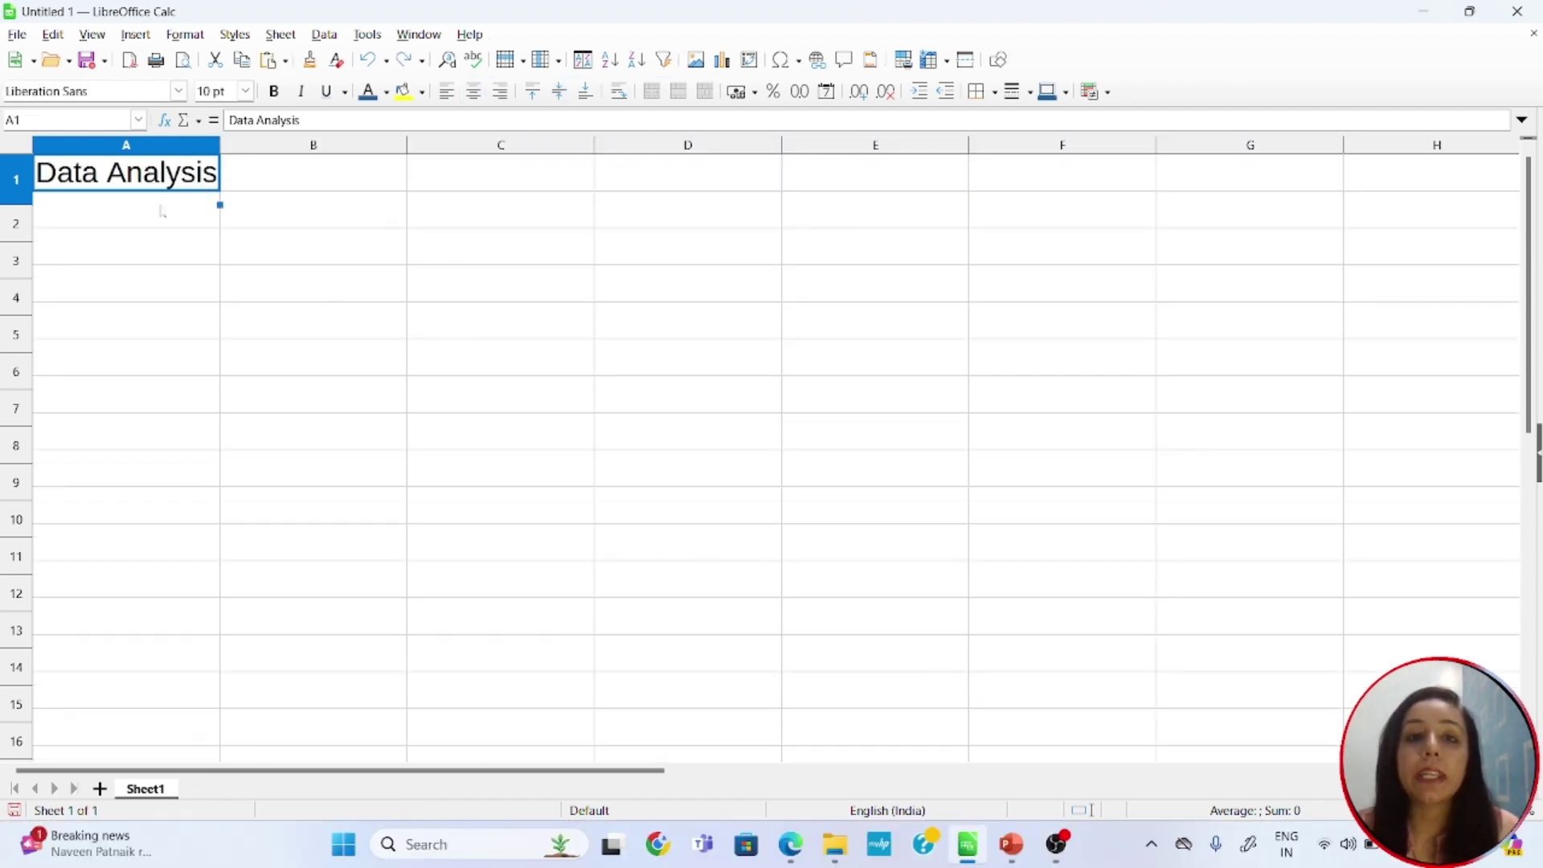
# Start recording a new macro and set the font size of the heading in cell A1 to 14 pt.
pyautogui.click(368, 34)
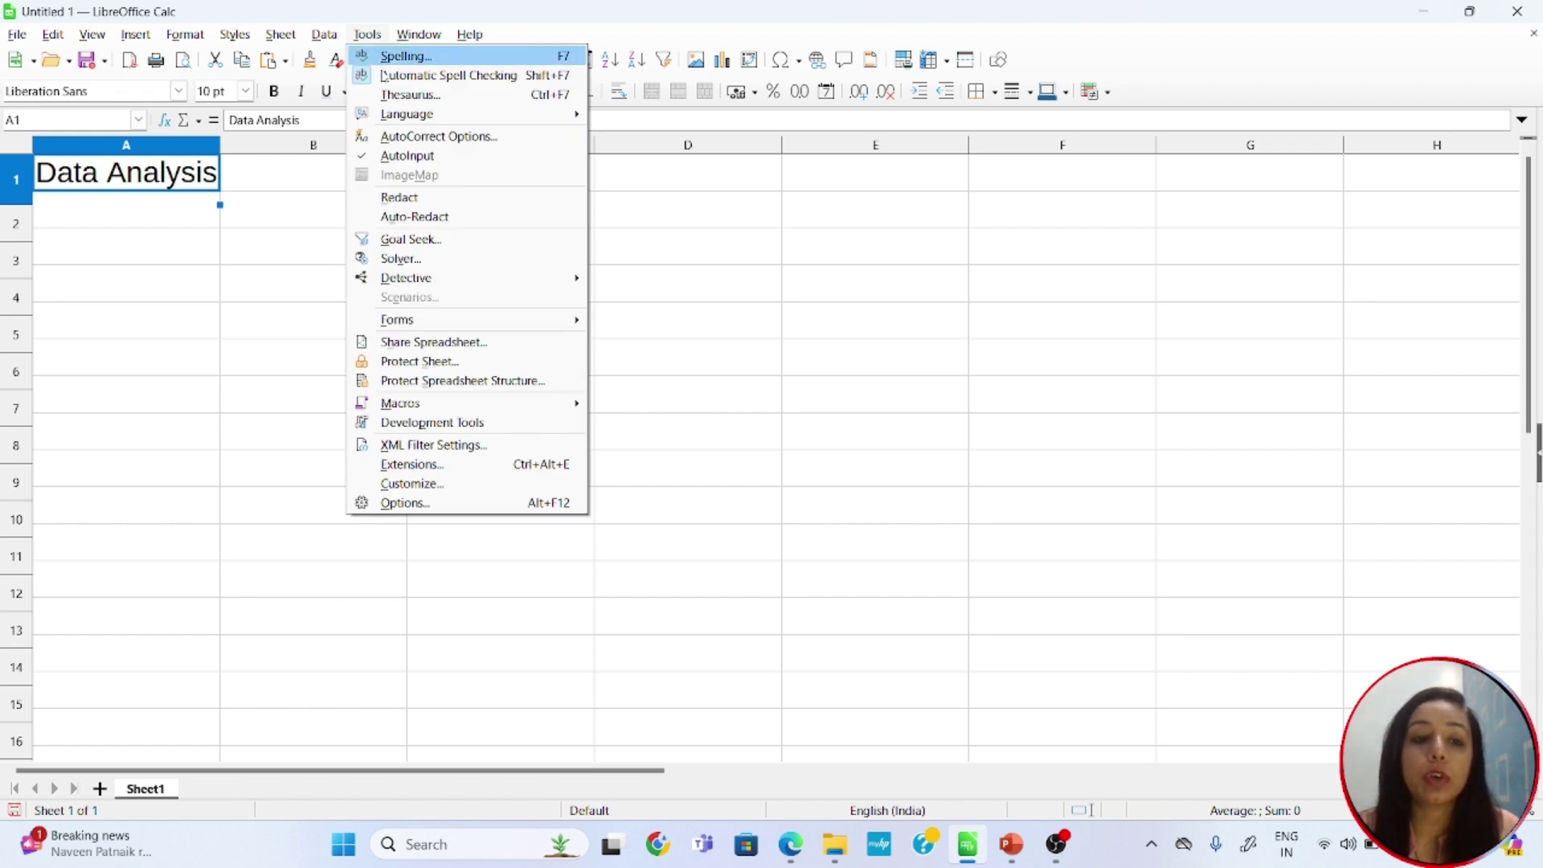
pyautogui.moveTo(424, 403)
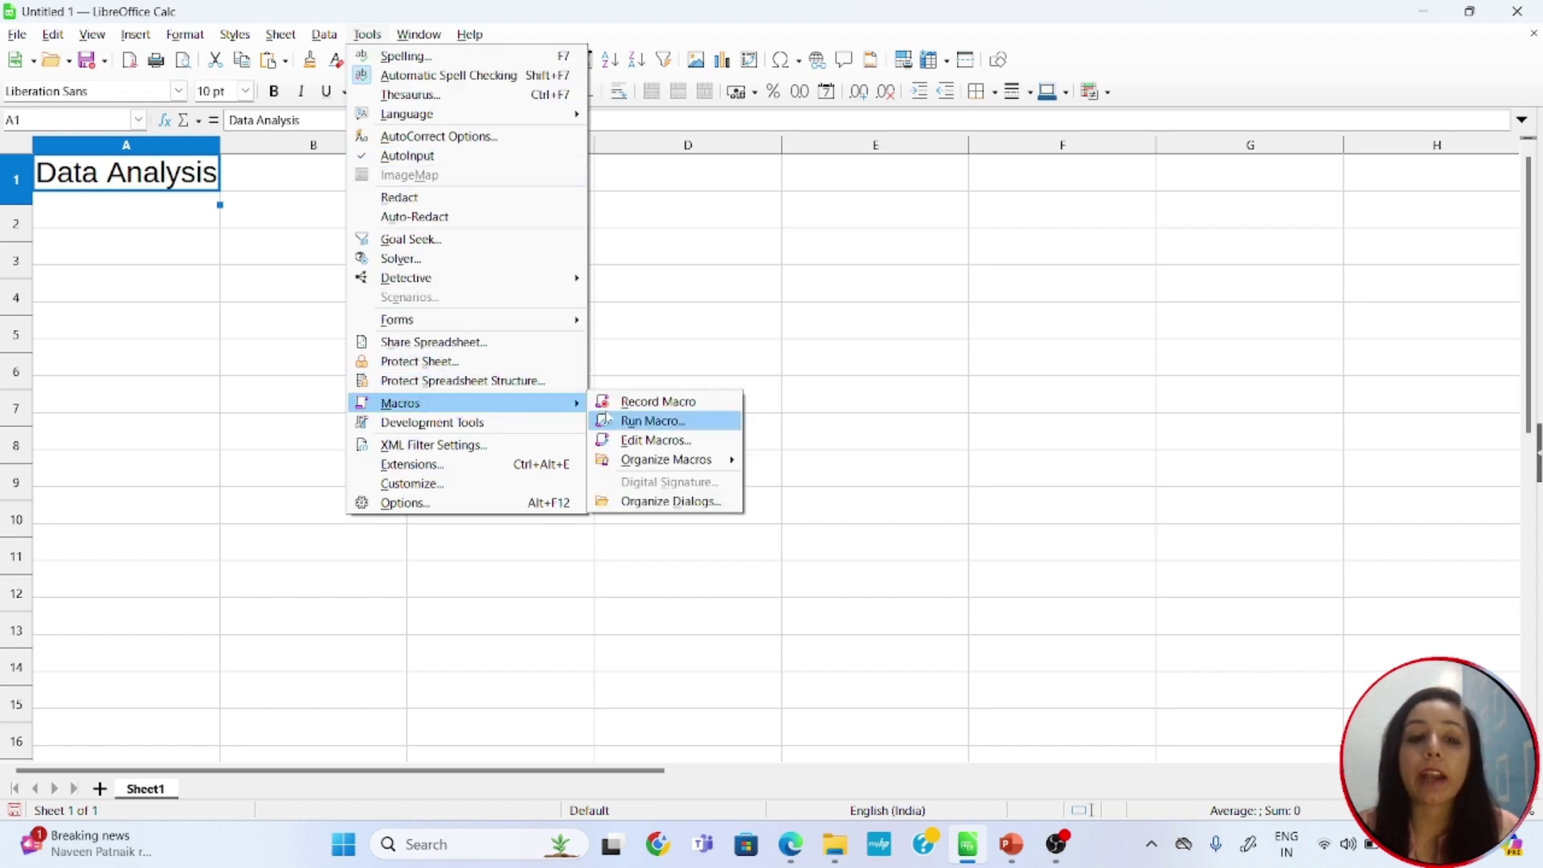
pyautogui.click(641, 405)
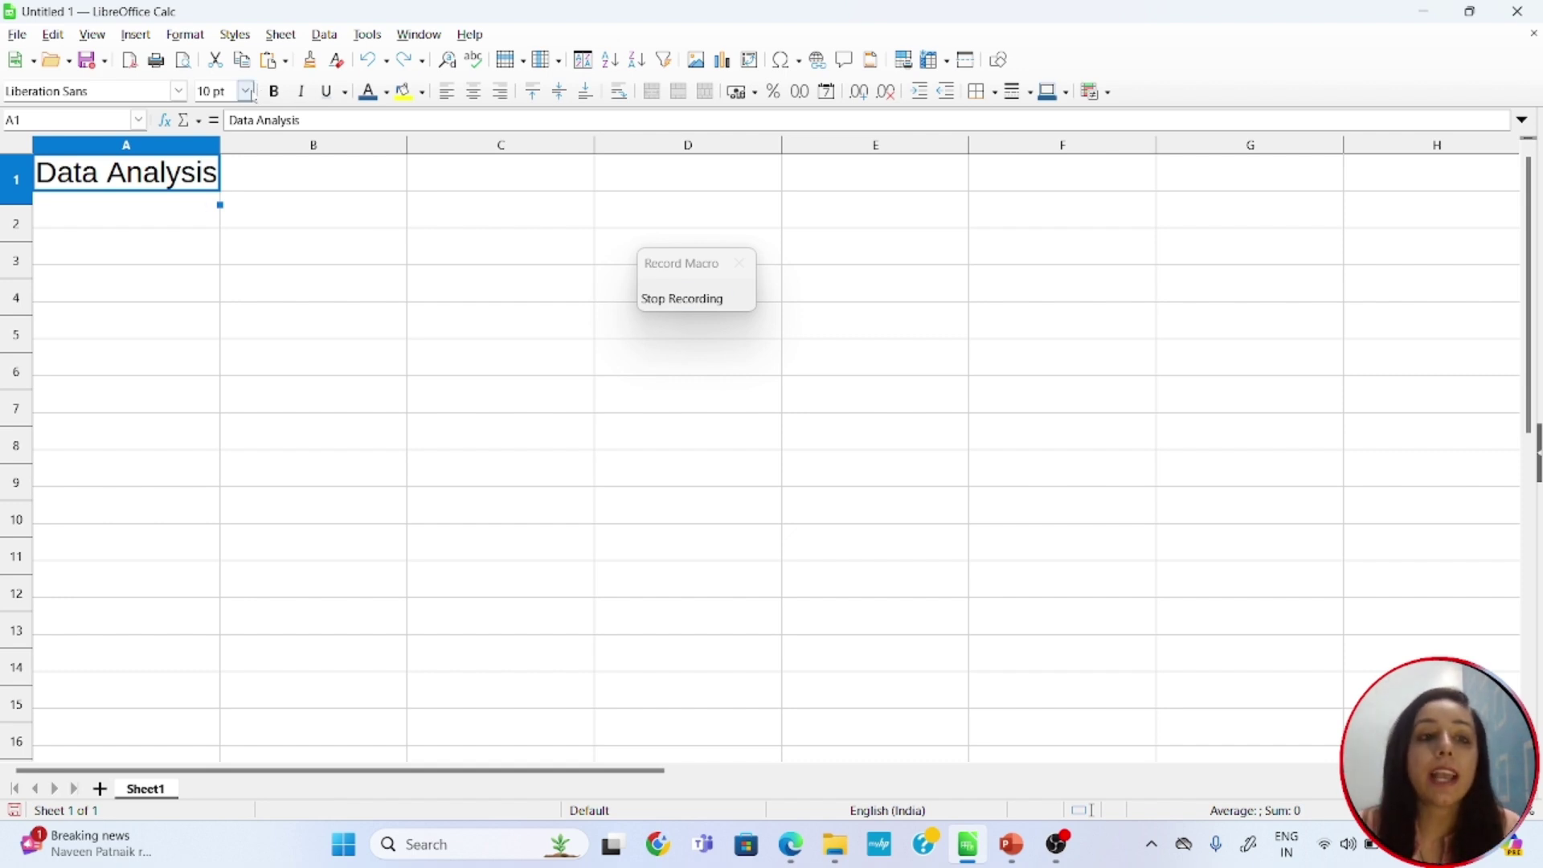
pyautogui.click(246, 92)
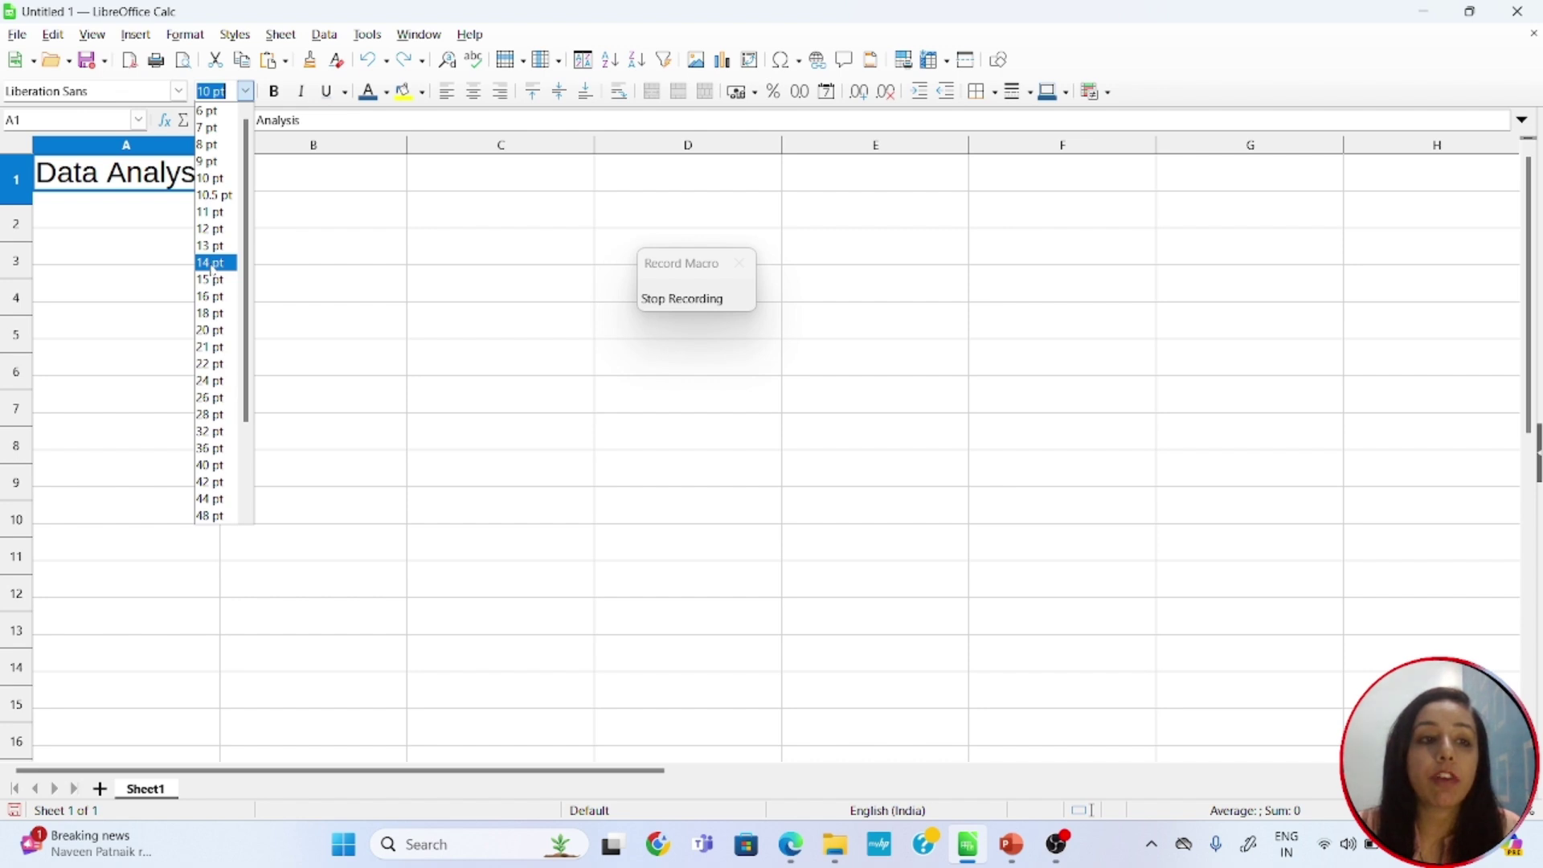
pyautogui.click(212, 265)
# Set the font of the heading in cell A1 to Tahoma.
pyautogui.click(179, 92)
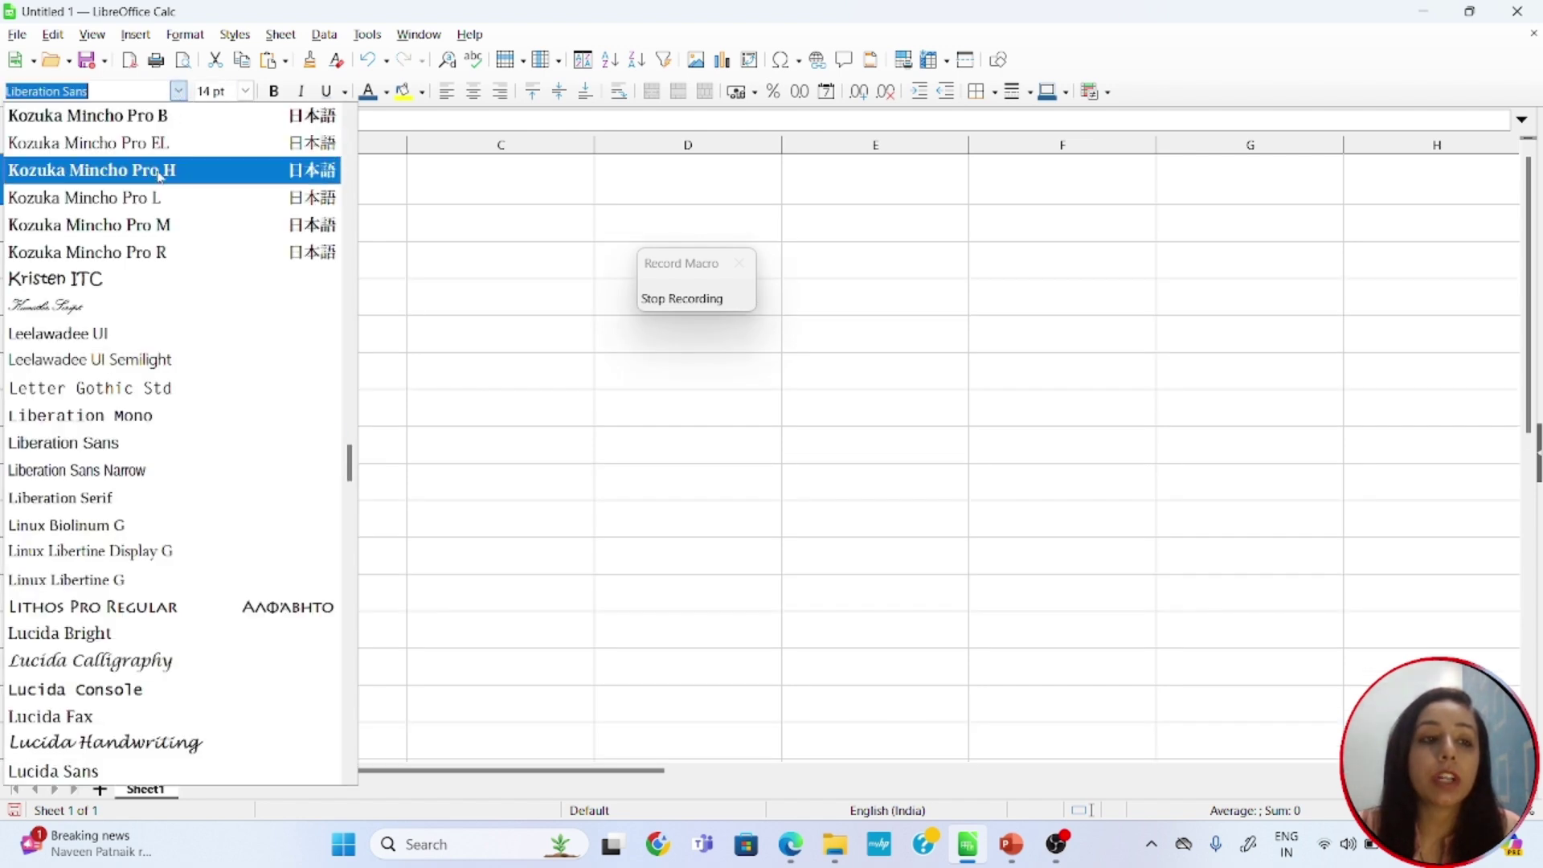
pyautogui.write('Tahoma')
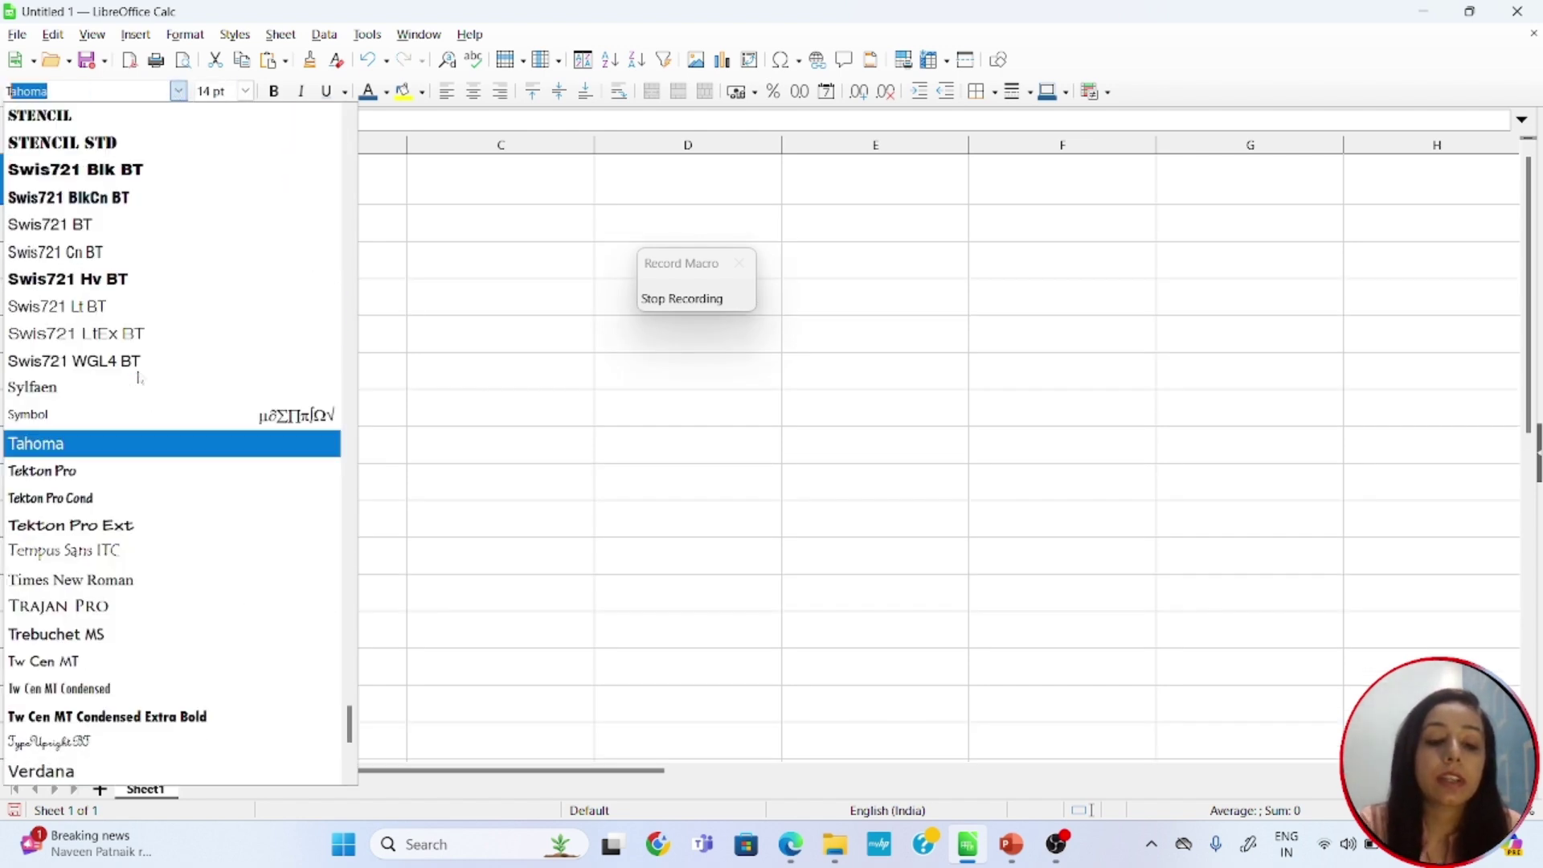
pyautogui.press('Return')
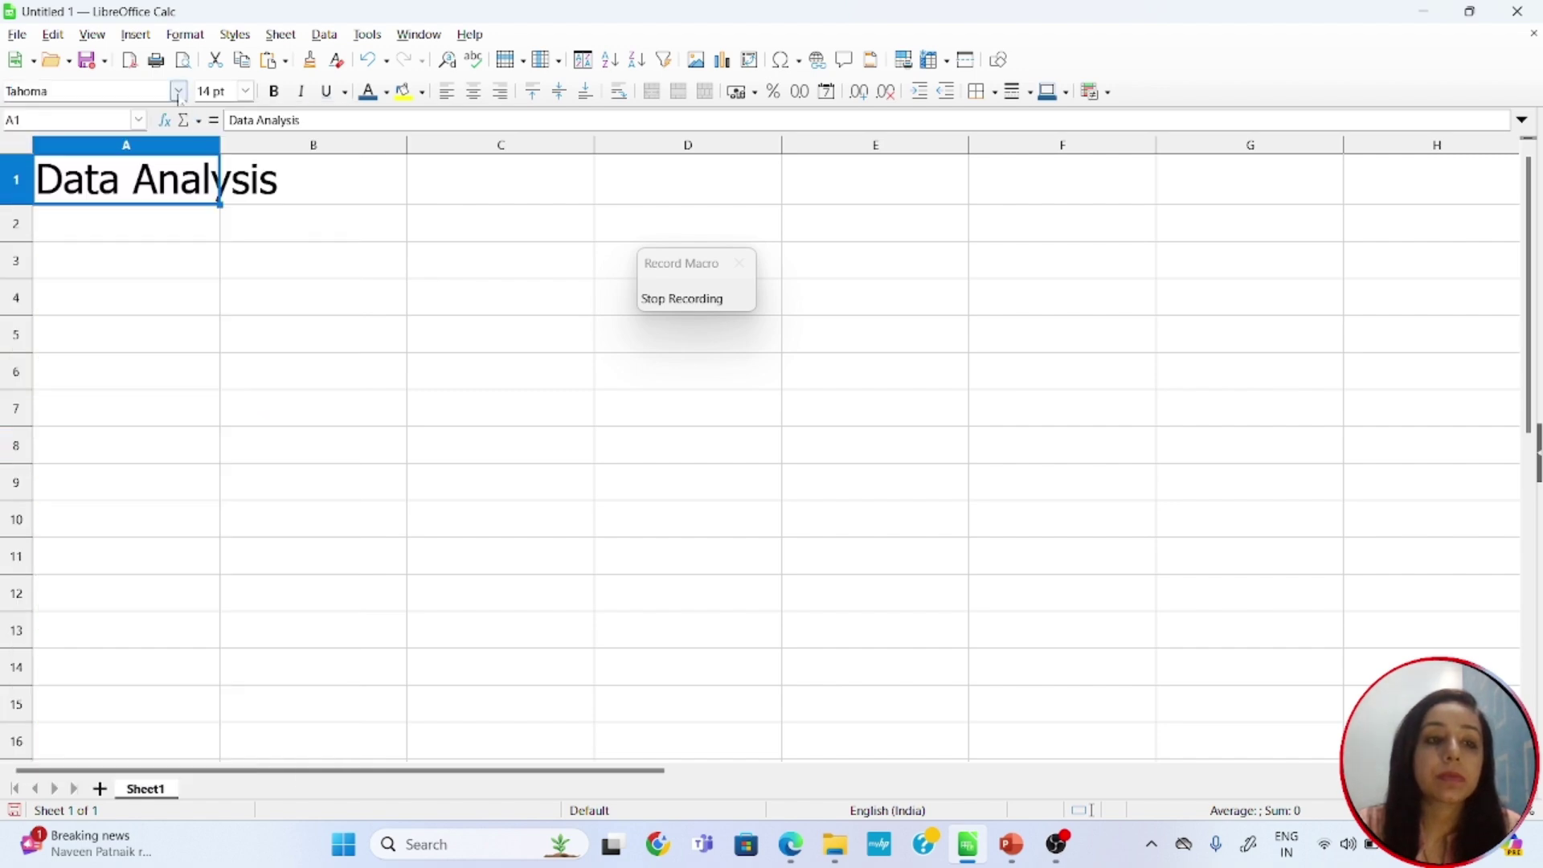
# Set the font of the heading in cell A1 to Times New Roman and apply the blue font color.
pyautogui.click(178, 92)
pyautogui.write('Times New R')
pyautogui.press('Return')
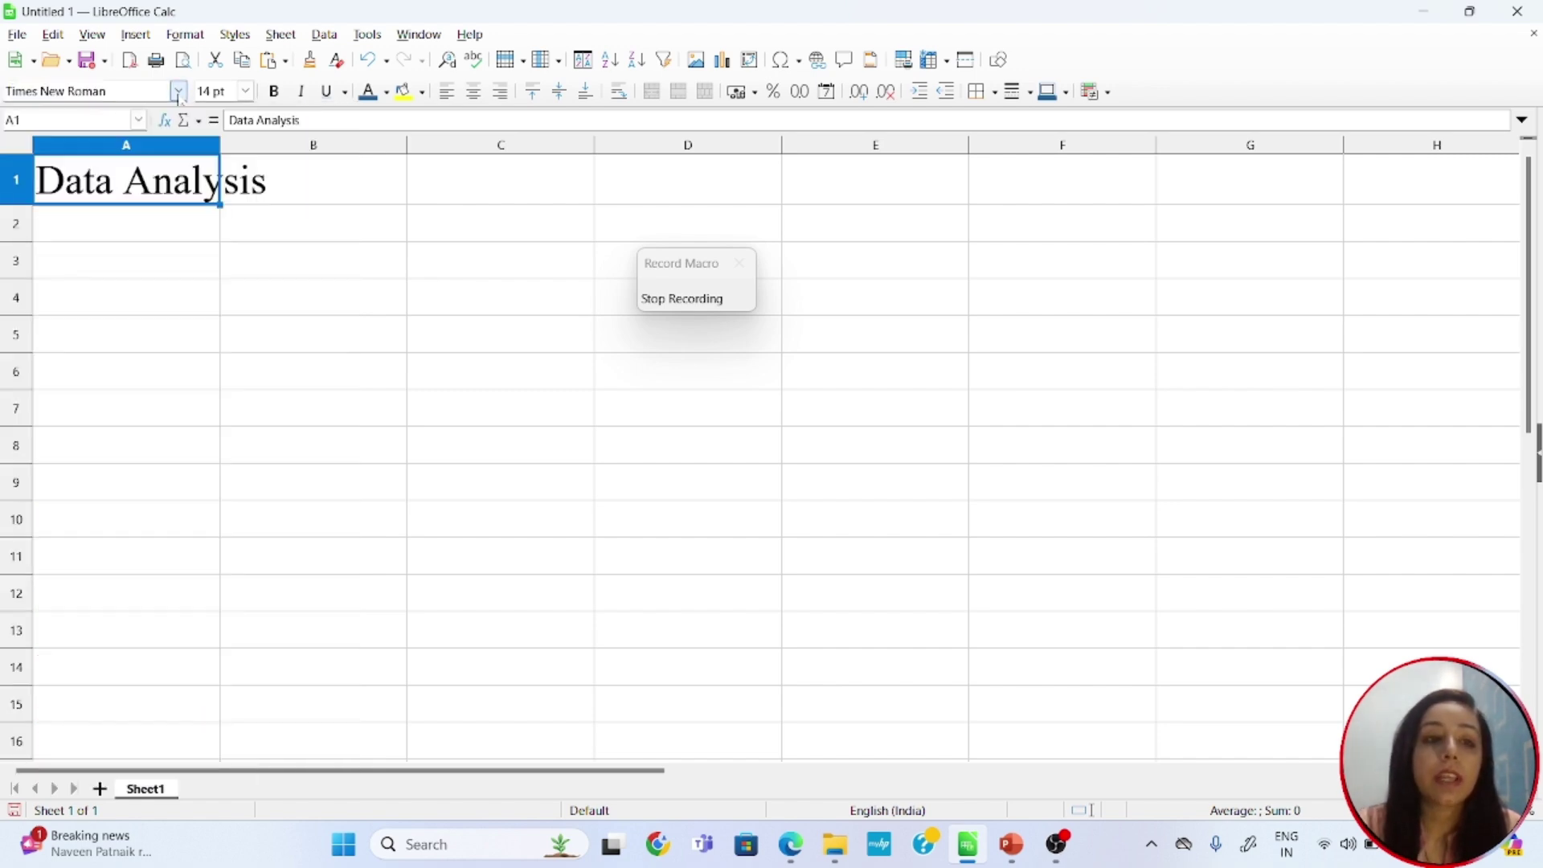
pyautogui.click(369, 91)
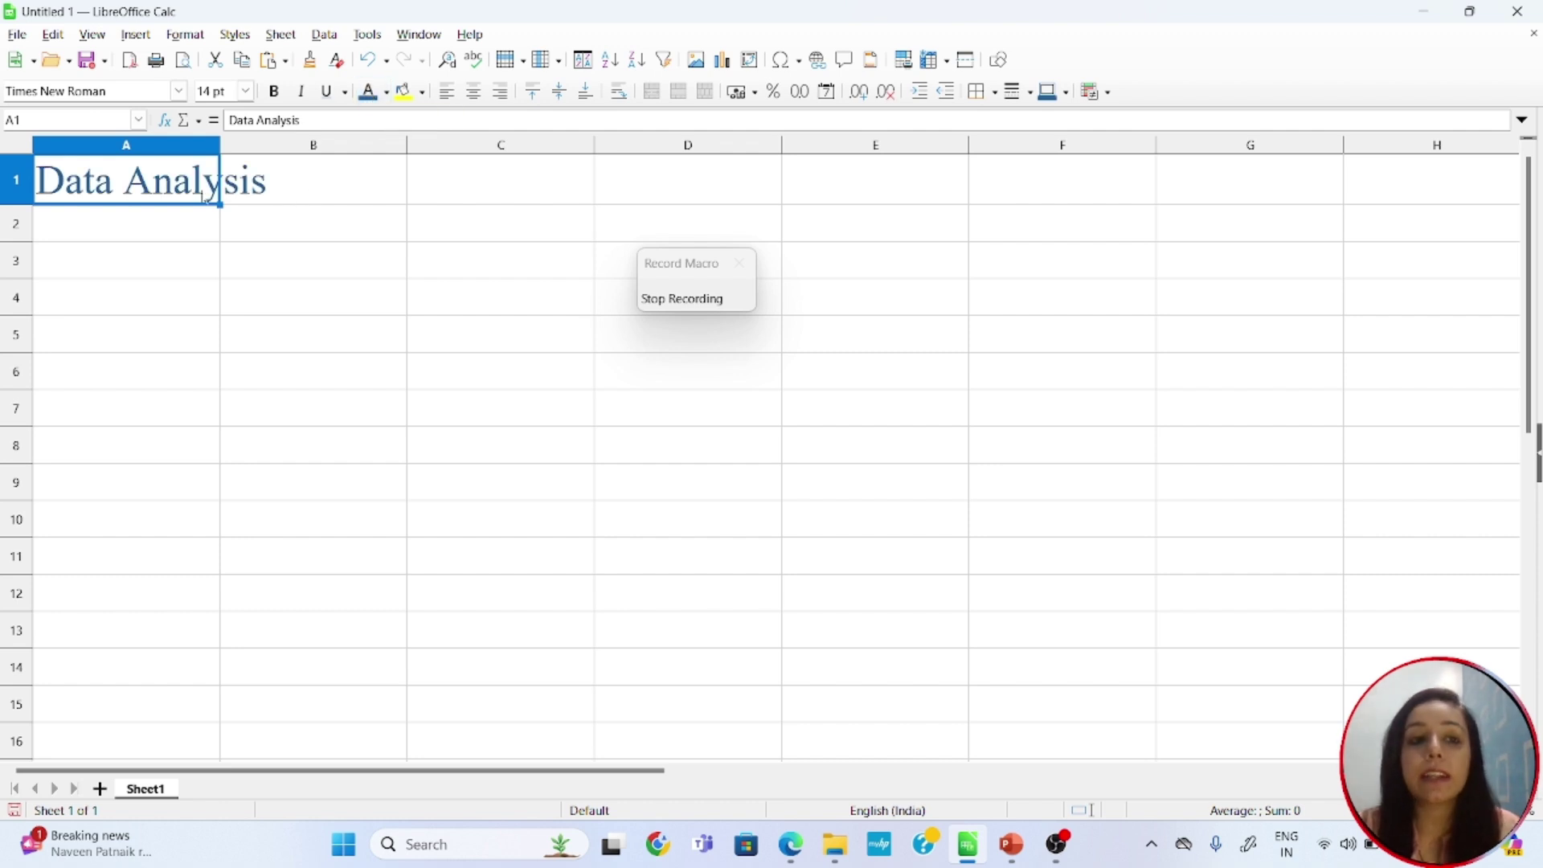
pyautogui.moveTo(167, 188); pyautogui.dragTo(1003, 213)
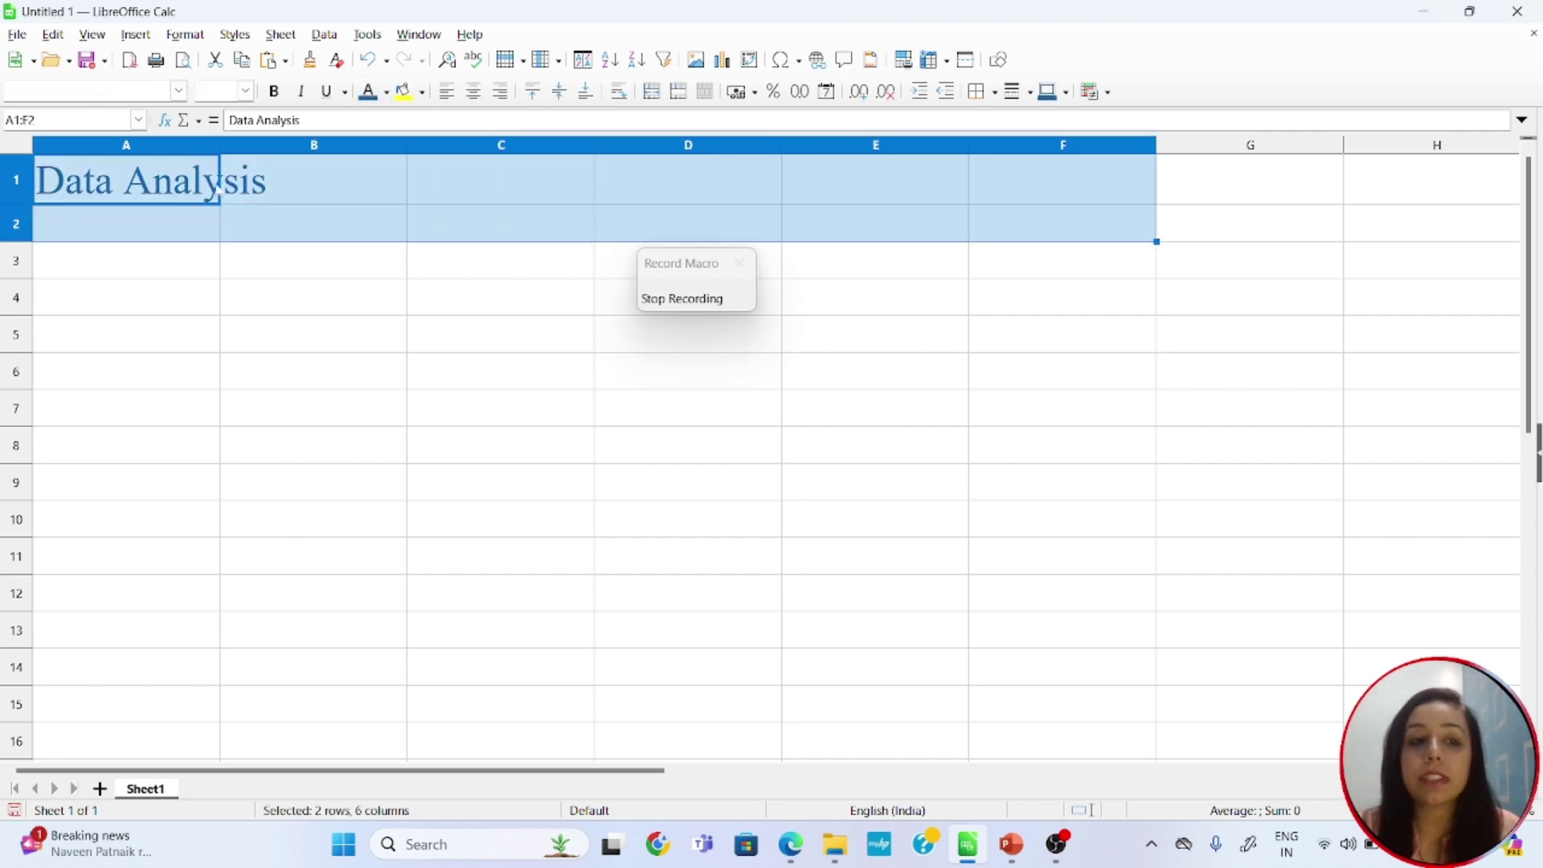
pyautogui.moveTo(190, 188); pyautogui.dragTo(1181, 177)
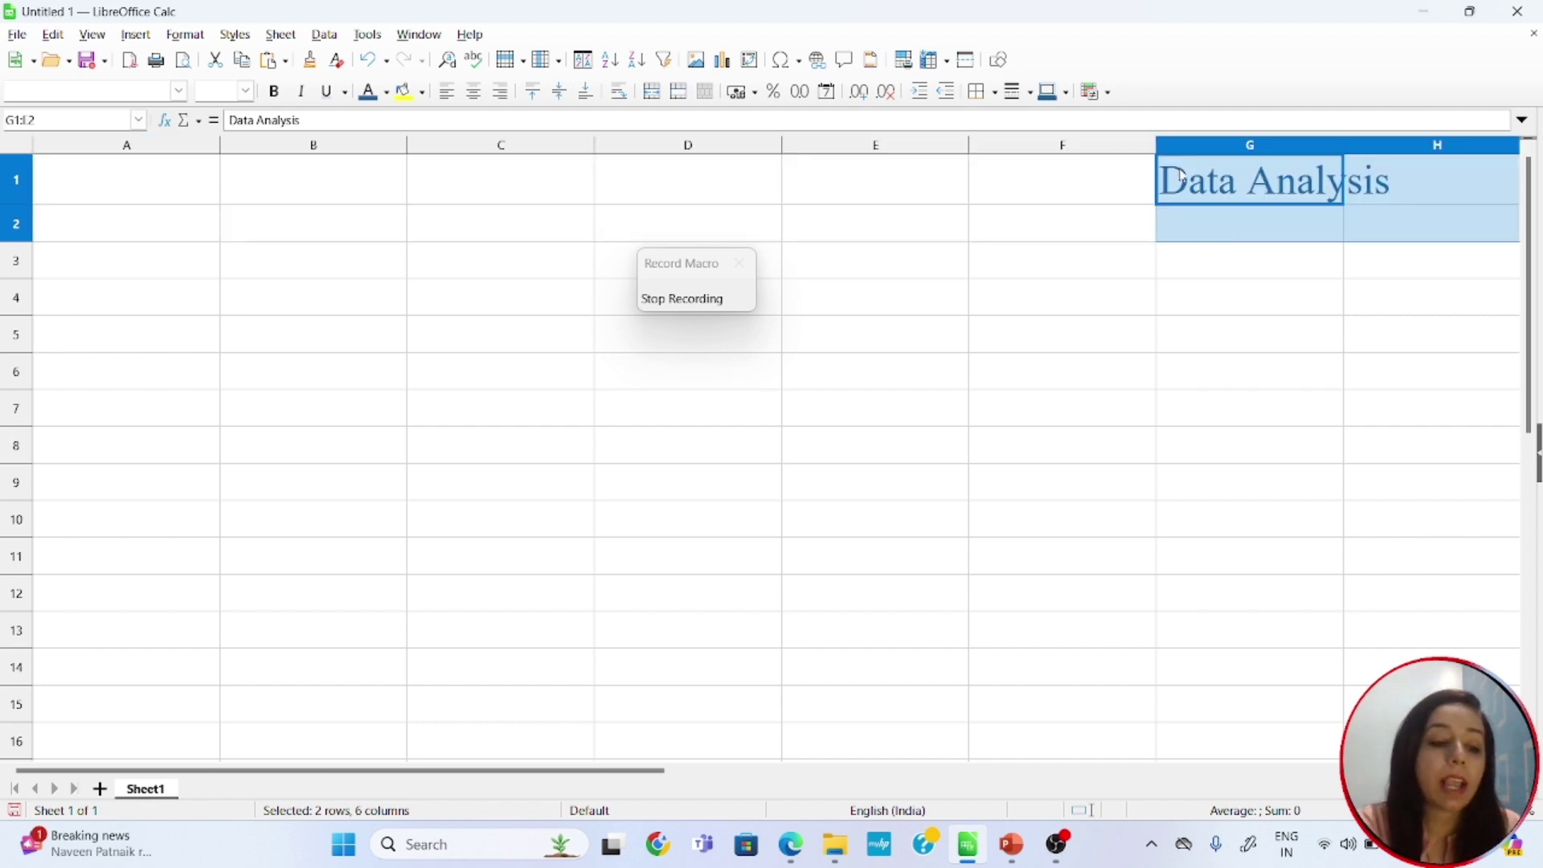
pyautogui.hotkey('ctrl', 'z')
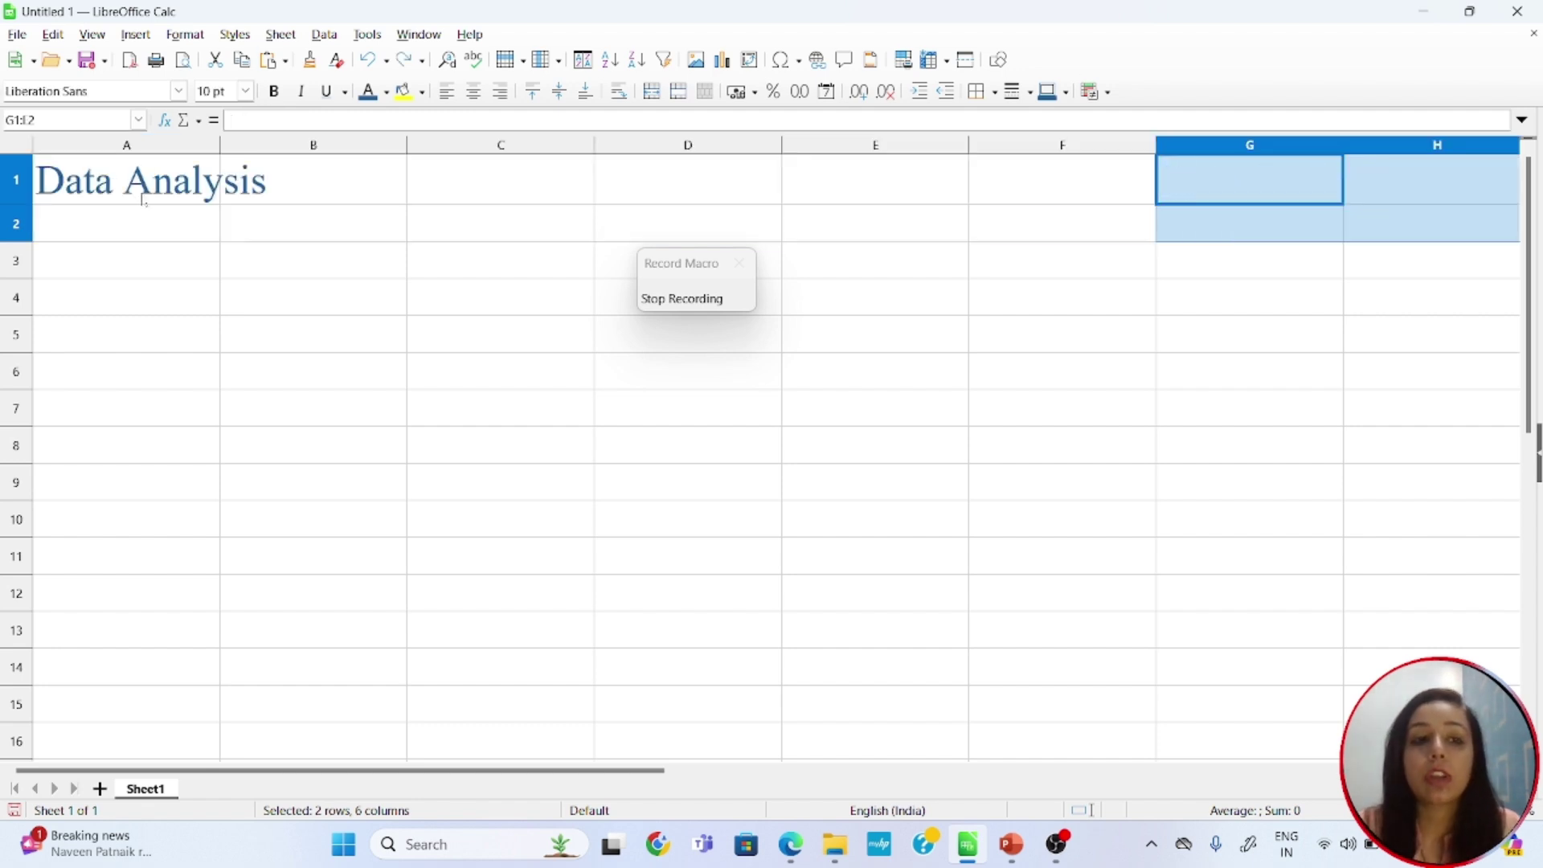
# Merge and center cells A1:G1 and stop the macro recording.
pyautogui.moveTo(447, 203); pyautogui.dragTo(1213, 186)
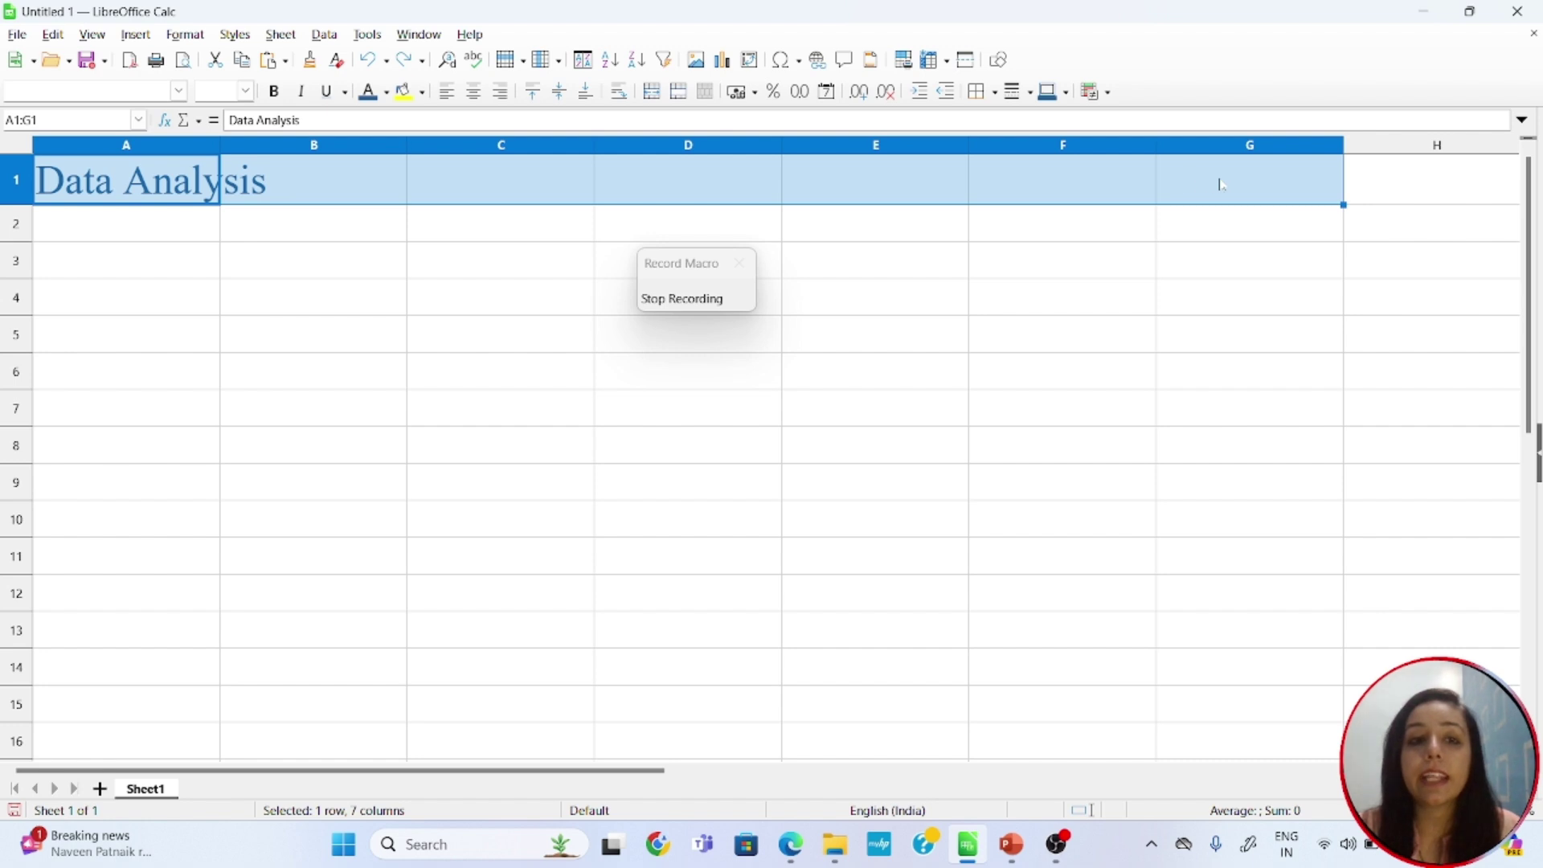
pyautogui.click(652, 90)
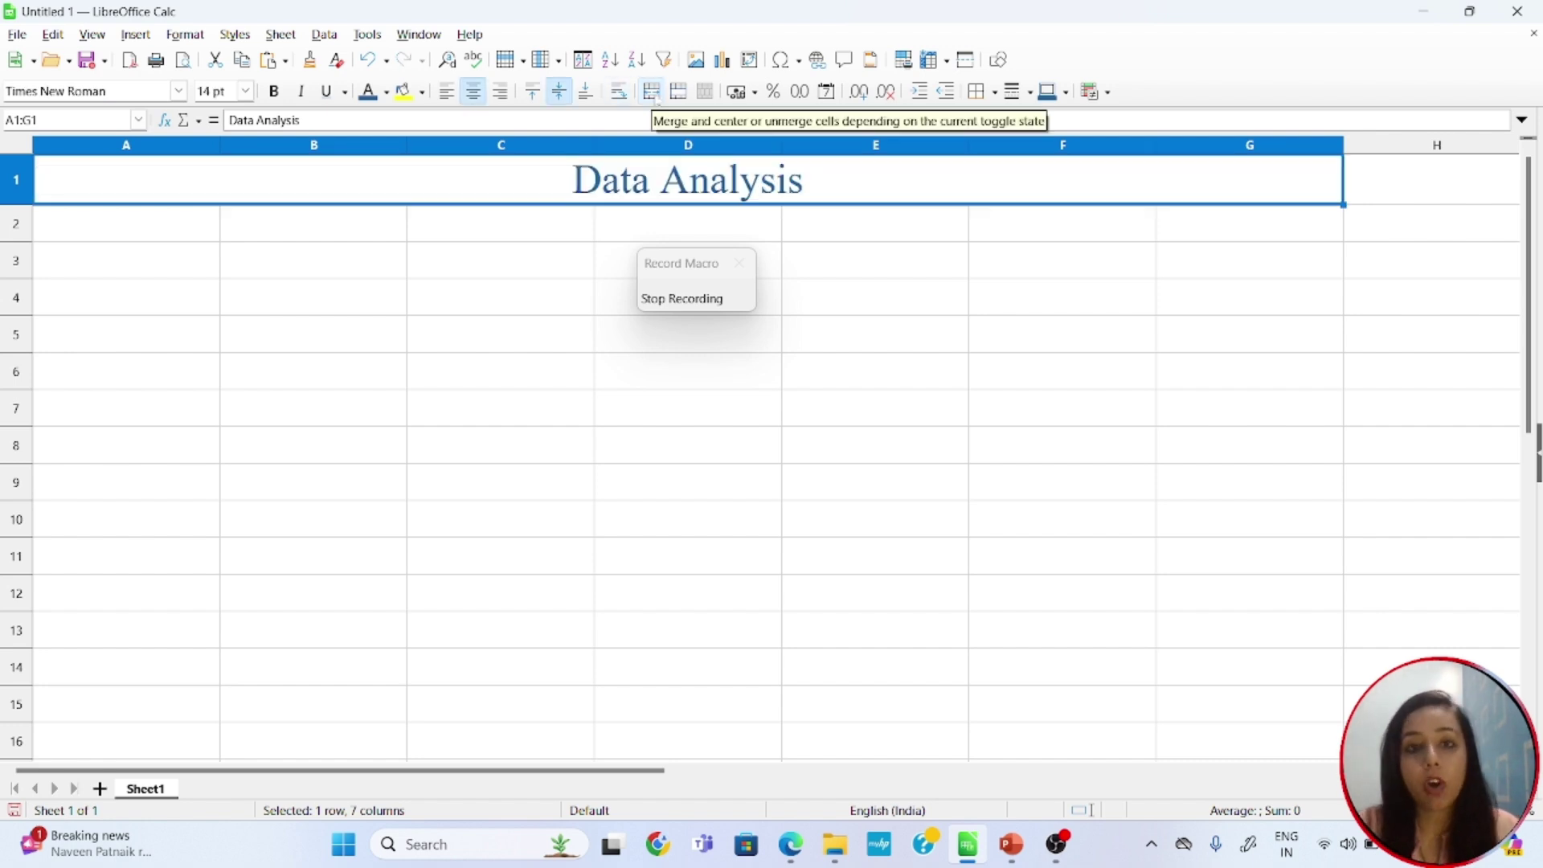
pyautogui.click(676, 299)
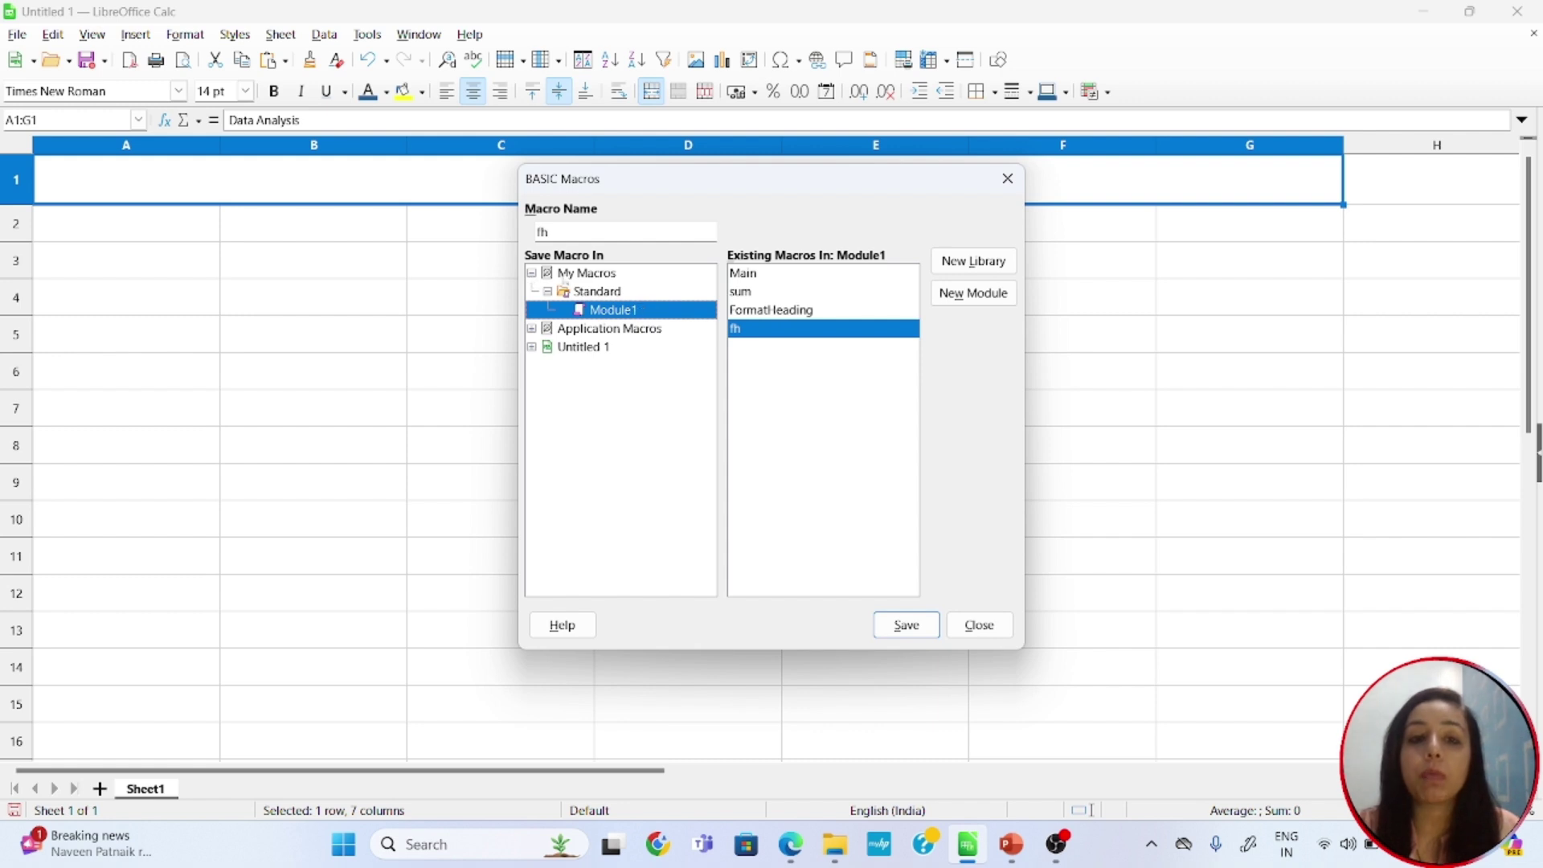
# Save the recorded macro as FormatHeading in Module1 of the Standard library under My Macros, overwriting the existing macro.
pyautogui.click(567, 274)
pyautogui.click(592, 293)
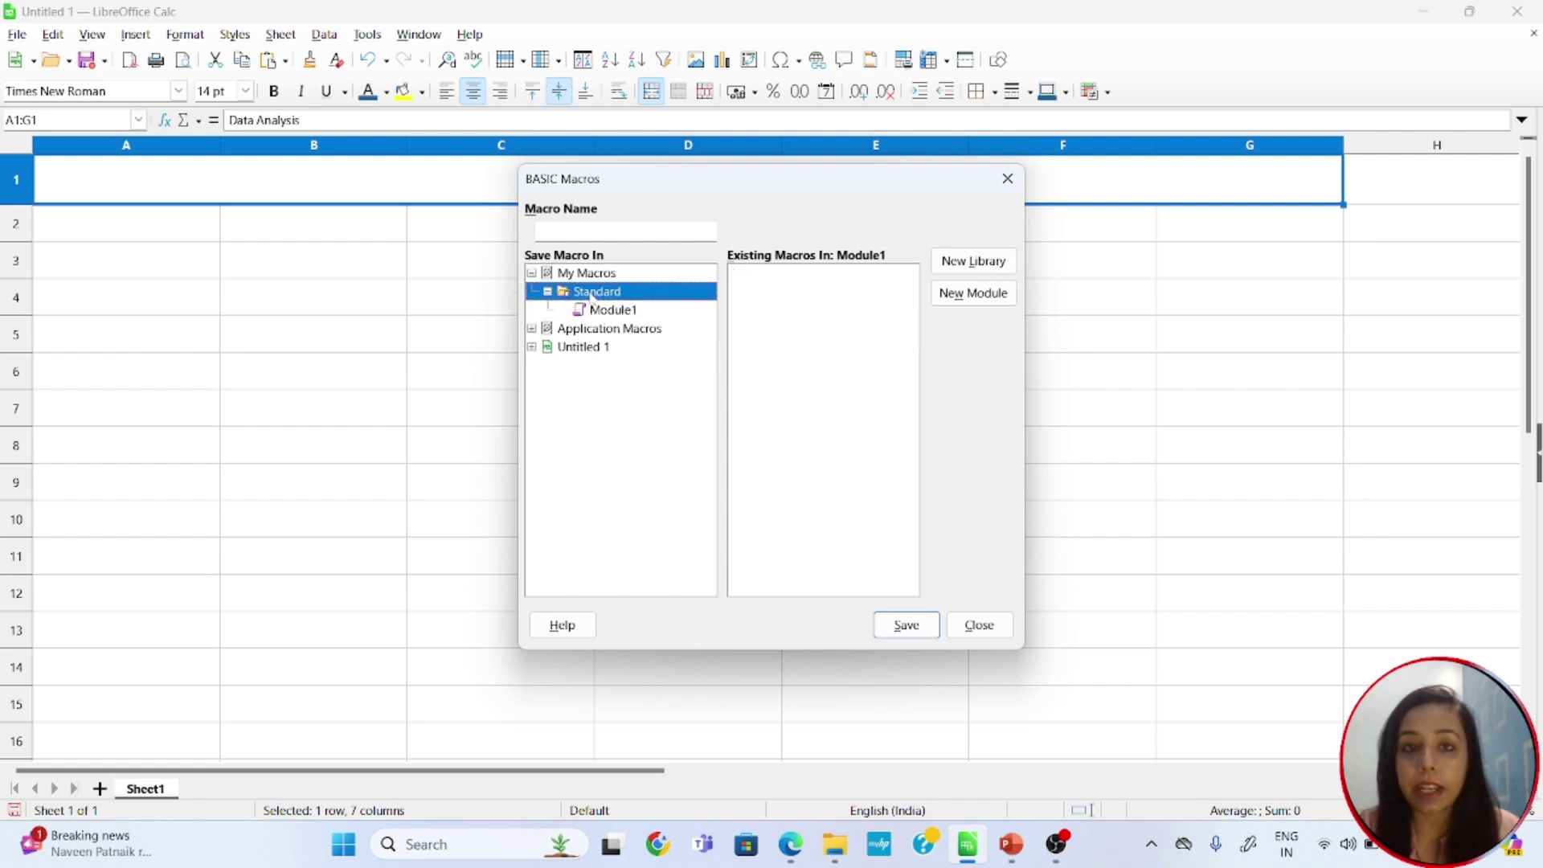
pyautogui.click(613, 312)
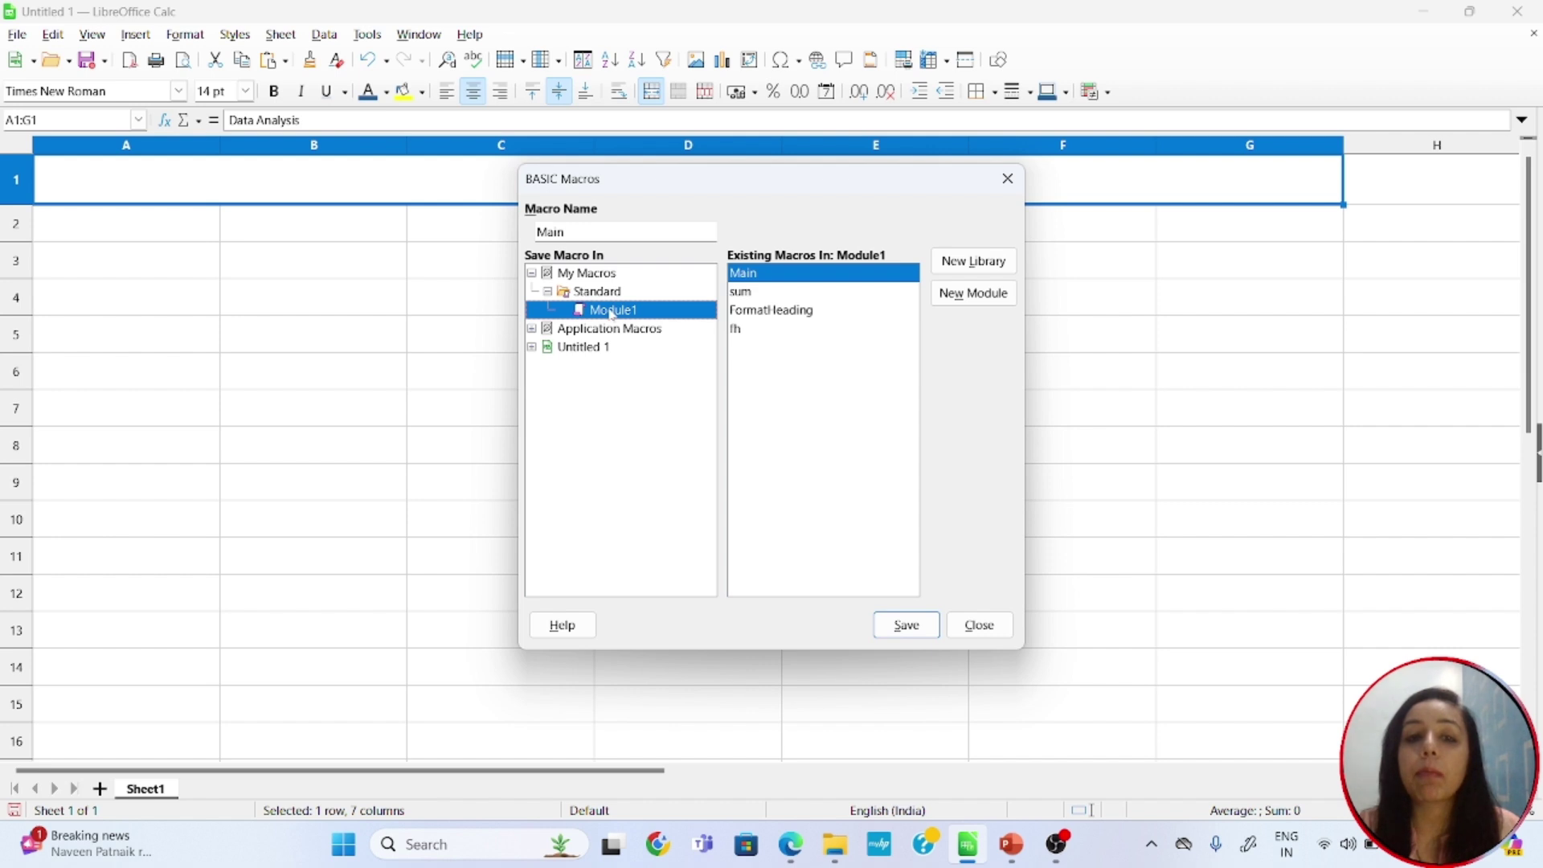
pyautogui.click(753, 295)
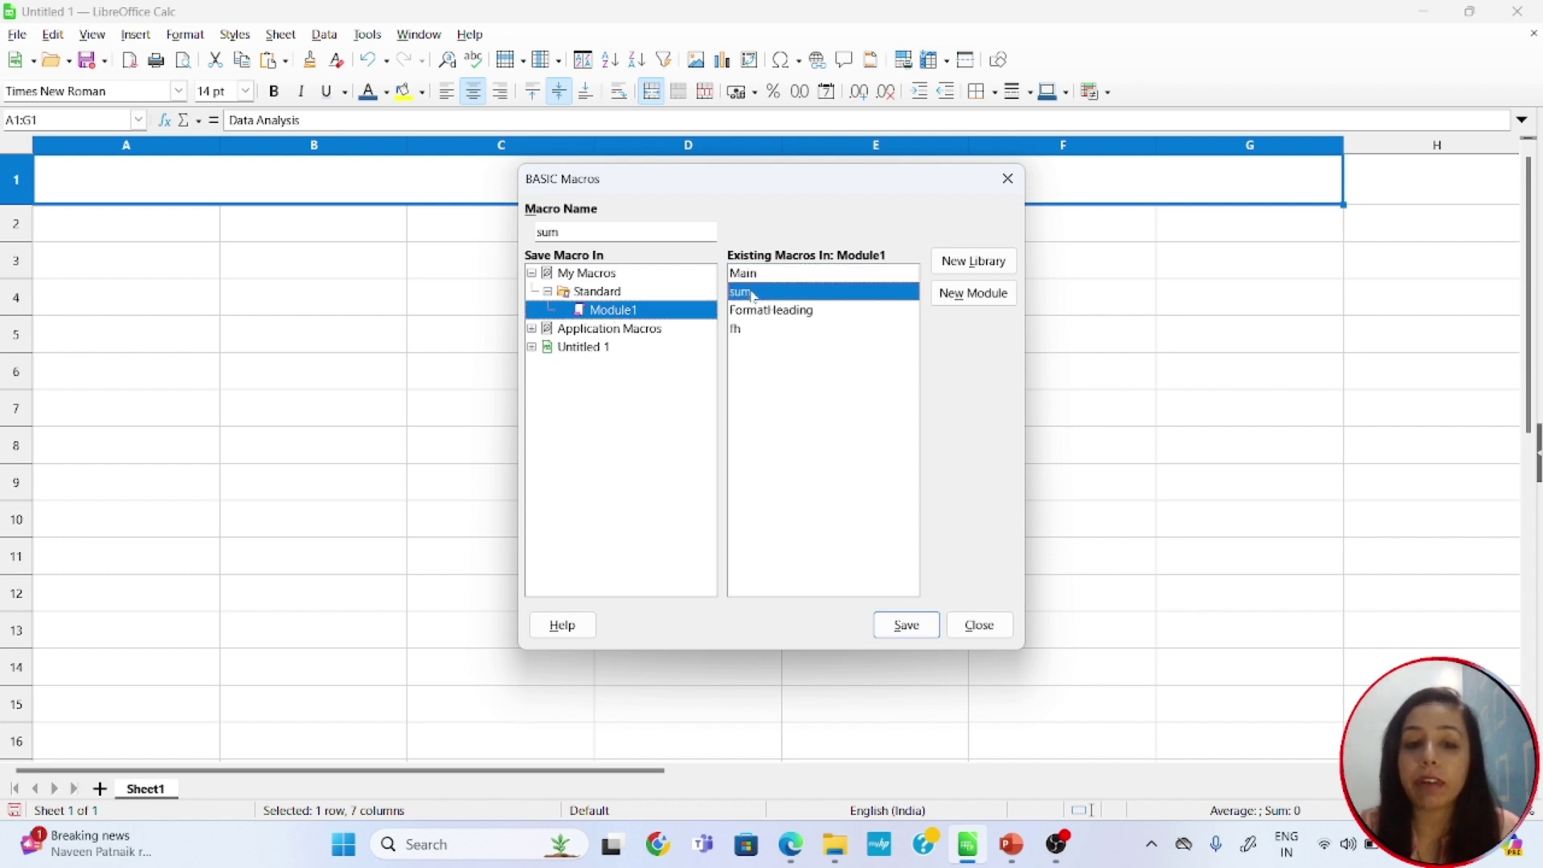
pyautogui.click(757, 327)
pyautogui.click(772, 315)
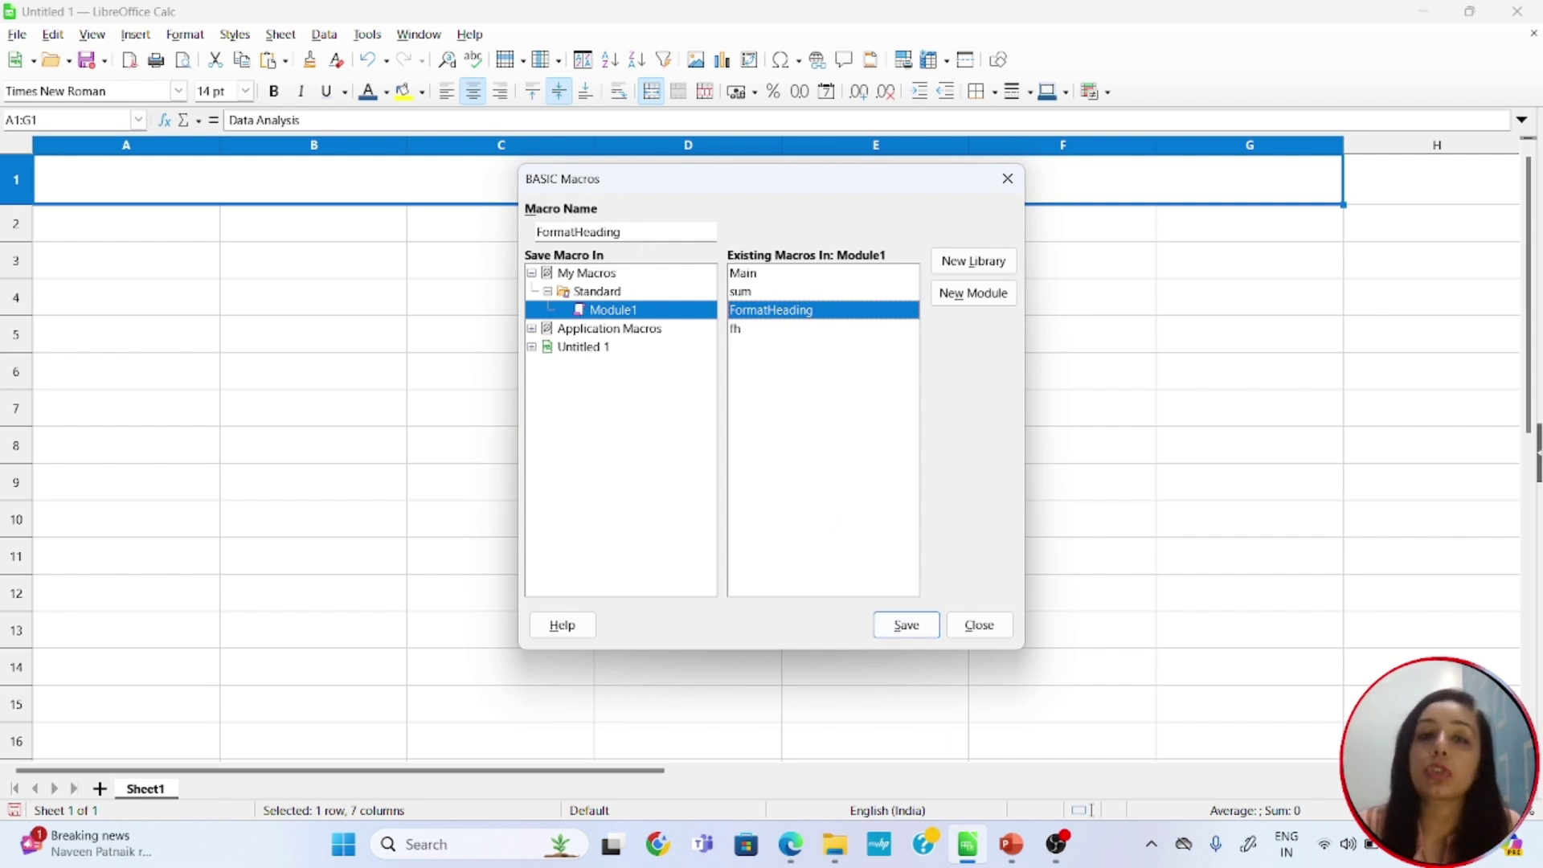
pyautogui.moveTo(627, 232); pyautogui.dragTo(538, 232)
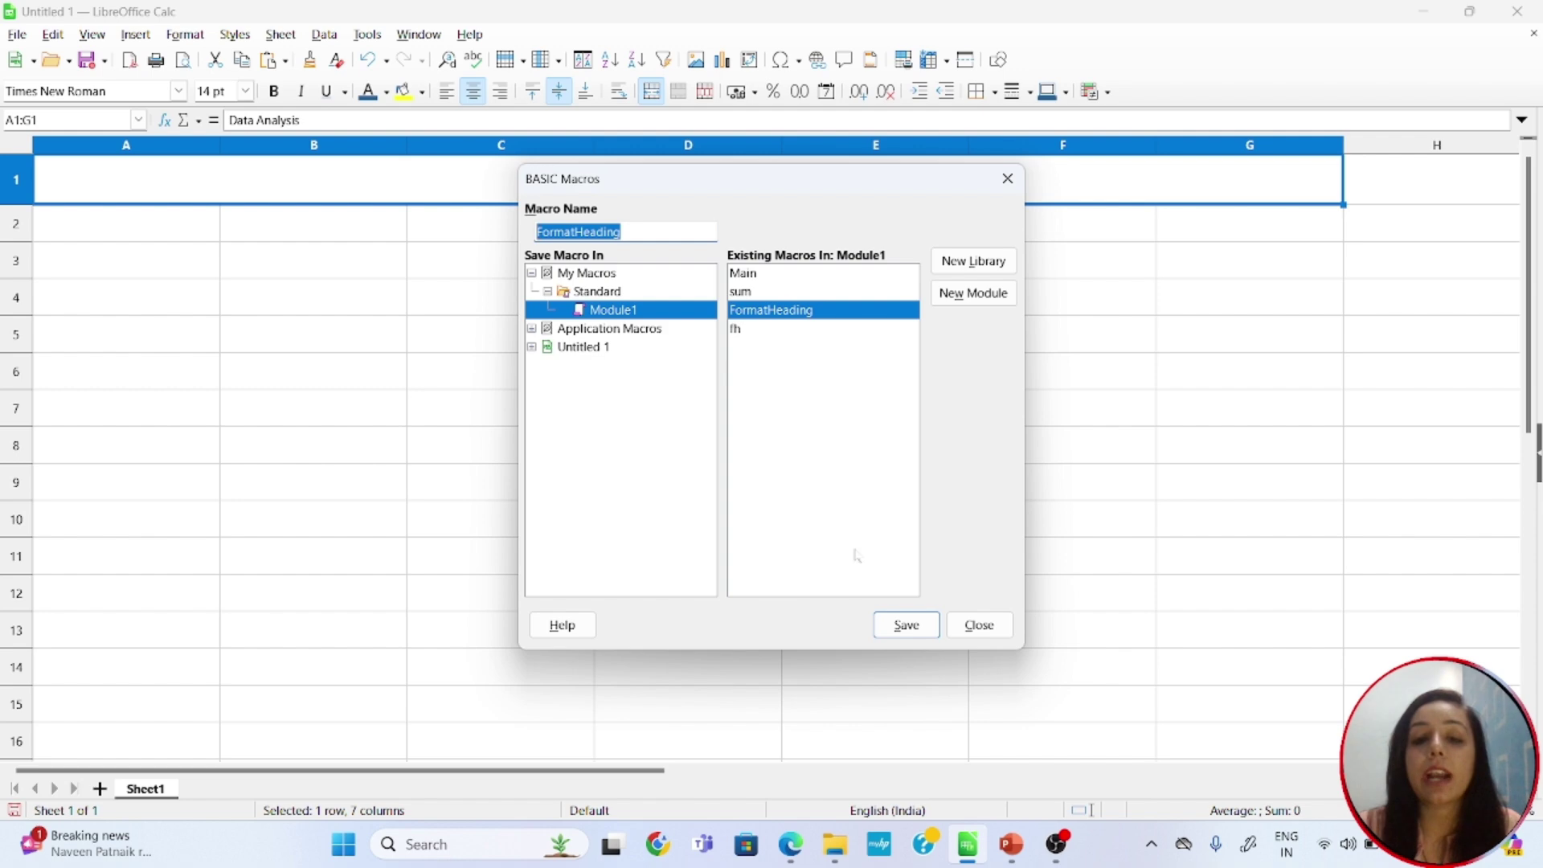
pyautogui.click(915, 632)
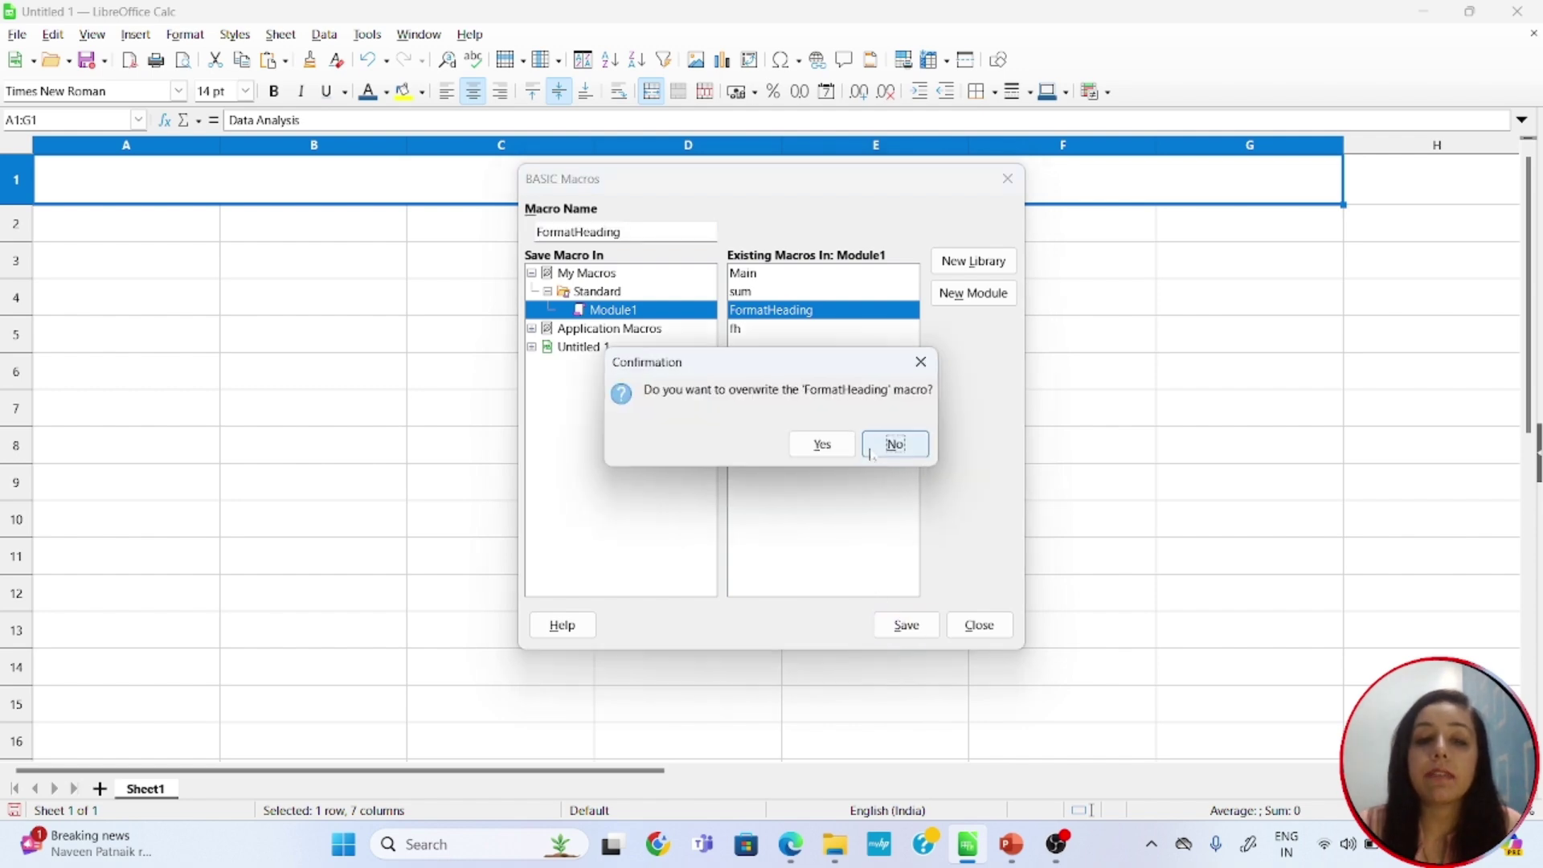
pyautogui.click(820, 446)
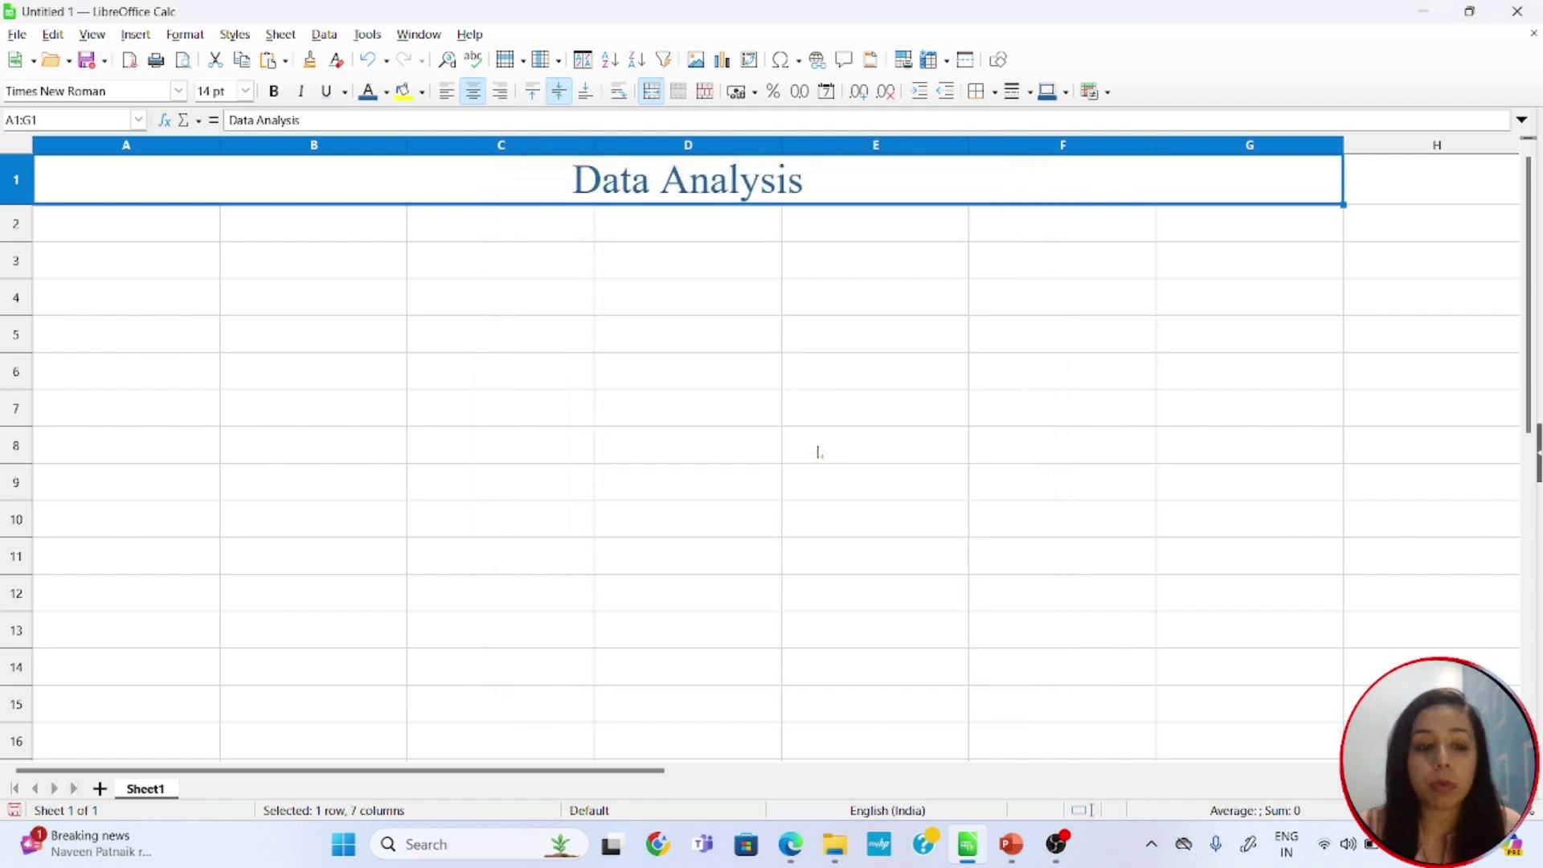
# Add a new sheet and enter the heading CLASS X in its cell A1.
pyautogui.click(100, 788)
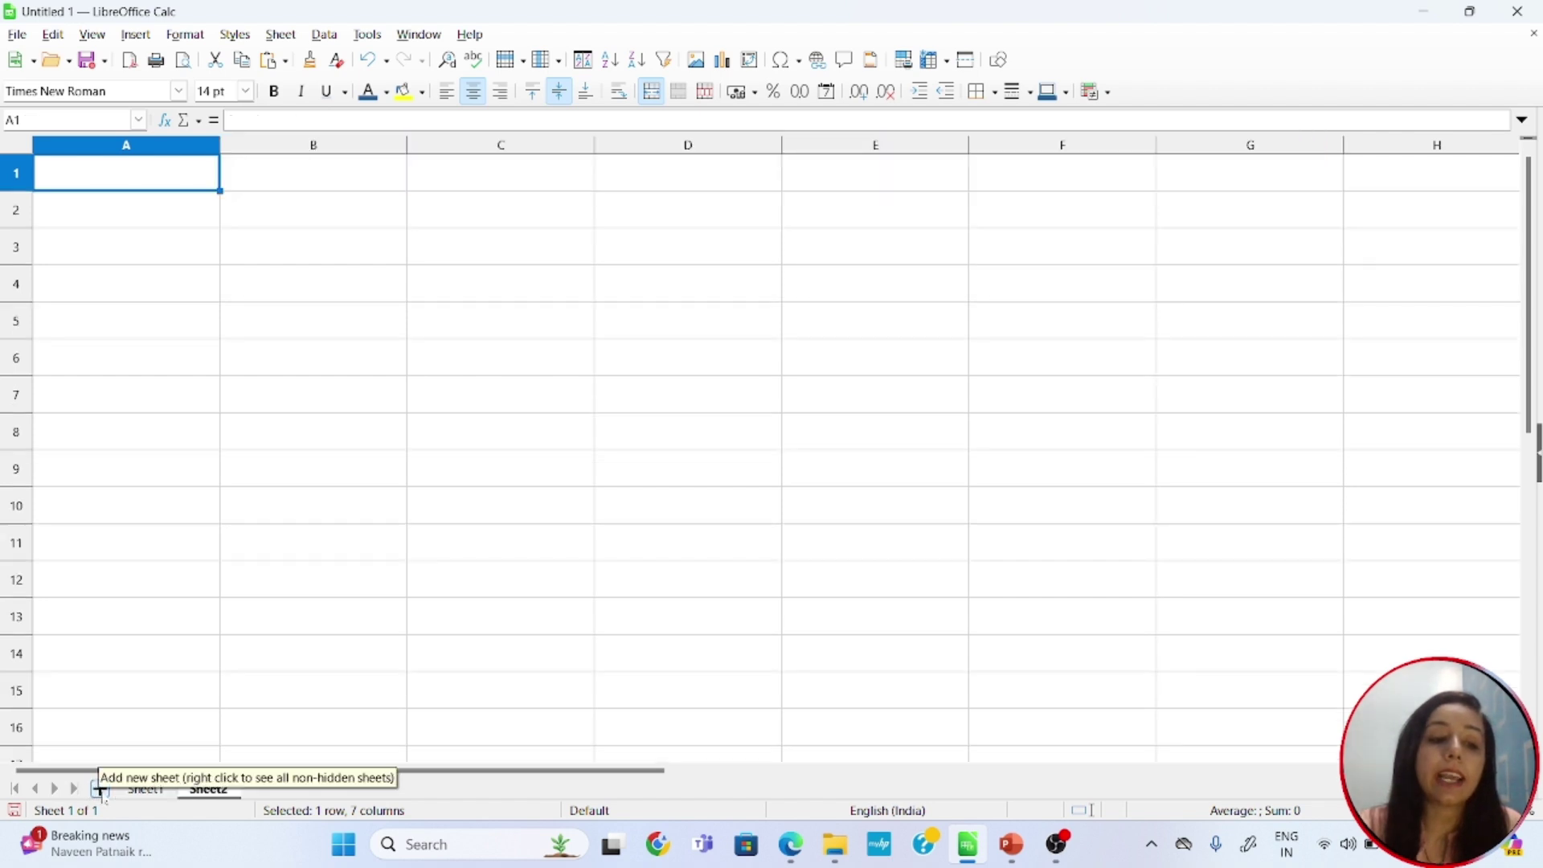
pyautogui.write('C')
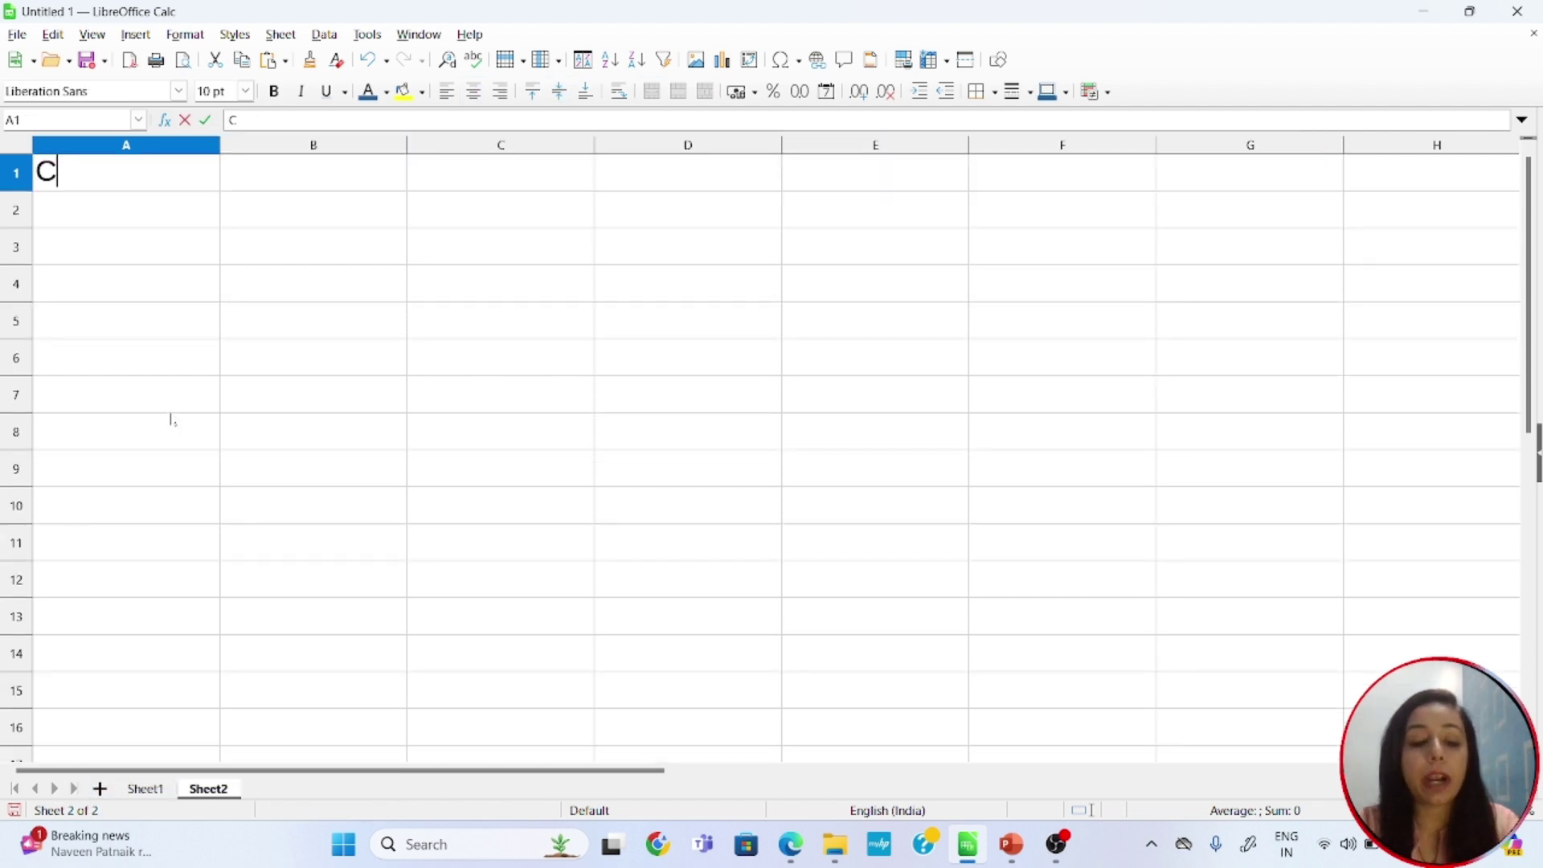
pyautogui.write('LASS')
pyautogui.press('BackSpace')
pyautogui.press('BackSpace')
pyautogui.press('BackSpace')
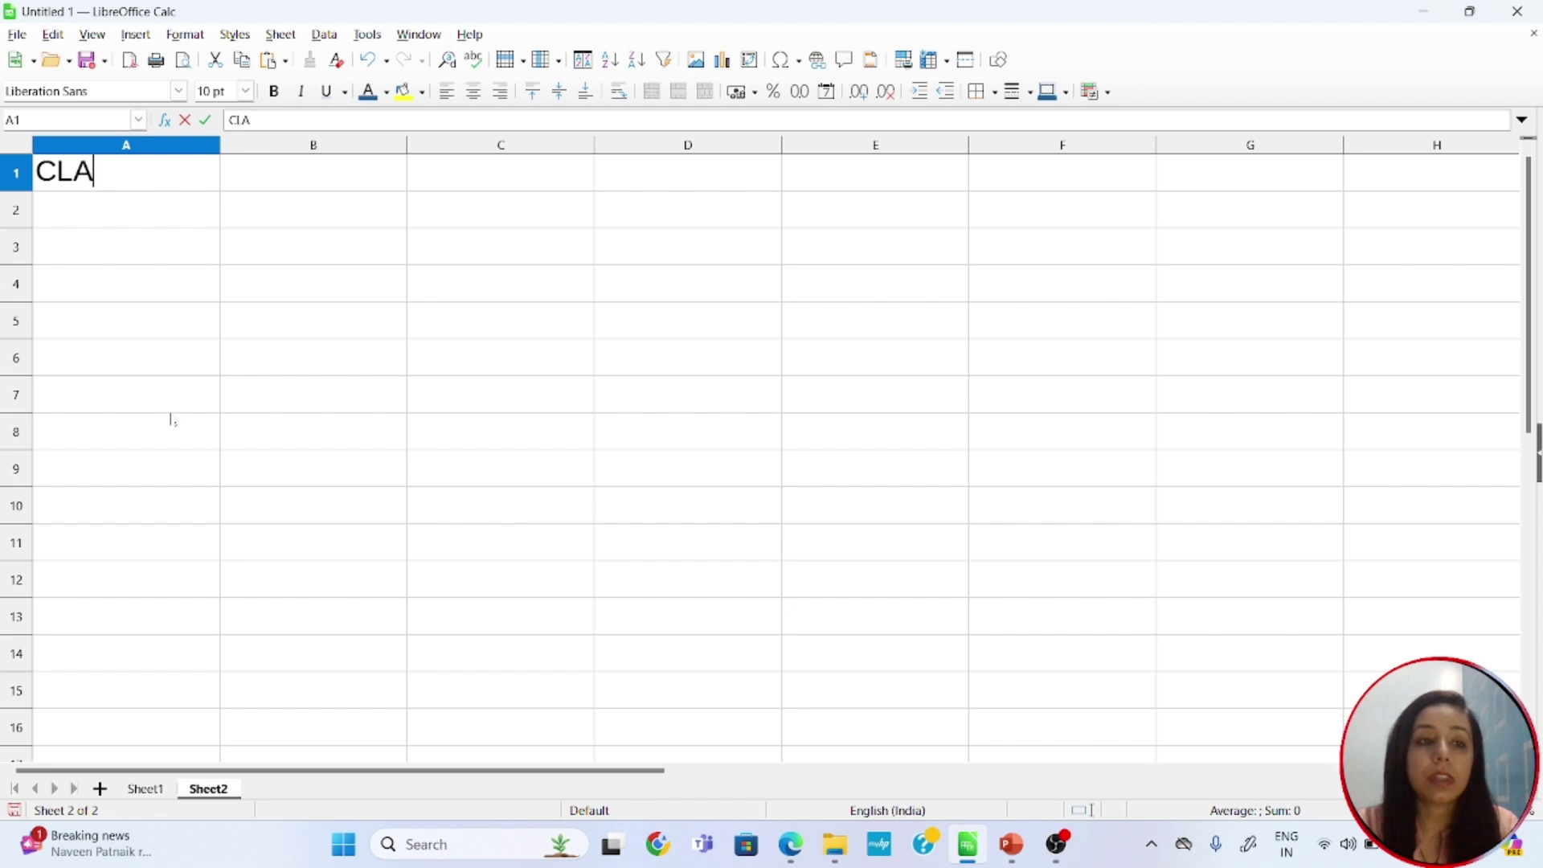
pyautogui.press('BackSpace')
pyautogui.write('LAS')
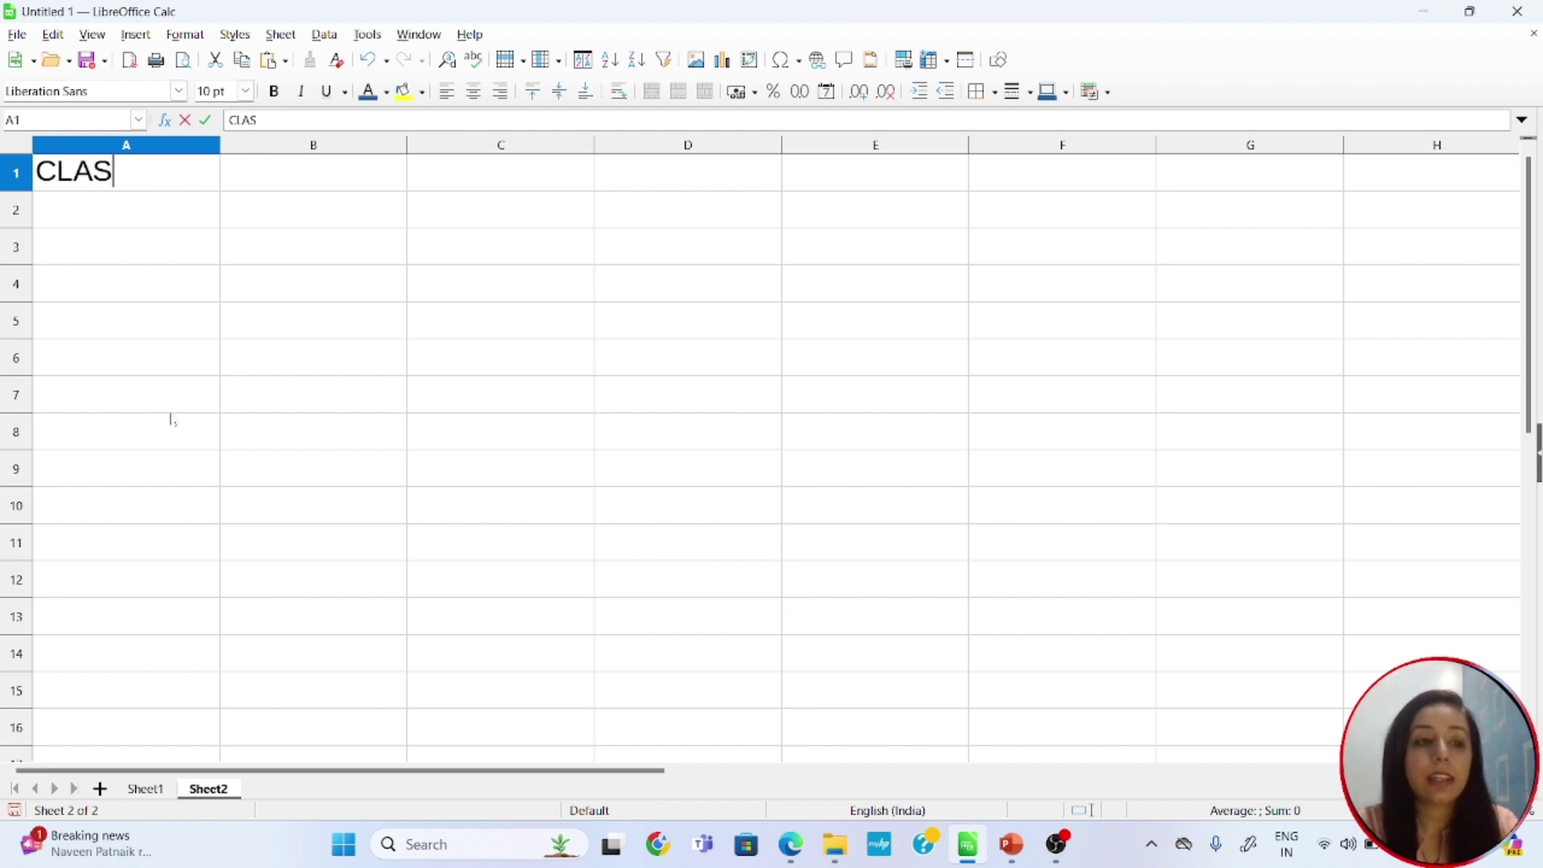
pyautogui.write('S X')
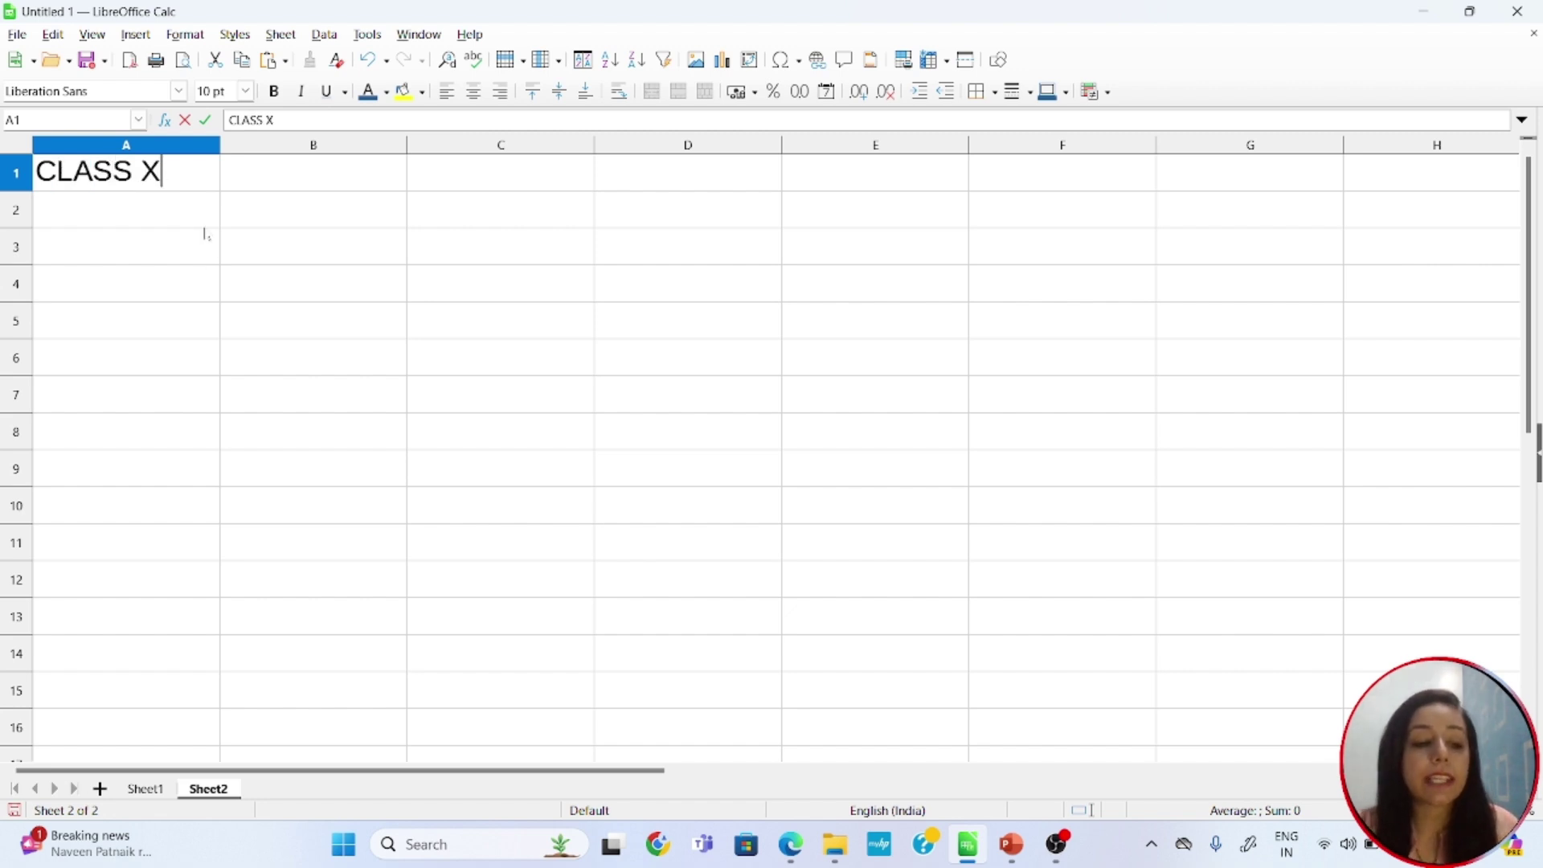
pyautogui.press('Return')
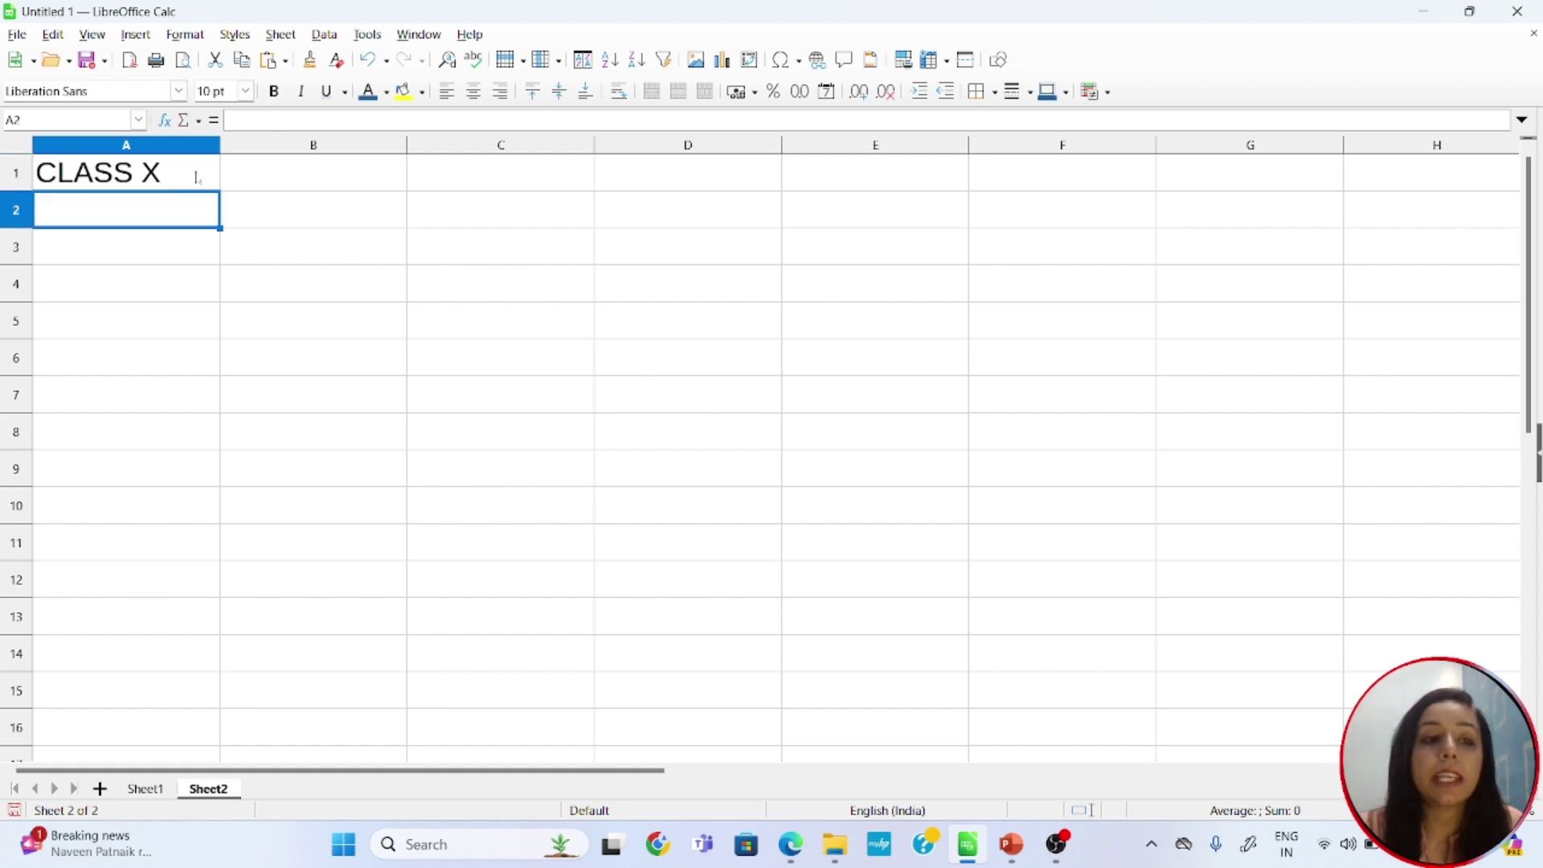
# Run the FormatHeading macro from Module1 on the CLASS X heading in cell A1 of Sheet2.
pyautogui.click(197, 177)
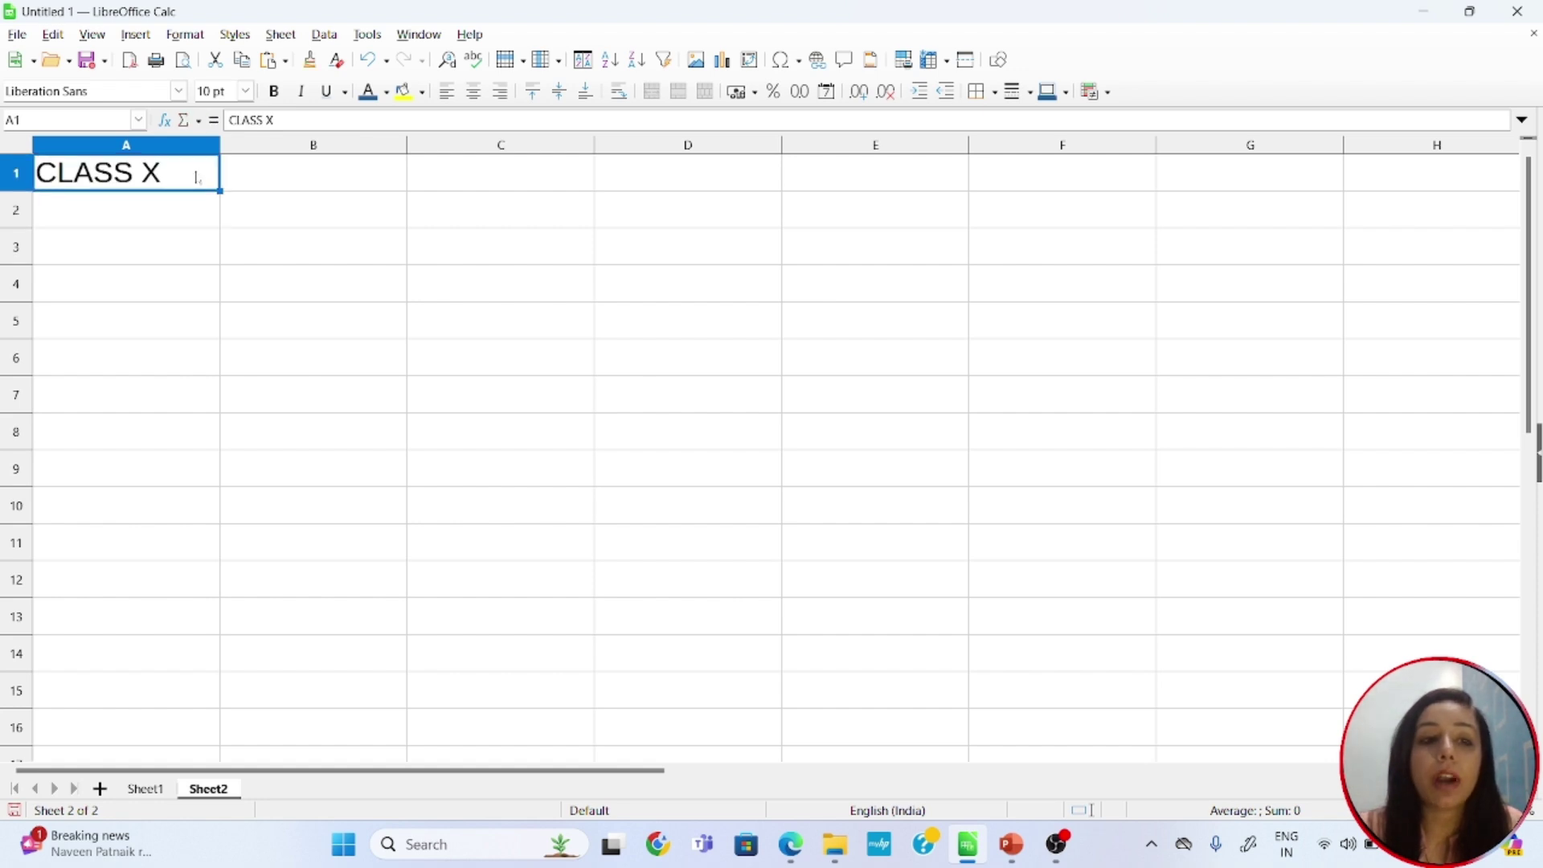
pyautogui.click(369, 36)
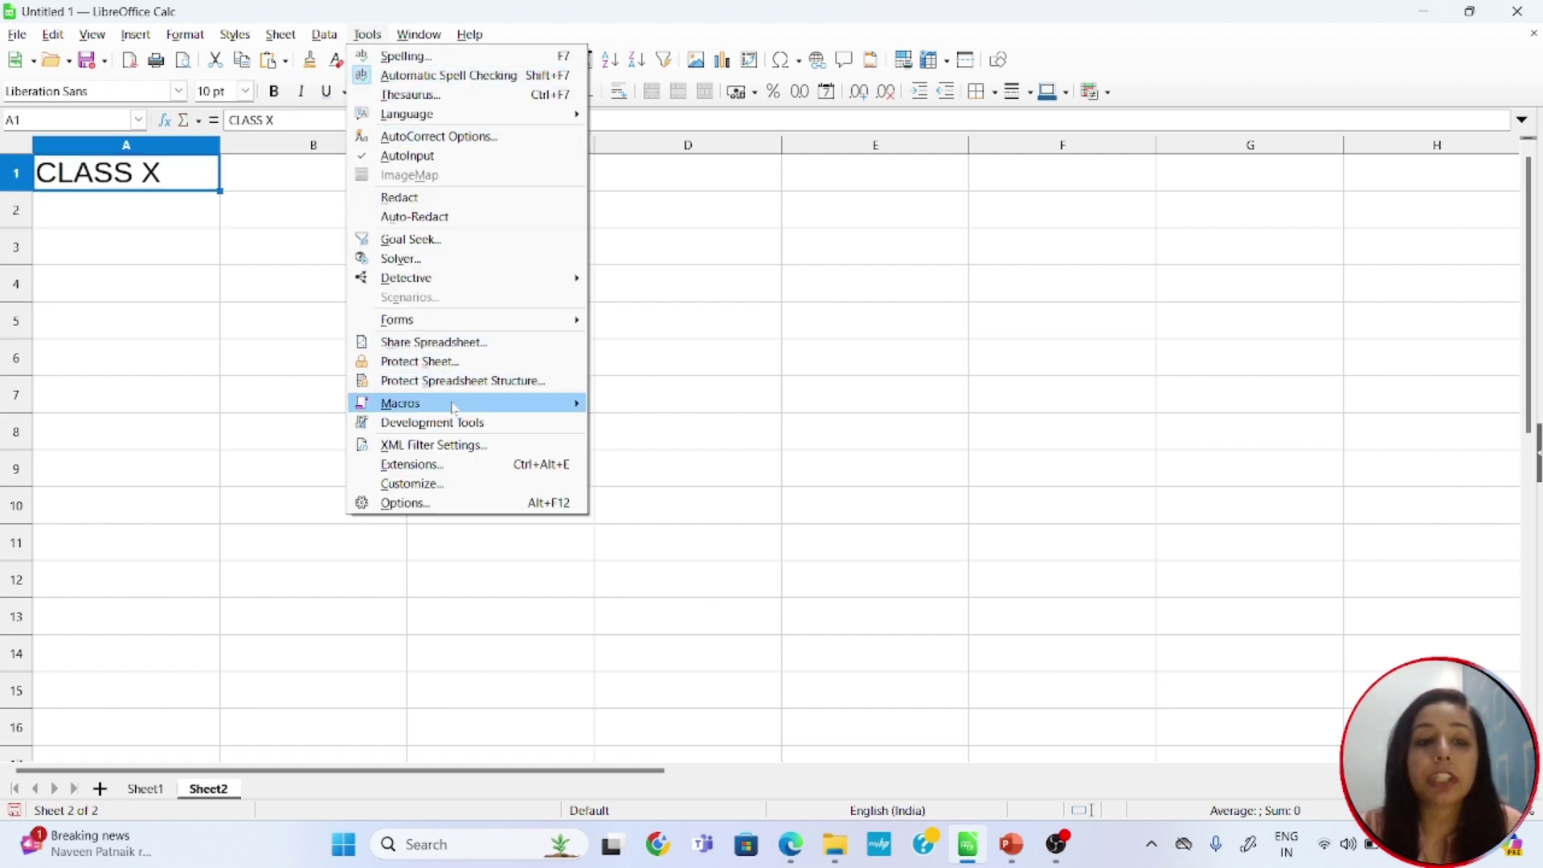
pyautogui.moveTo(452, 408)
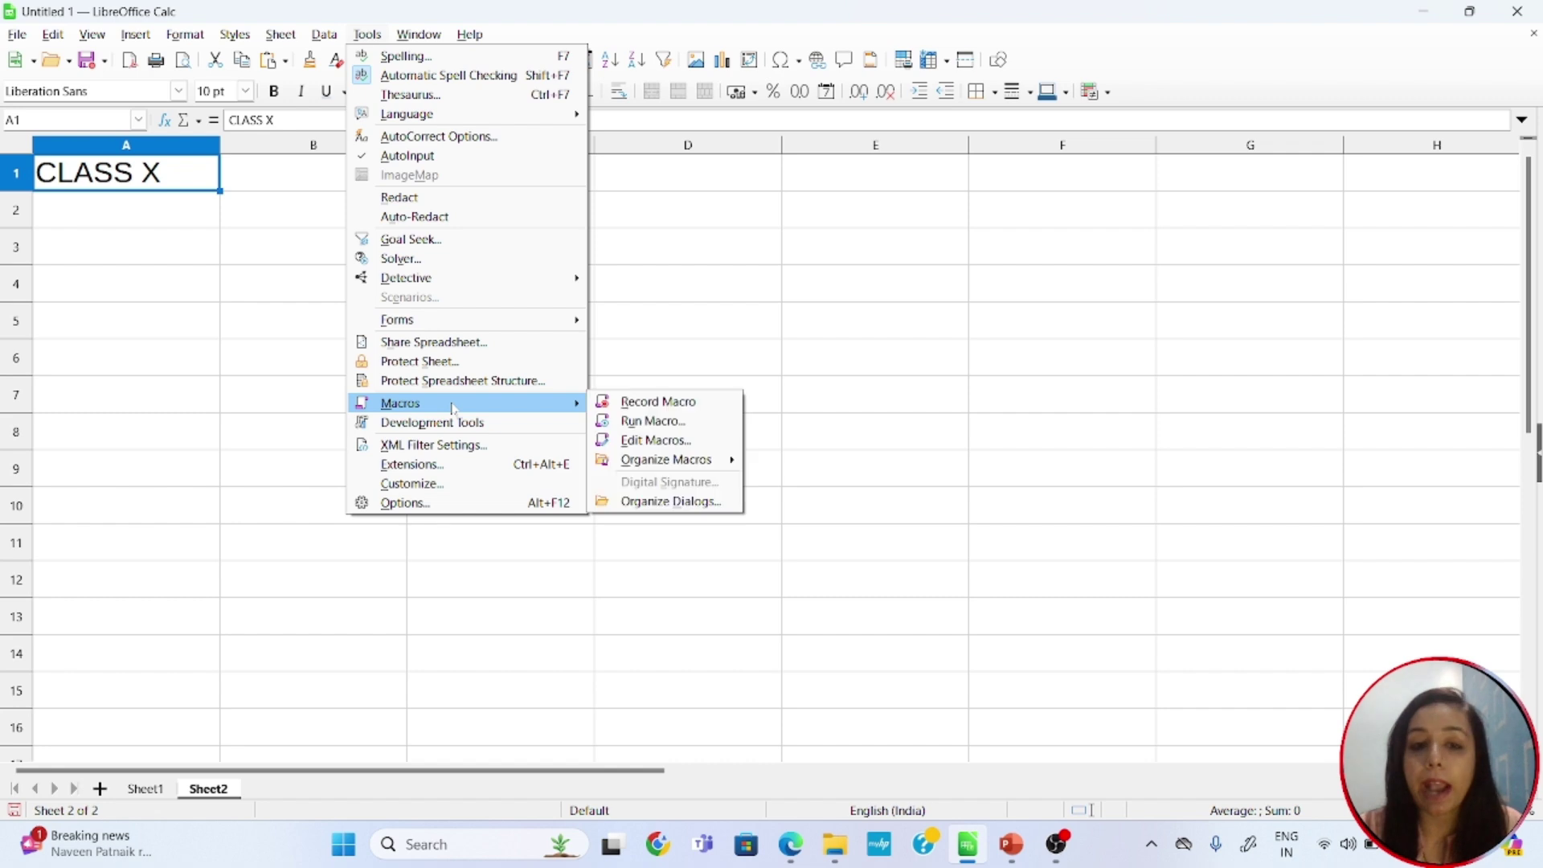
pyautogui.click(660, 421)
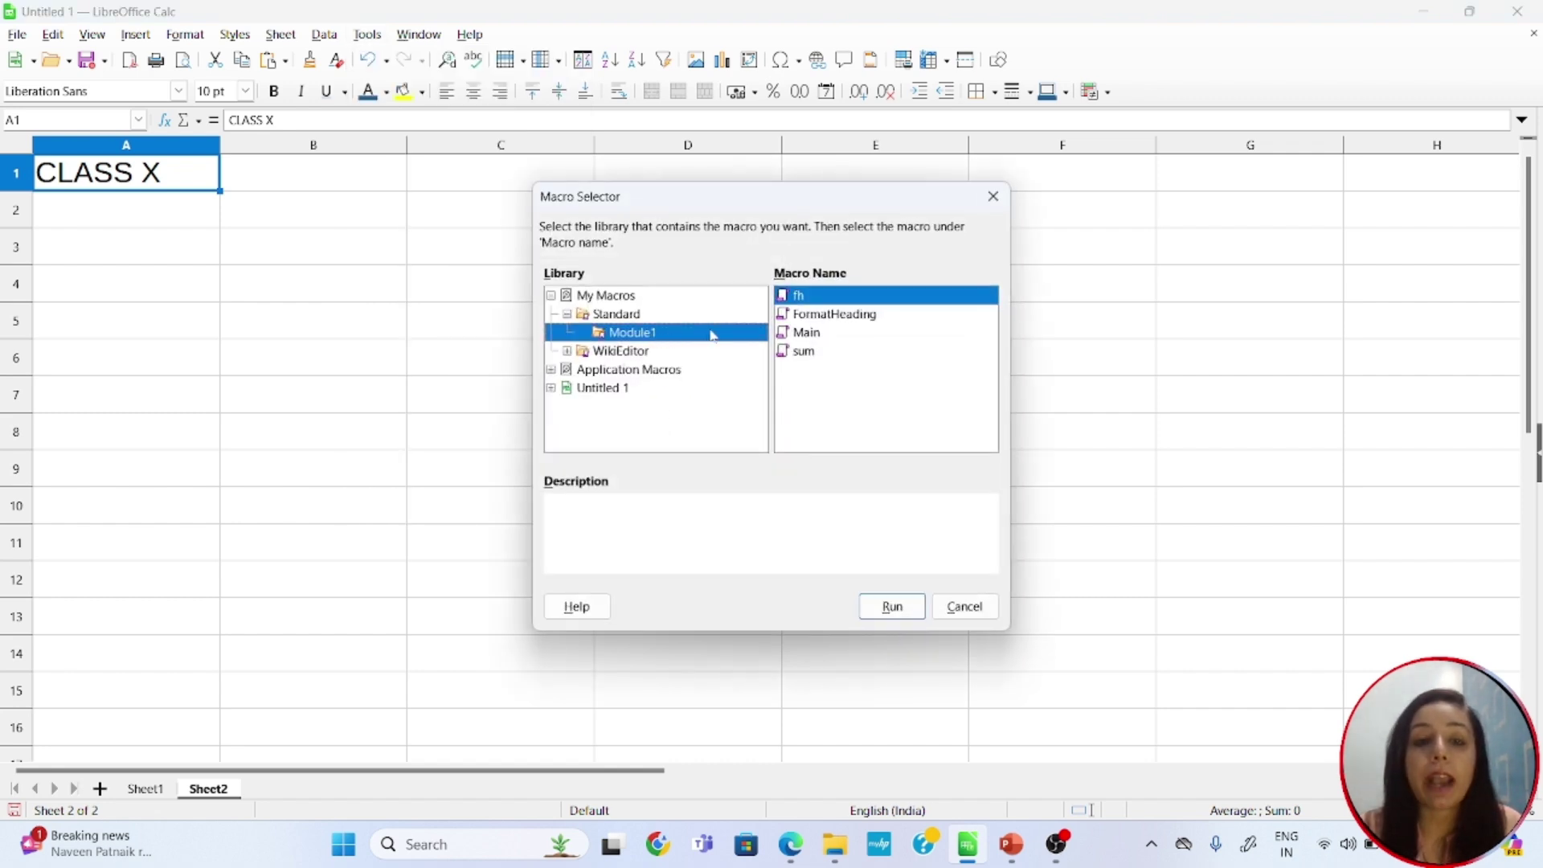
pyautogui.click(834, 317)
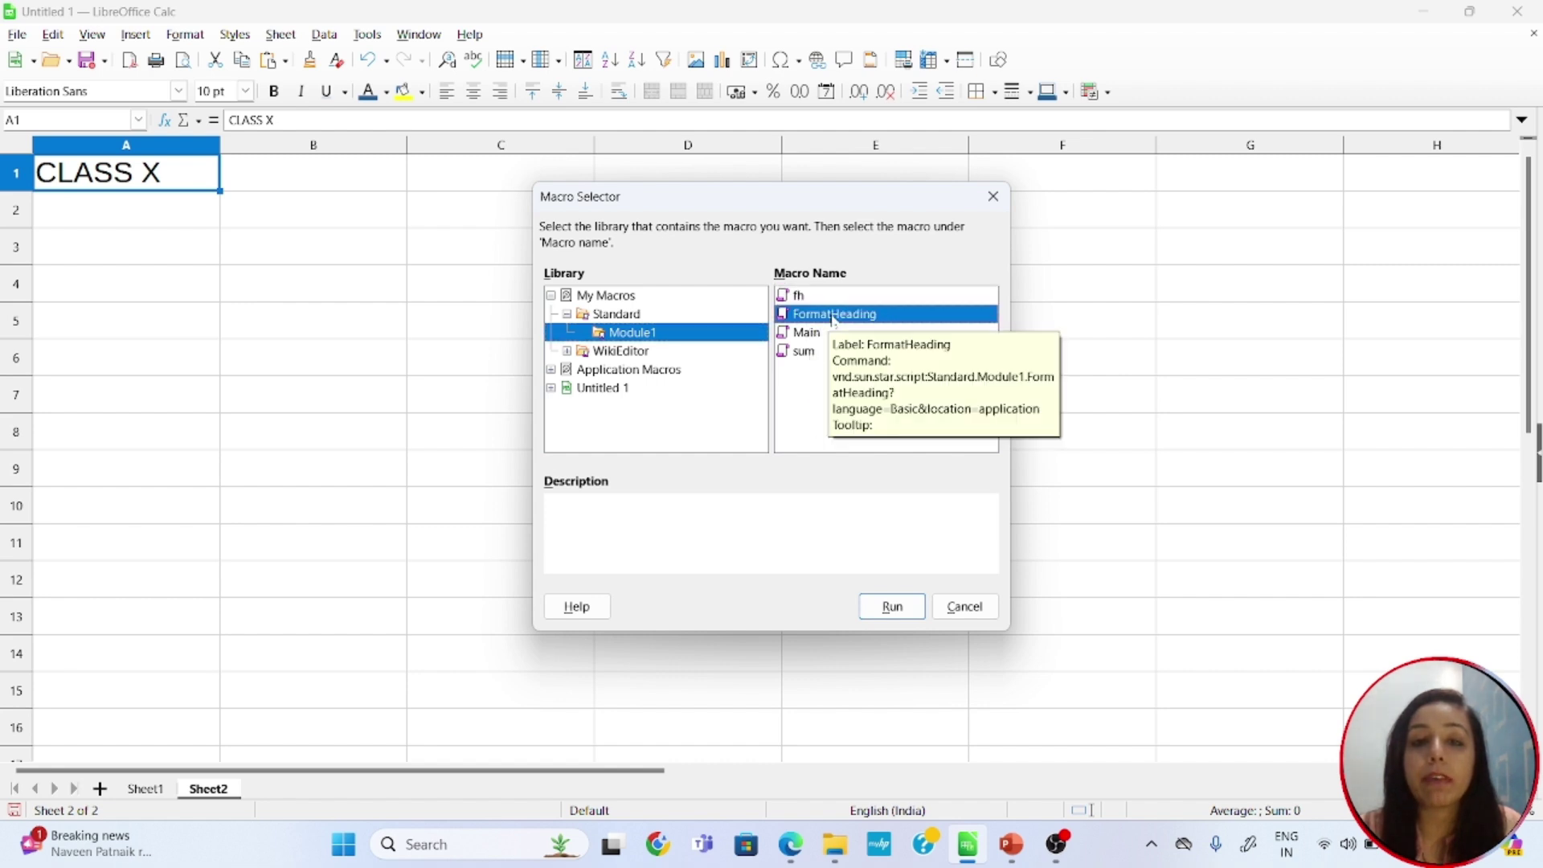
pyautogui.click(914, 615)
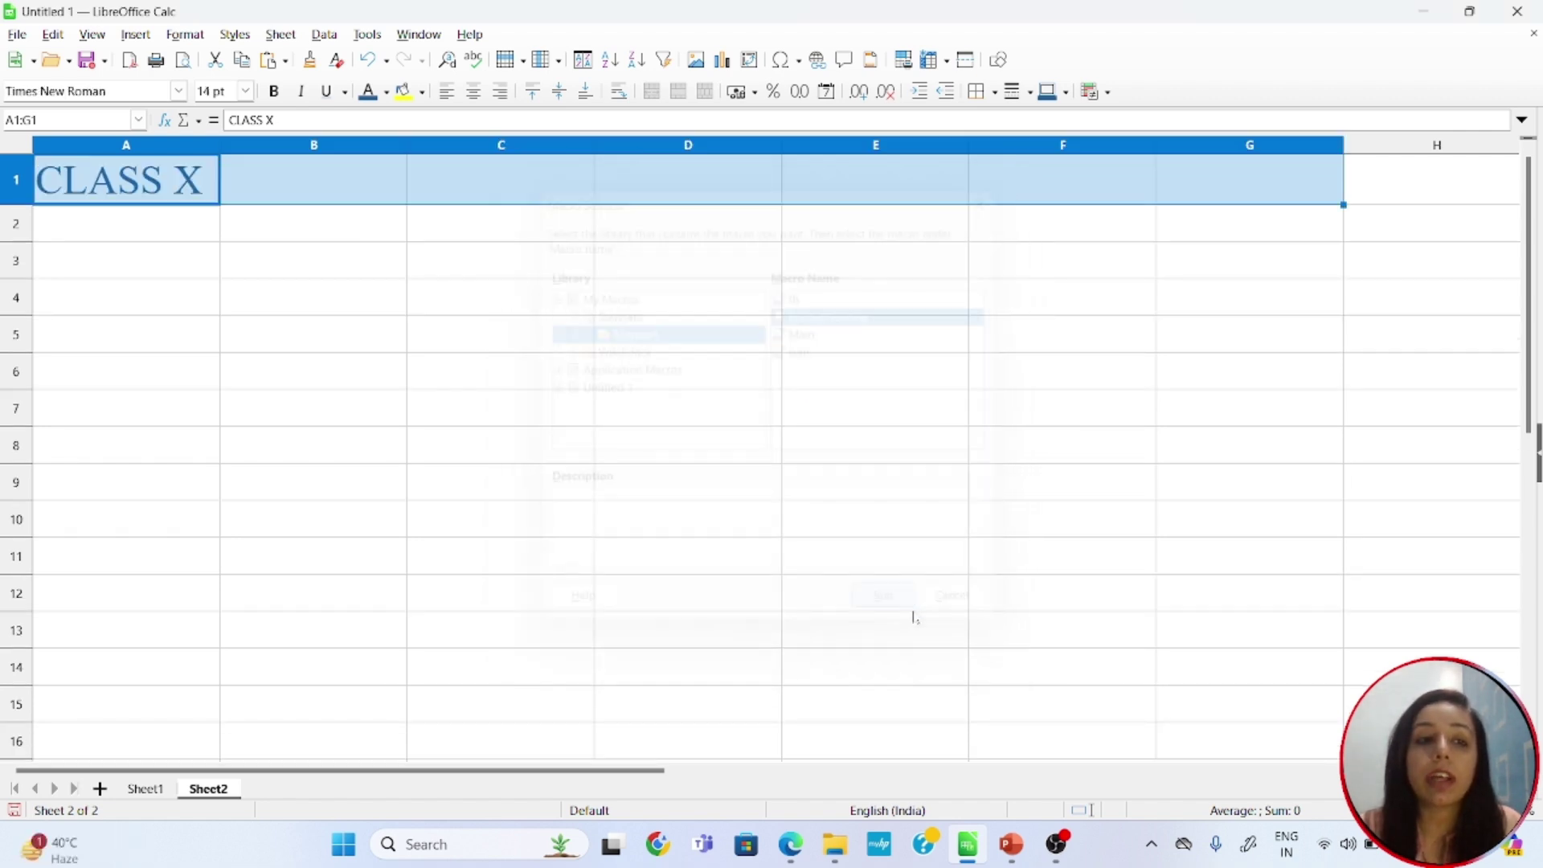
# Compare the CLASS X heading on Sheet2 with the Data Analysis heading on Sheet1.
pyautogui.click(206, 214)
pyautogui.click(185, 187)
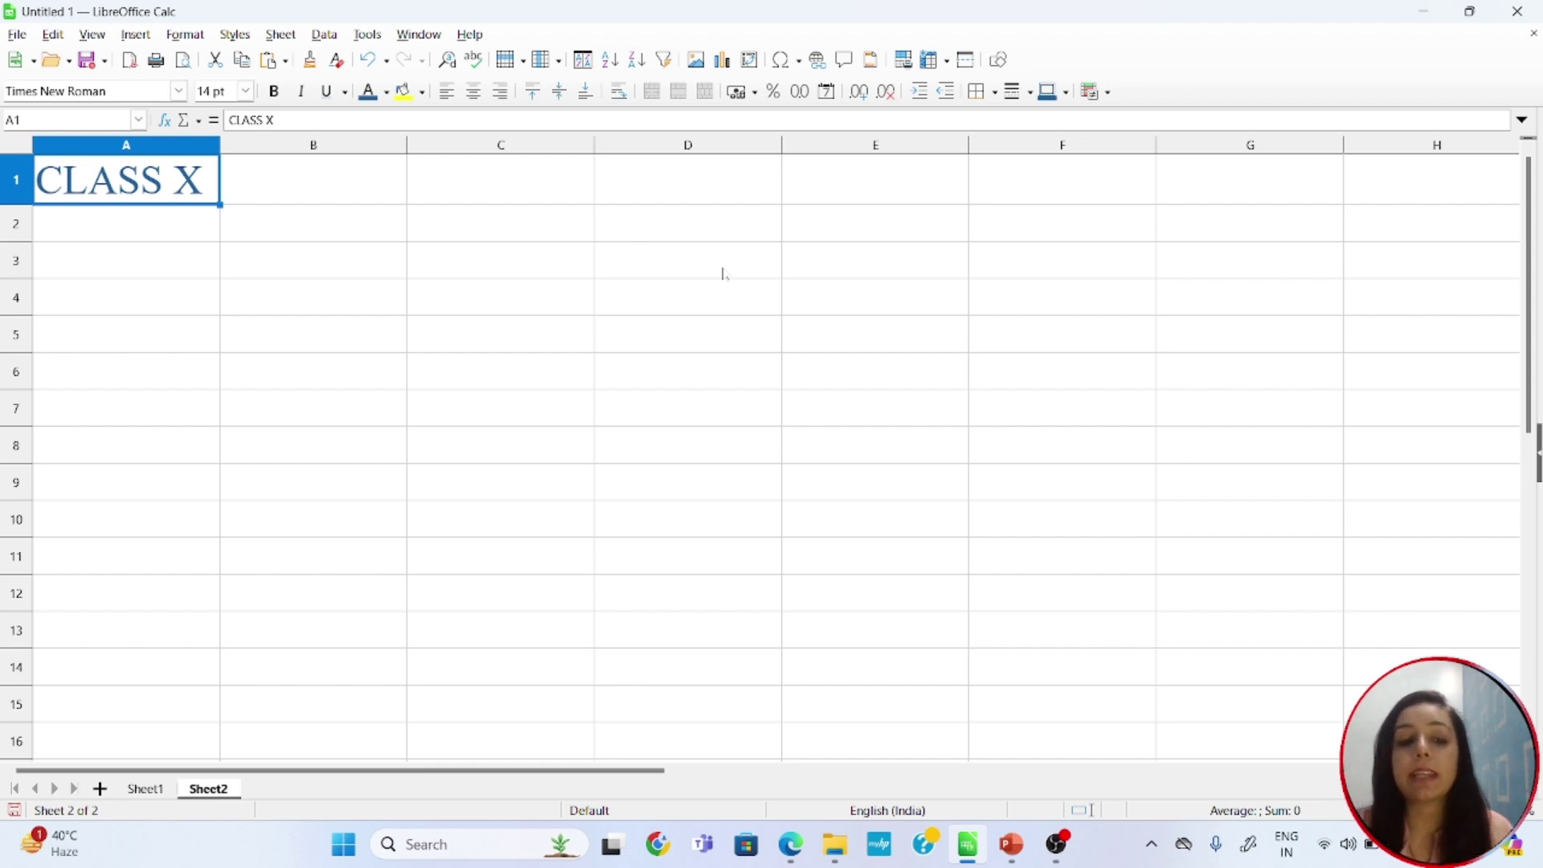
pyautogui.click(145, 789)
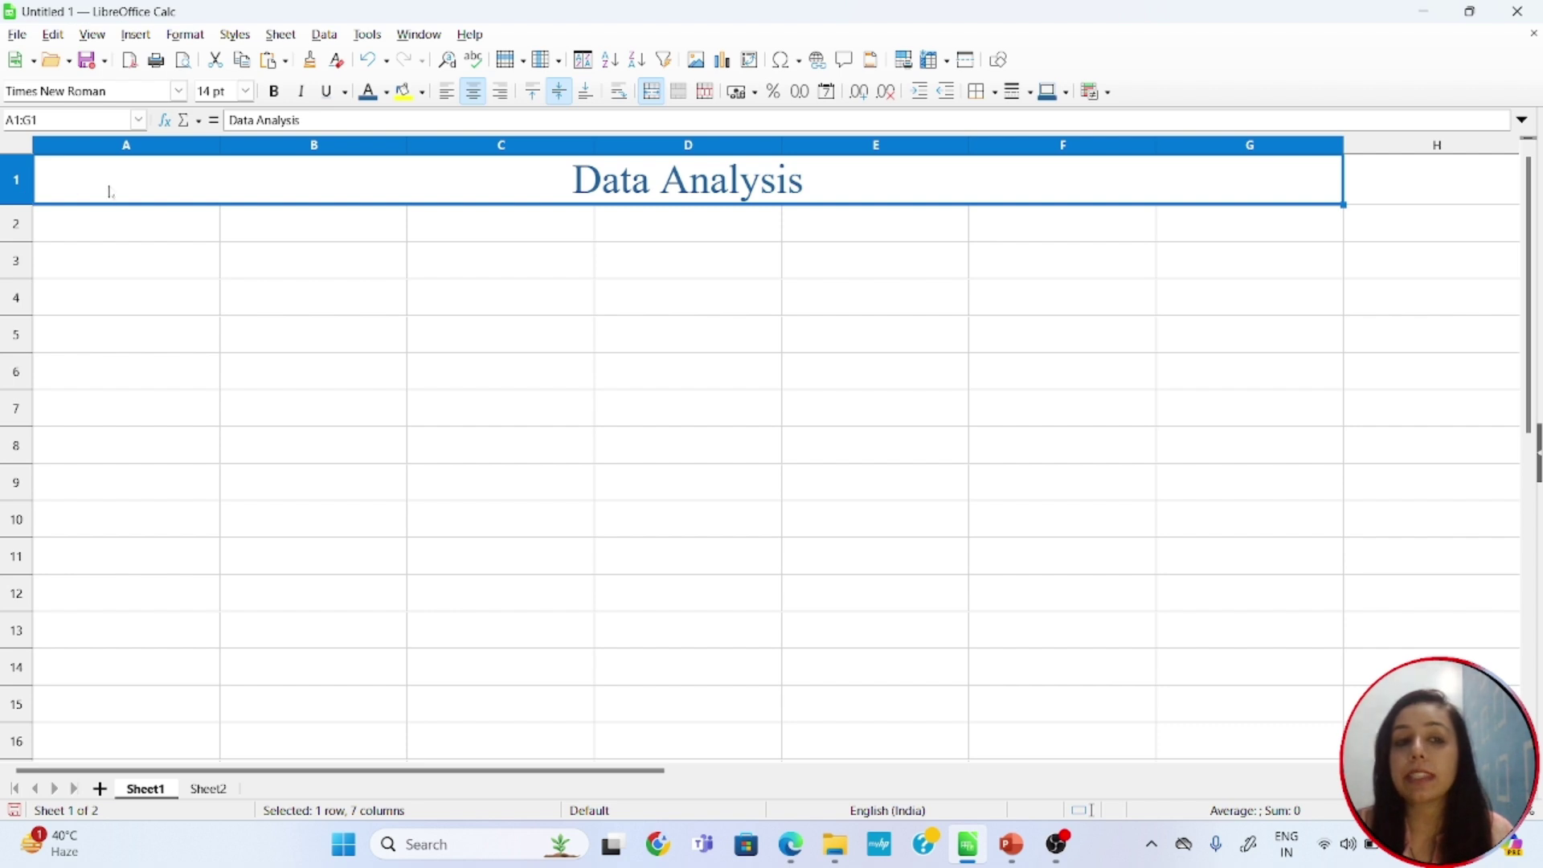
pyautogui.click(224, 790)
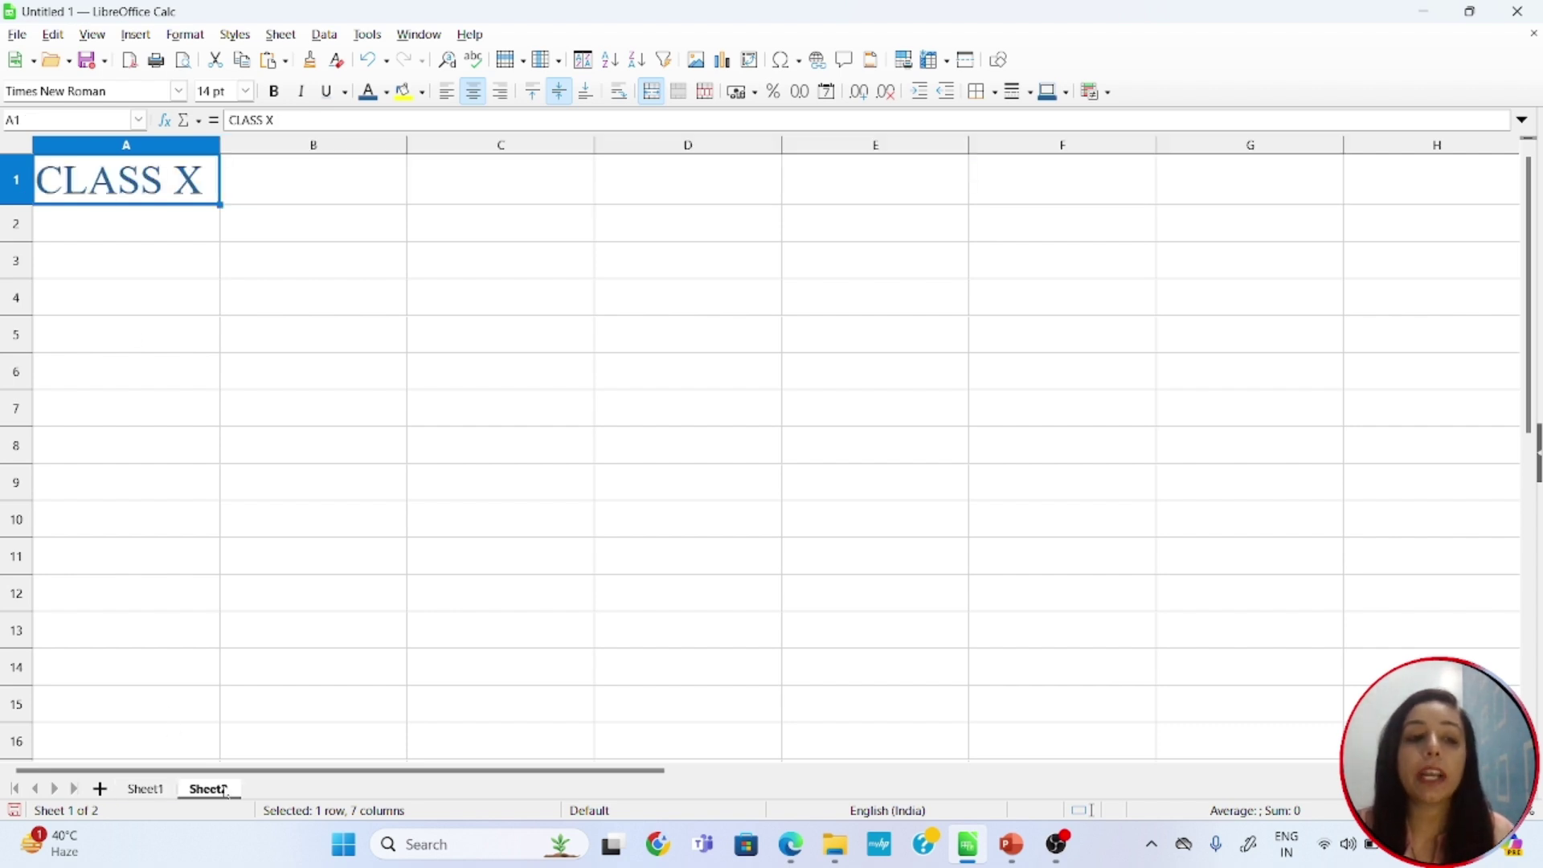
pyautogui.click(155, 791)
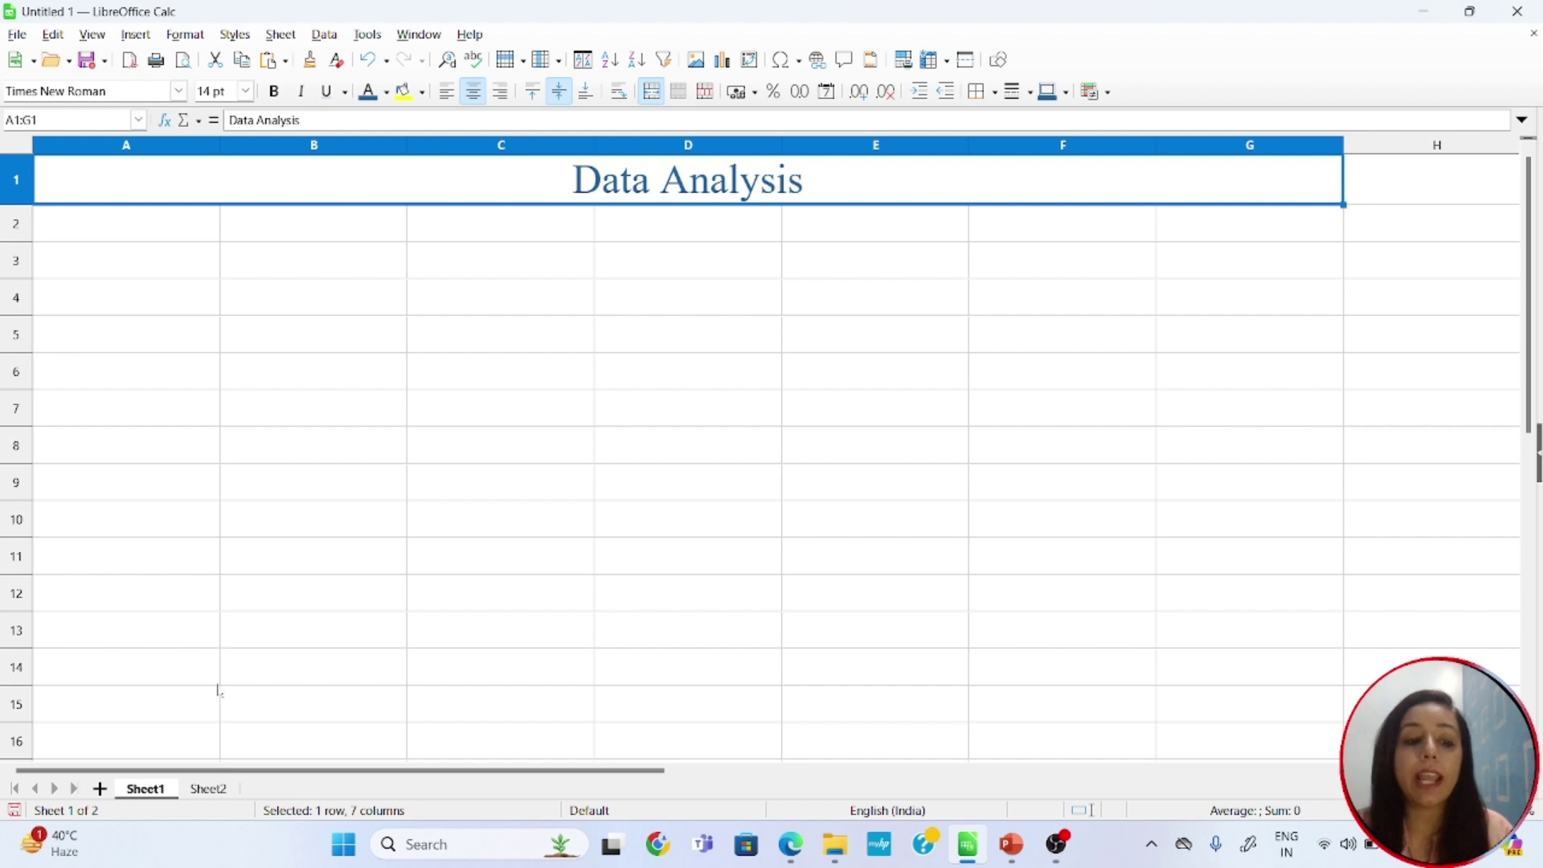
pyautogui.click(209, 791)
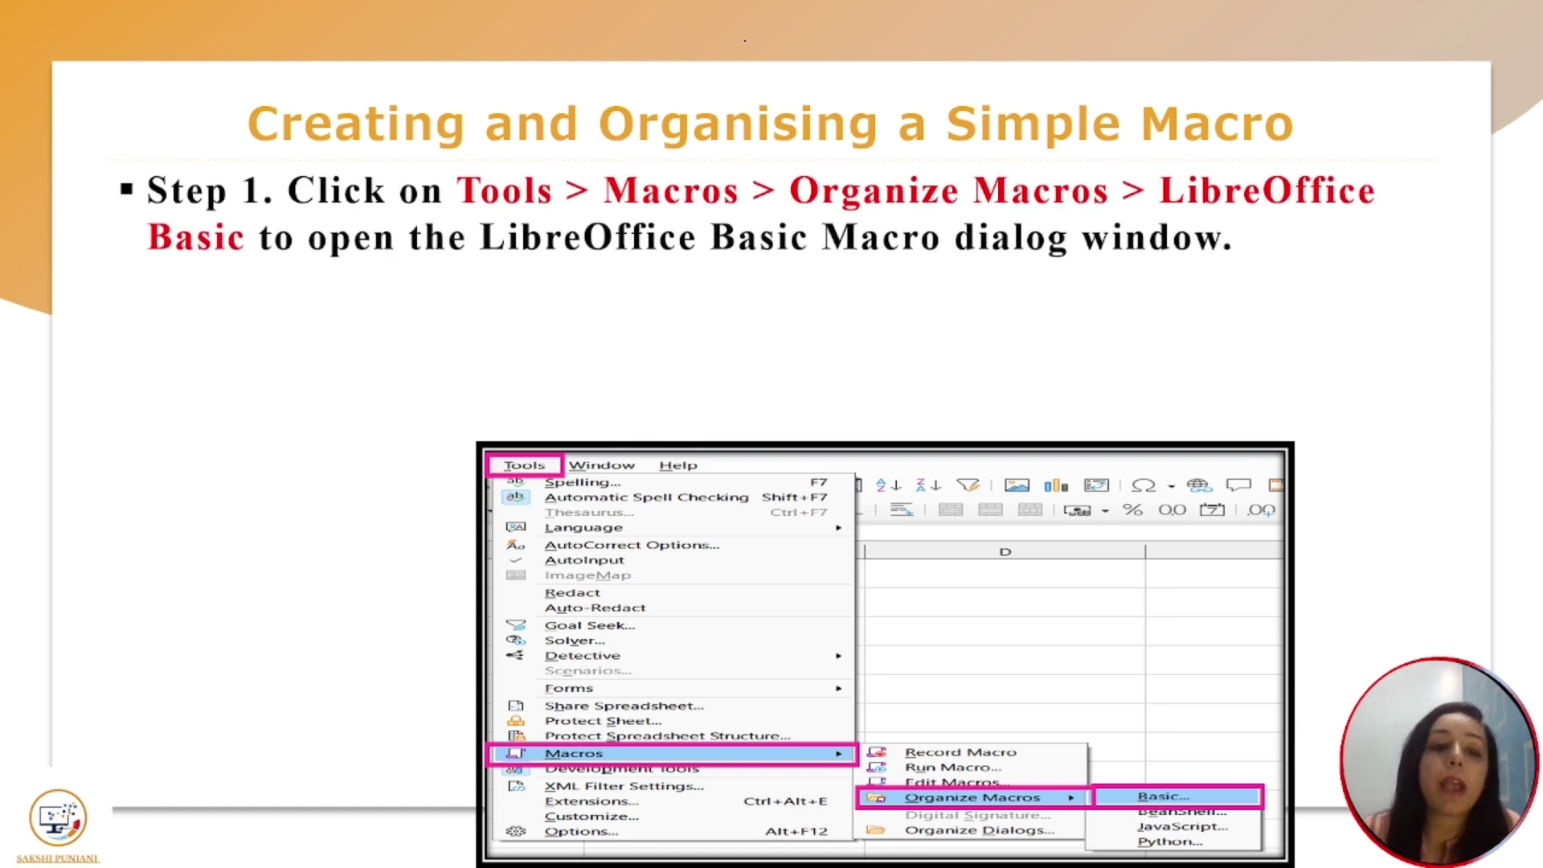
pyautogui.moveTo(504, 178); pyautogui.dragTo(543, 168)
pyautogui.moveTo(712, 168); pyautogui.dragTo(762, 159)
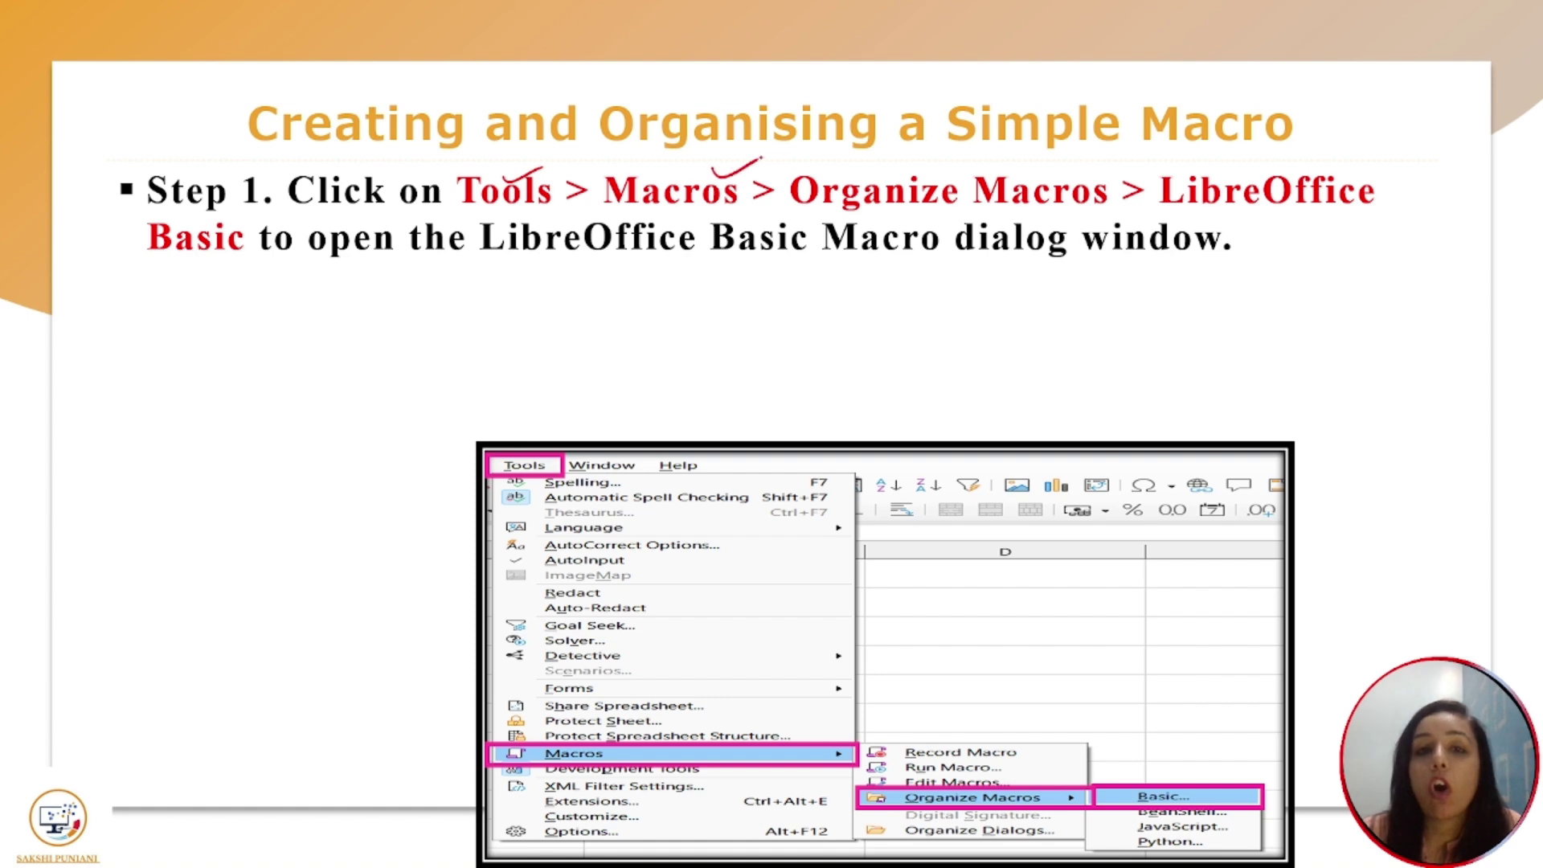
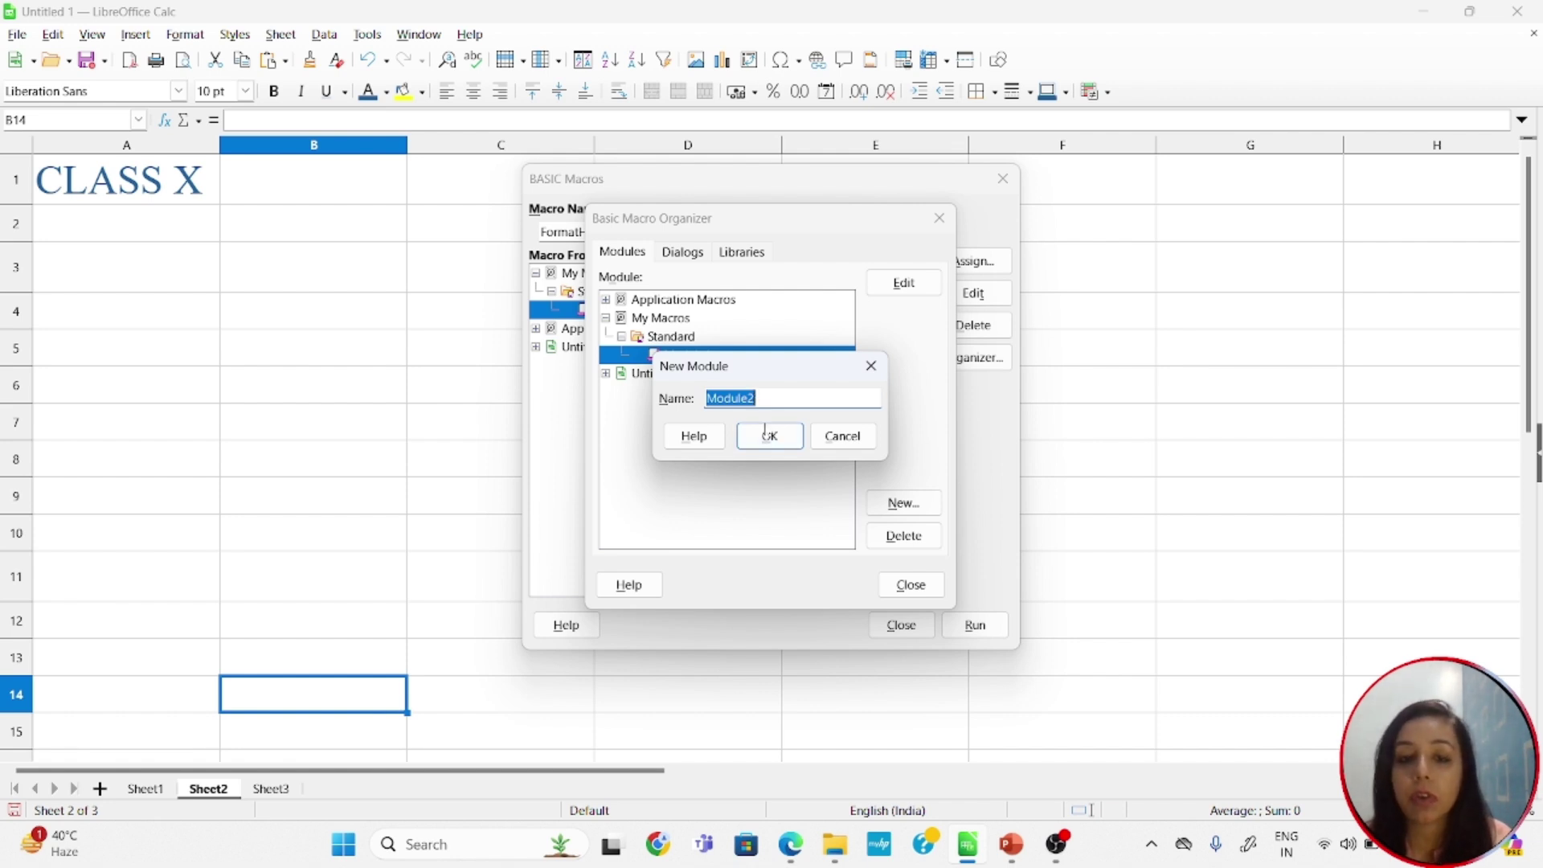
# Create a module named Module2 in the Standard library of My Macros and select it in the module list.
pyautogui.click(769, 436)
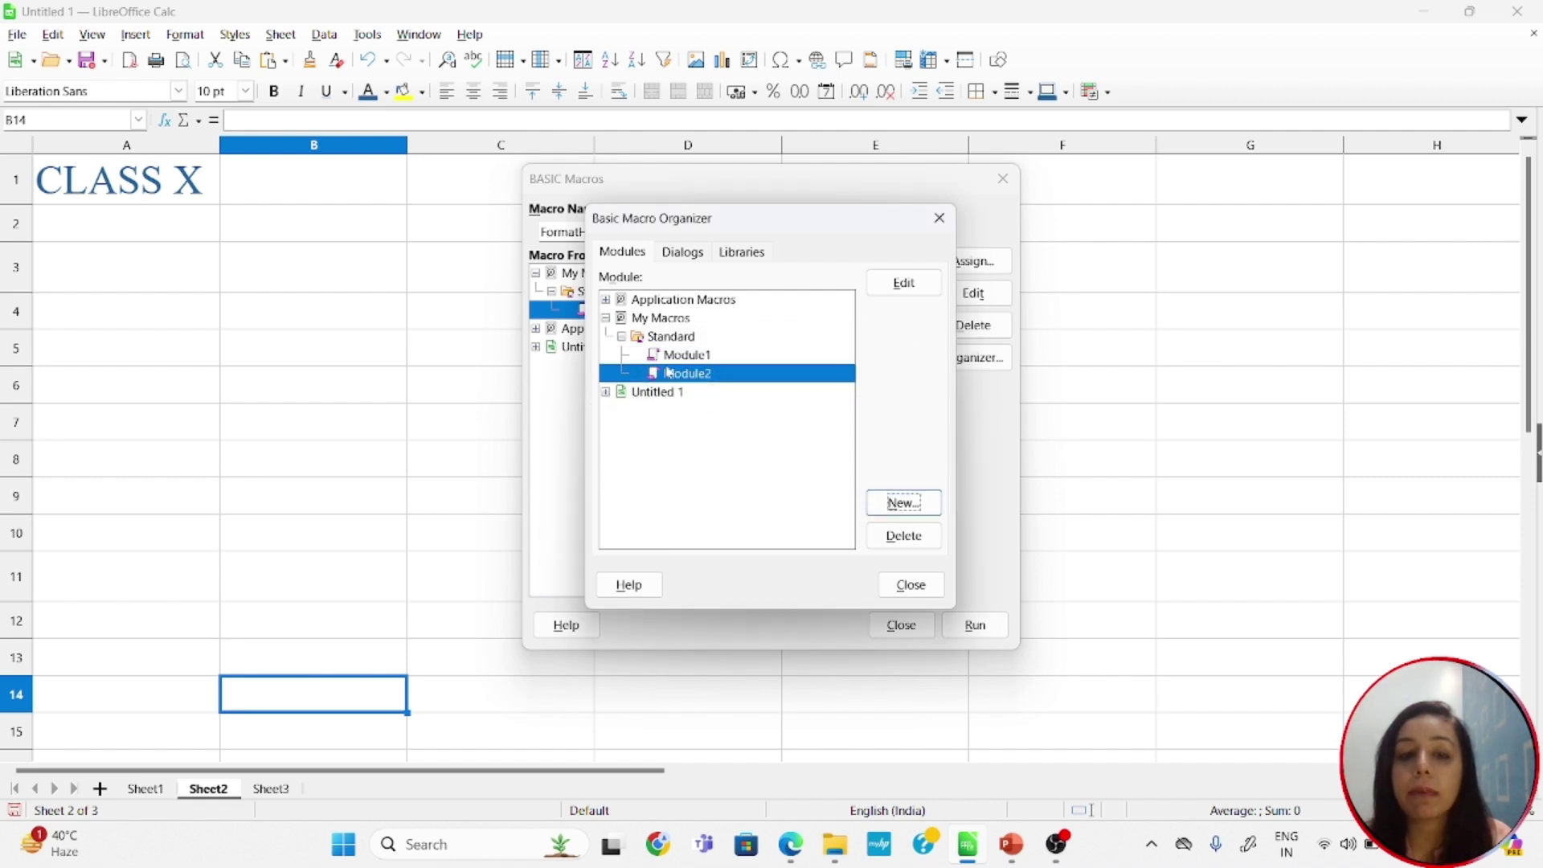
pyautogui.click(658, 338)
pyautogui.click(679, 357)
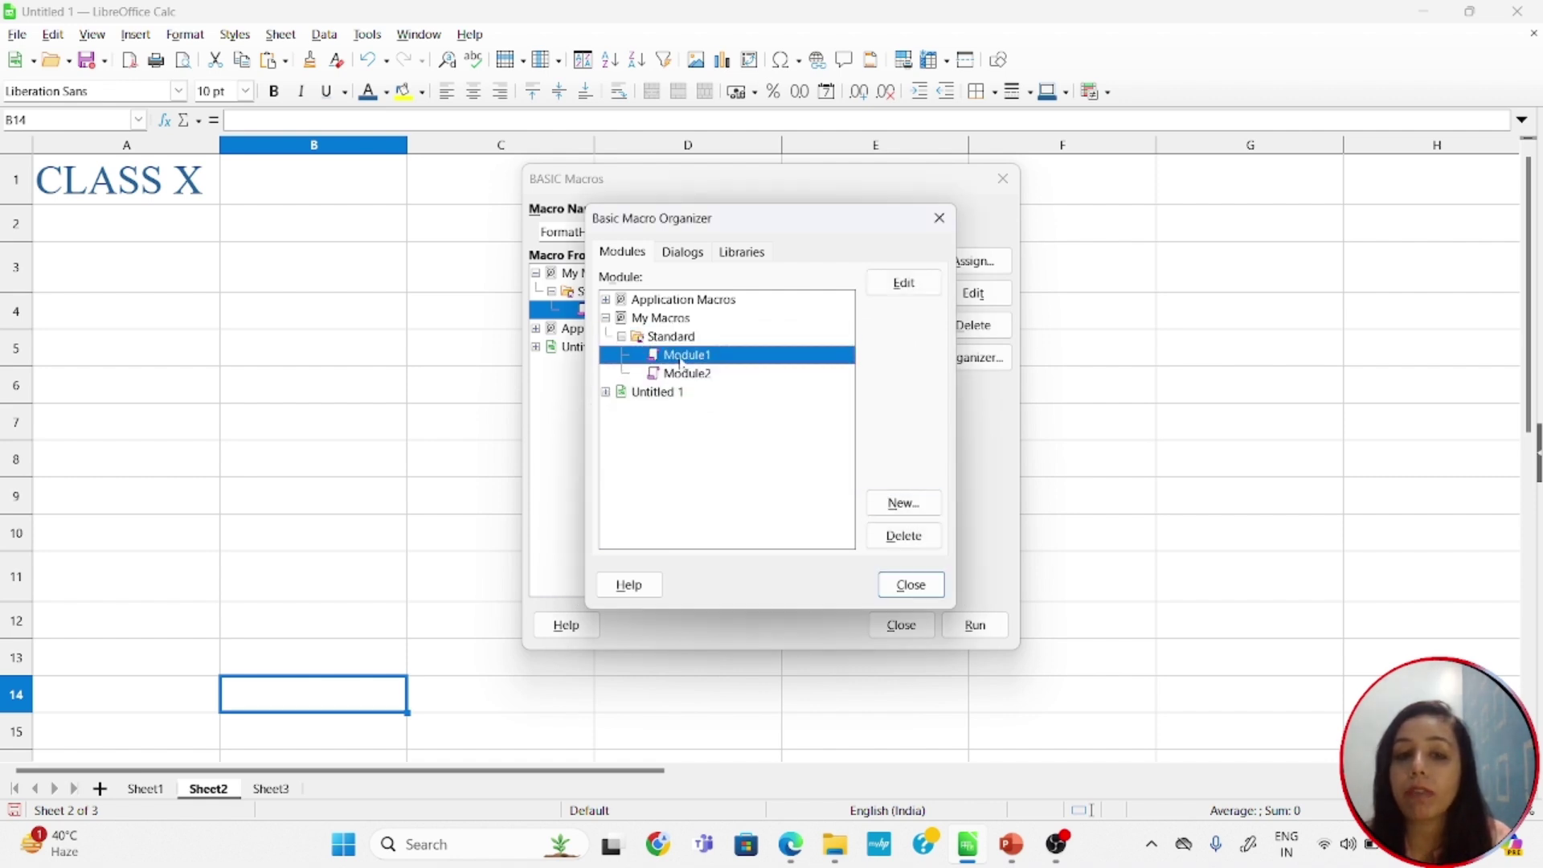
pyautogui.click(685, 373)
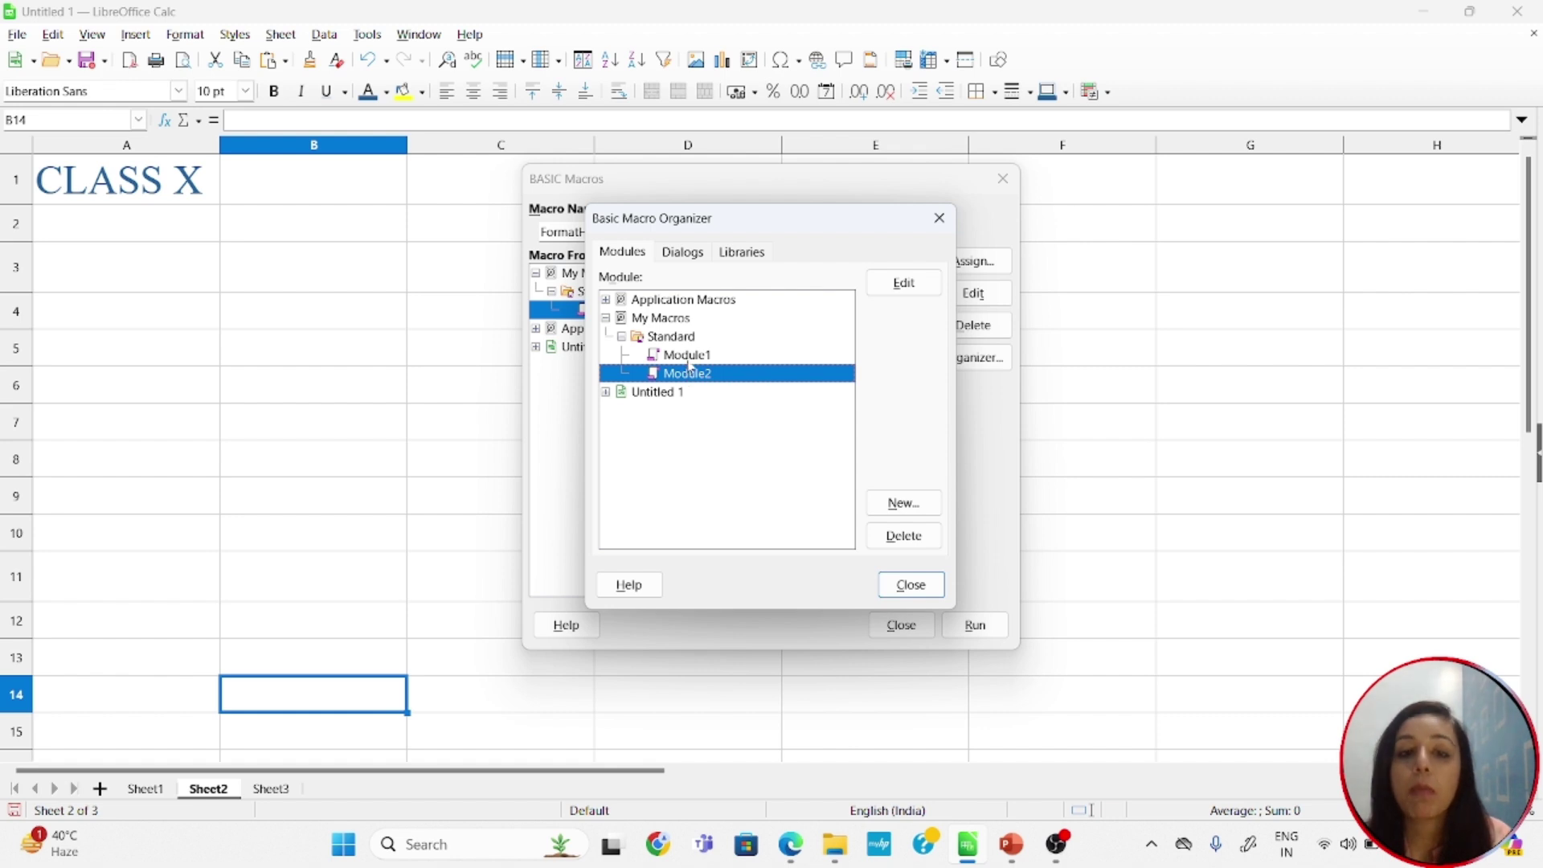
# Move the Basic Macro Organizer aside to examine the macros stored in Module1, and compare the Module1 and Module2 entries.
pyautogui.click(696, 358)
pyautogui.moveTo(787, 223); pyautogui.dragTo(855, 423)
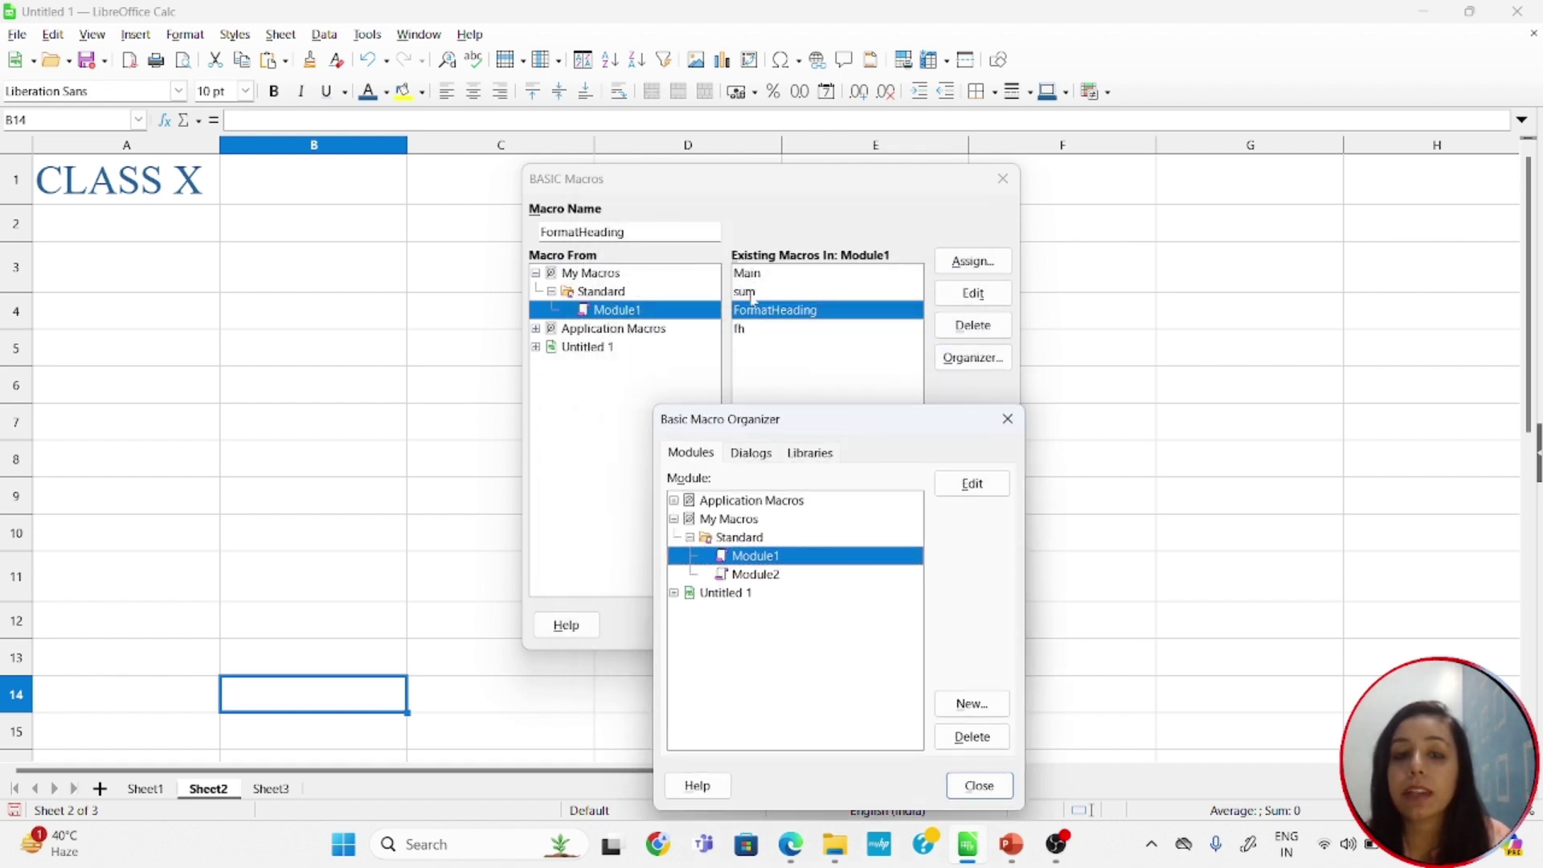
pyautogui.moveTo(801, 417); pyautogui.dragTo(708, 343)
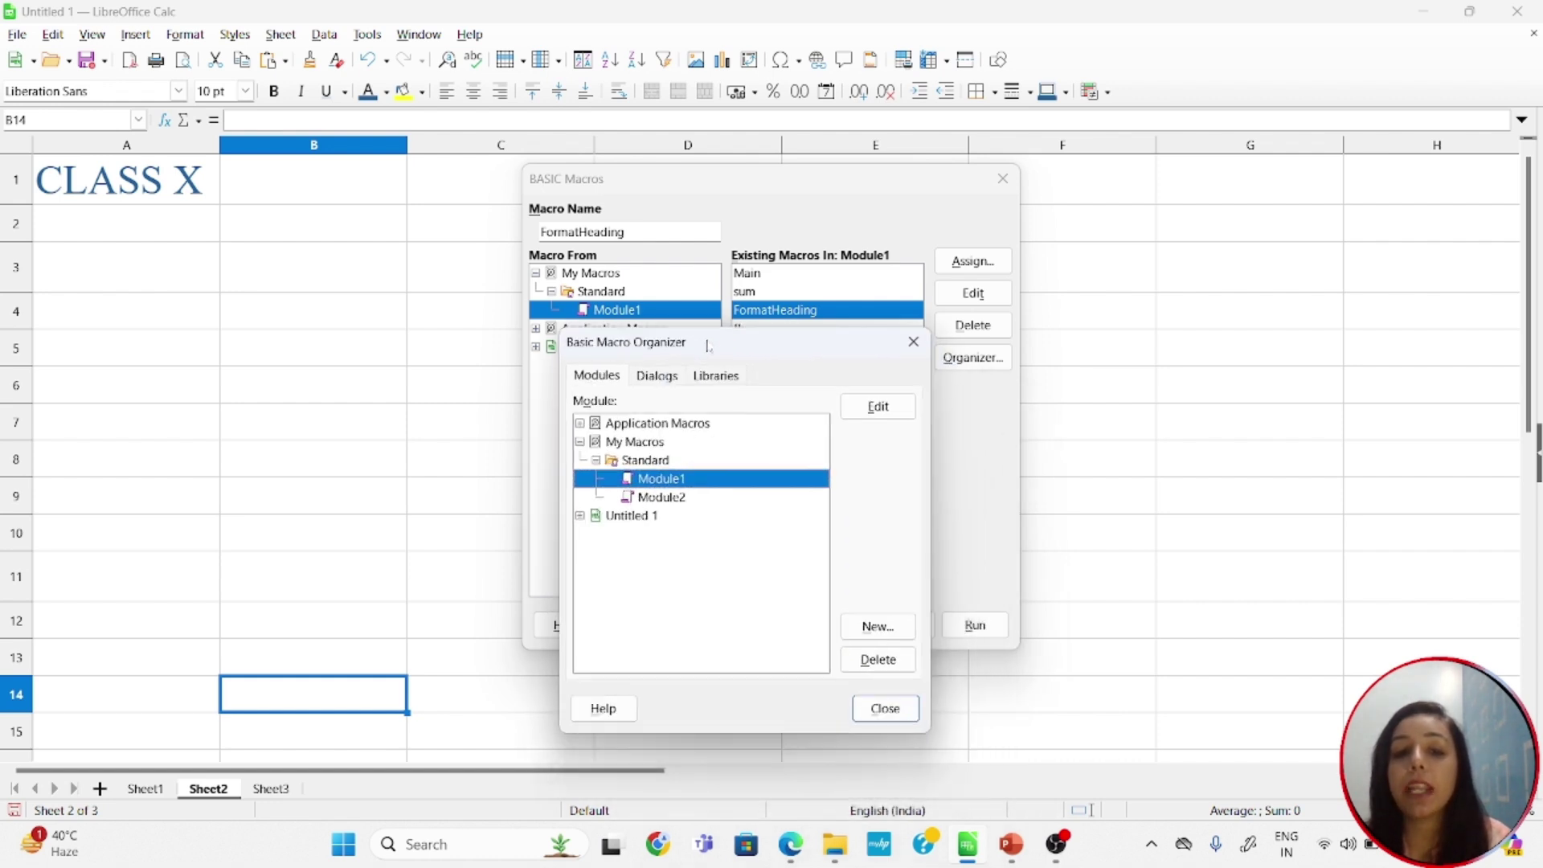
pyautogui.click(667, 499)
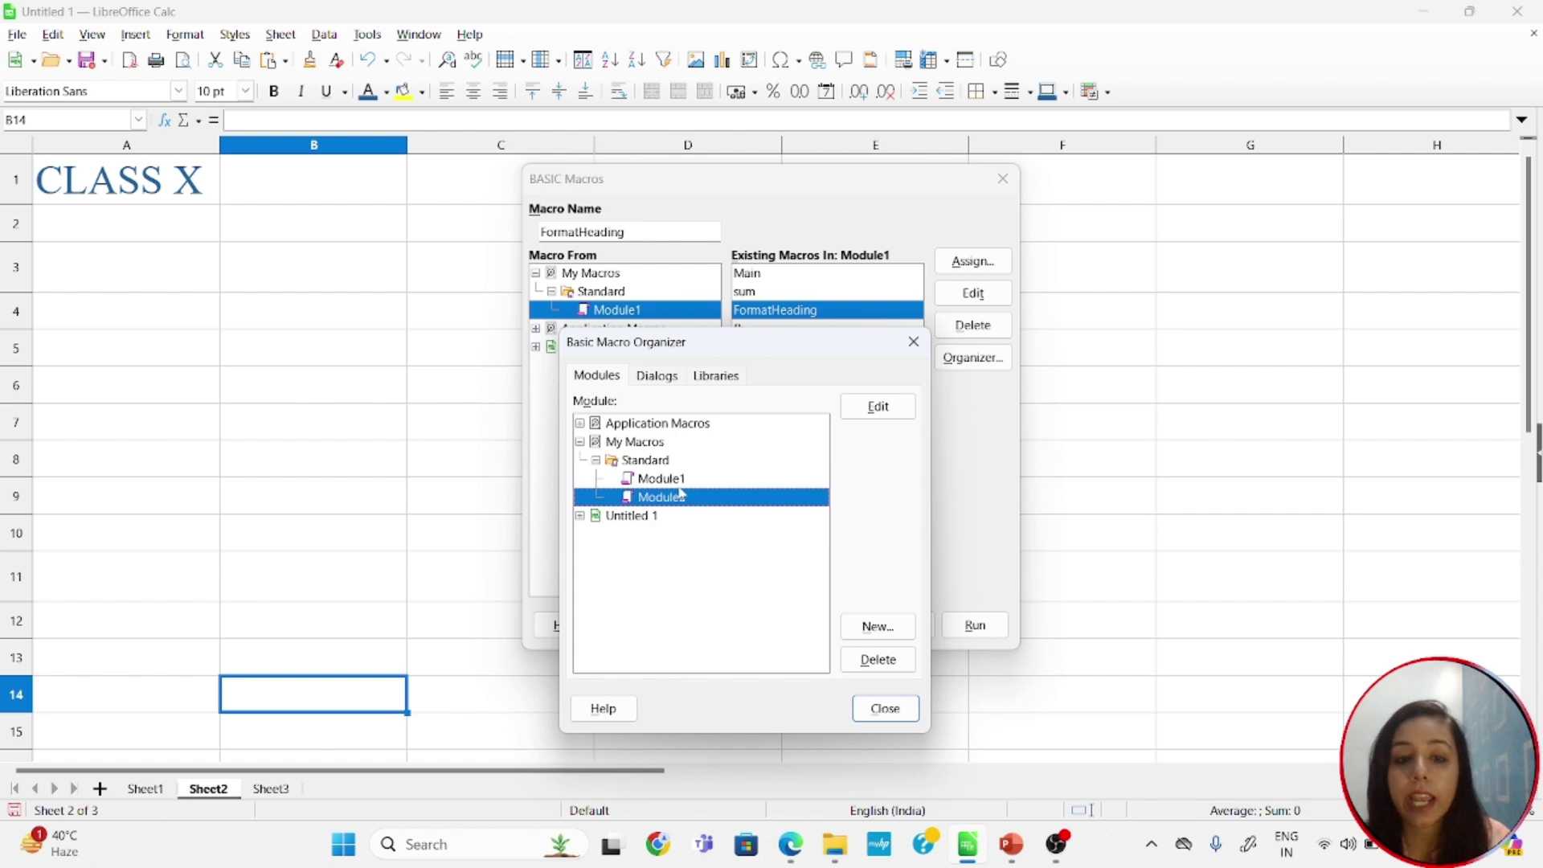
pyautogui.click(678, 481)
# Create a new library named Library1 in My Macros & Dialogs.
pyautogui.click(715, 375)
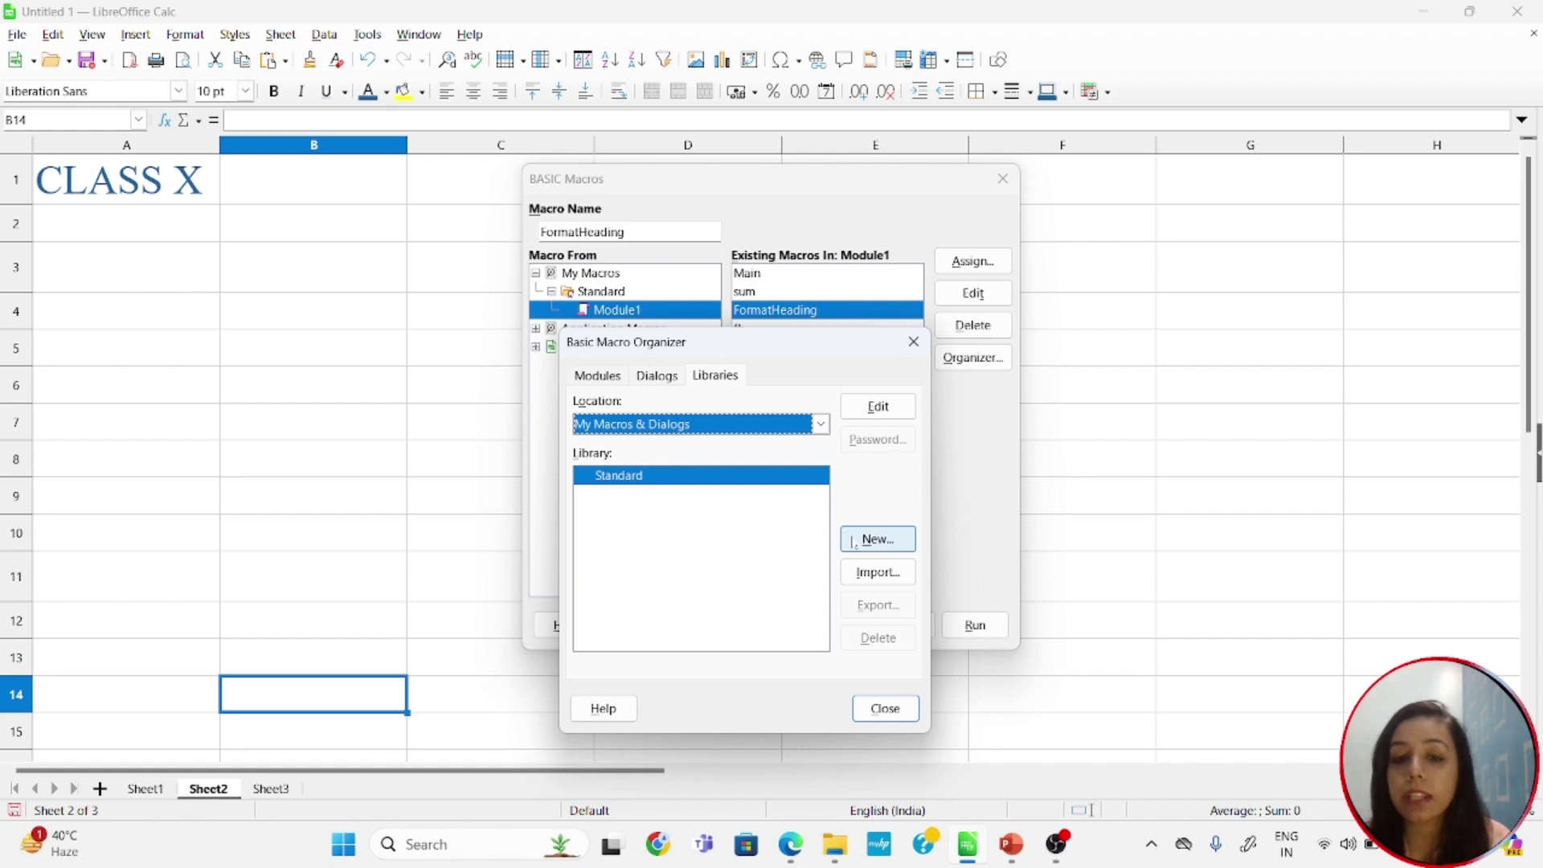
pyautogui.click(879, 553)
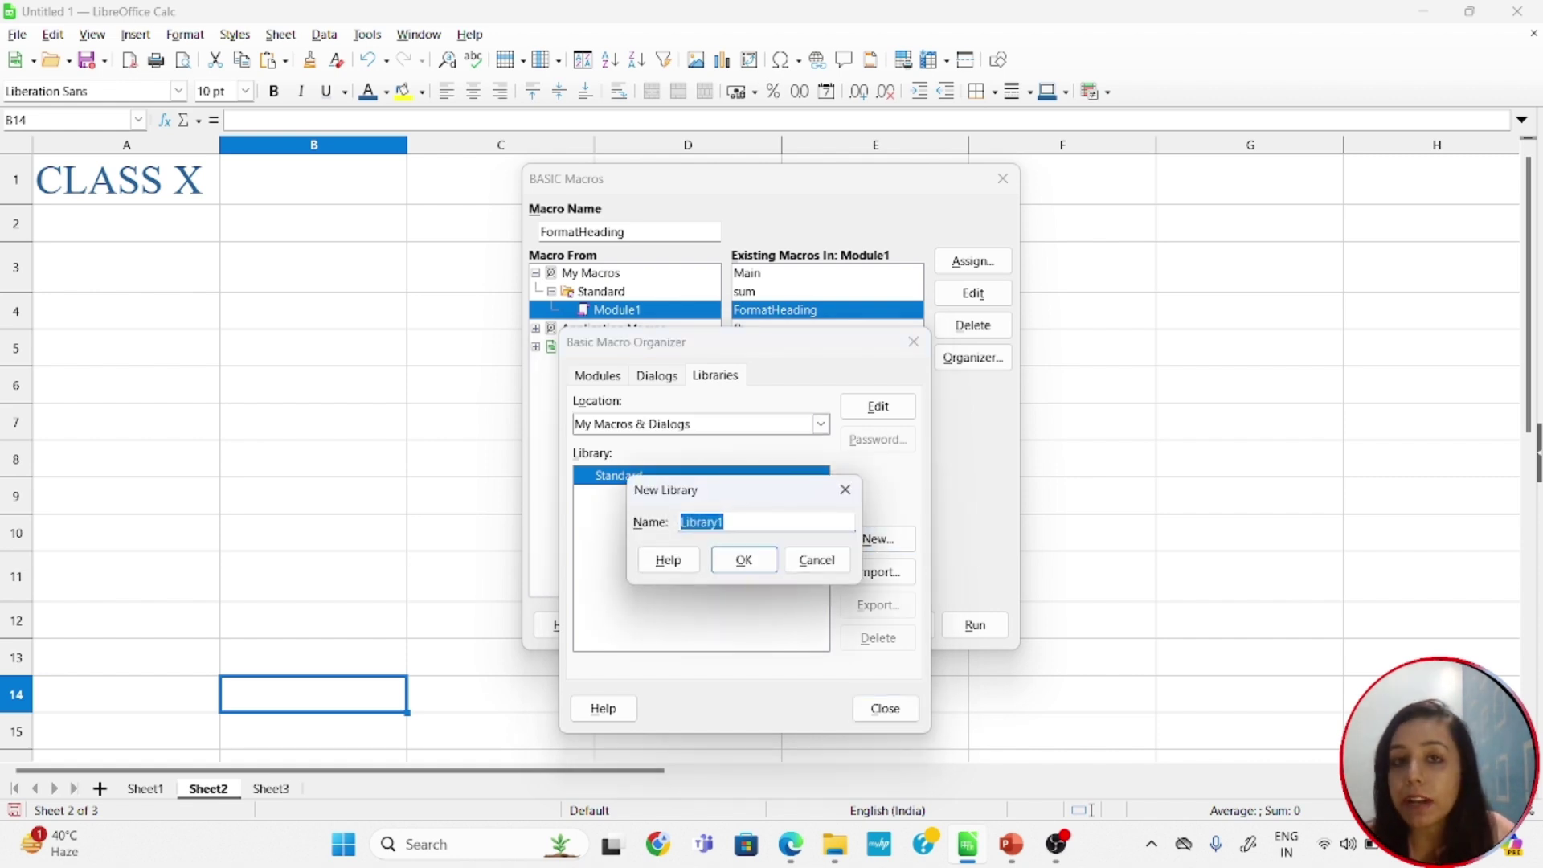
pyautogui.click(738, 560)
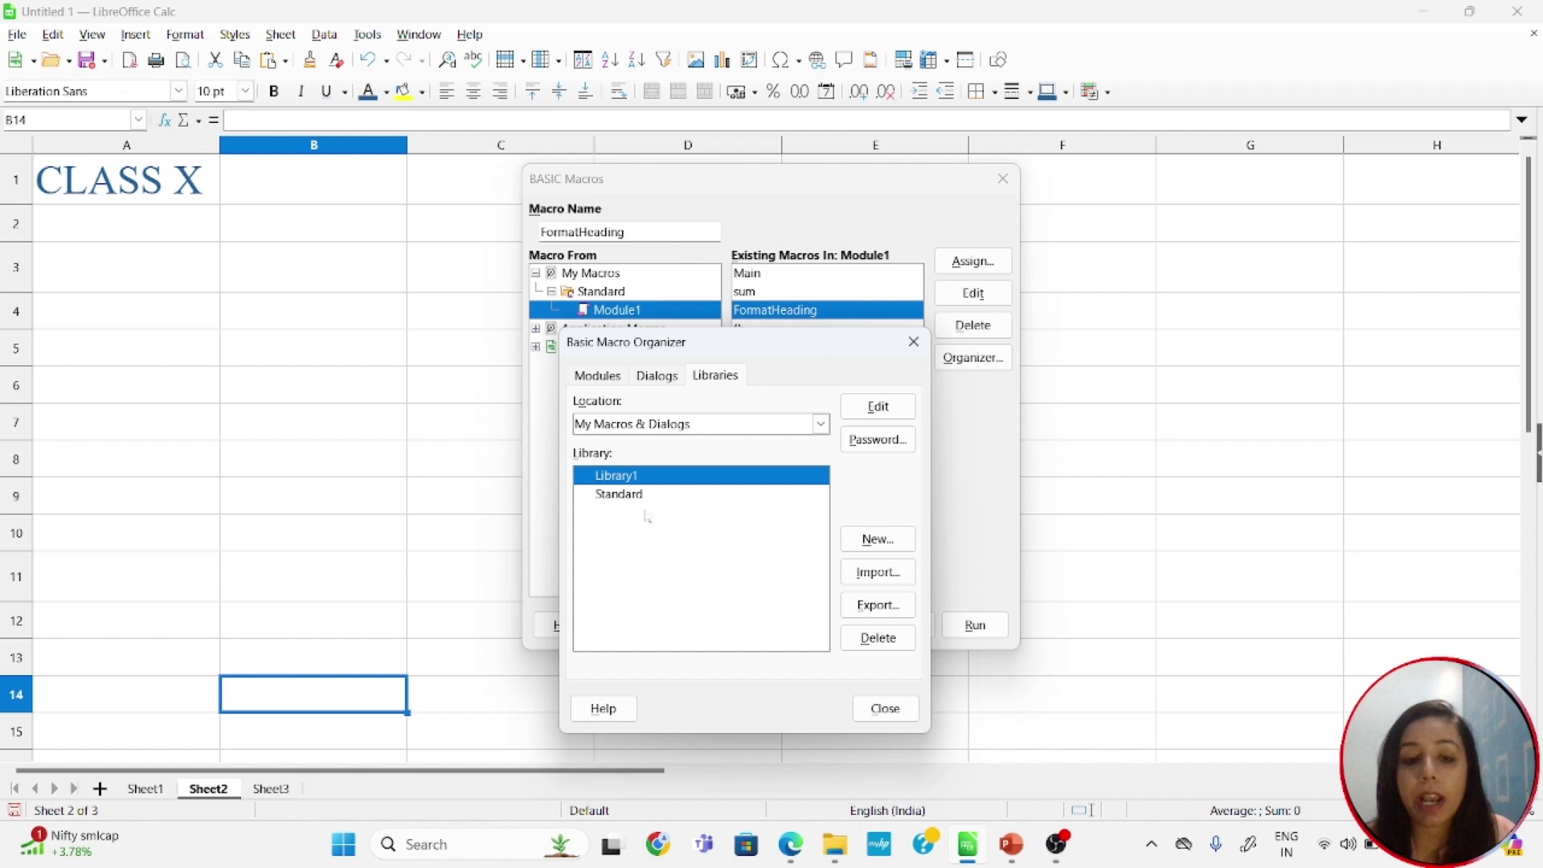
# Close the Basic Macro Organizer and examine the Standard and Library1 libraries with their modules under My Macros.
pyautogui.click(885, 716)
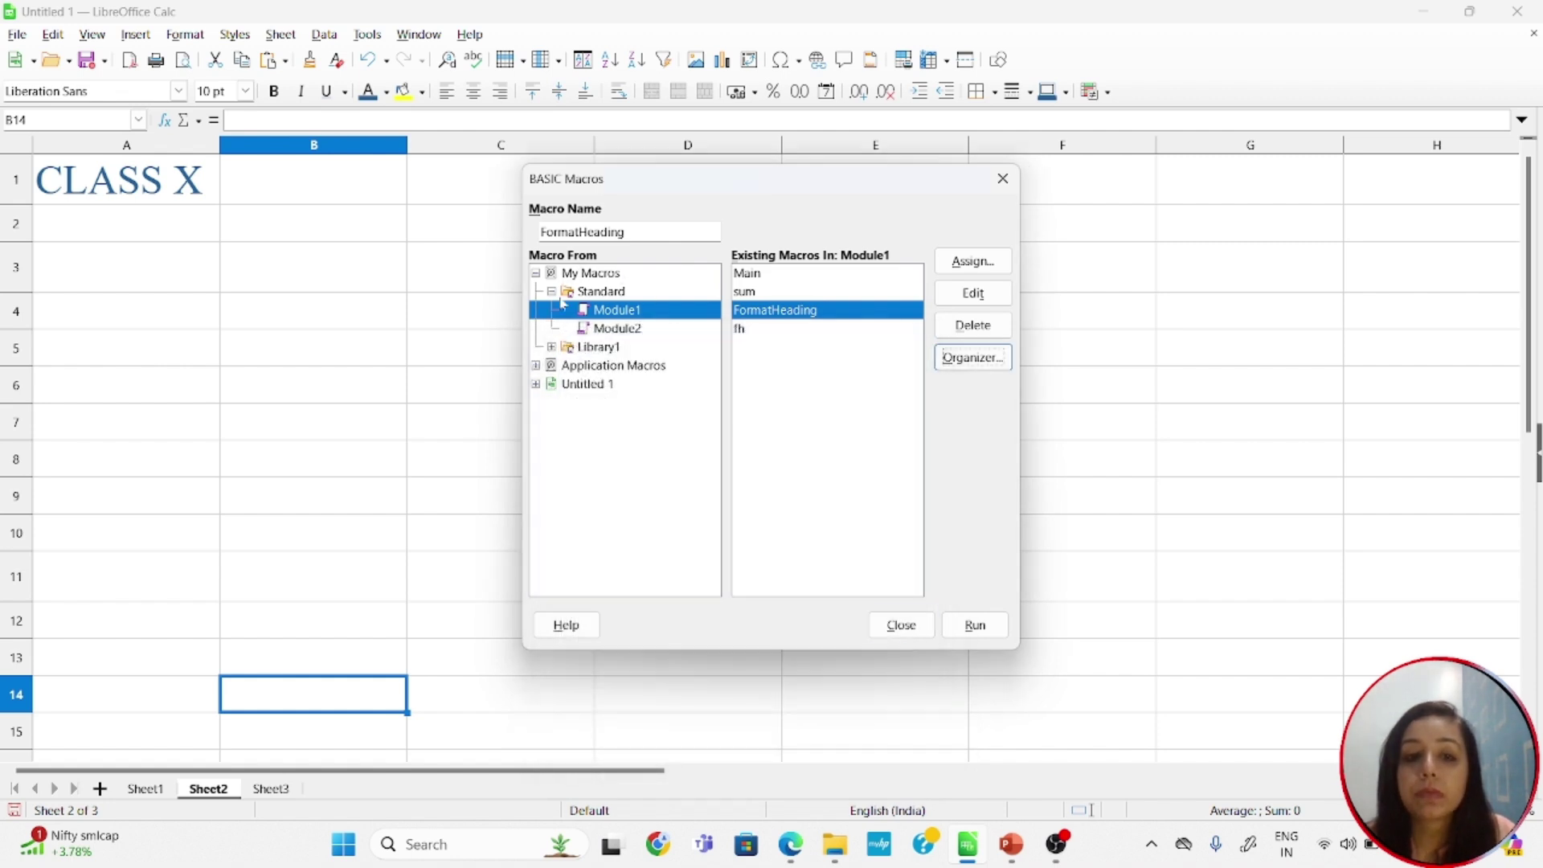
pyautogui.click(536, 273)
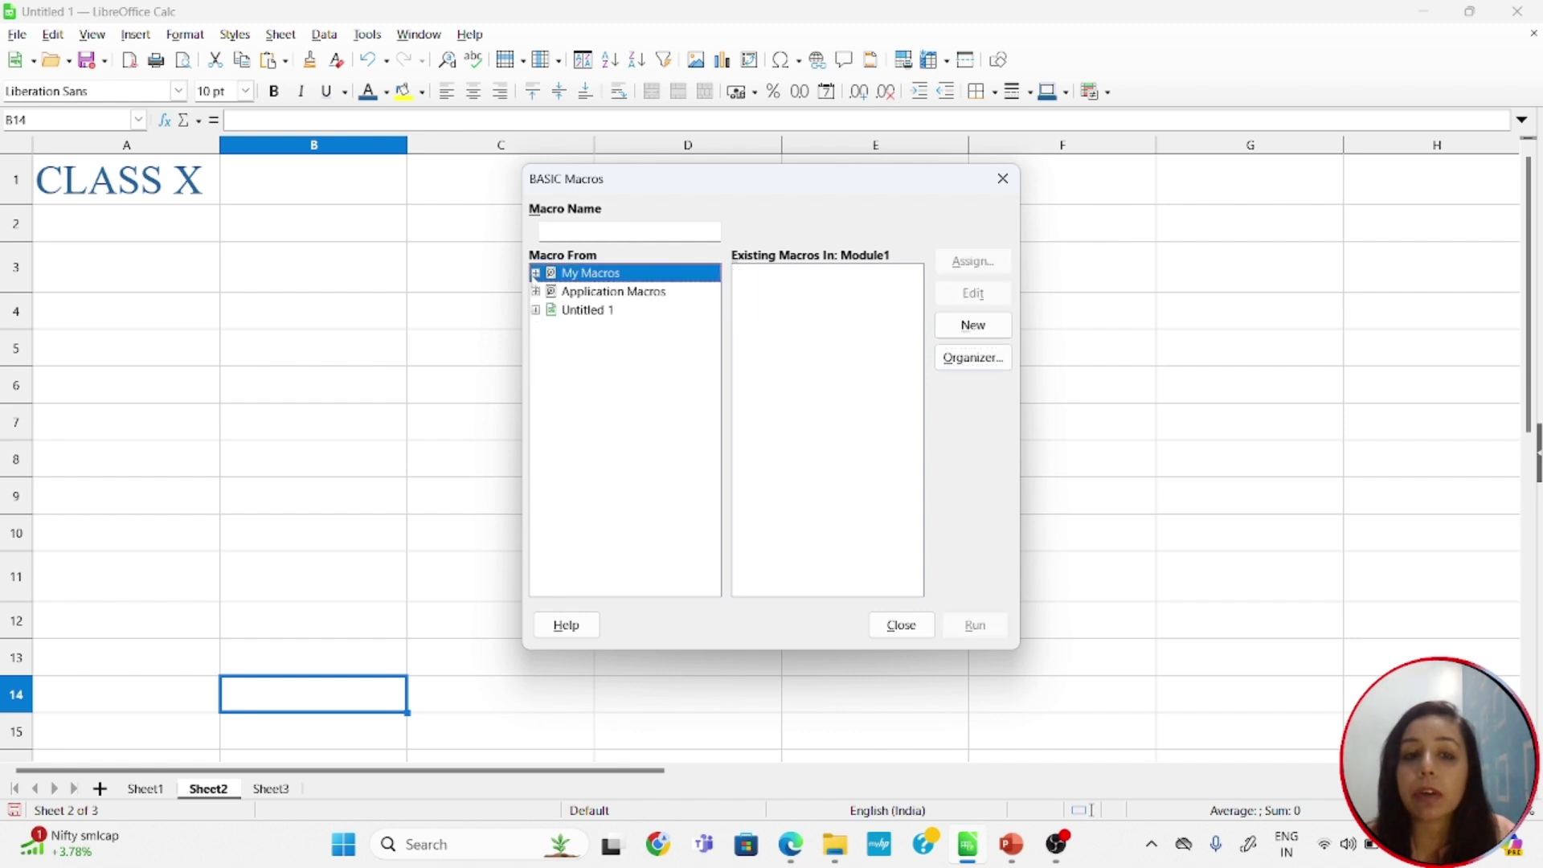
pyautogui.click(536, 273)
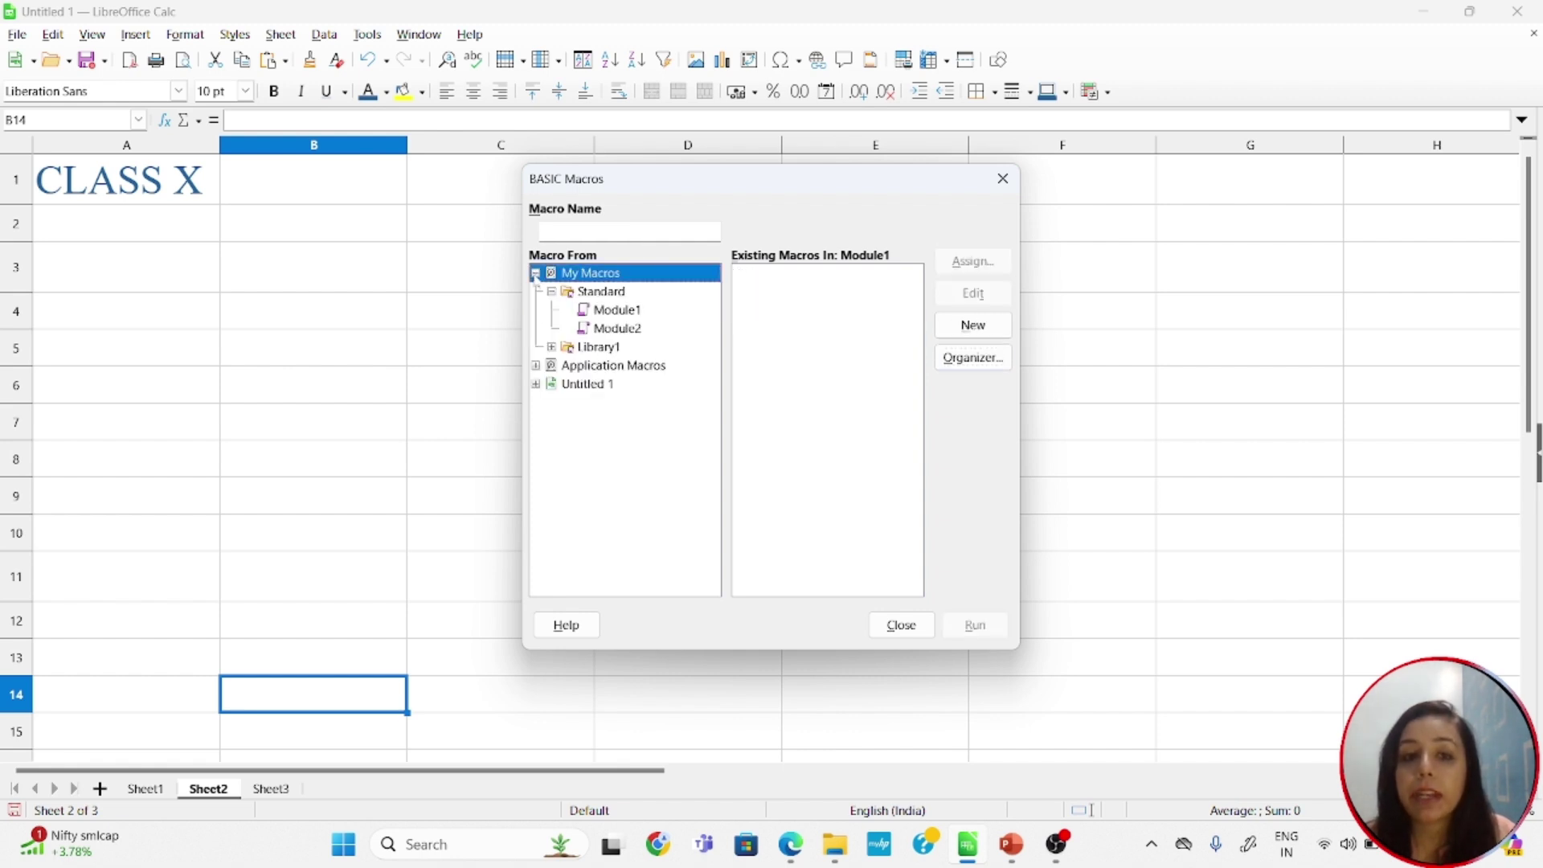
pyautogui.click(580, 294)
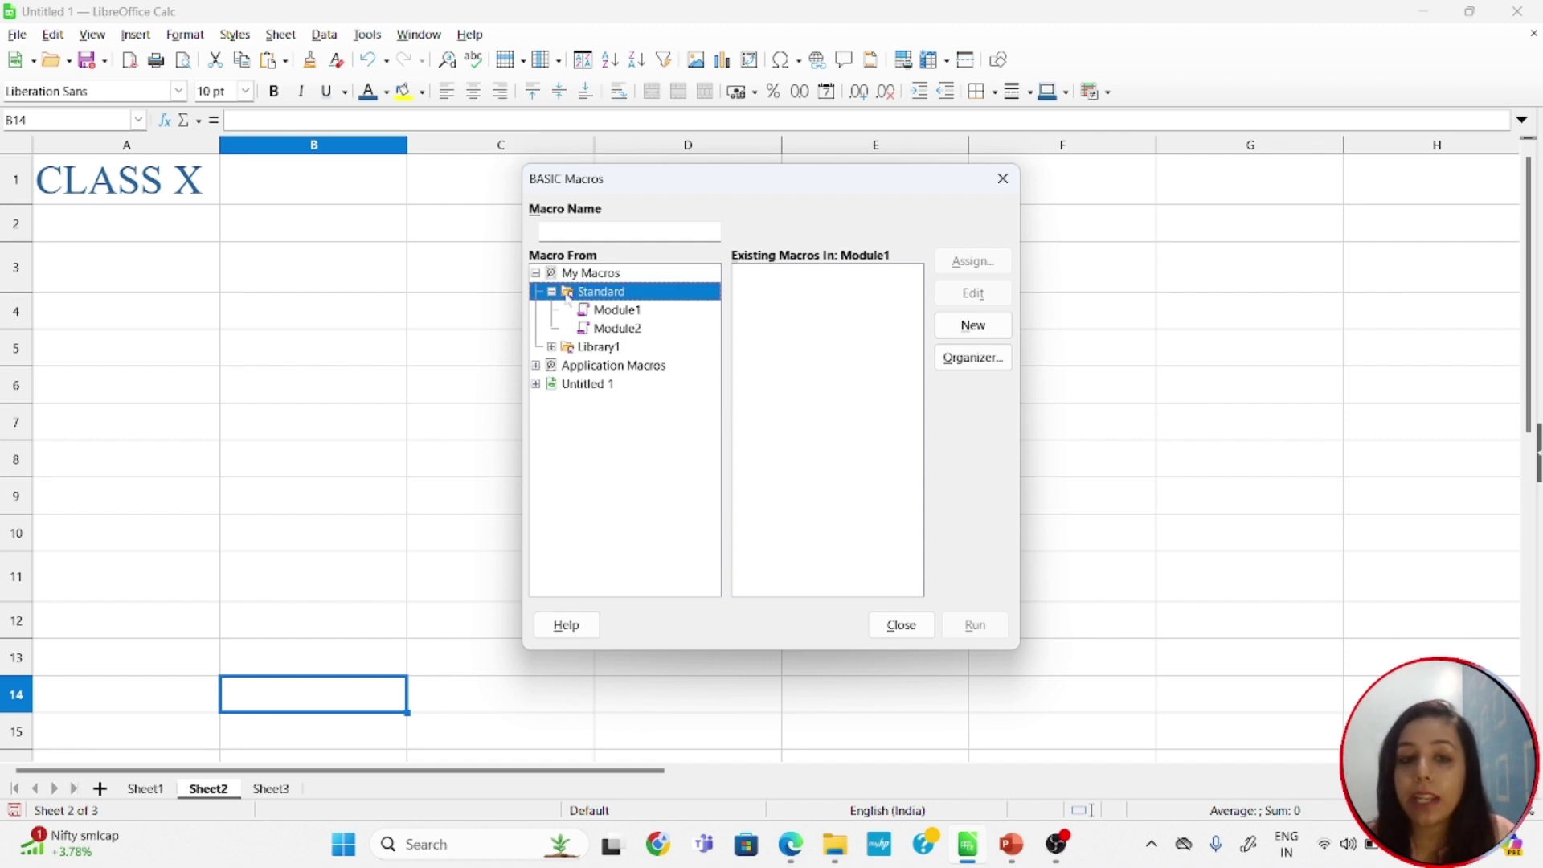
pyautogui.click(551, 348)
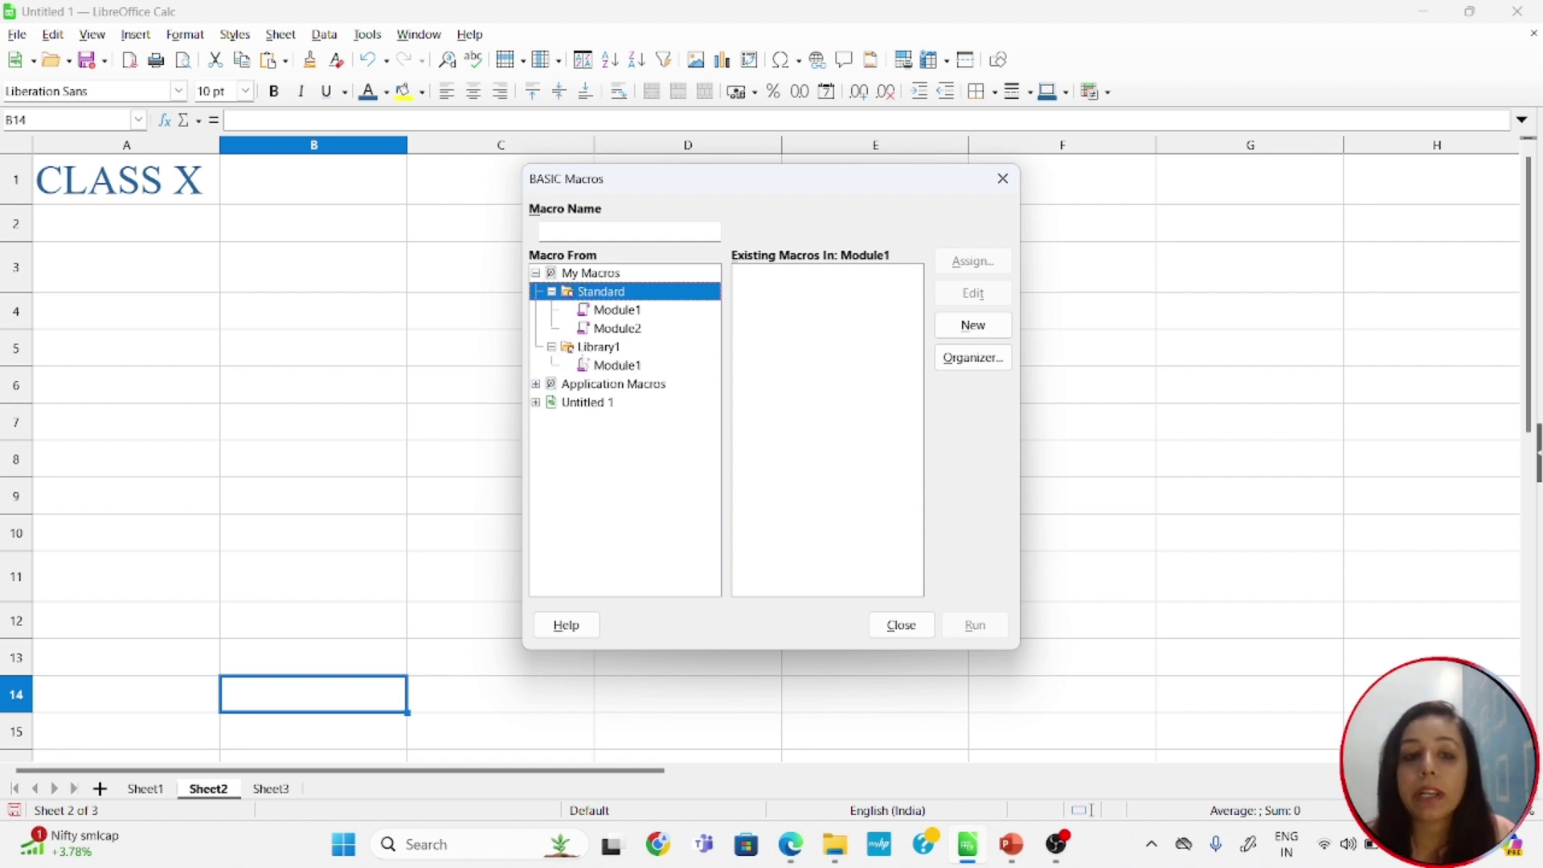
pyautogui.click(586, 353)
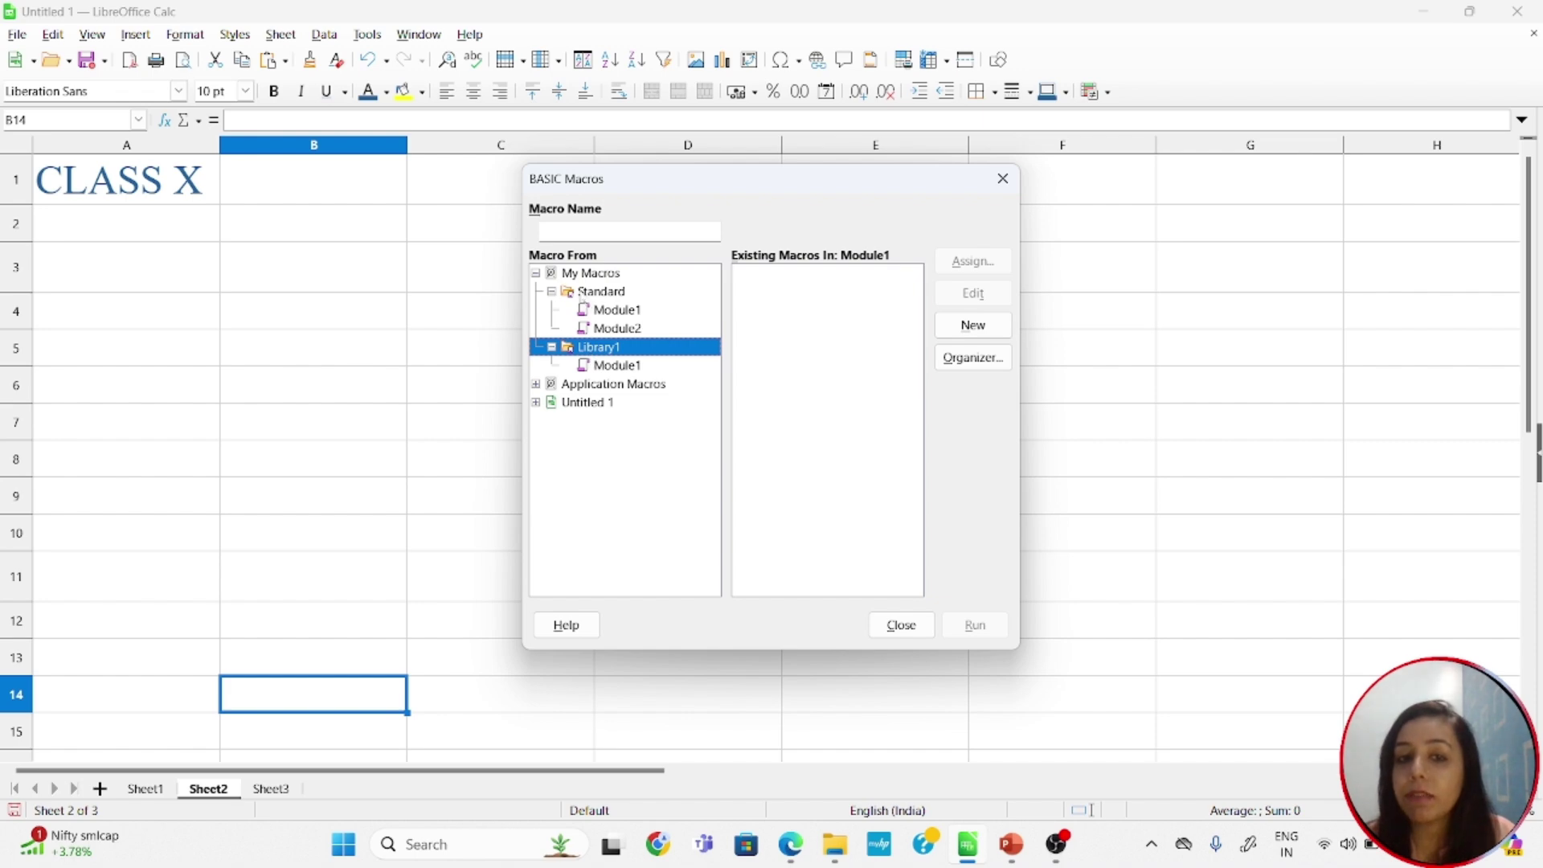
pyautogui.click(584, 294)
pyautogui.click(576, 274)
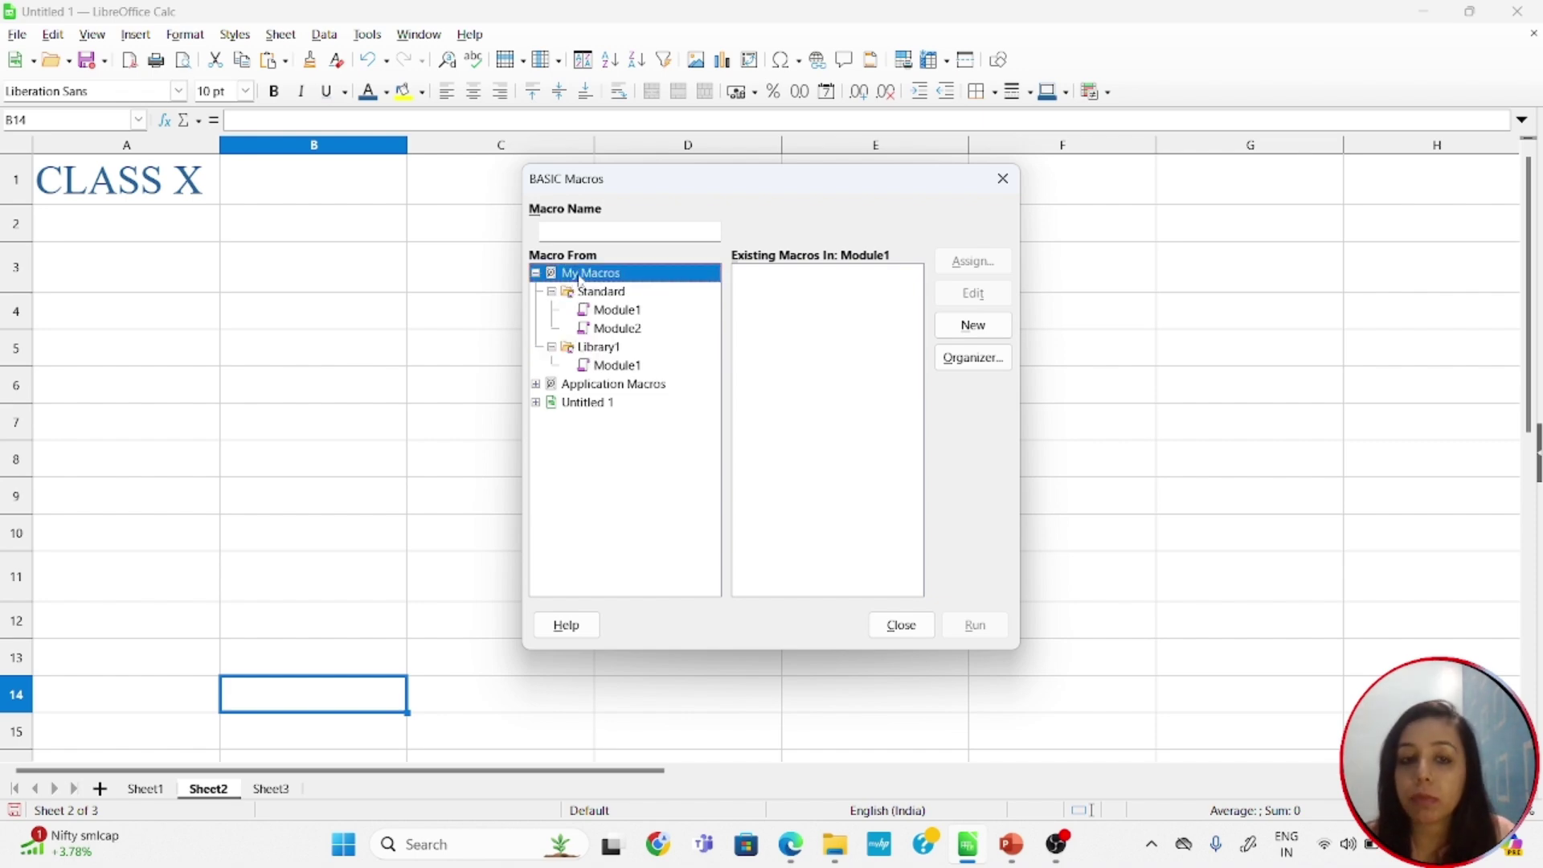
pyautogui.click(589, 297)
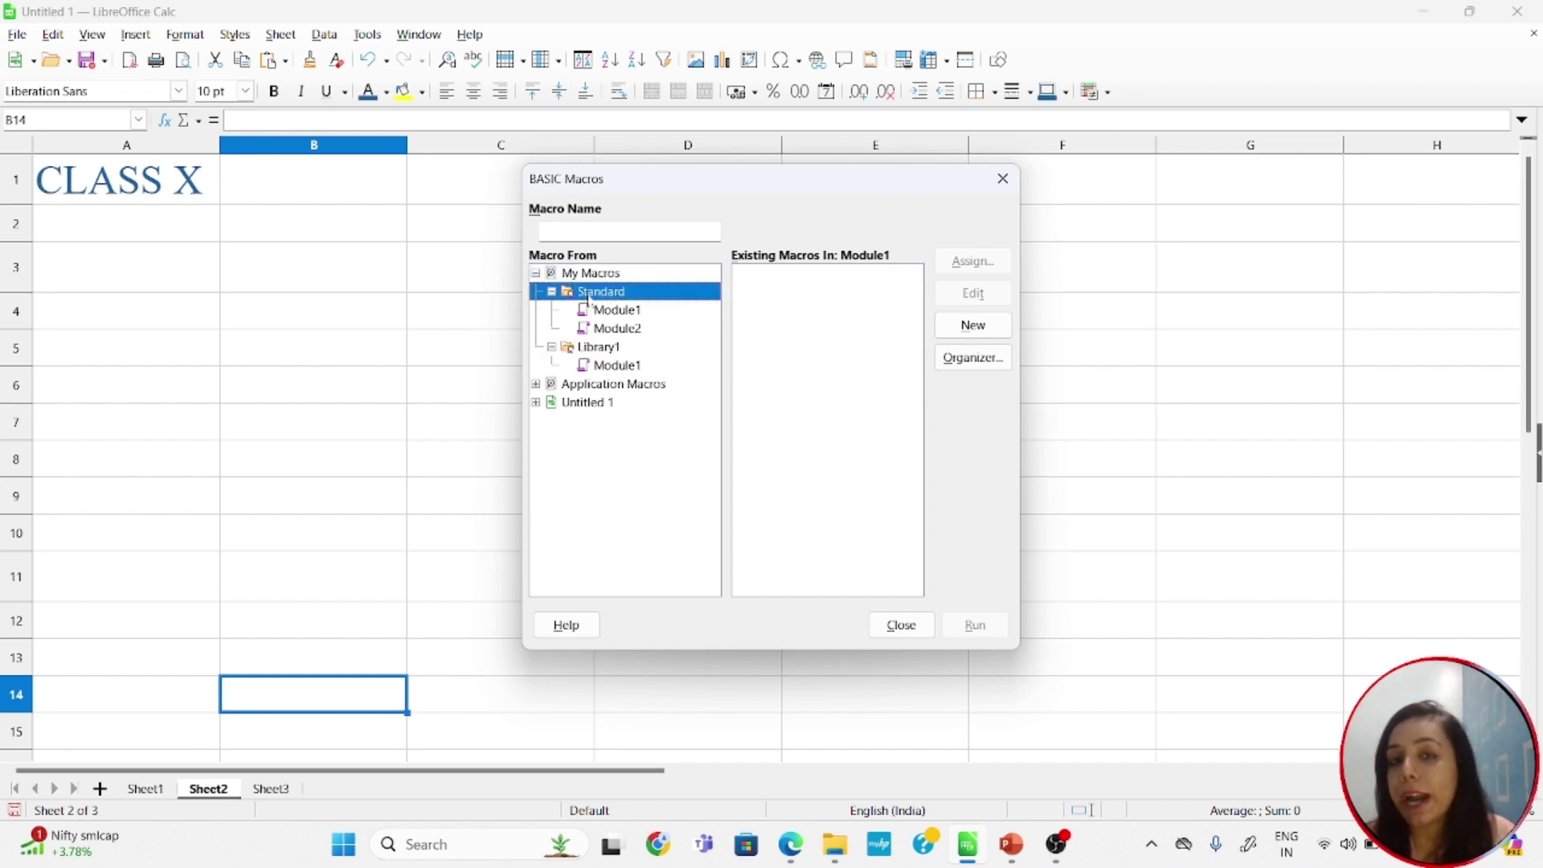
pyautogui.click(581, 349)
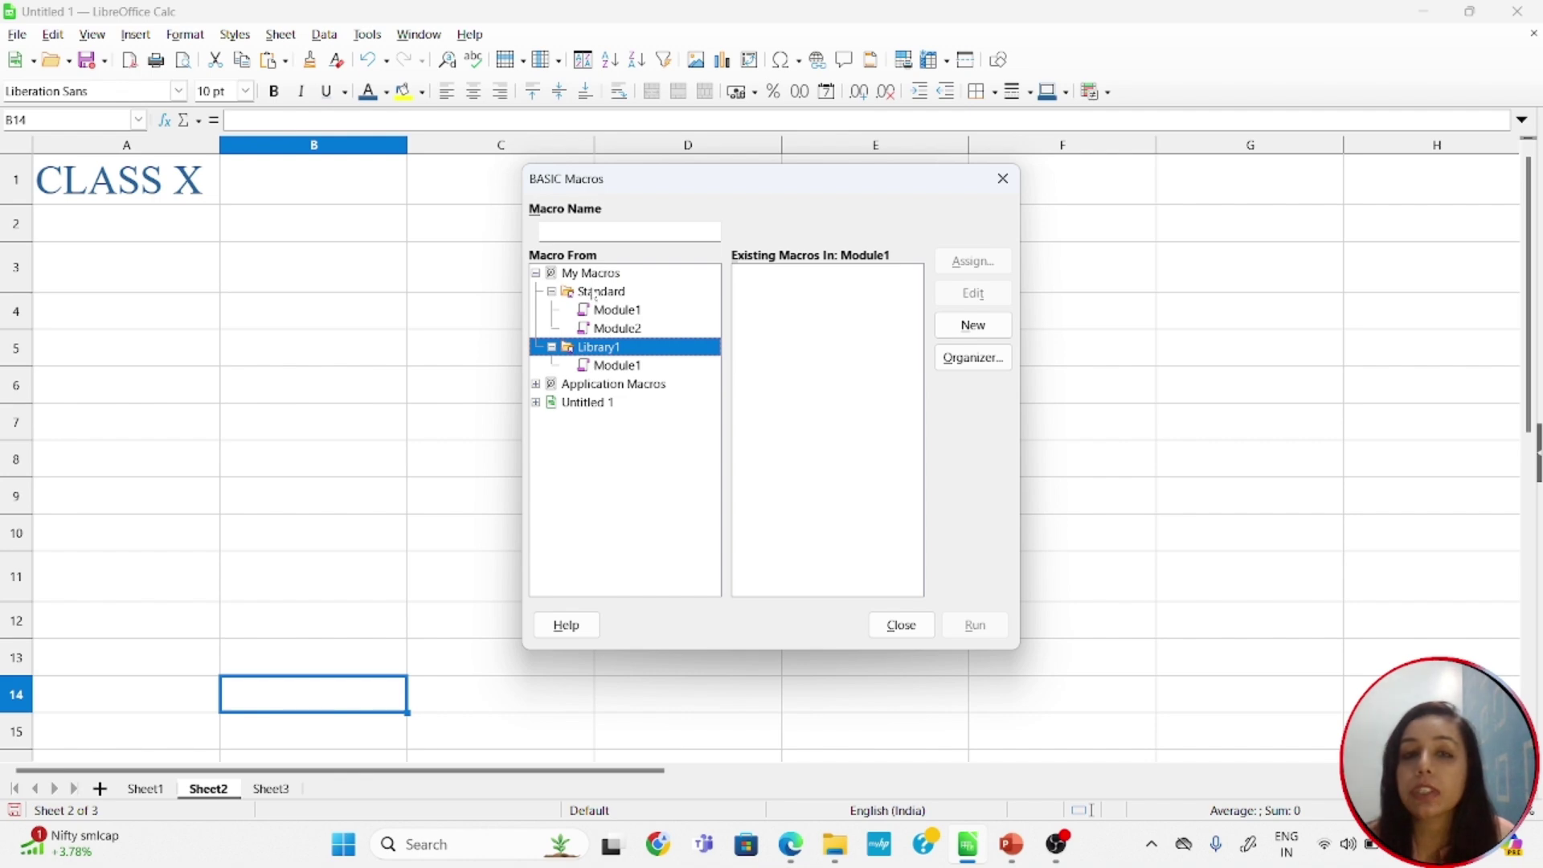
# Compare the macros stored in Module1 and Module2 of the Standard library with those in Module1 of Library1.
pyautogui.click(611, 315)
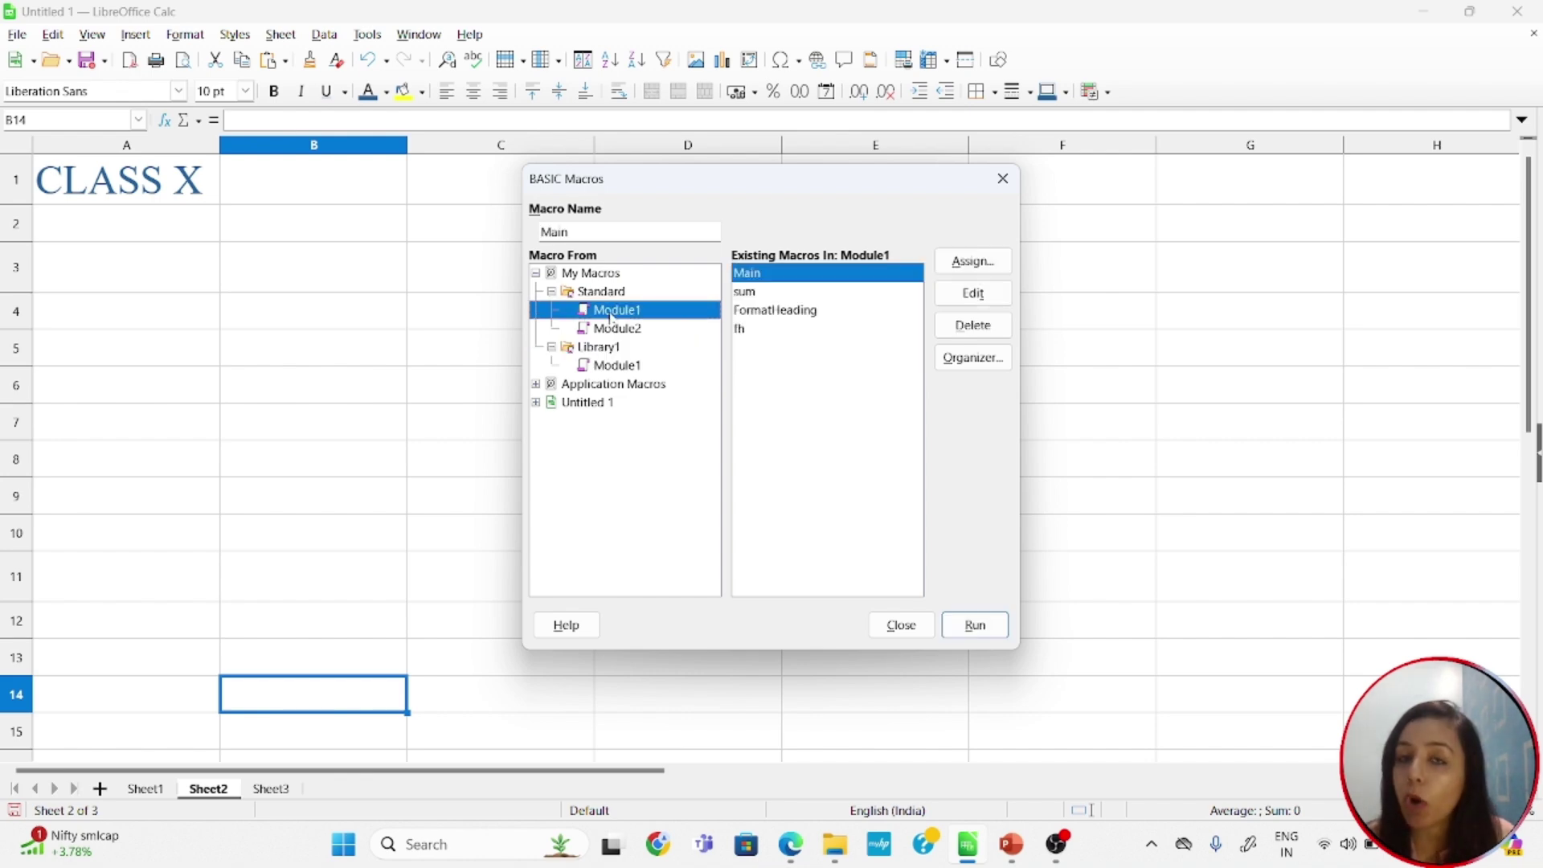
pyautogui.click(607, 368)
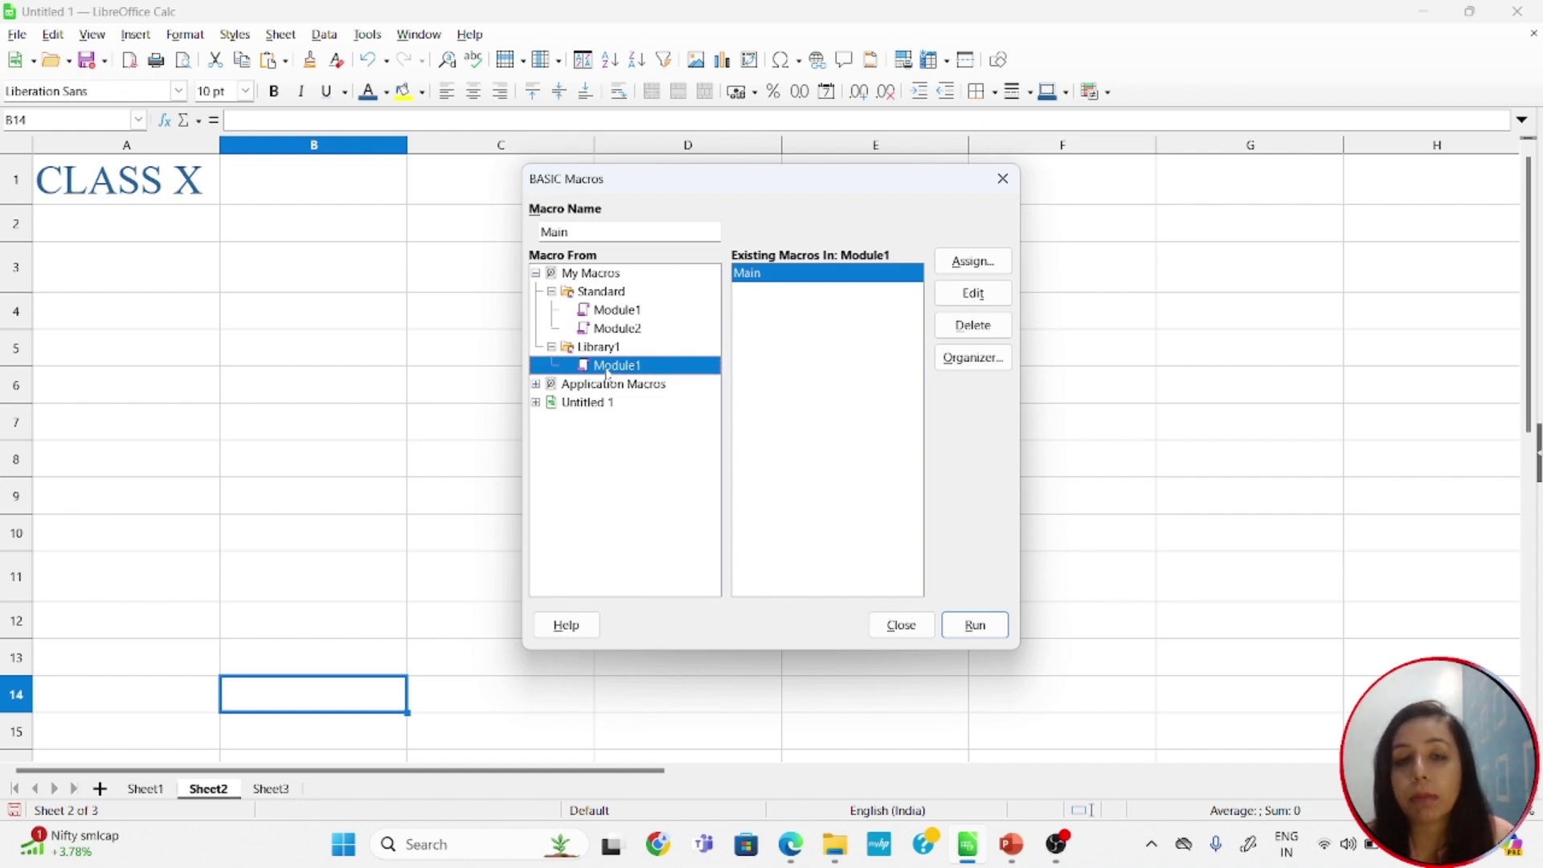
pyautogui.click(617, 330)
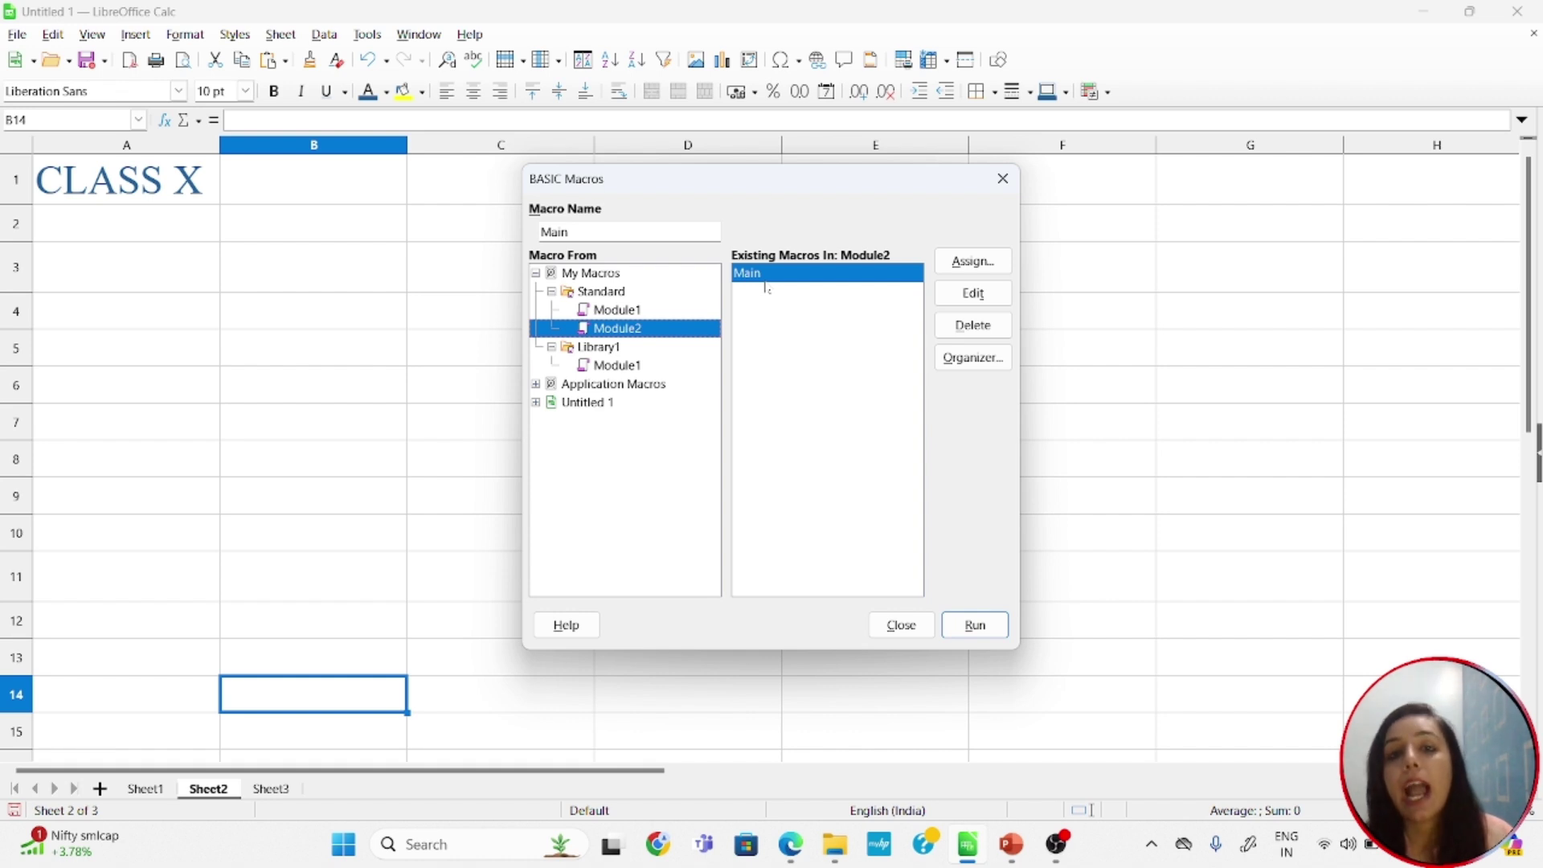
pyautogui.click(615, 312)
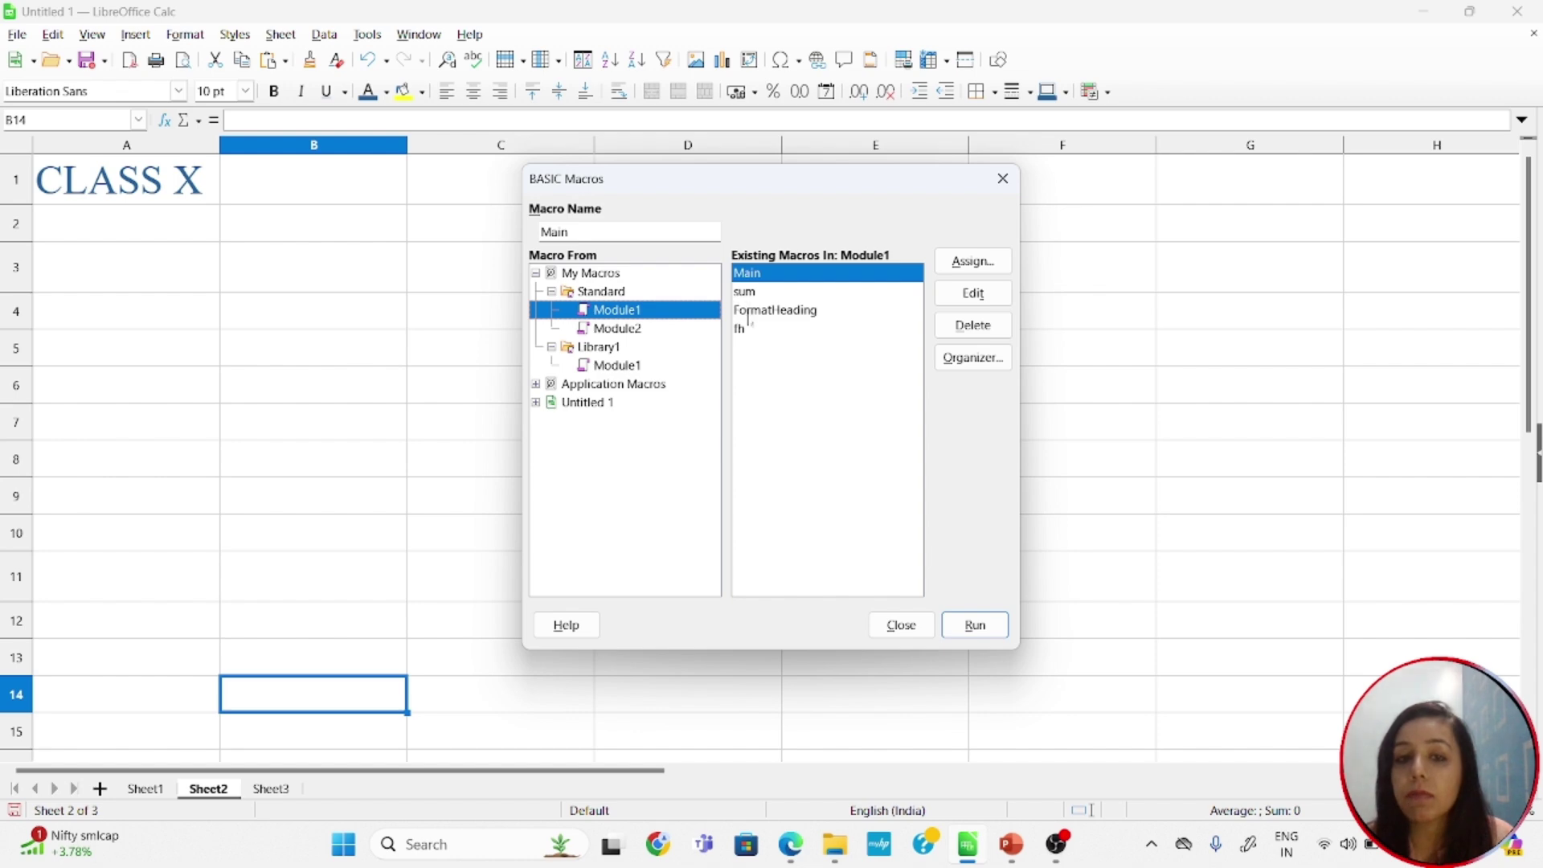
pyautogui.click(619, 329)
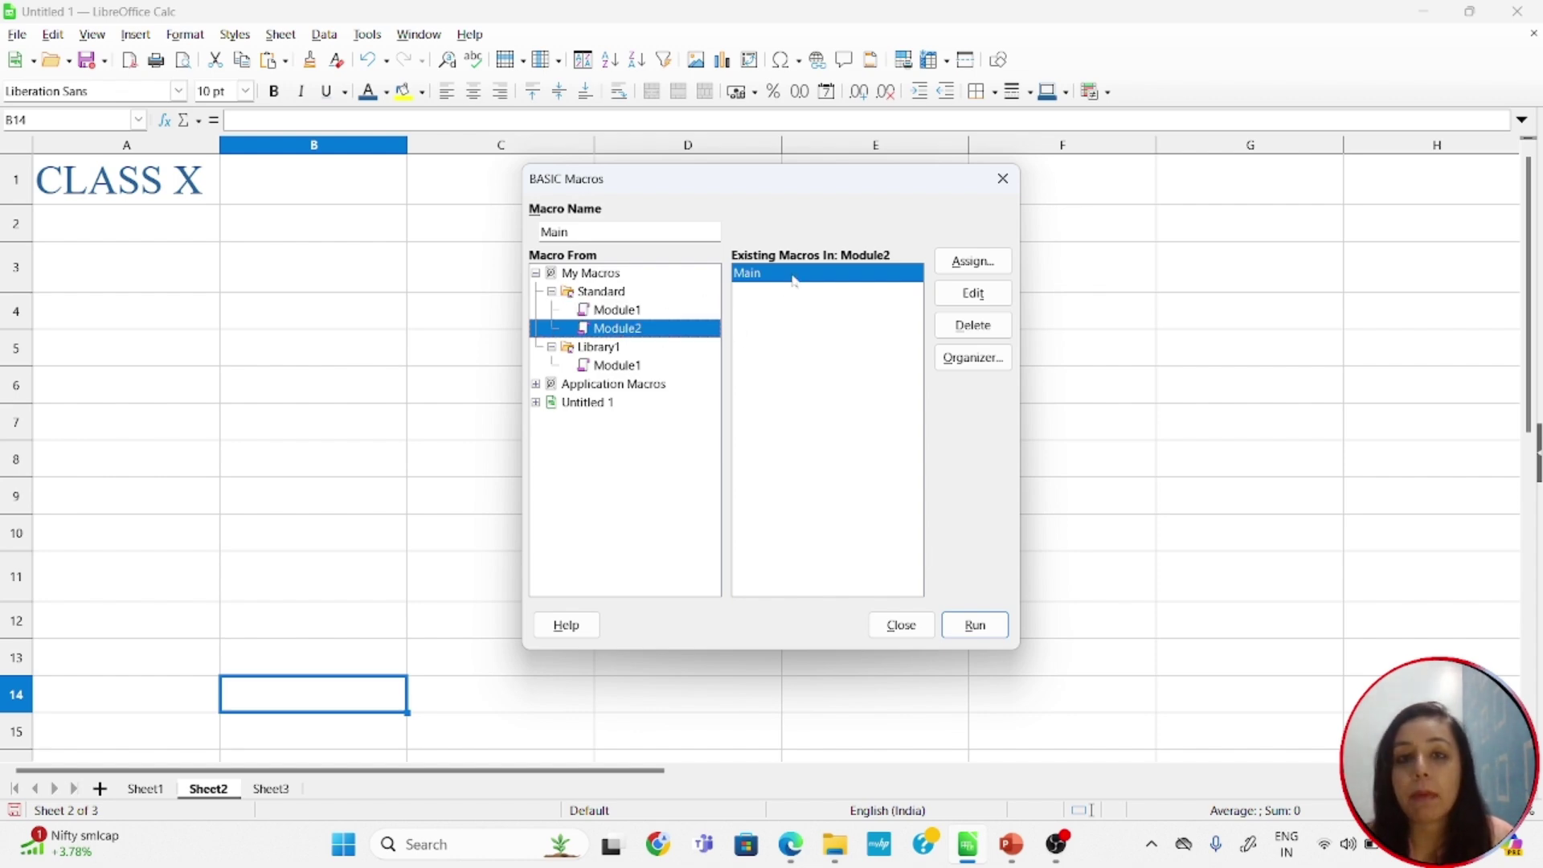
pyautogui.click(622, 369)
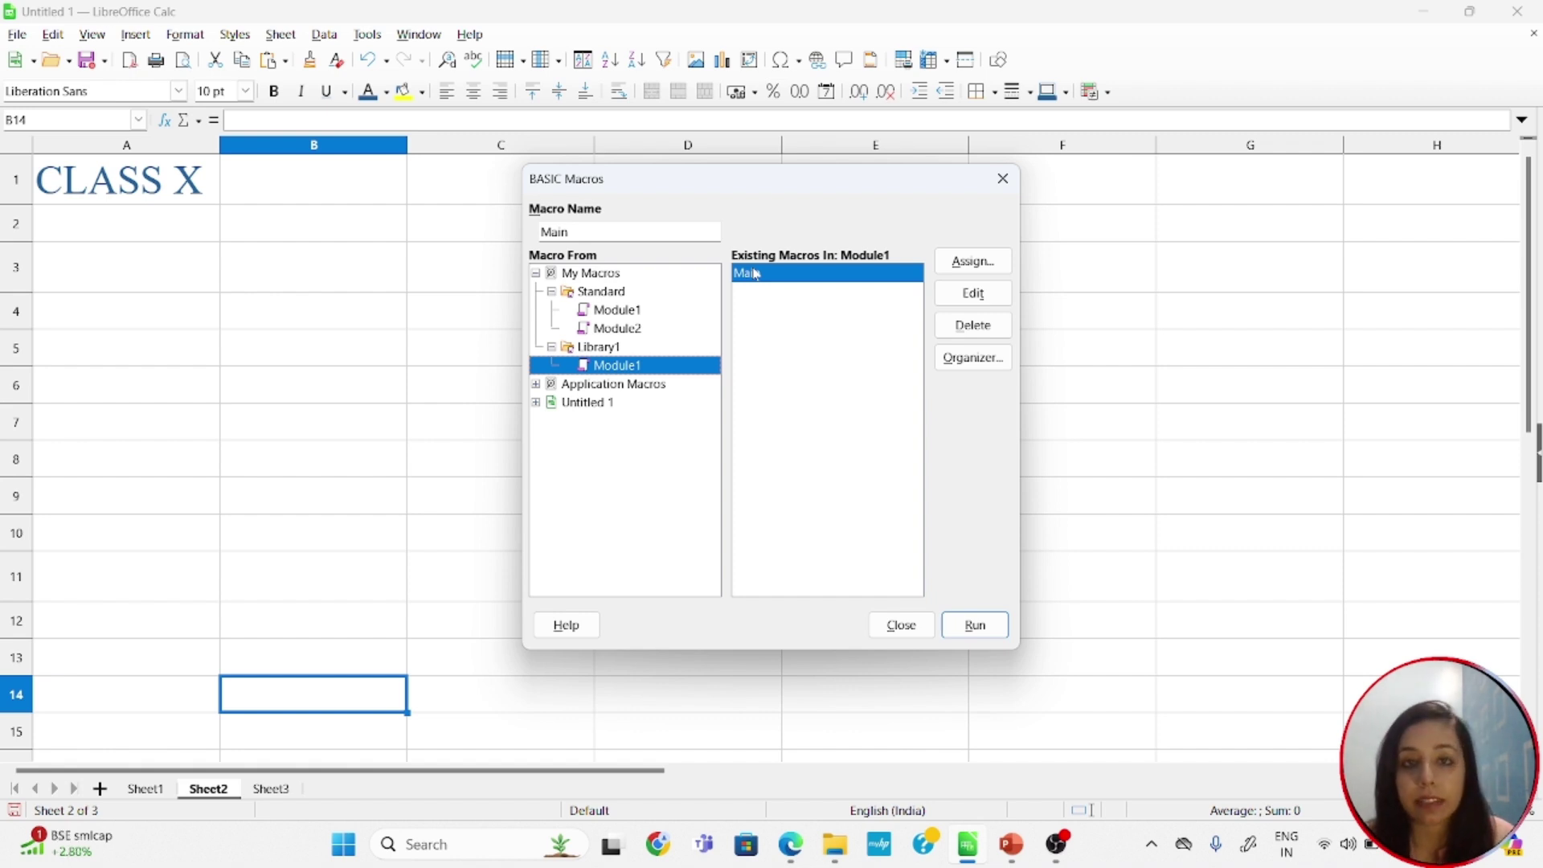
# Open the FormatHeading macro from the Standard library's Module1 for editing, examine its recorded code, and close the code editor.
pyautogui.click(627, 312)
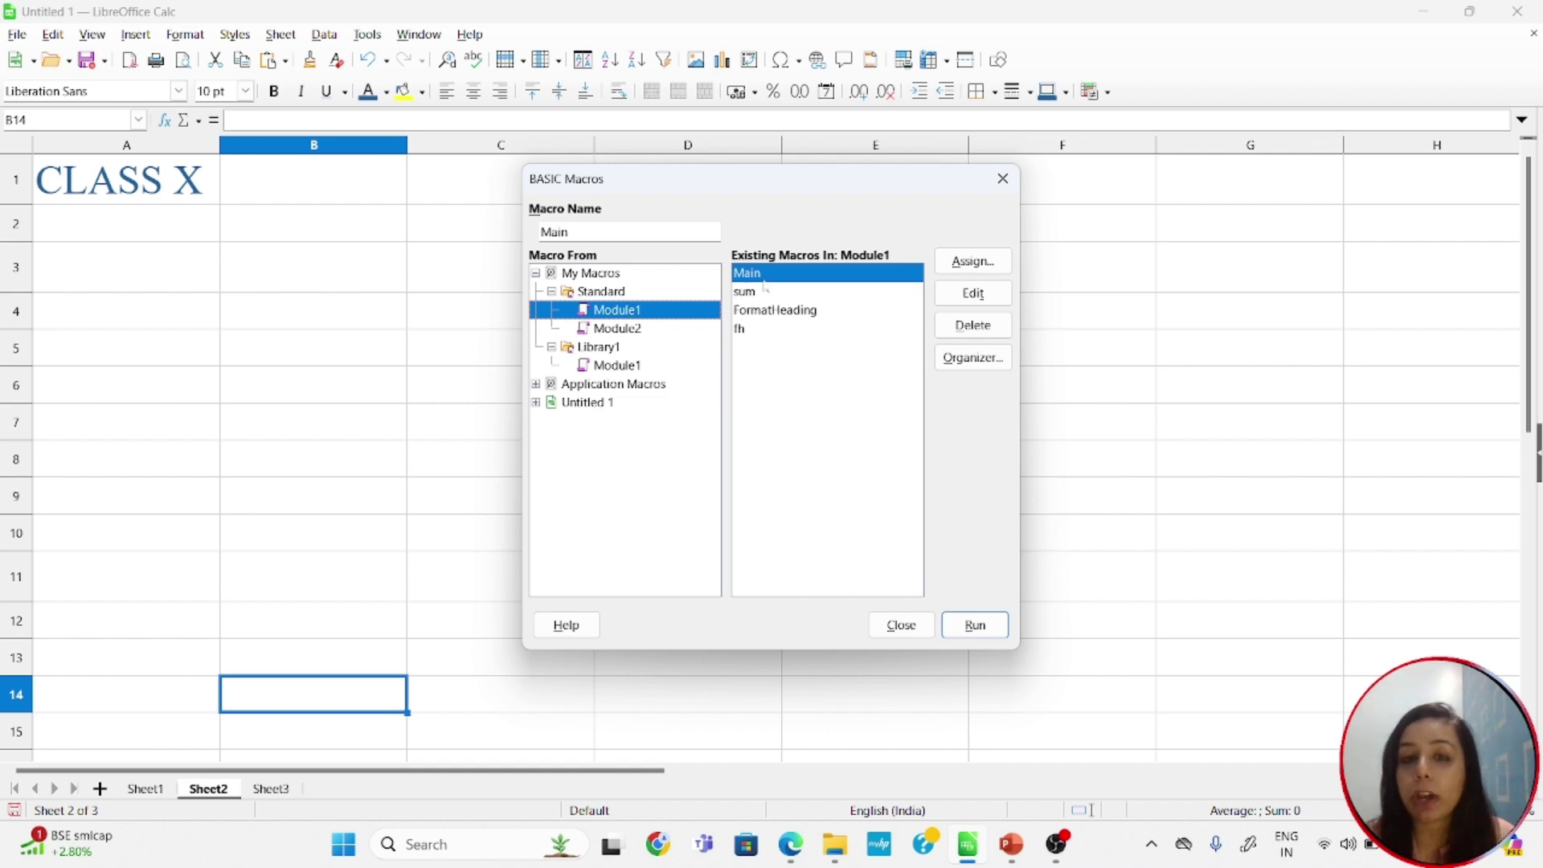
pyautogui.click(750, 312)
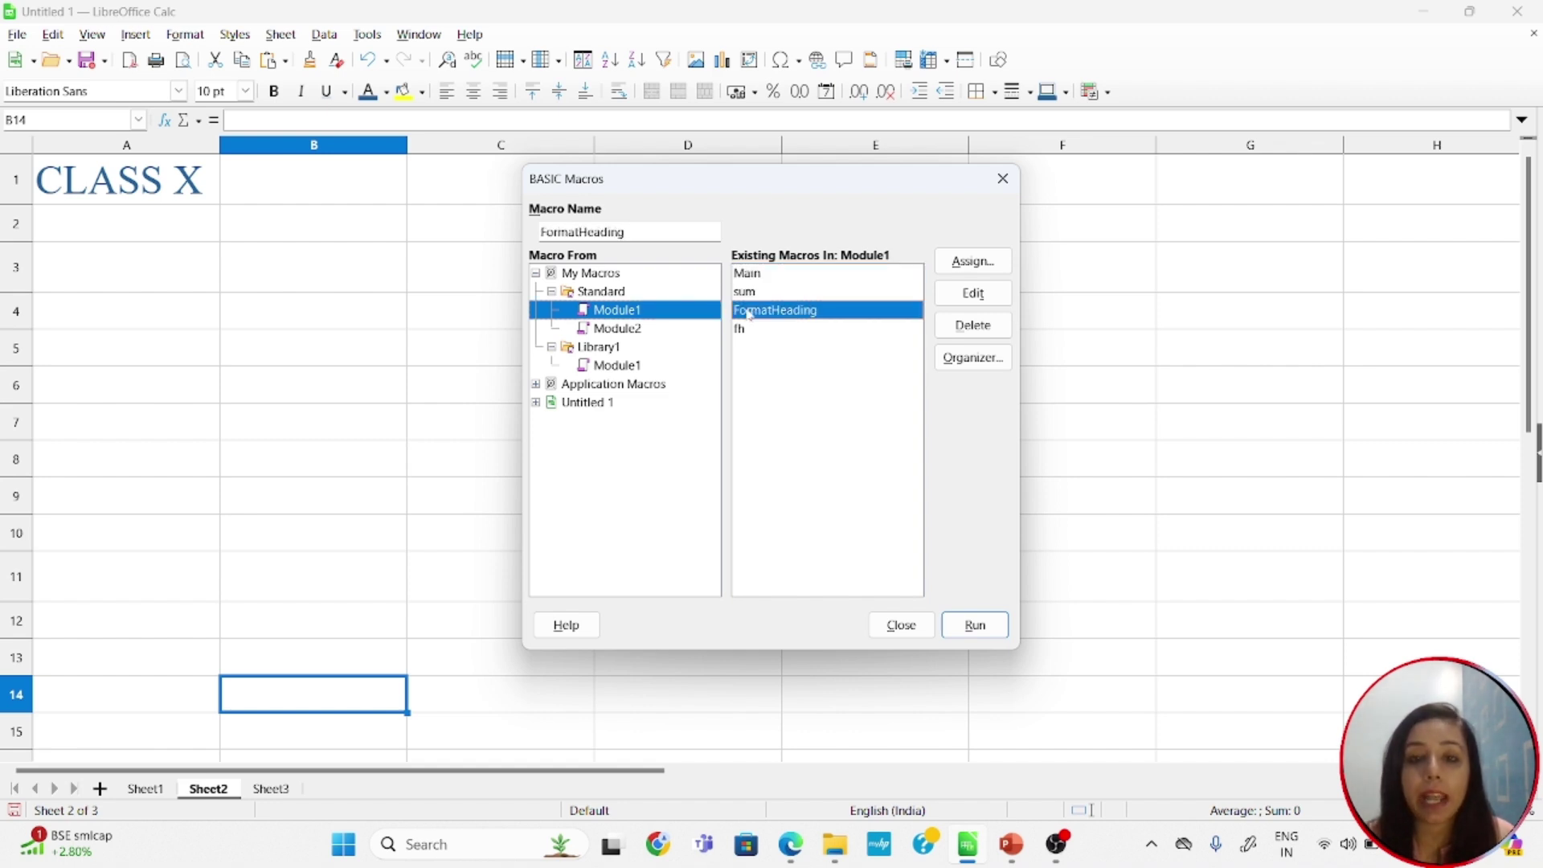
pyautogui.click(974, 294)
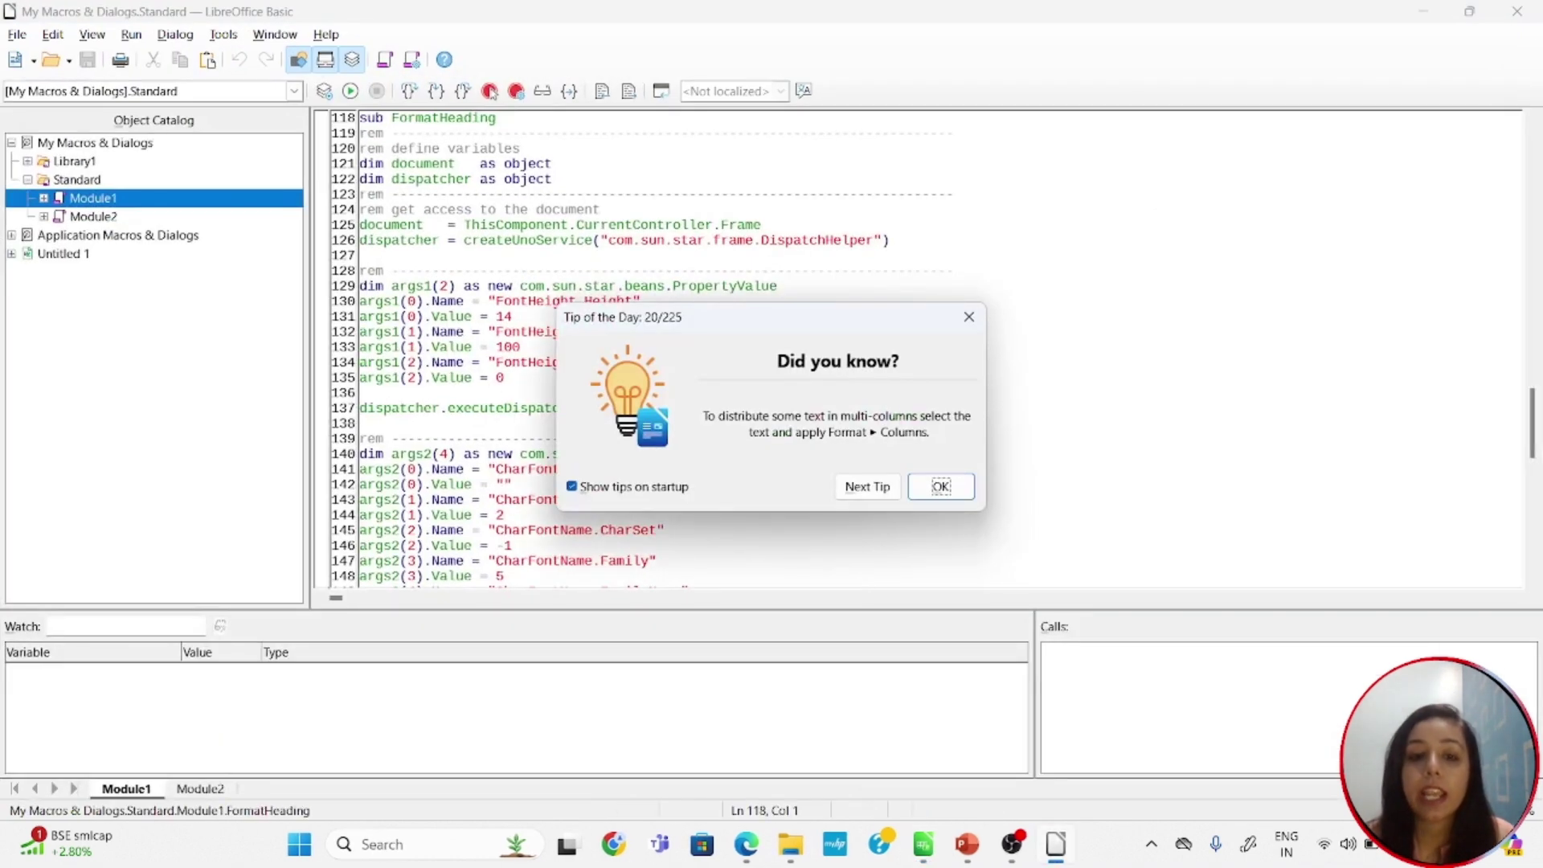
pyautogui.click(970, 317)
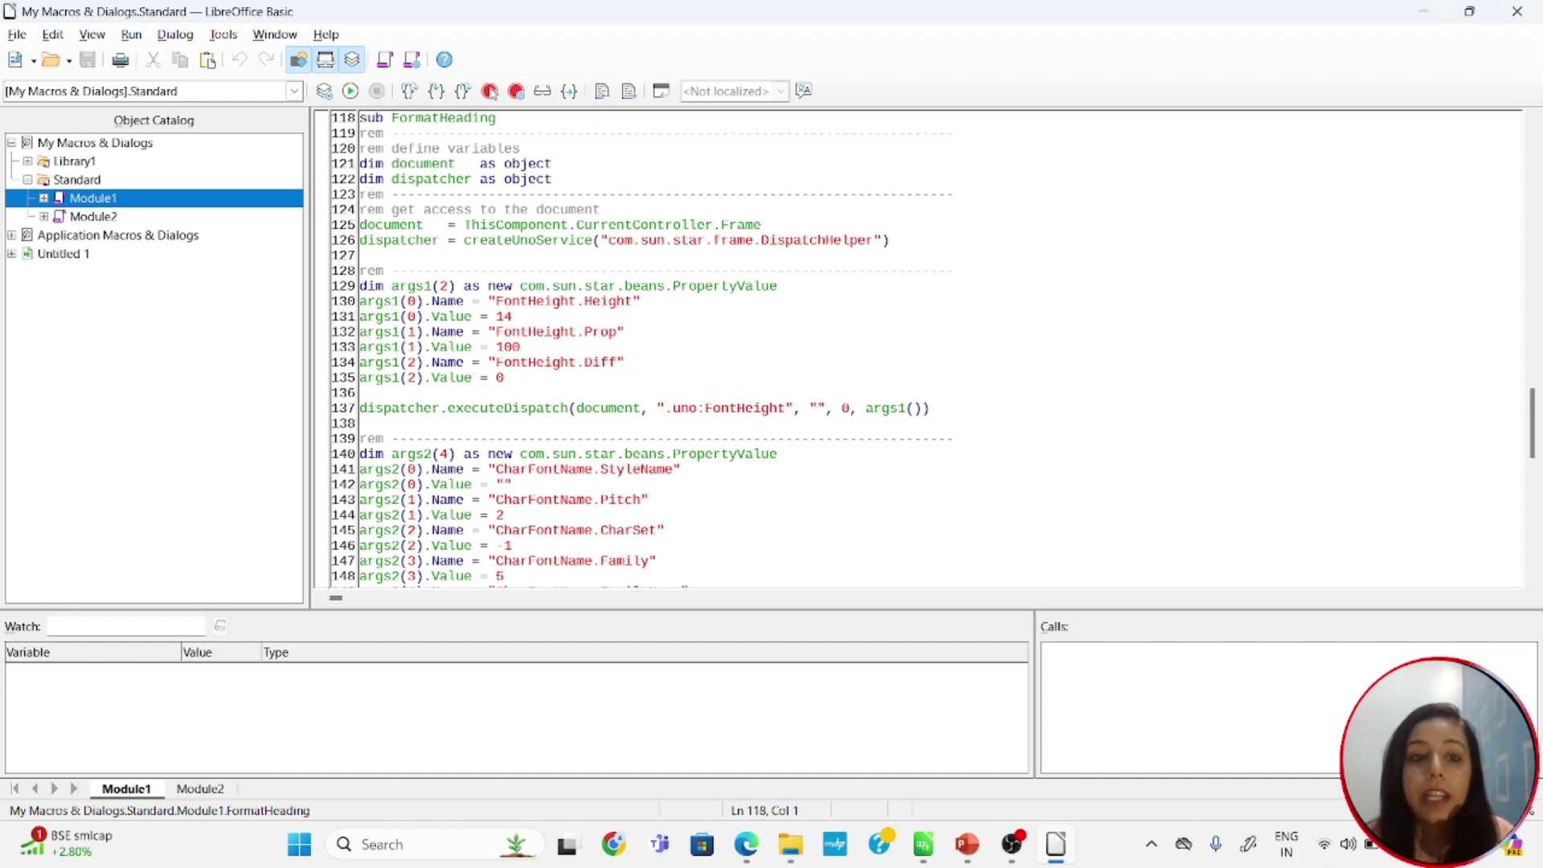
pyautogui.moveTo(376, 179); pyautogui.dragTo(514, 546)
pyautogui.click(515, 546)
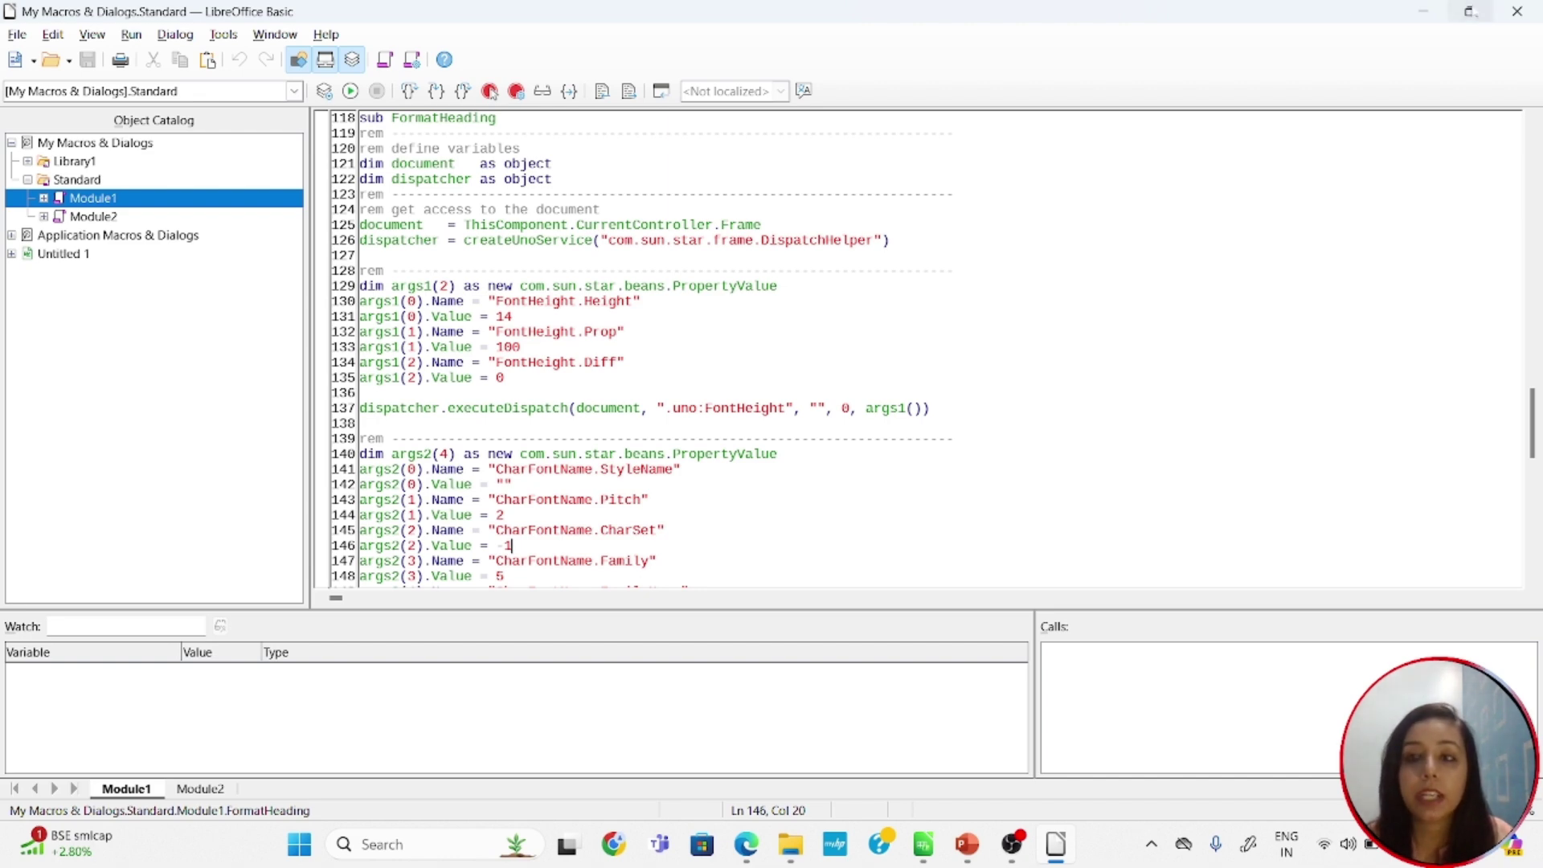
pyautogui.click(1517, 11)
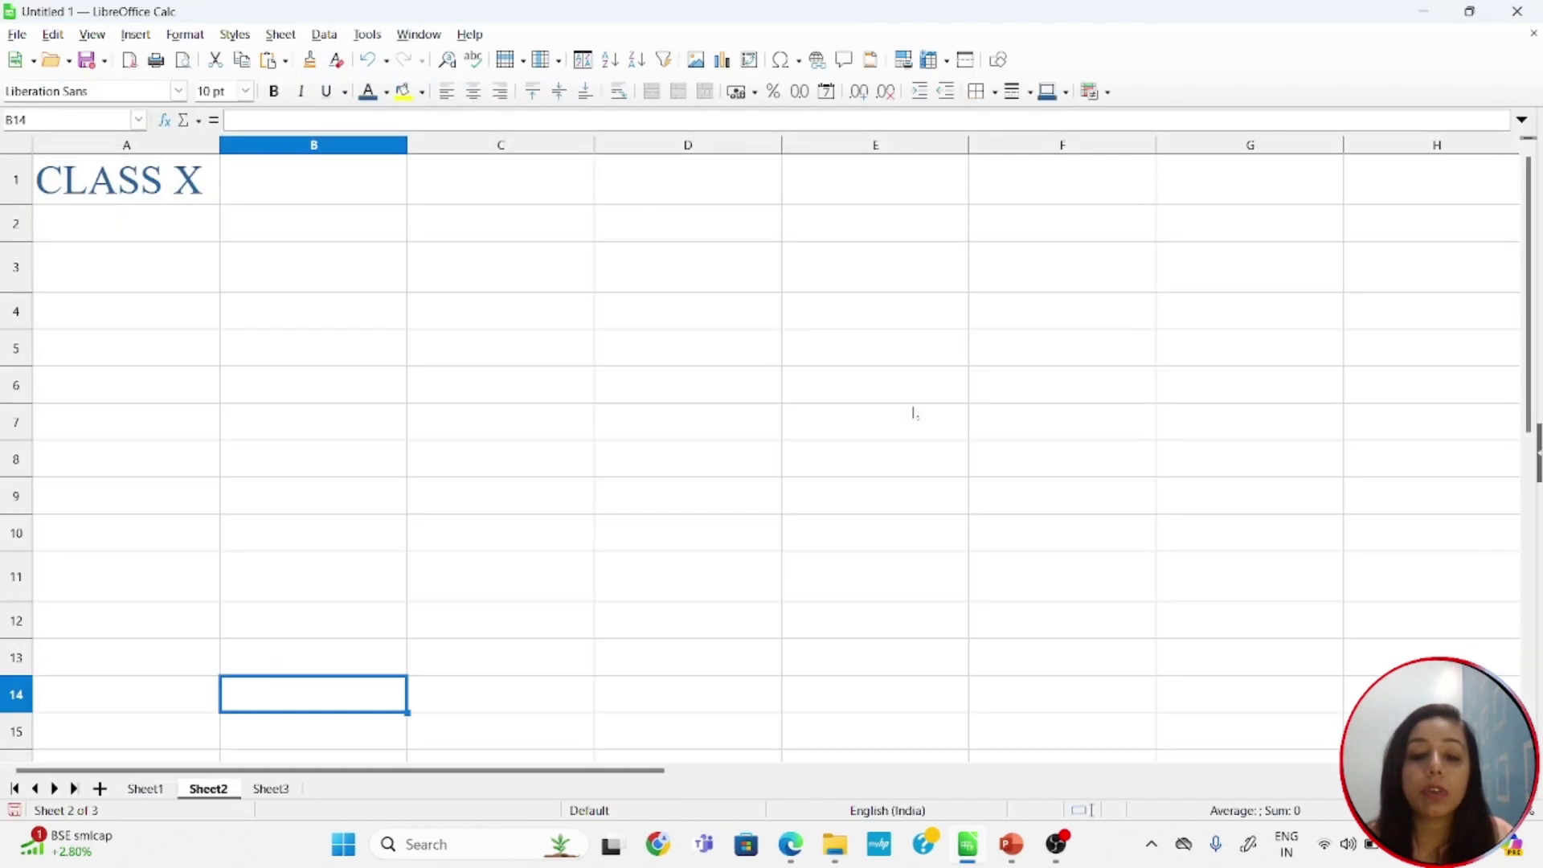
# Open the code of the fh macro from the Standard library's Module1 for editing.
pyautogui.click(367, 34)
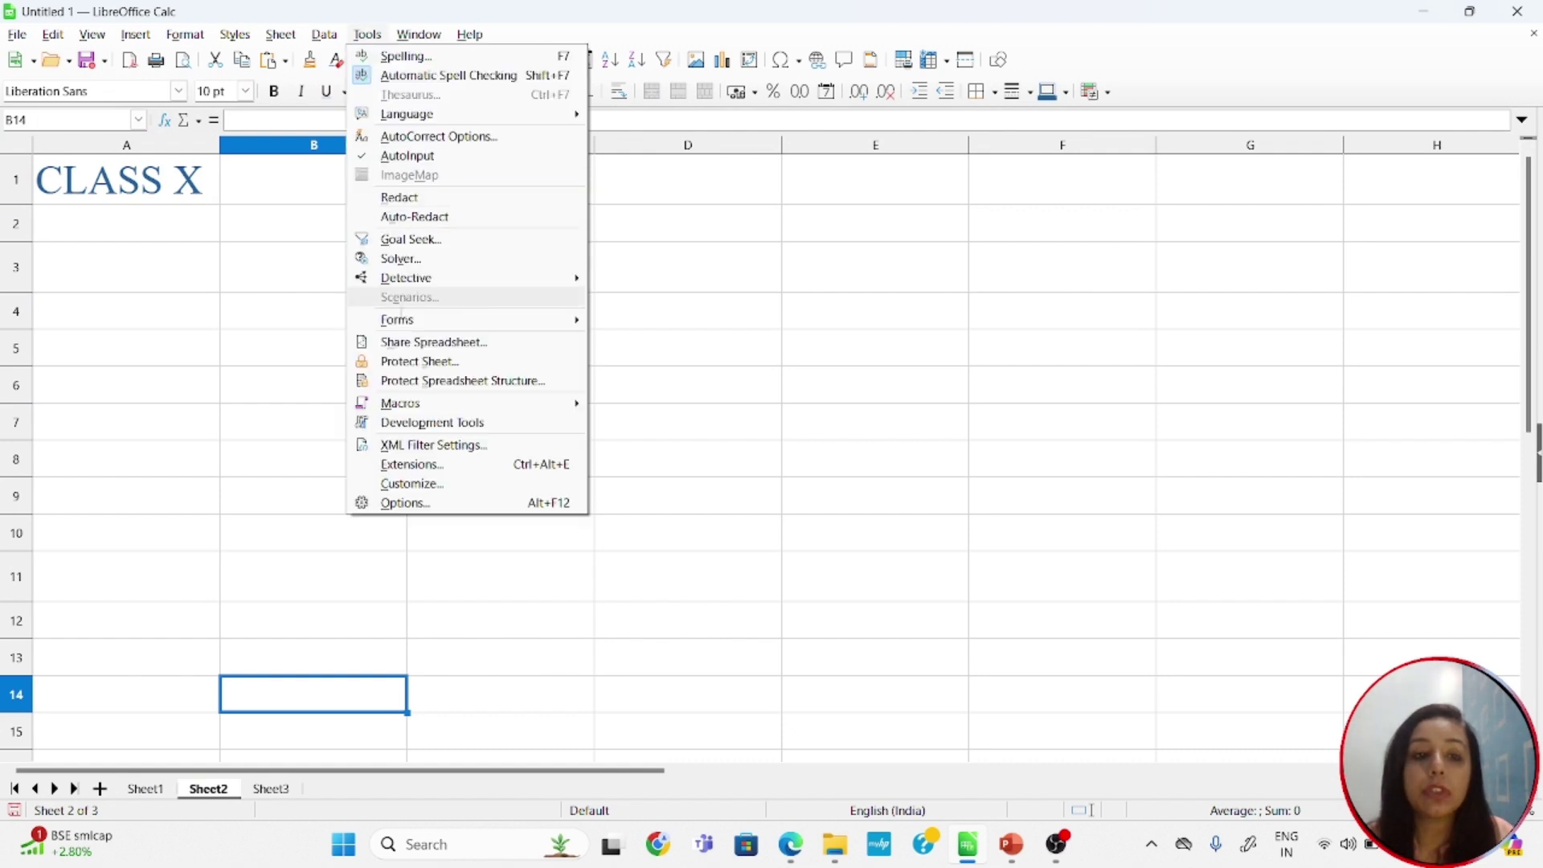
pyautogui.moveTo(431, 406)
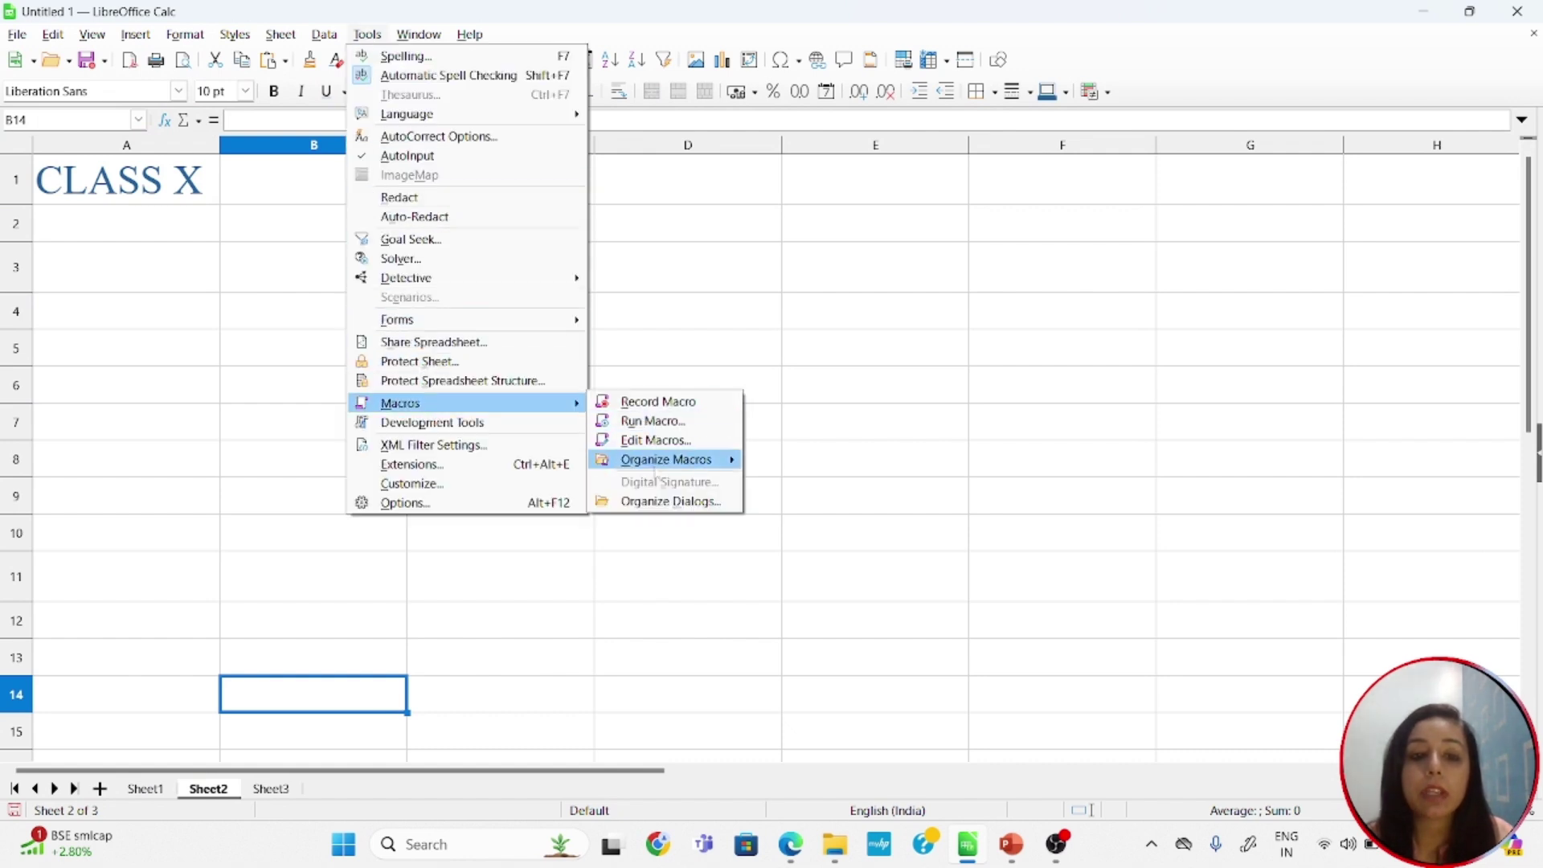
pyautogui.moveTo(707, 460)
pyautogui.click(783, 466)
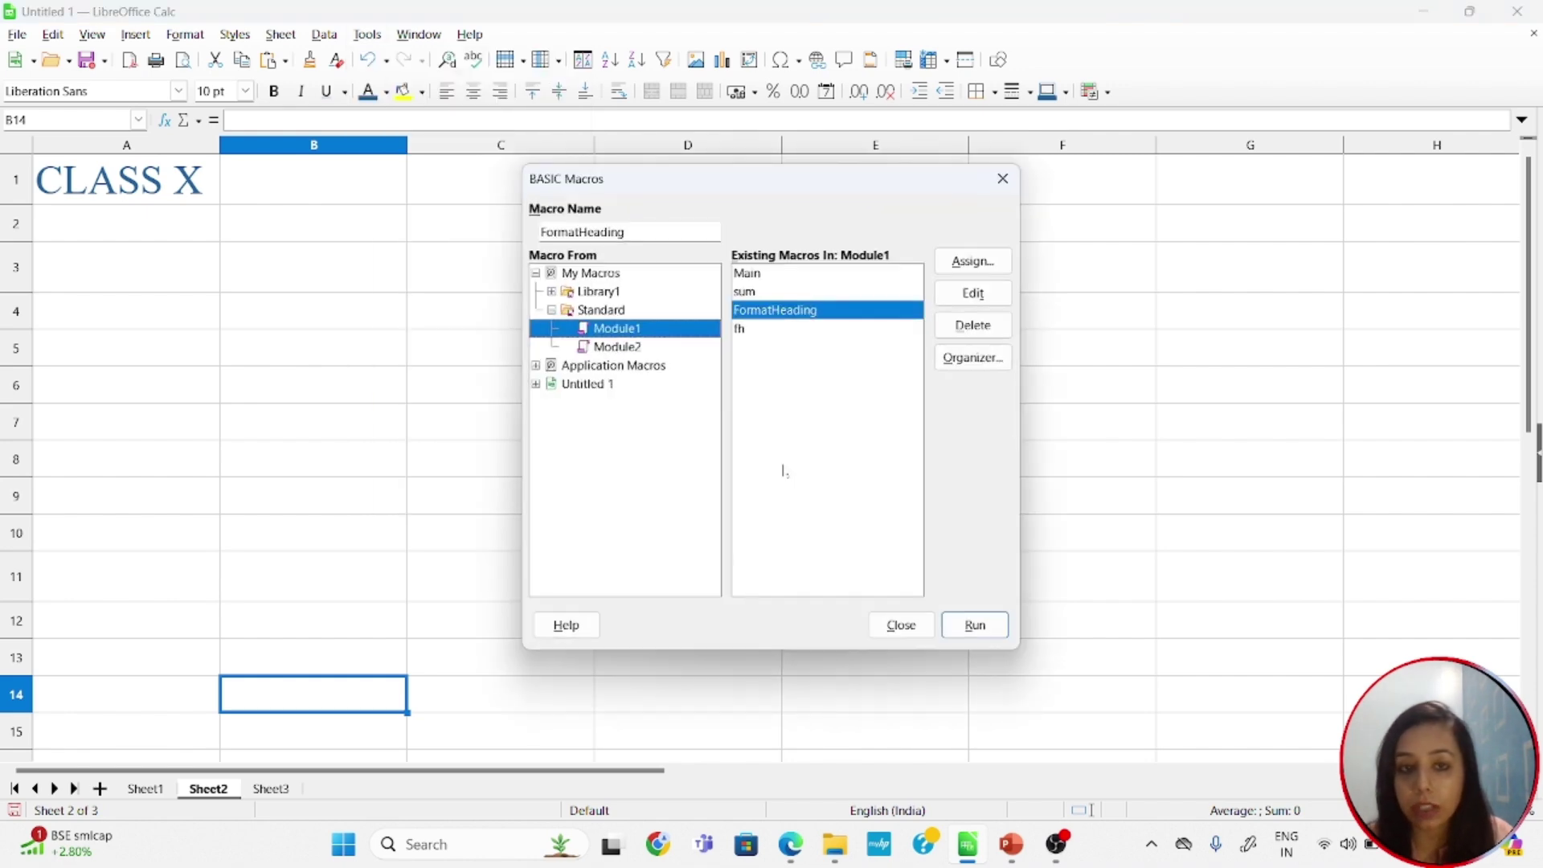
pyautogui.click(739, 331)
pyautogui.click(959, 298)
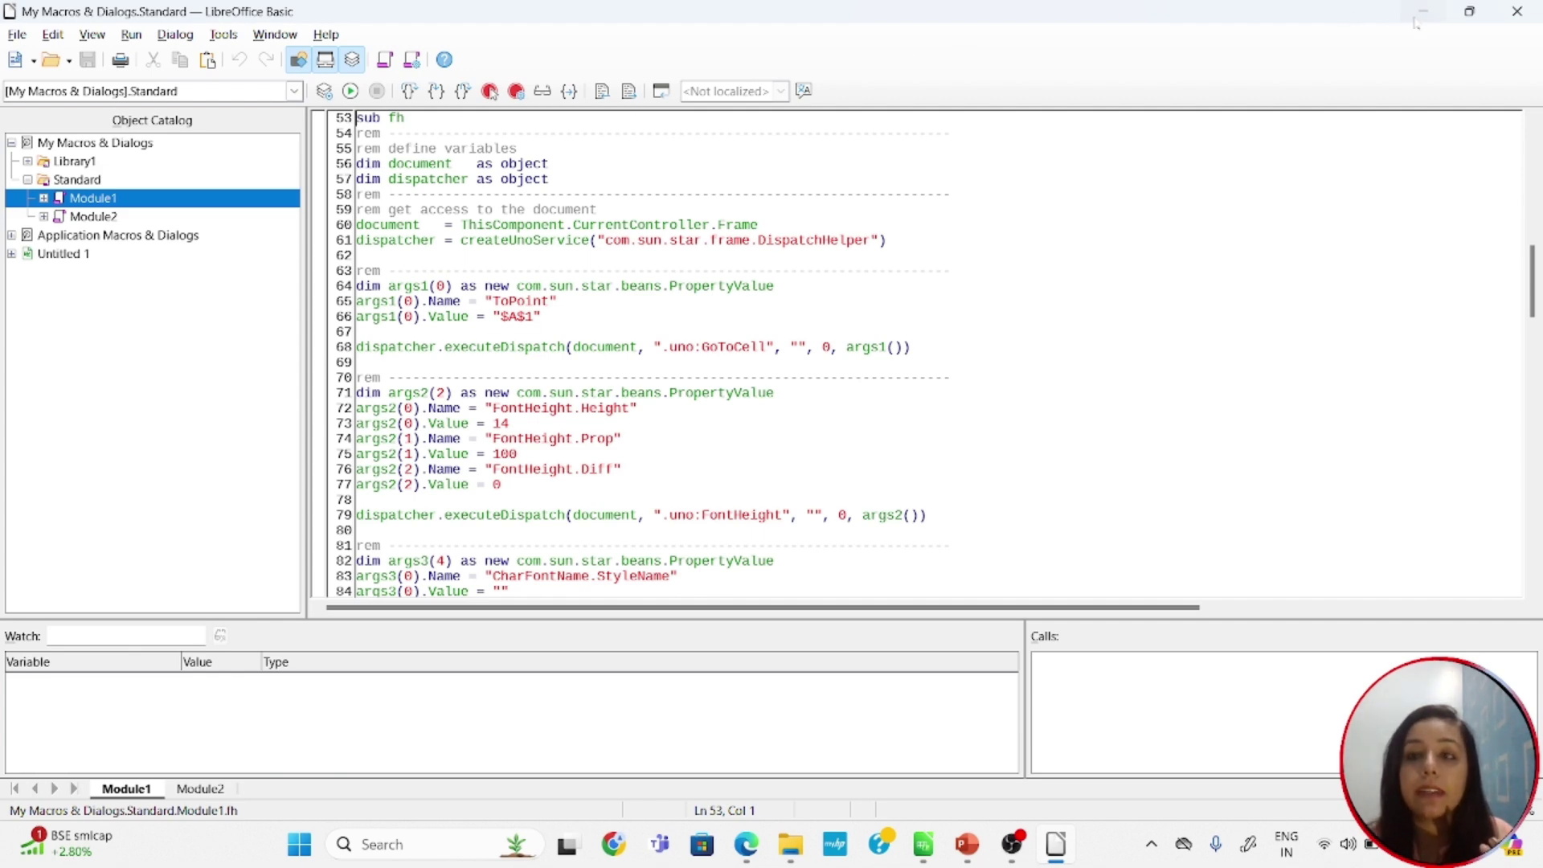
# Switch to the Untitled 1 spreadsheet in Calc and return to the LibreOffice Basic editor.
pyautogui.click(928, 848)
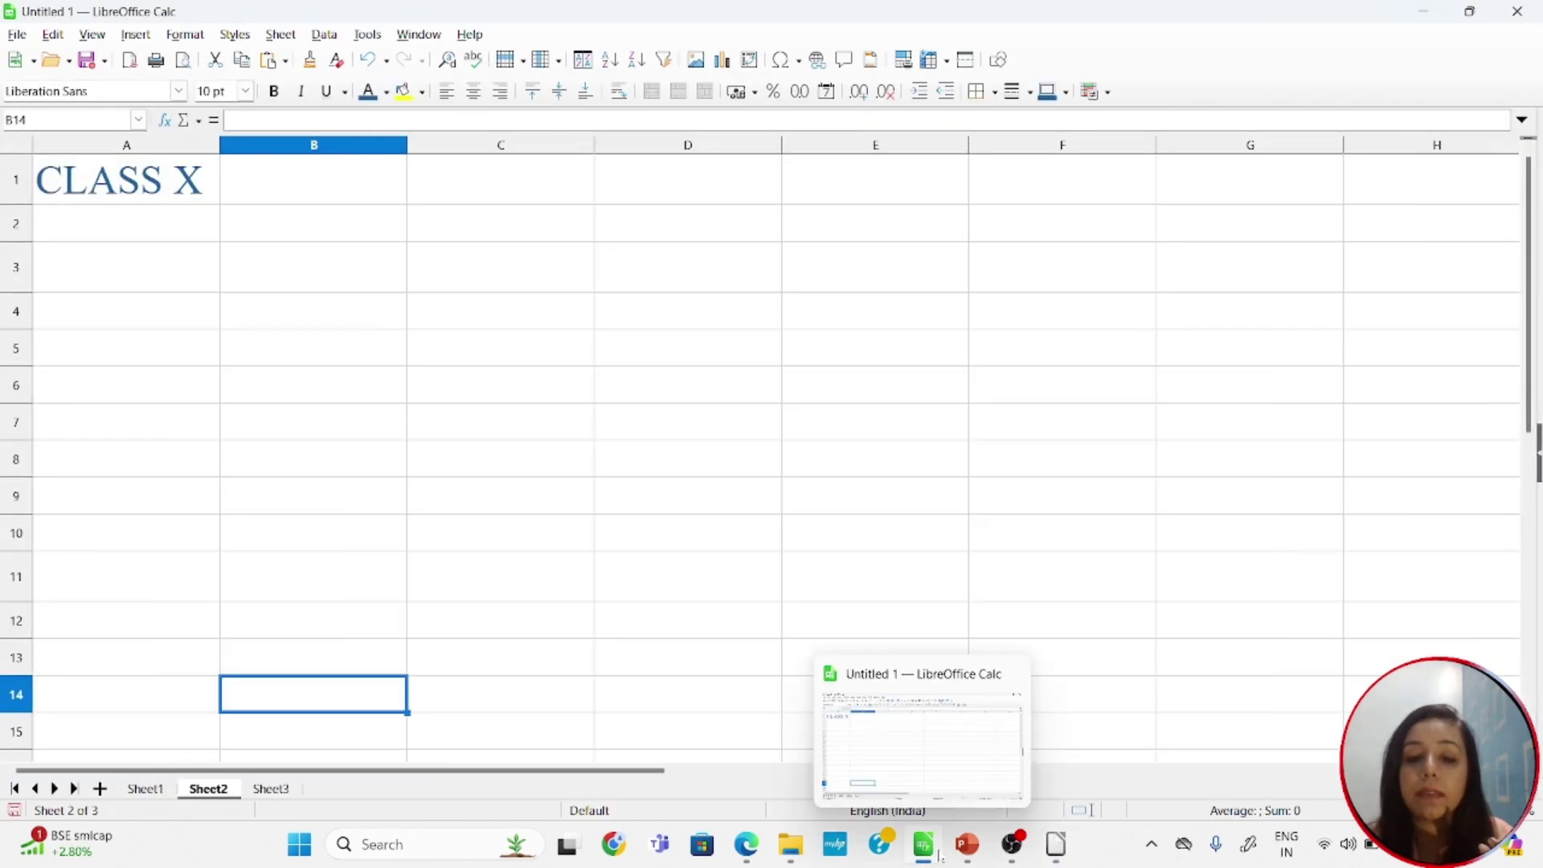
pyautogui.moveTo(1051, 851)
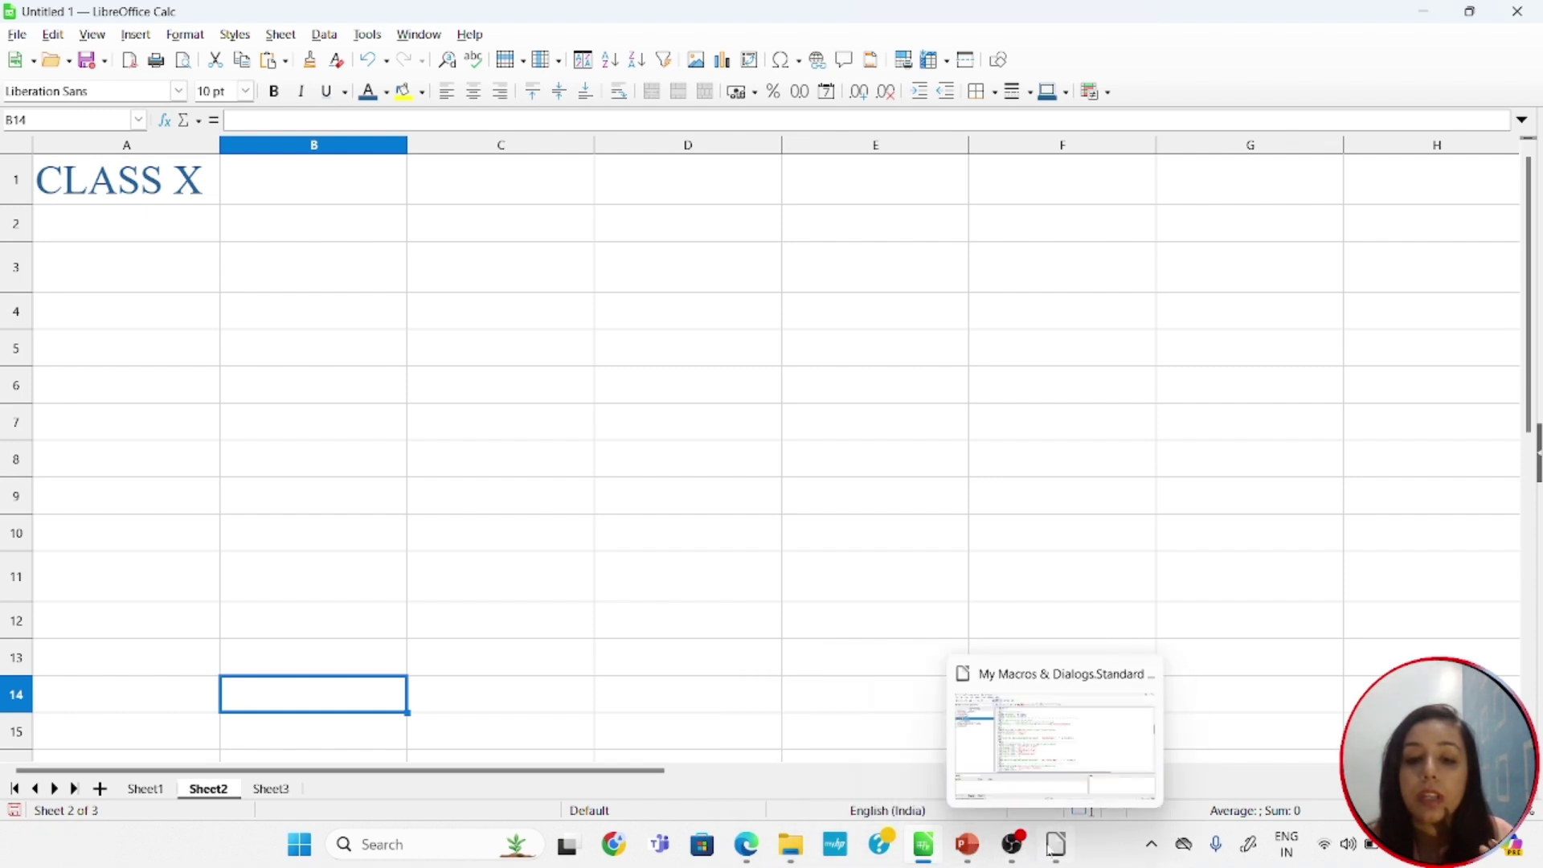
pyautogui.click(1060, 747)
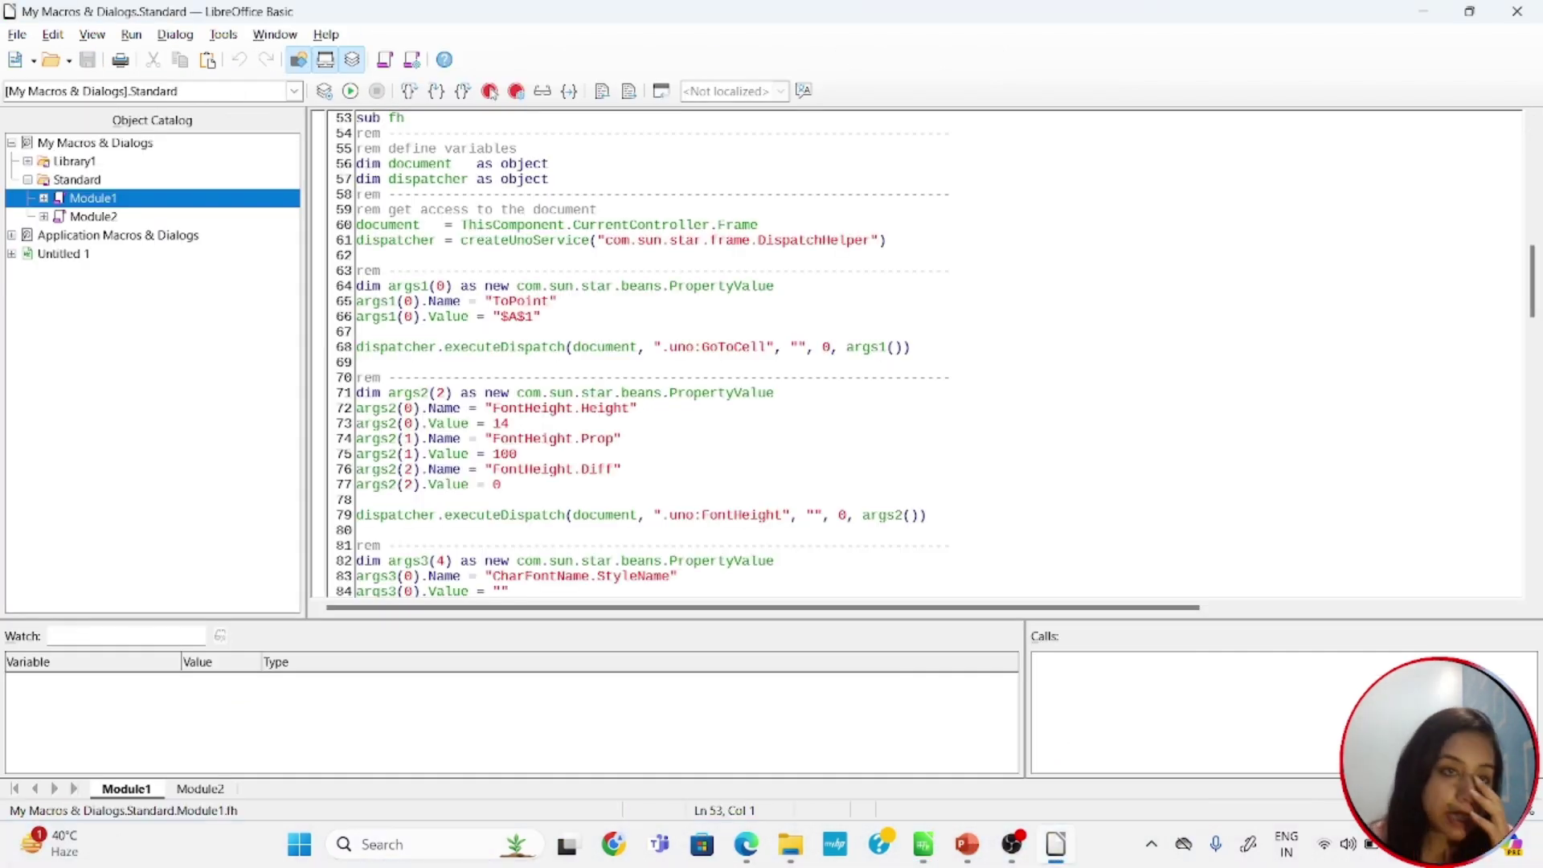
# Expand Library1 and the Standard library's Module1 in the object catalog to examine their modules and macros.
pyautogui.click(34, 163)
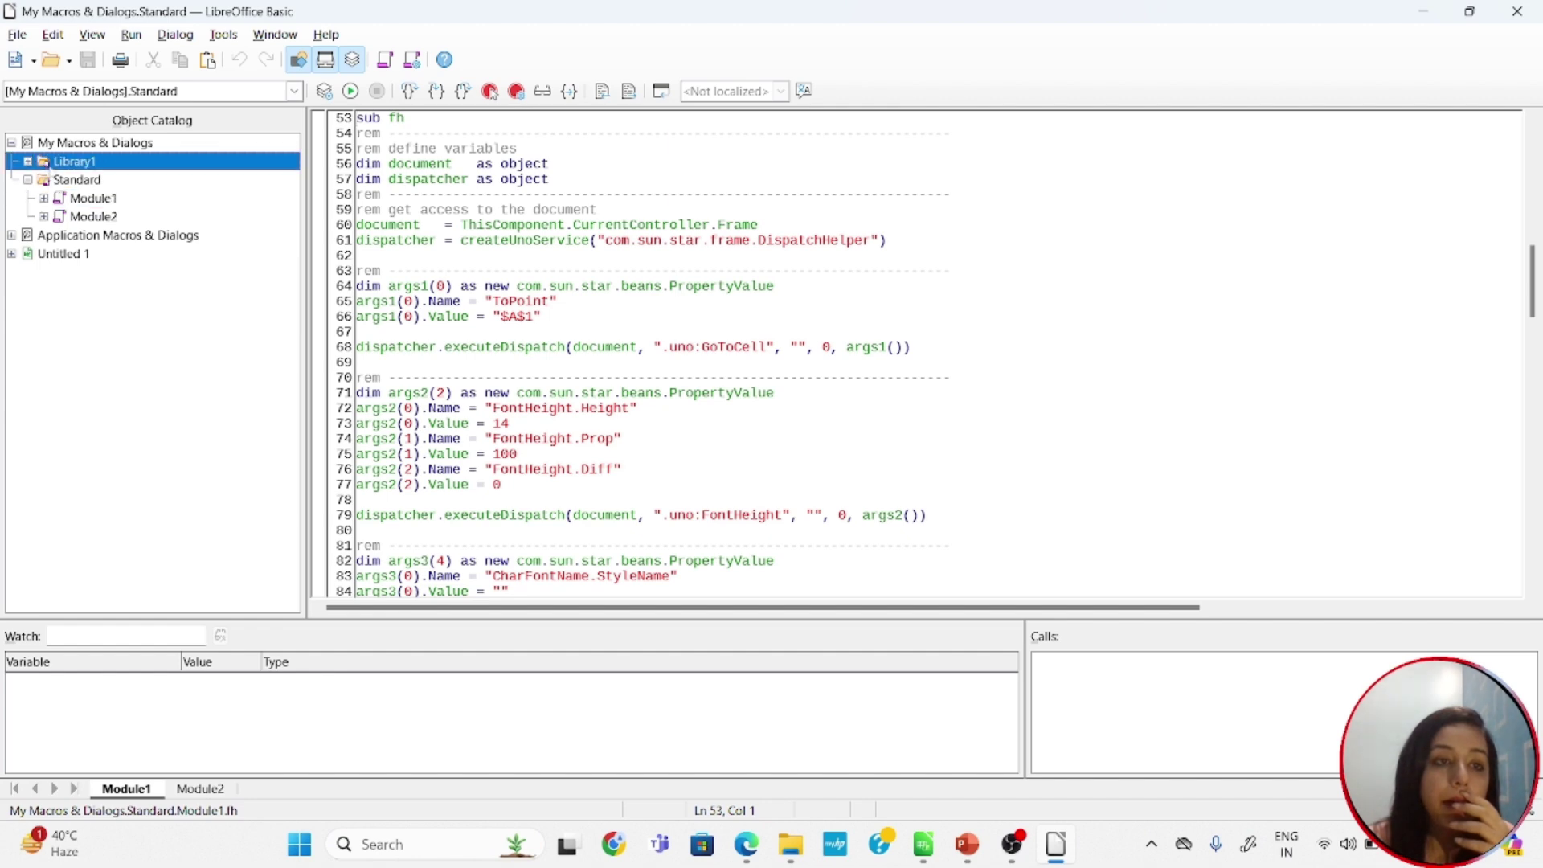
pyautogui.click(34, 162)
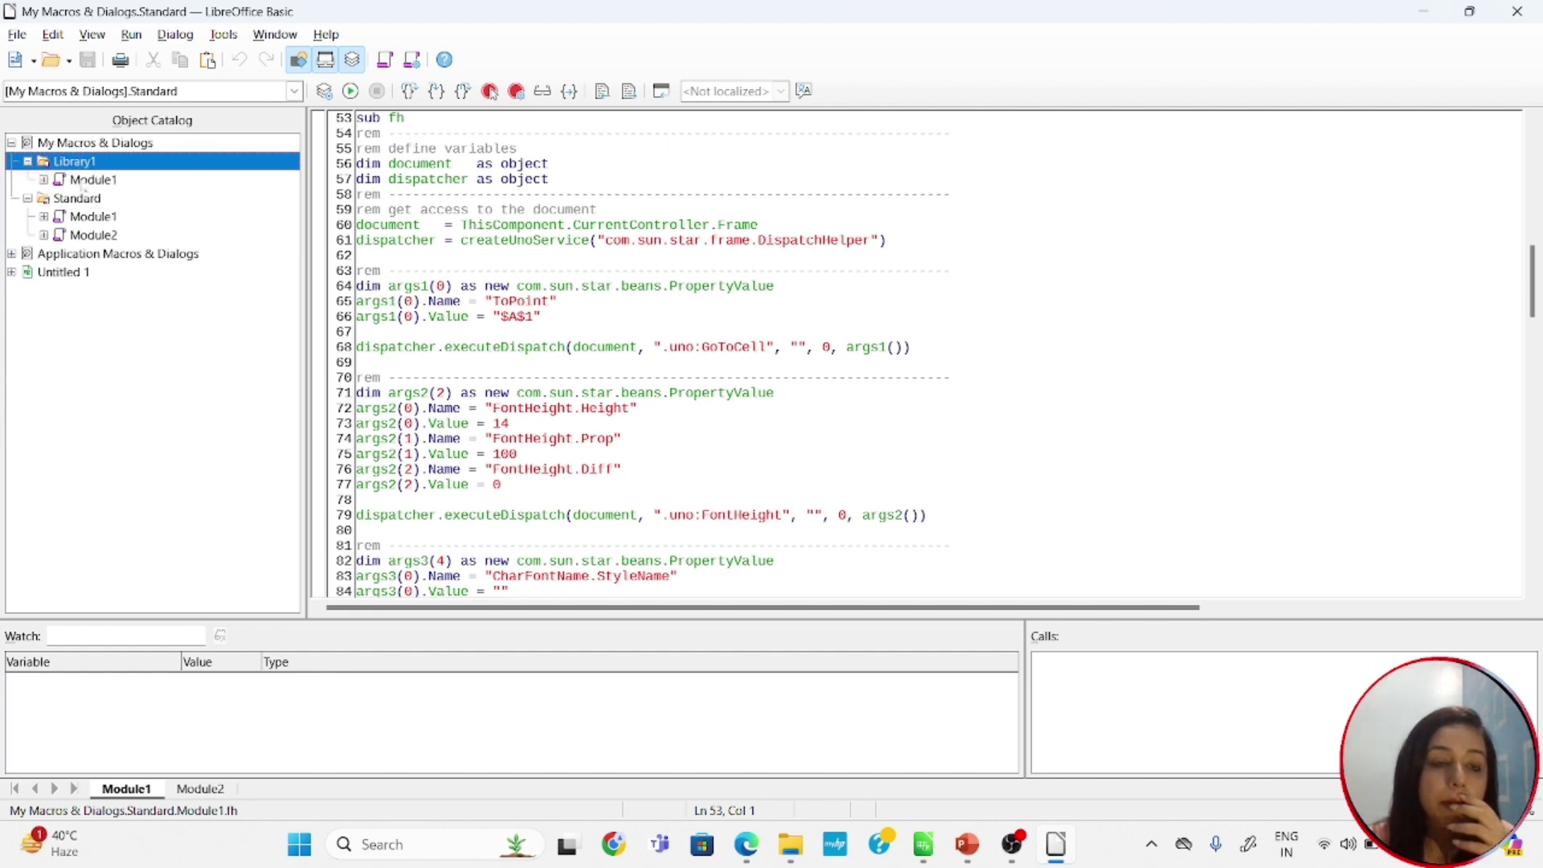
pyautogui.click(83, 182)
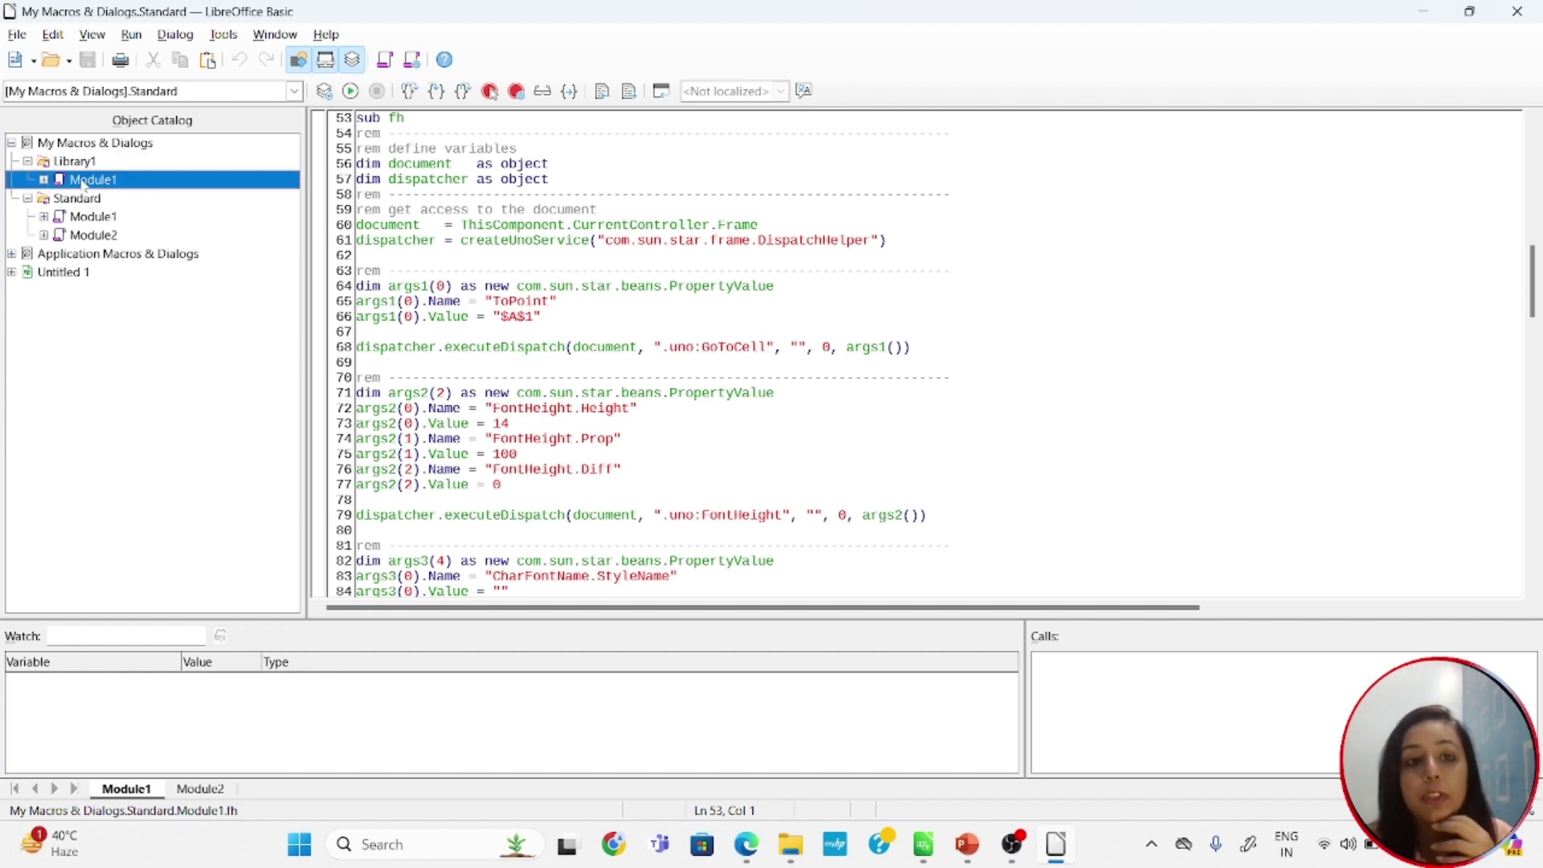
pyautogui.click(80, 199)
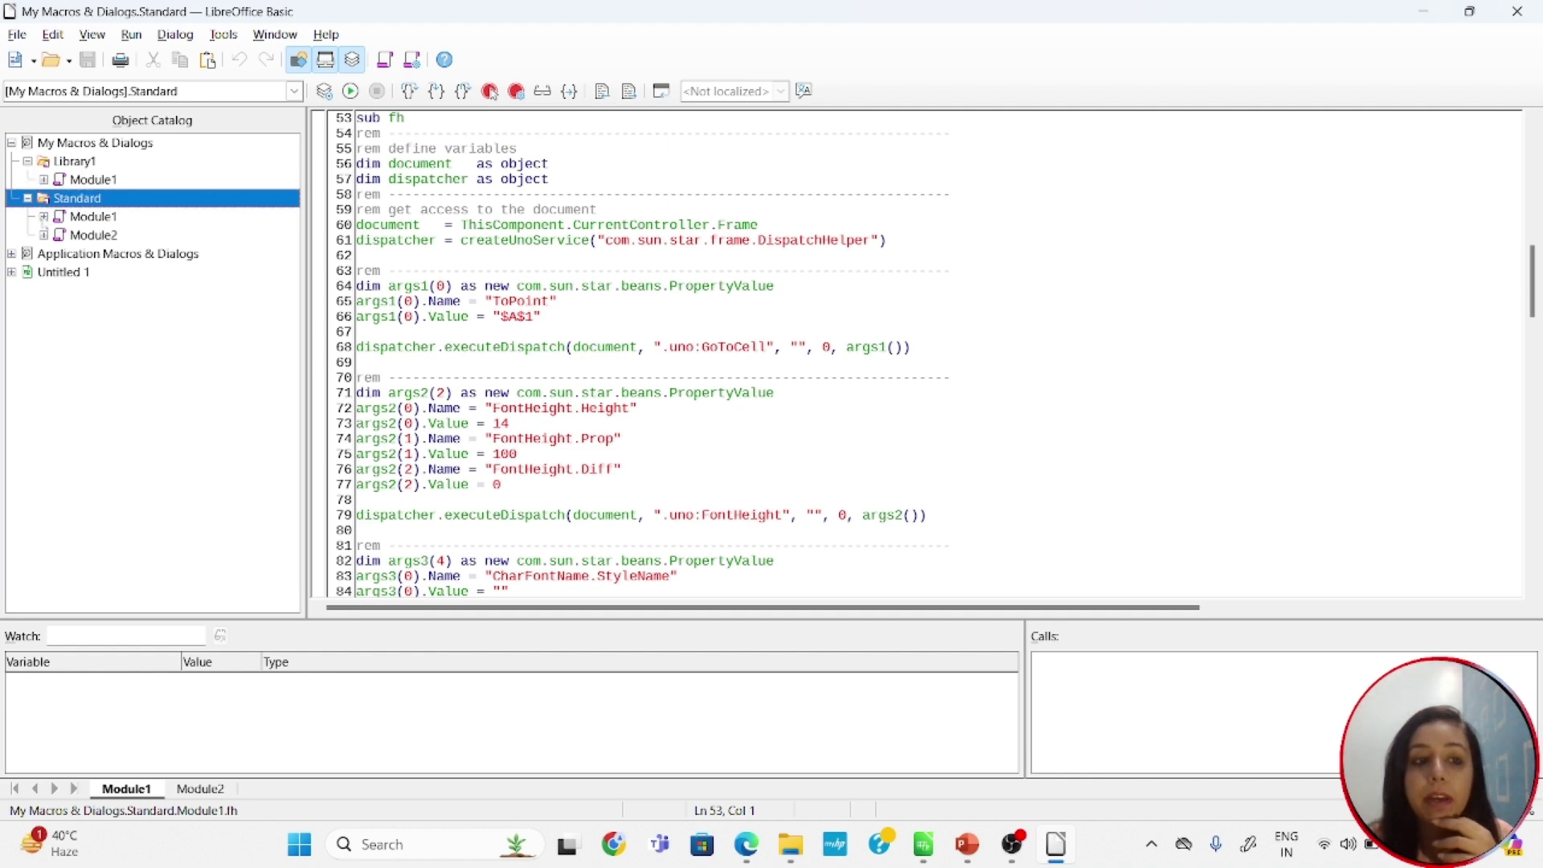
pyautogui.click(45, 217)
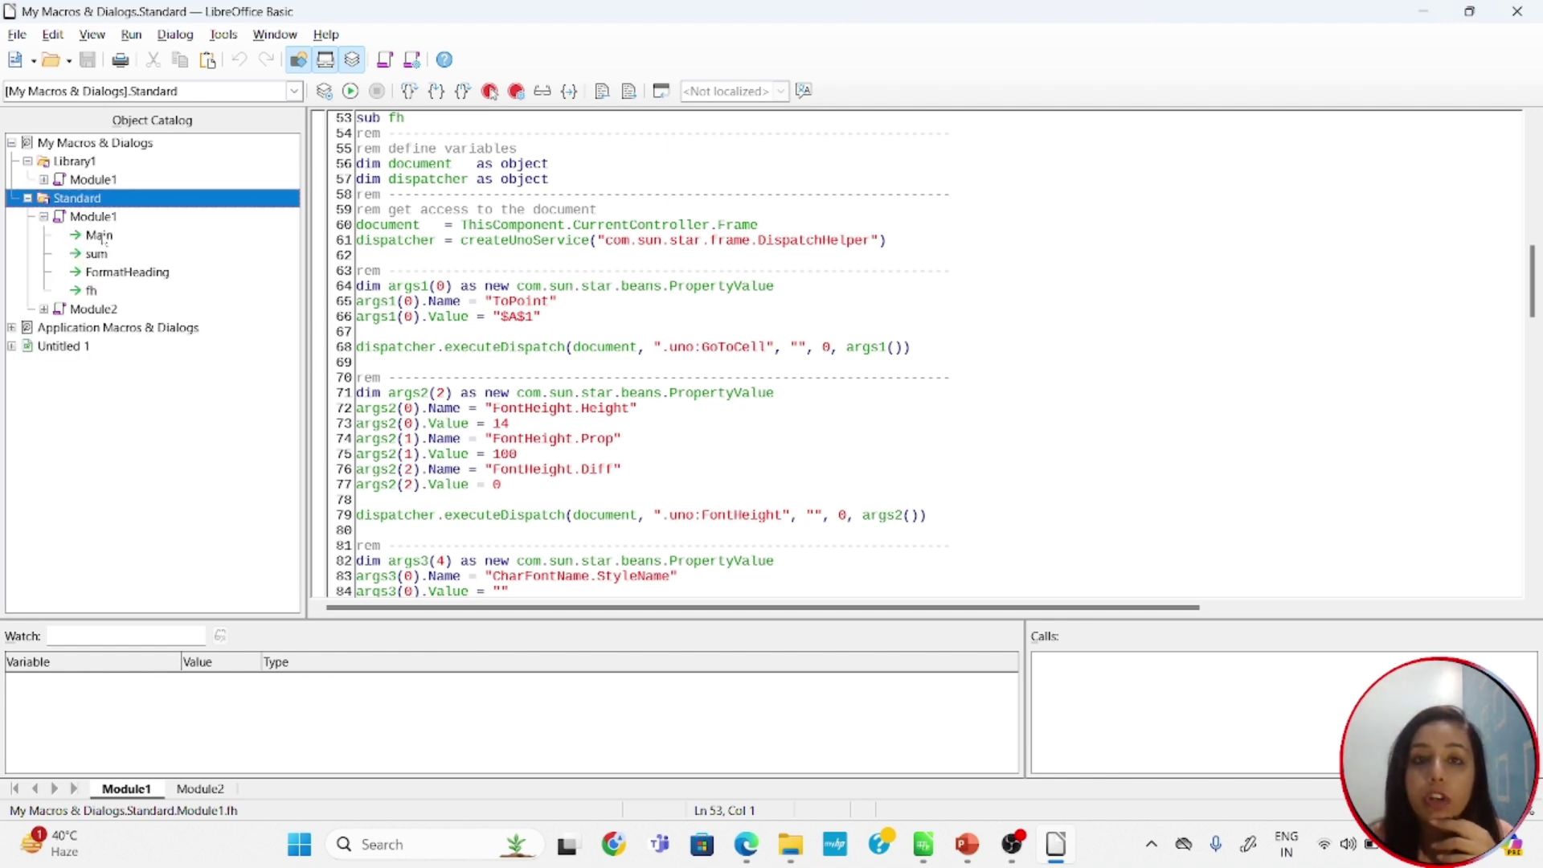
# Show the code of the Main macro and the sum macro stored in the Standard library's Module1.
pyautogui.doubleClick(100, 235)
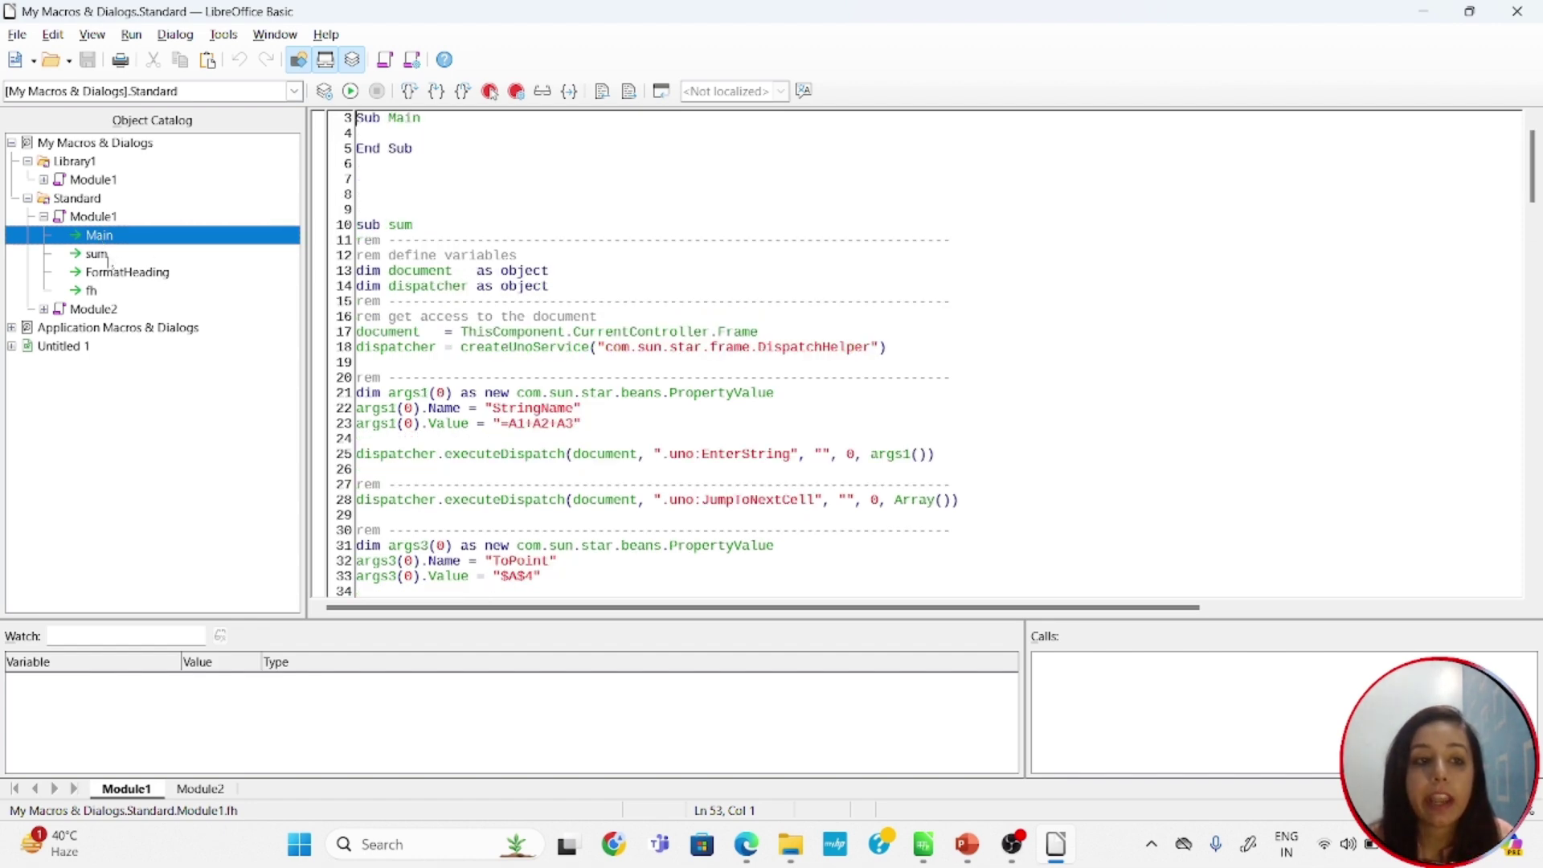
pyautogui.click(91, 255)
pyautogui.doubleClick(91, 256)
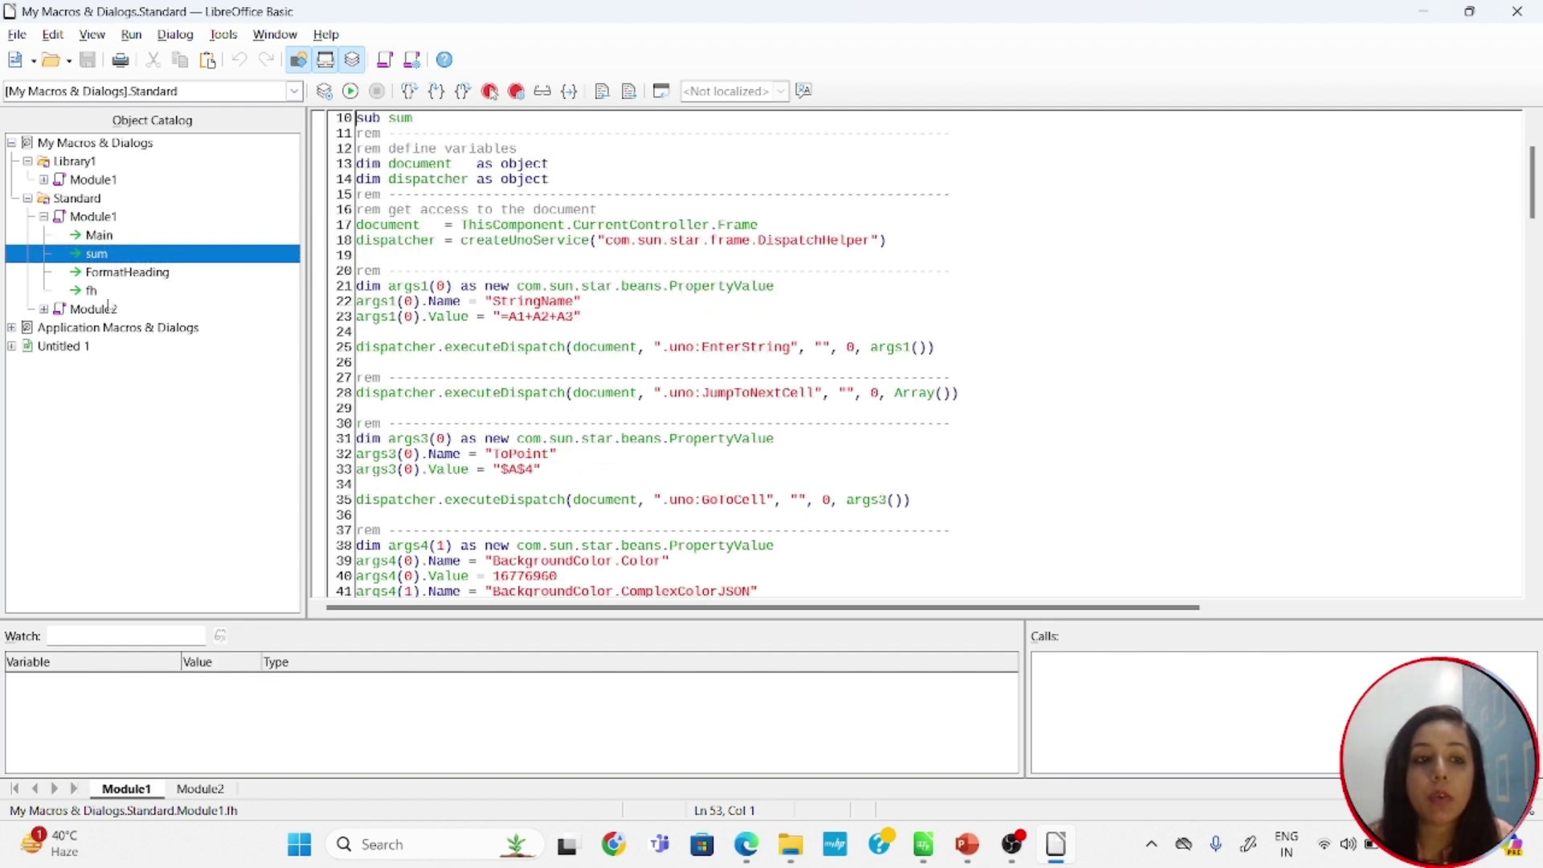
# Show the code of the FormatHeading and fh macros in the Standard library's Module1, and close the Basic editor.
pyautogui.doubleClick(125, 275)
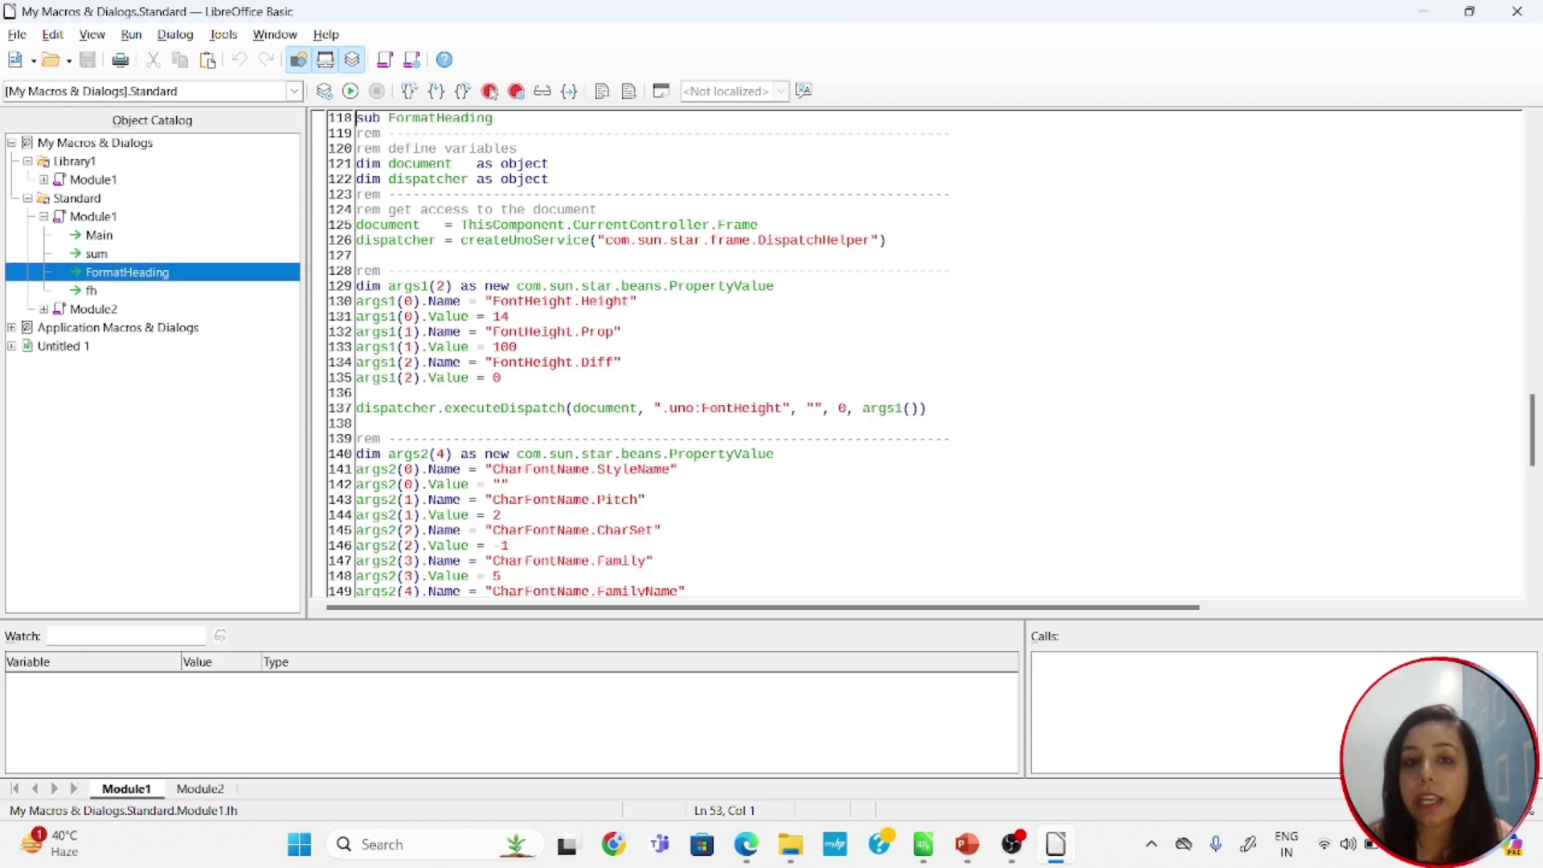
pyautogui.doubleClick(92, 291)
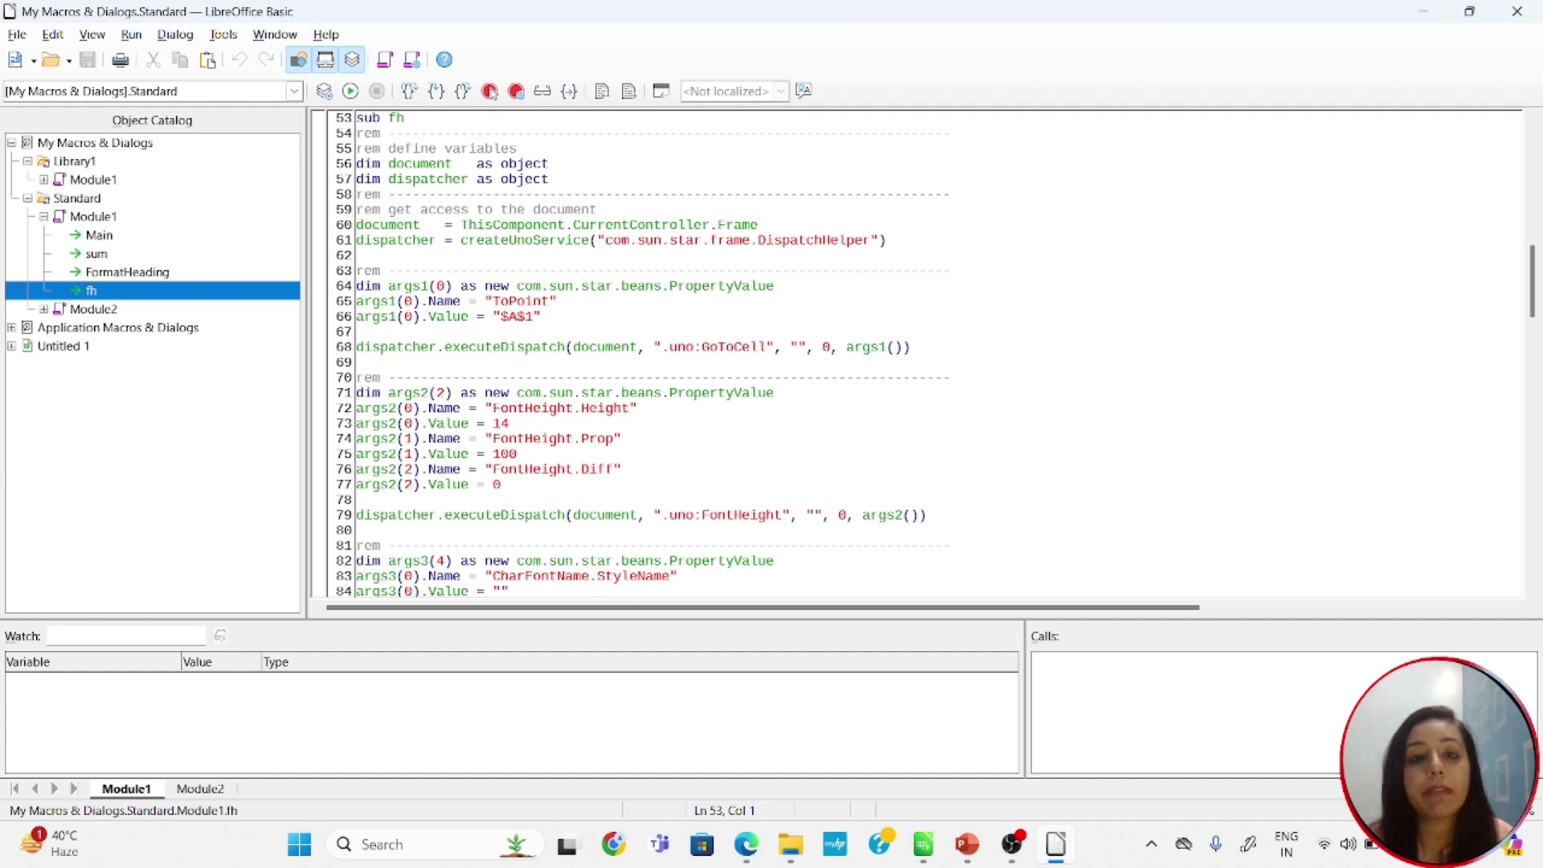
pyautogui.click(1518, 12)
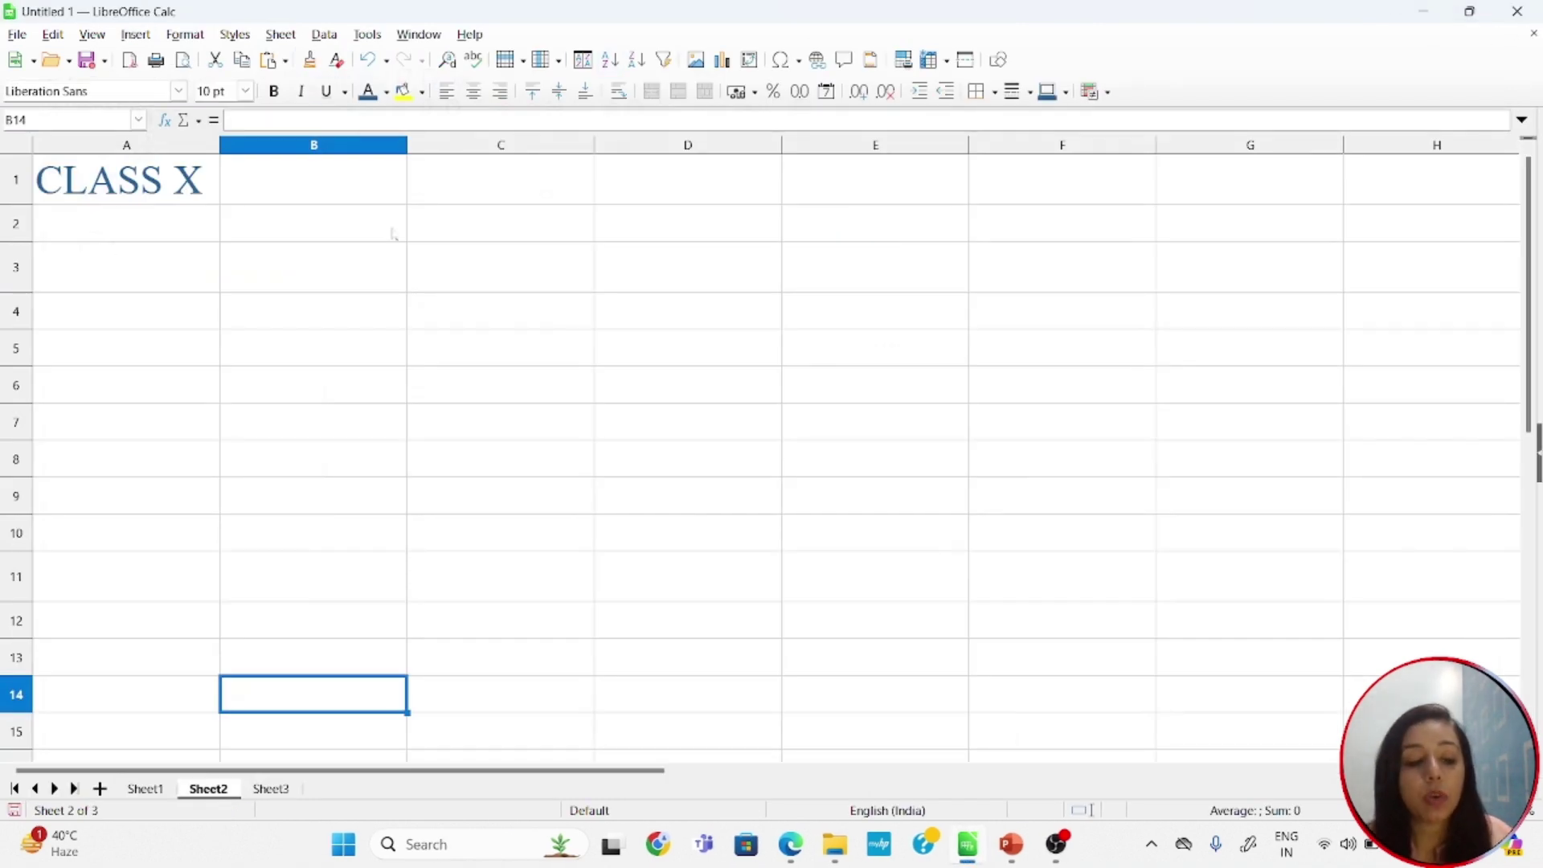
# Switch to PowerPoint, resume the slide show and annotate the Hello macro exercise by underlining Macro, circling Hello and sketching a boxed Hello.
pyautogui.hotkey('alt', 'Tab')
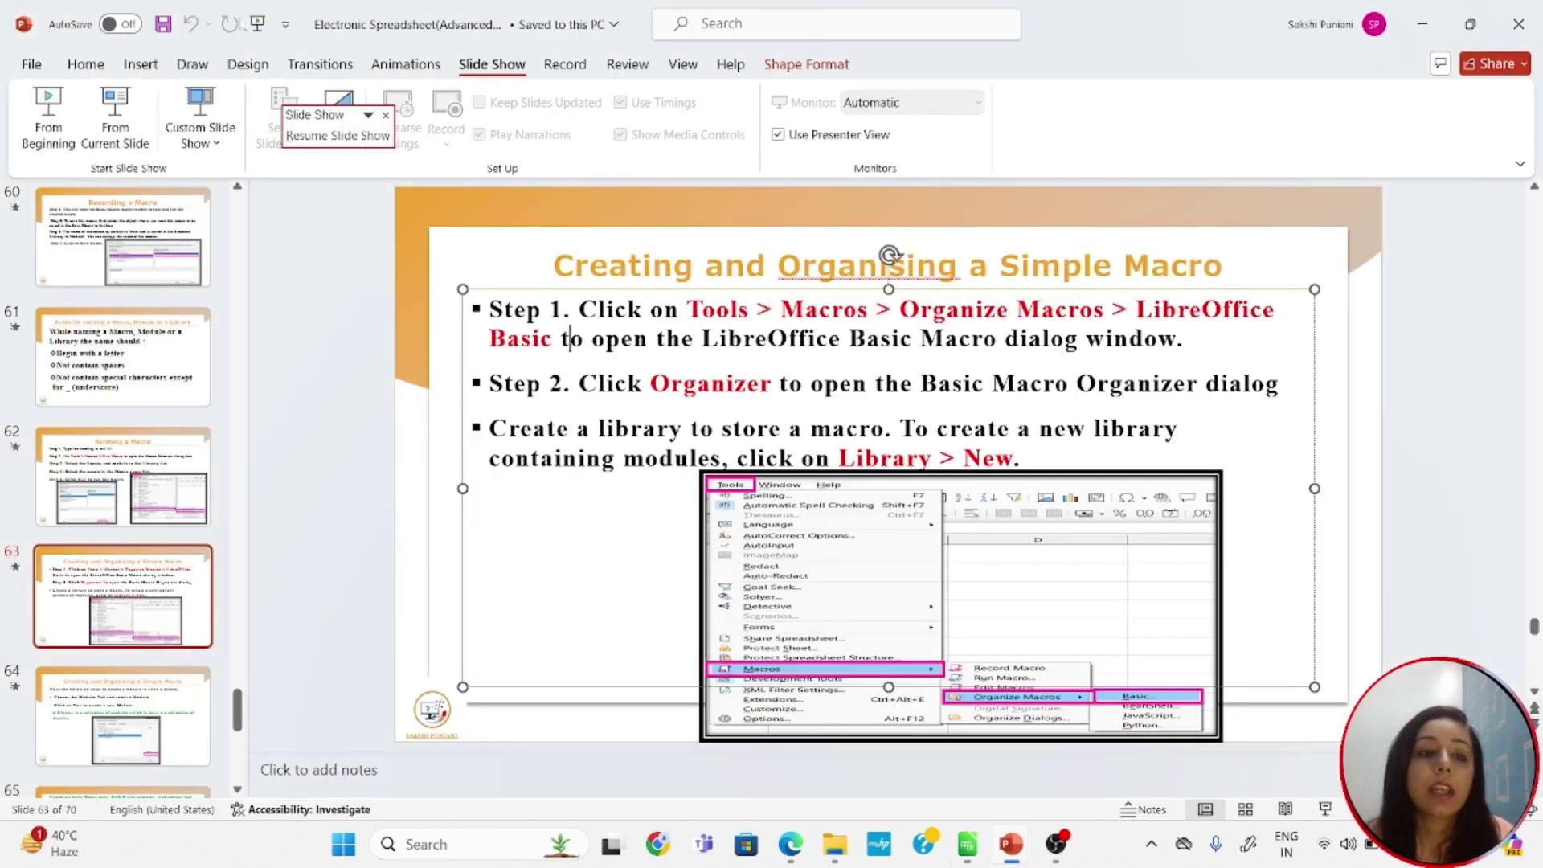
pyautogui.click(338, 135)
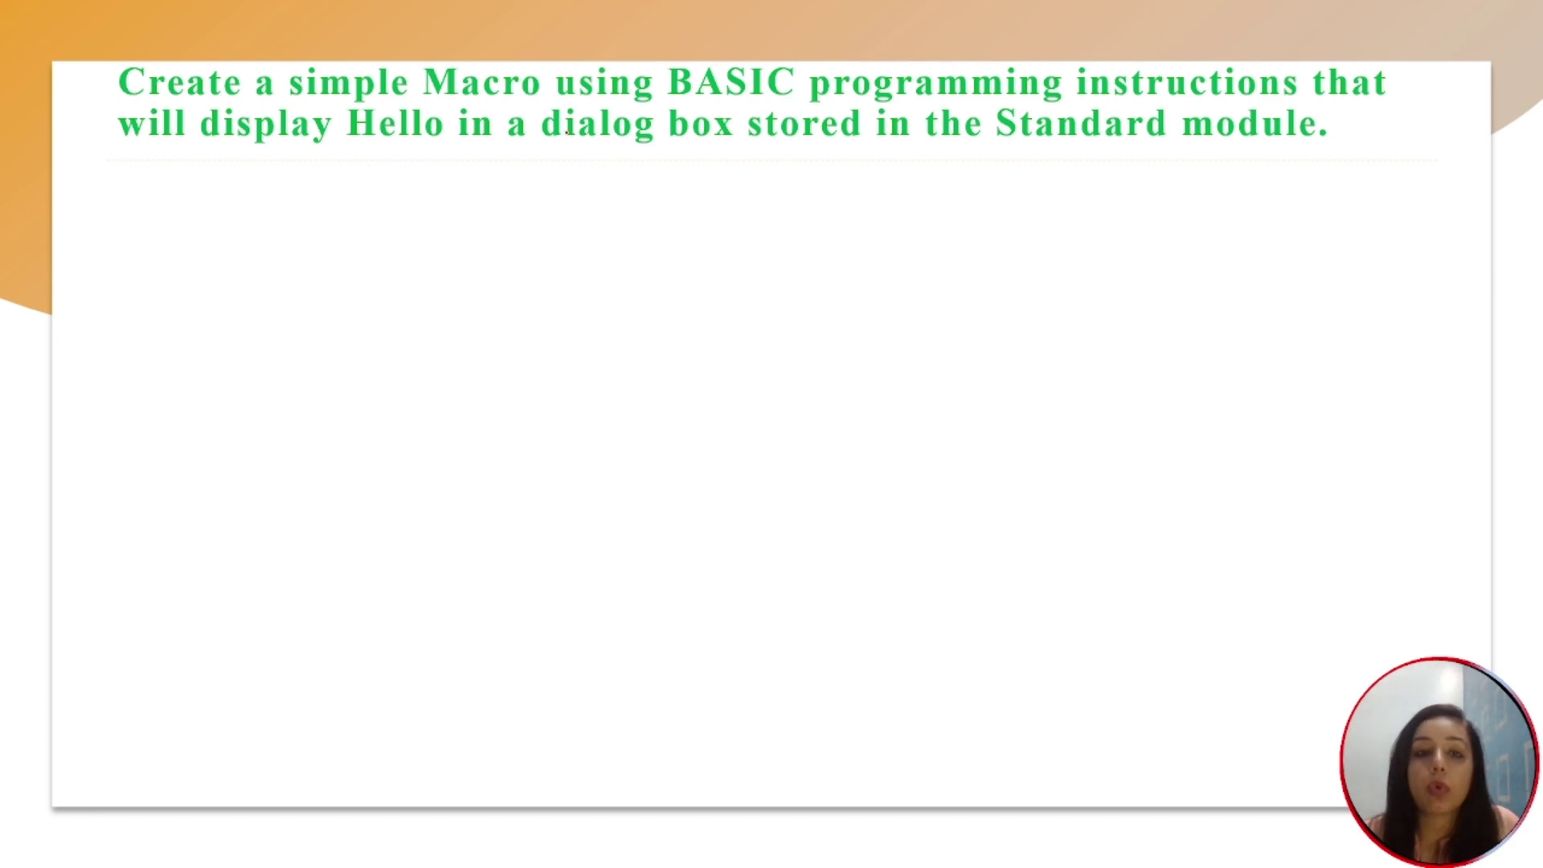
pyautogui.moveTo(423, 102); pyautogui.dragTo(499, 114)
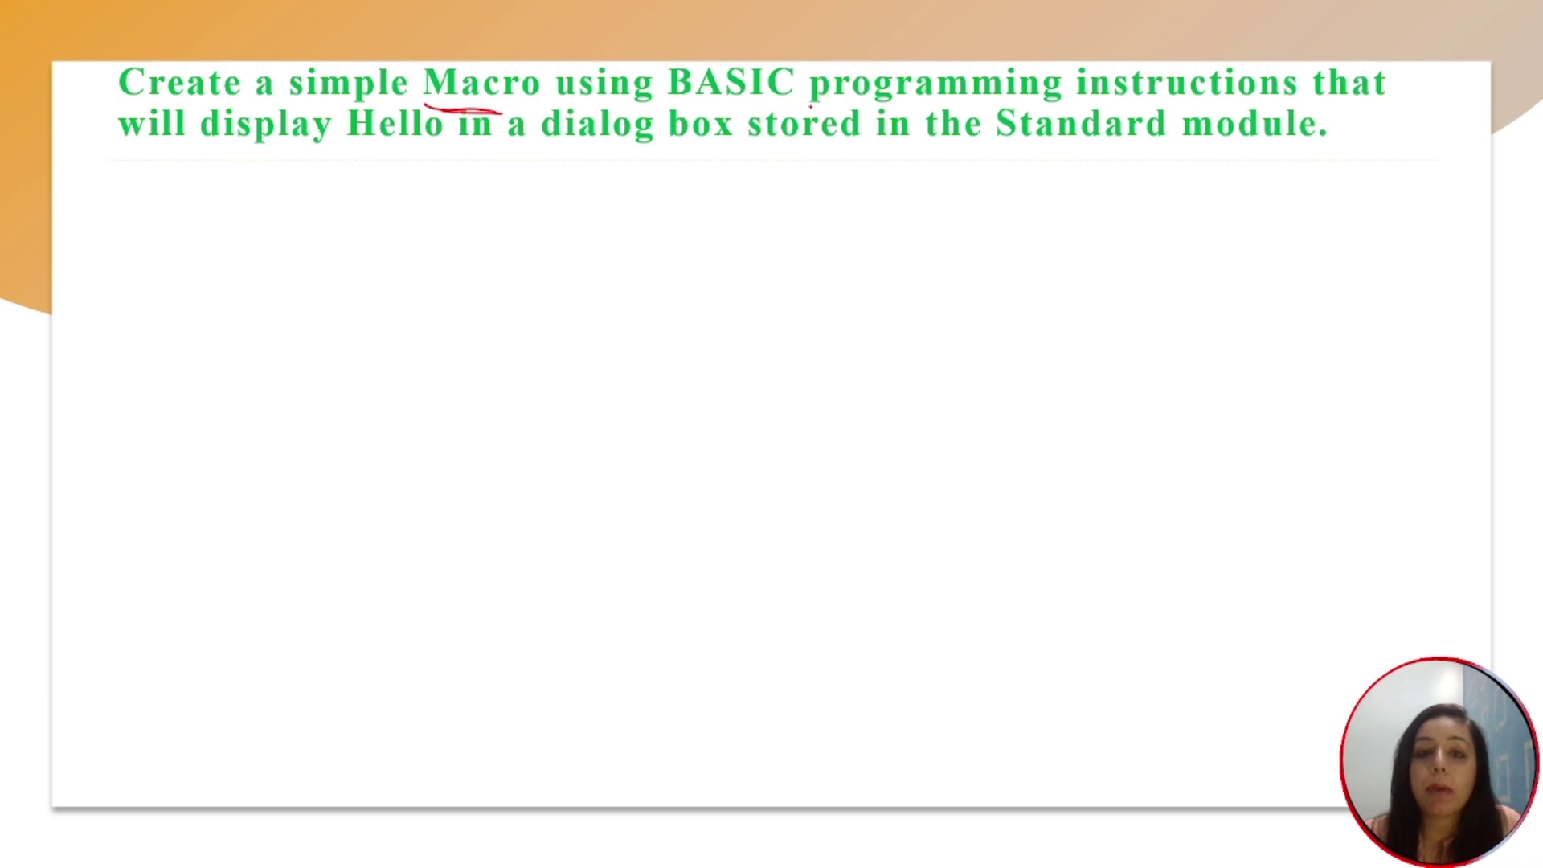
pyautogui.moveTo(362, 156)
pyautogui.mouseDown()
pyautogui.moveTo(418, 98)
pyautogui.moveTo(374, 165)
pyautogui.moveTo(424, 160)
pyautogui.mouseUp()
pyautogui.moveTo(827, 167); pyautogui.dragTo(817, 240)
pyautogui.moveTo(829, 169)
pyautogui.mouseDown()
pyautogui.moveTo(897, 225)
pyautogui.moveTo(820, 241)
pyautogui.moveTo(828, 215)
pyautogui.moveTo(899, 205)
pyautogui.mouseUp()
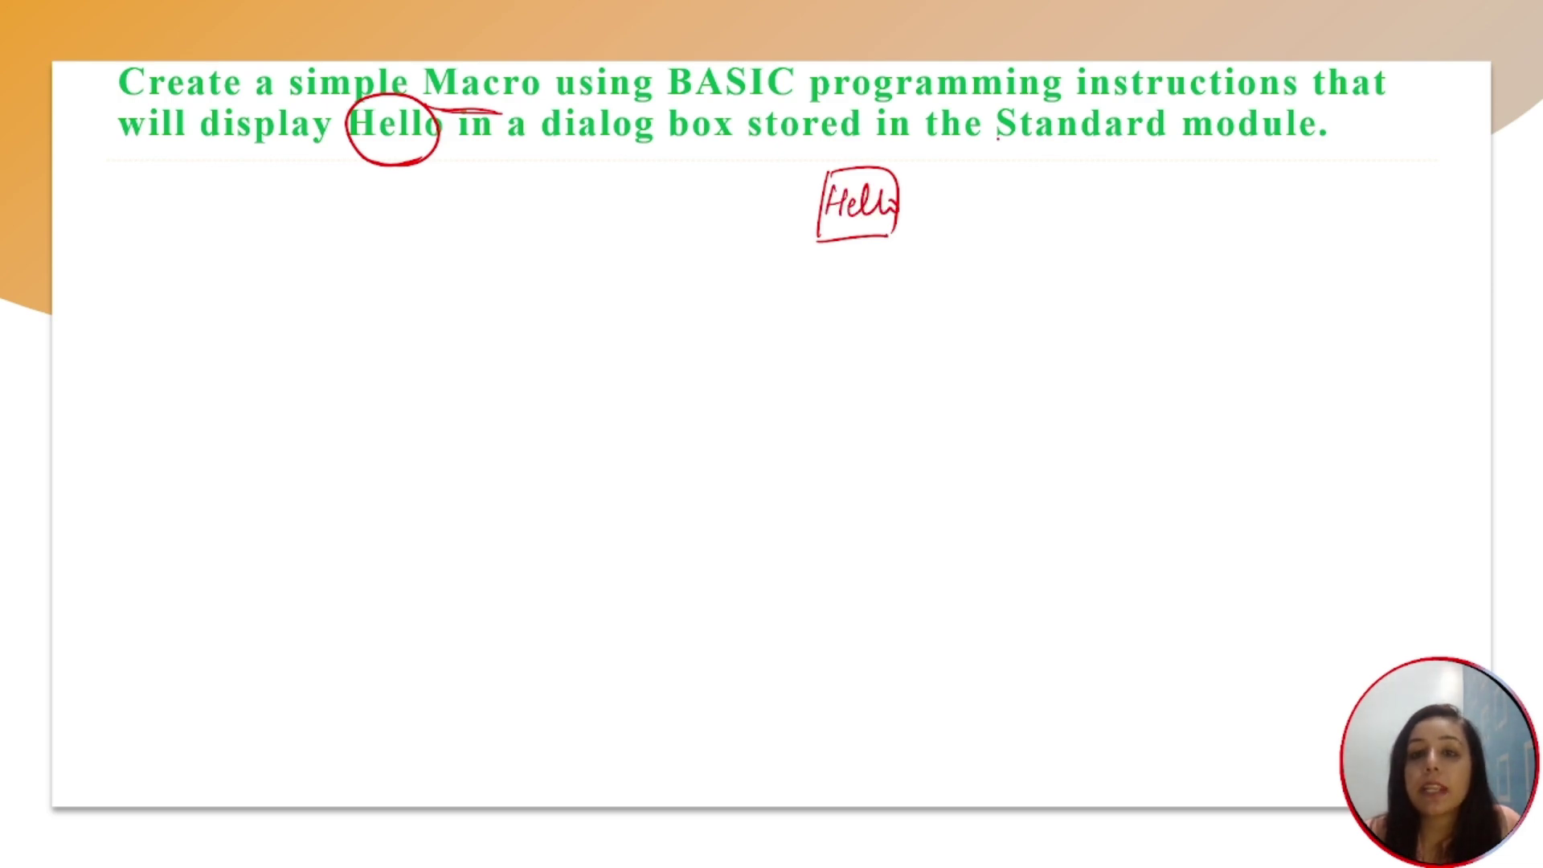
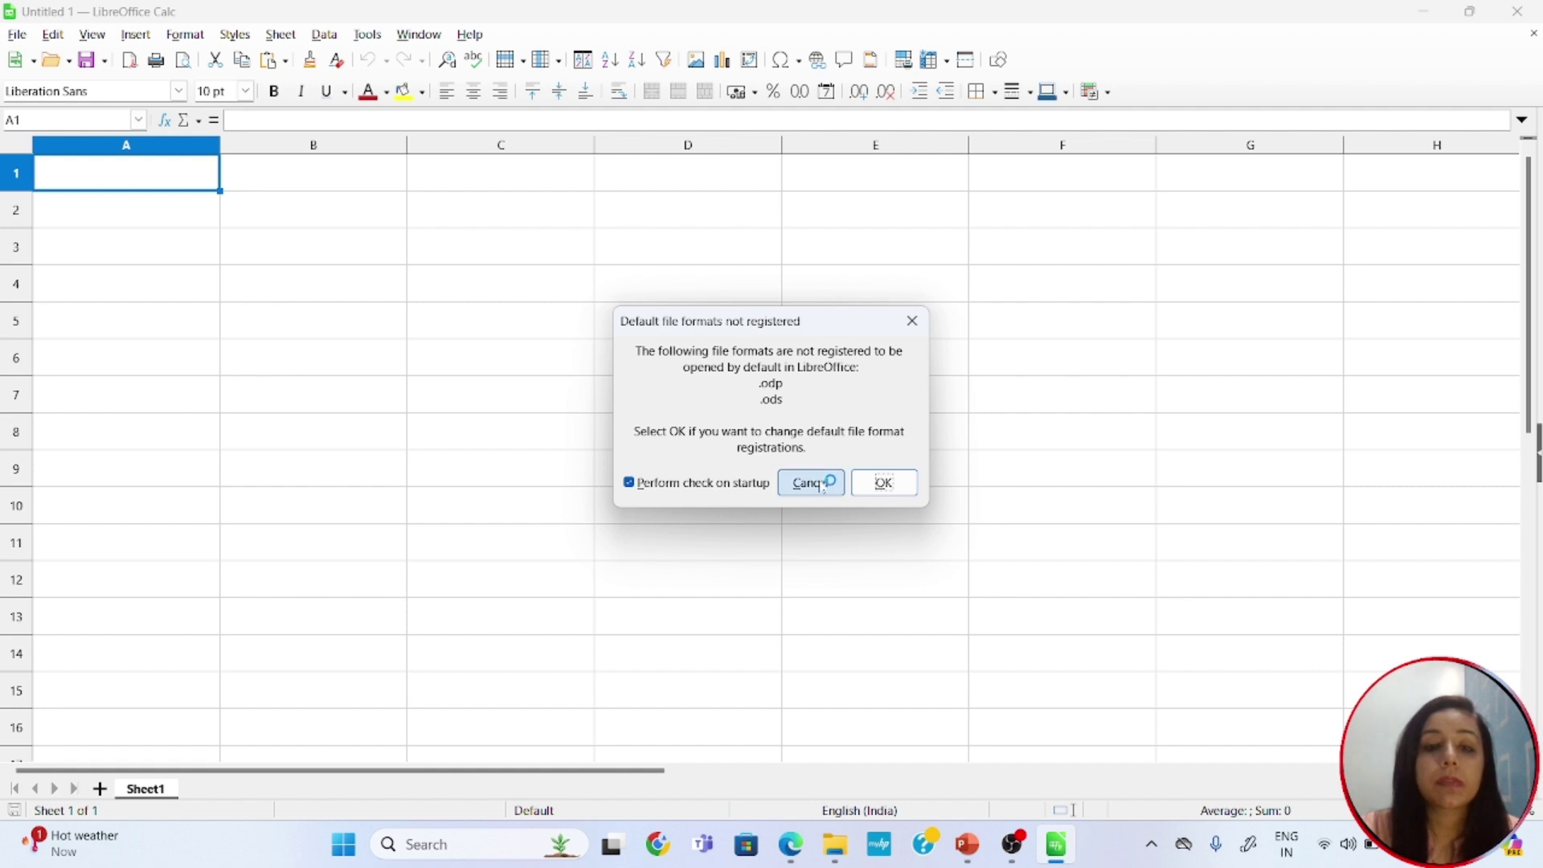
# Dismiss the file format registration prompt in Calc and open the Main macro of the Standard library's Module2 for editing.
pyautogui.click(812, 483)
pyautogui.click(369, 35)
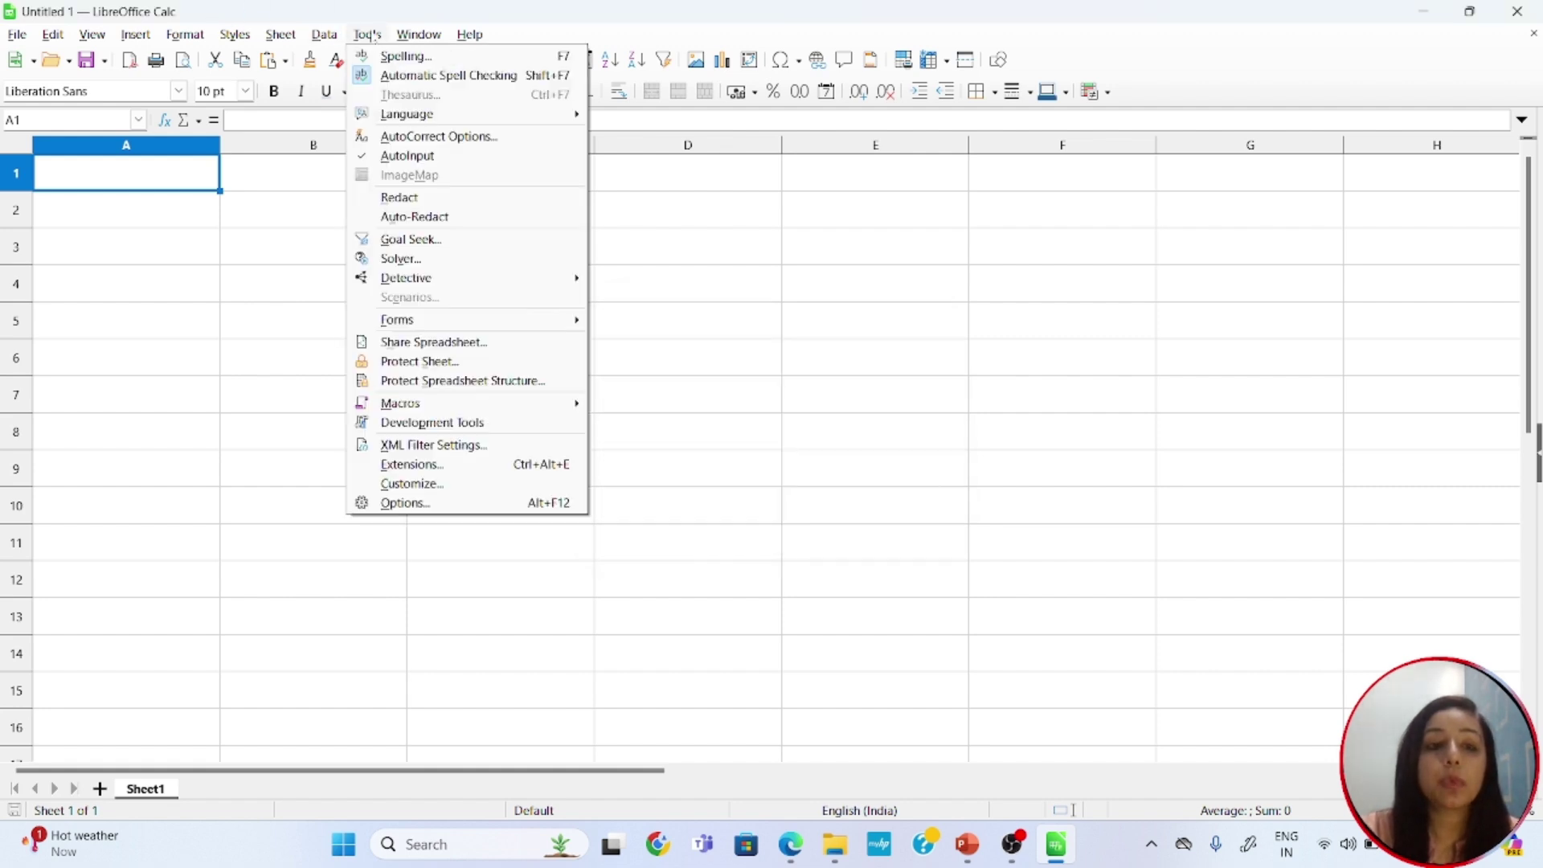
pyautogui.moveTo(429, 402)
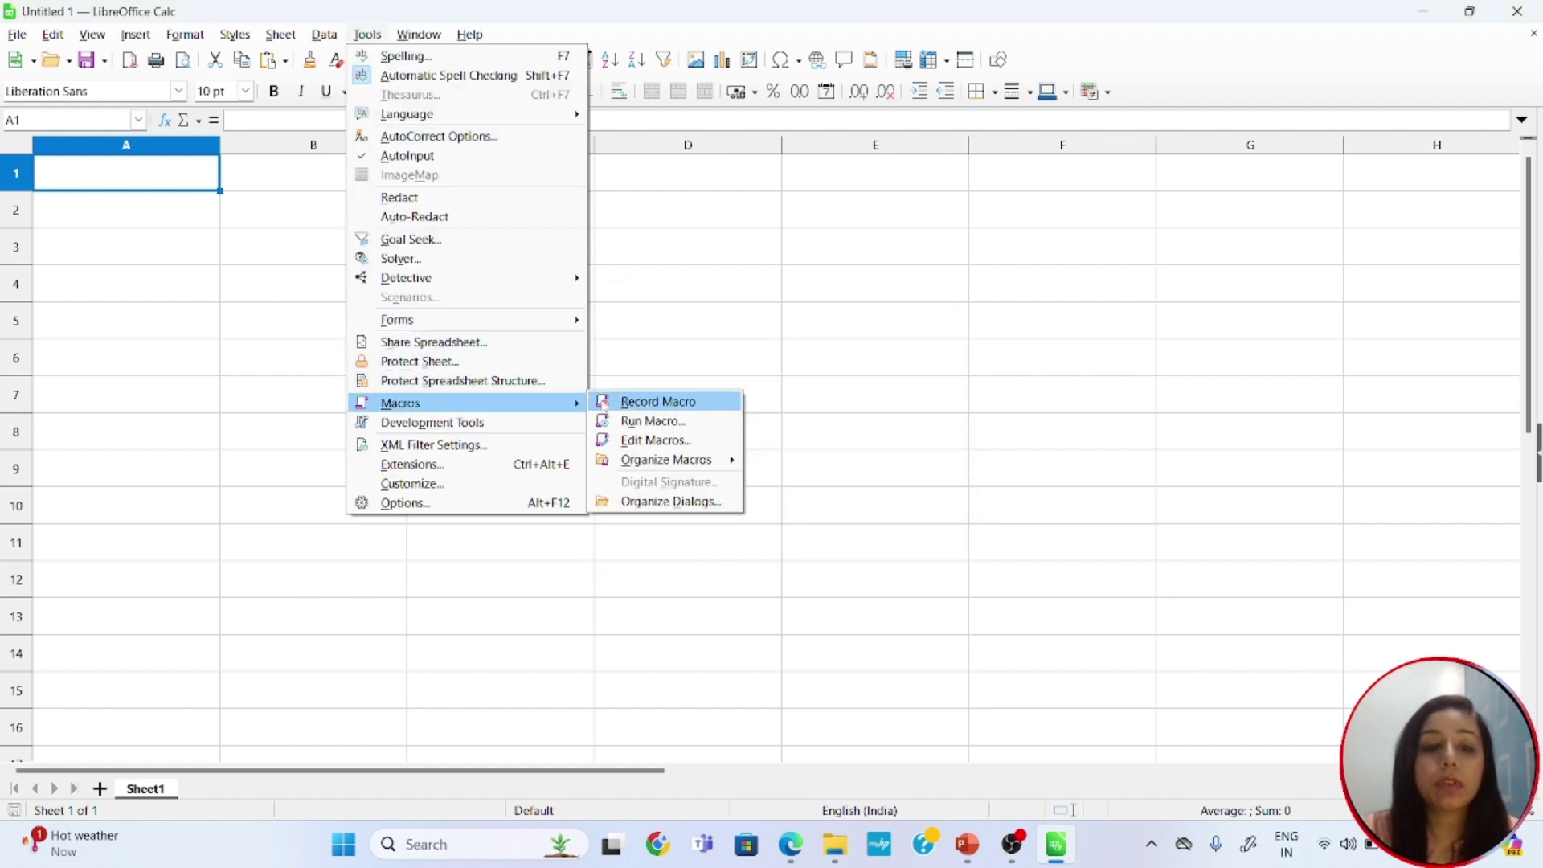
pyautogui.moveTo(665, 469)
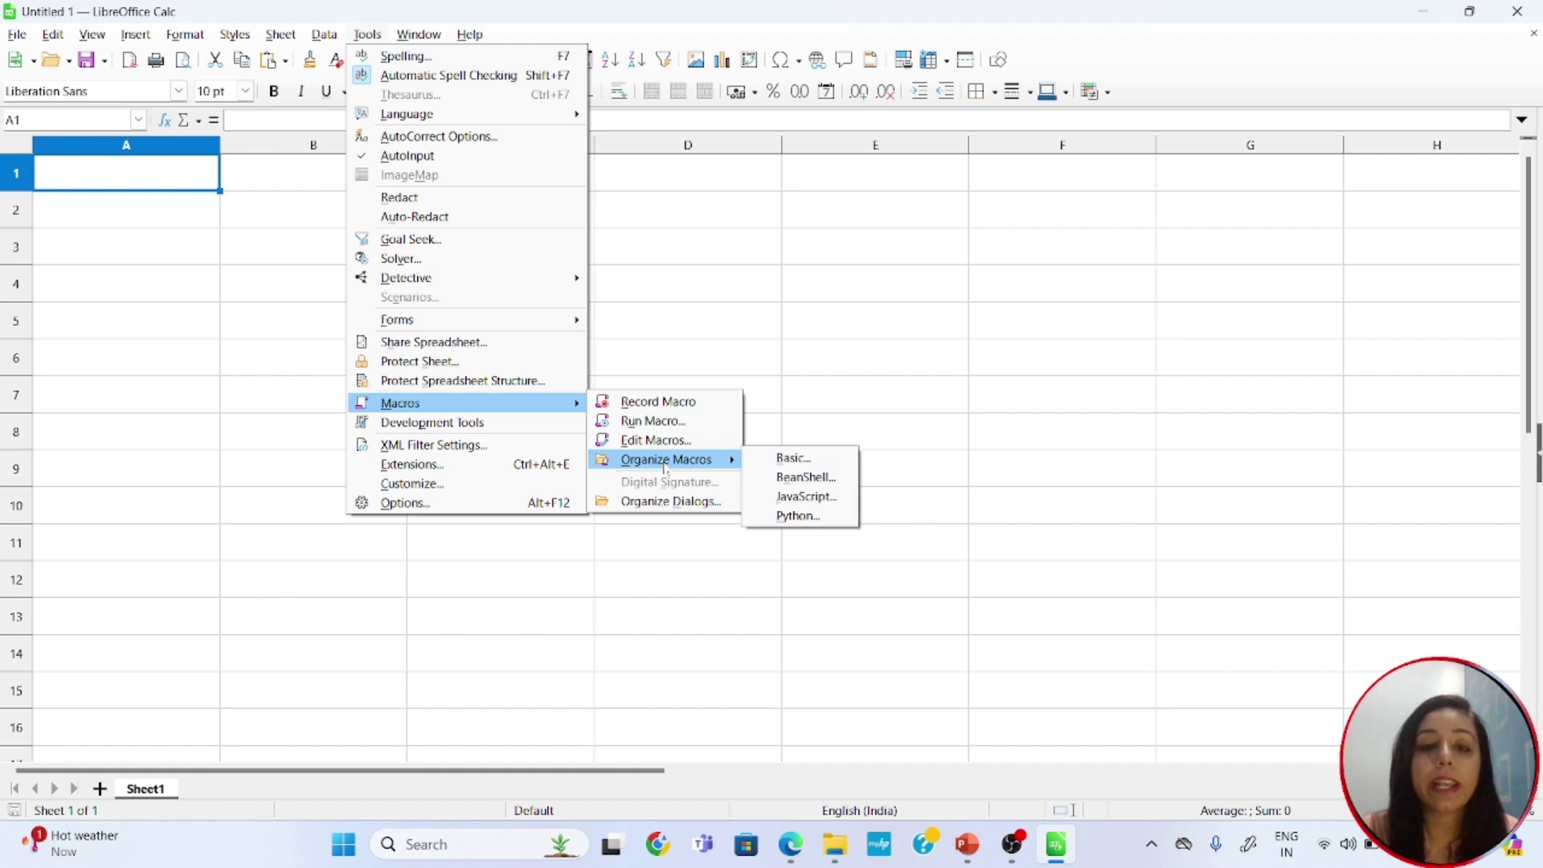
pyautogui.click(779, 458)
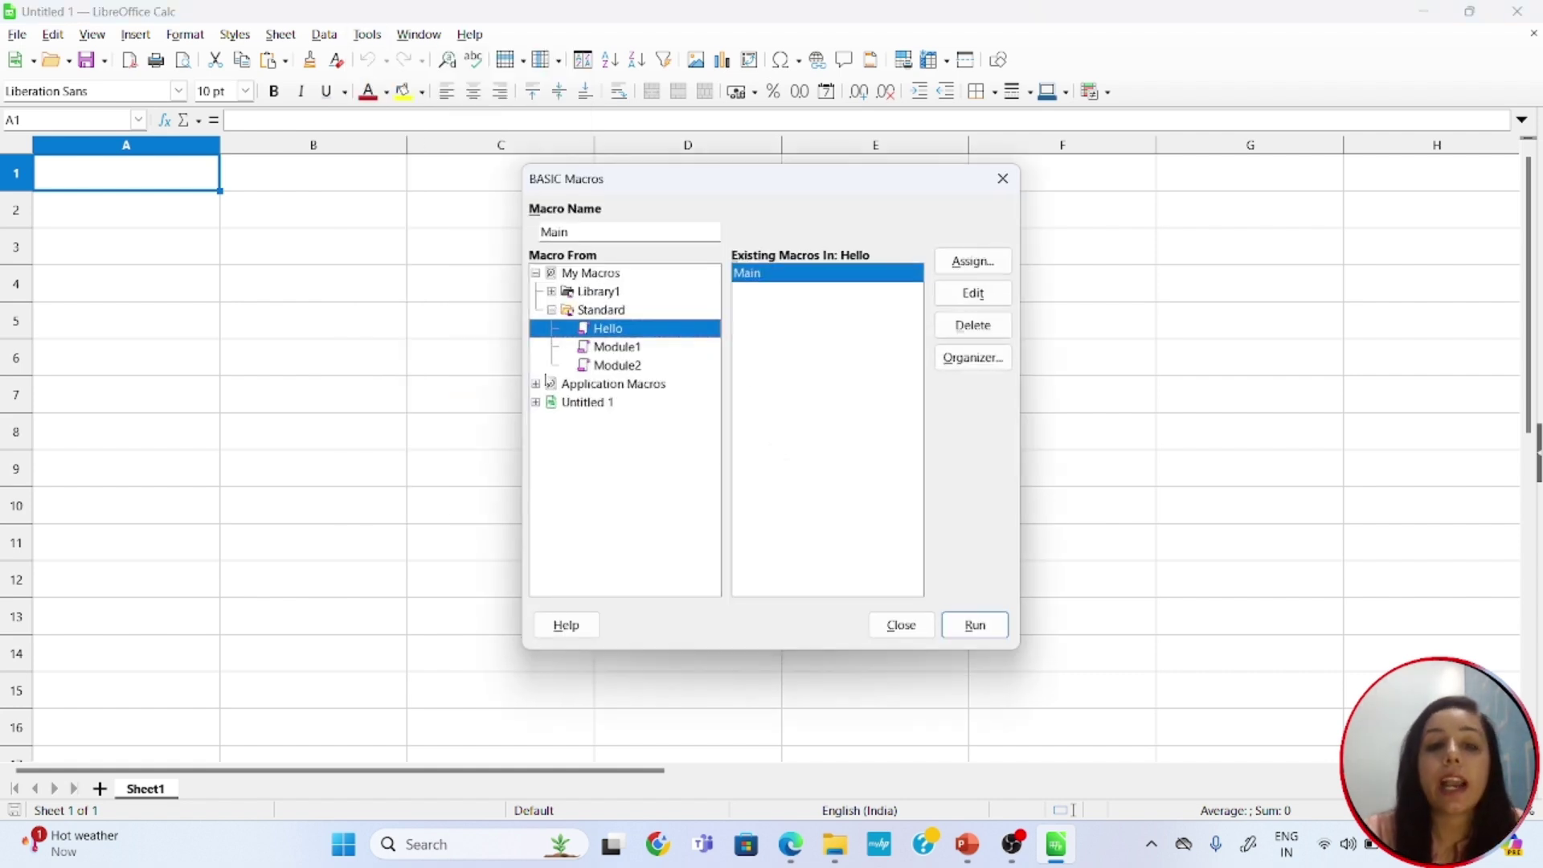
pyautogui.click(535, 402)
pyautogui.click(586, 403)
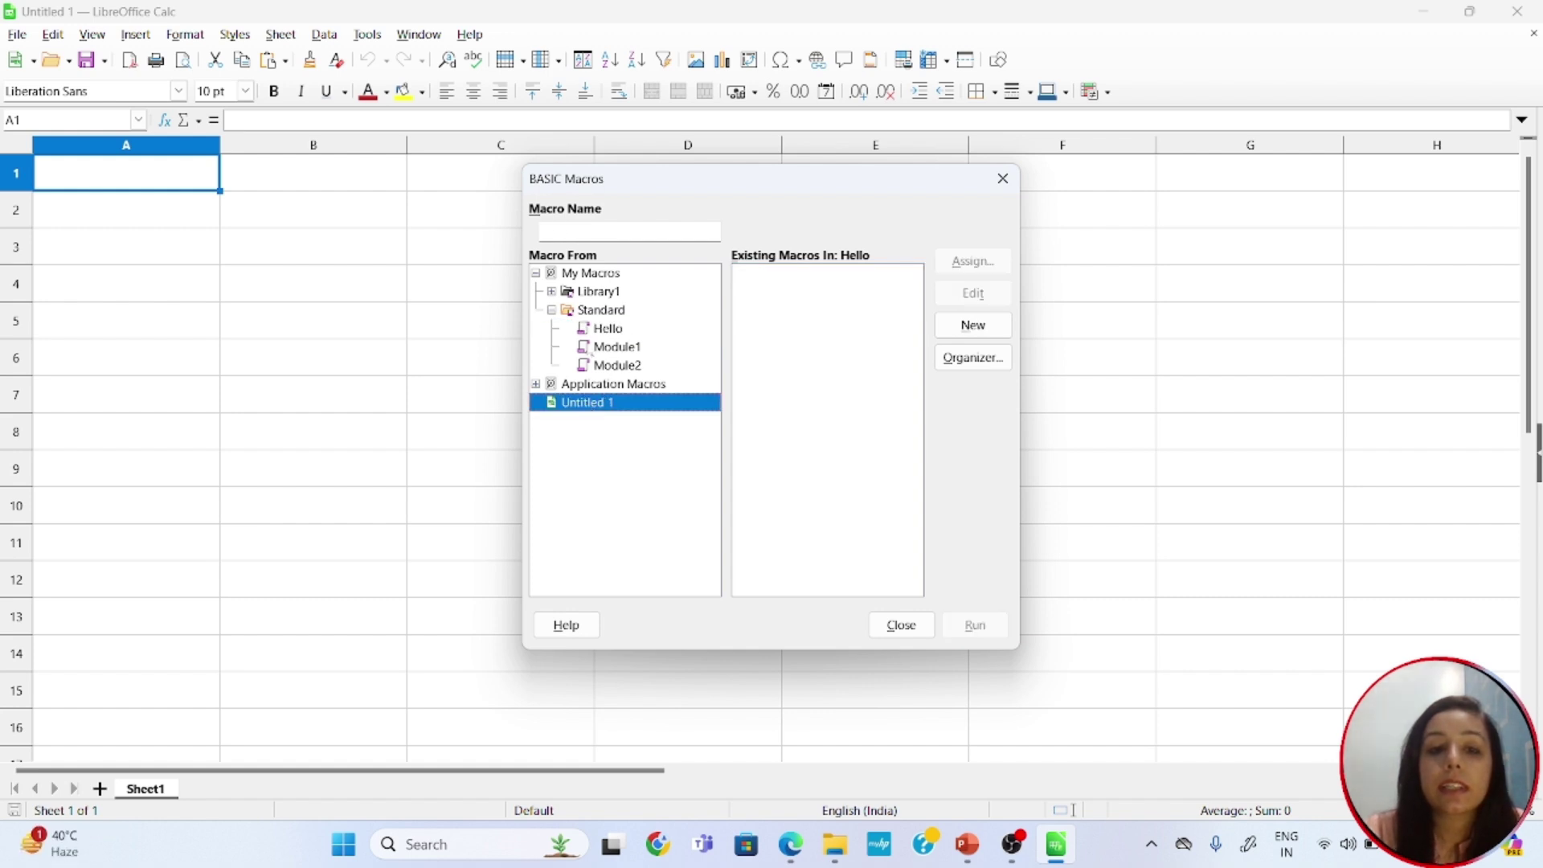
pyautogui.click(594, 351)
pyautogui.click(603, 365)
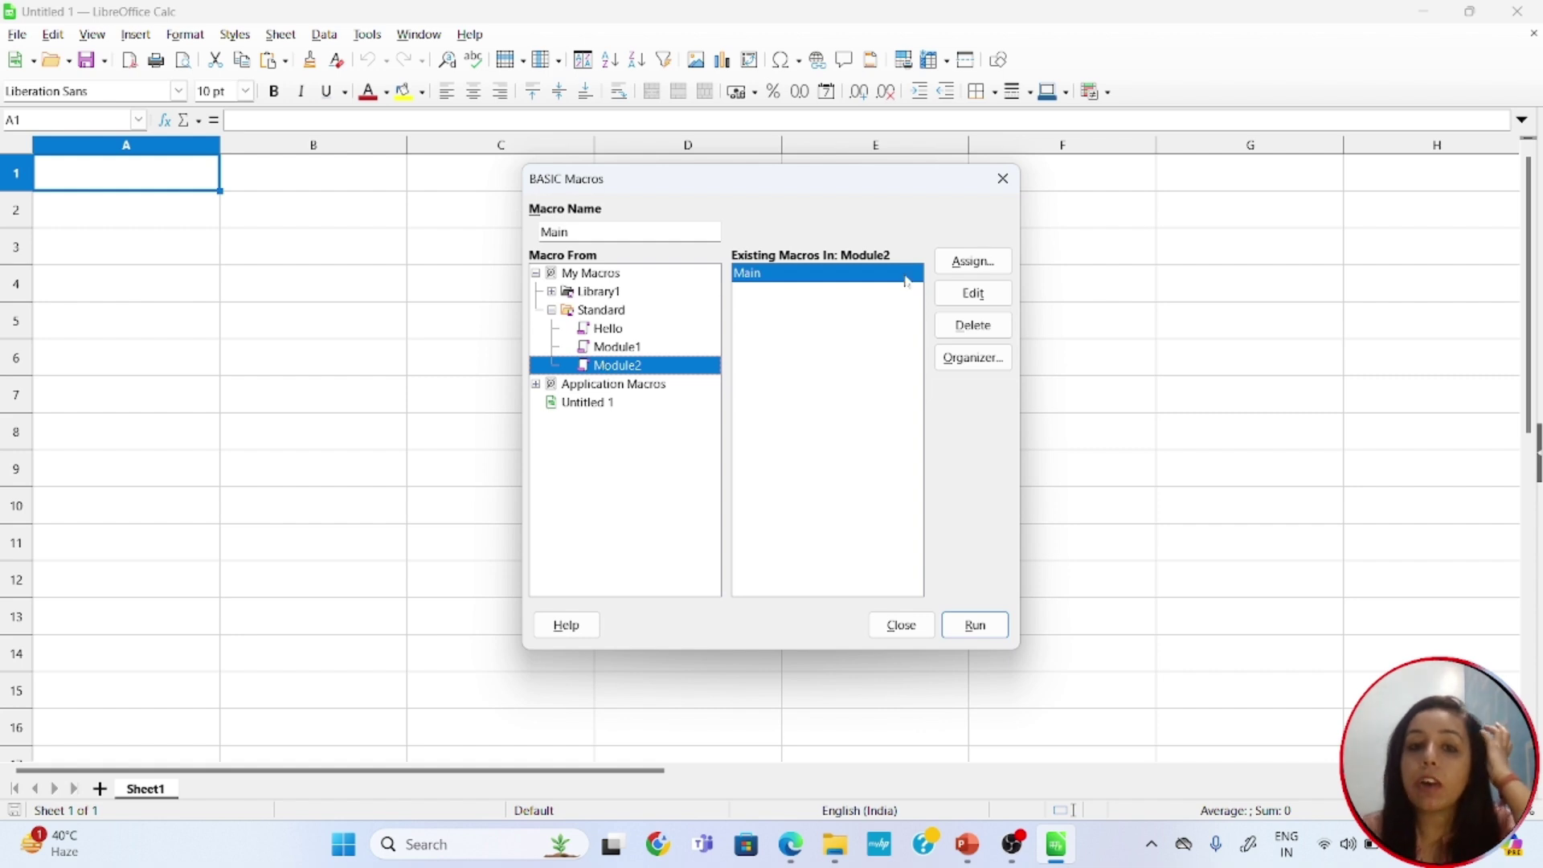
pyautogui.click(974, 292)
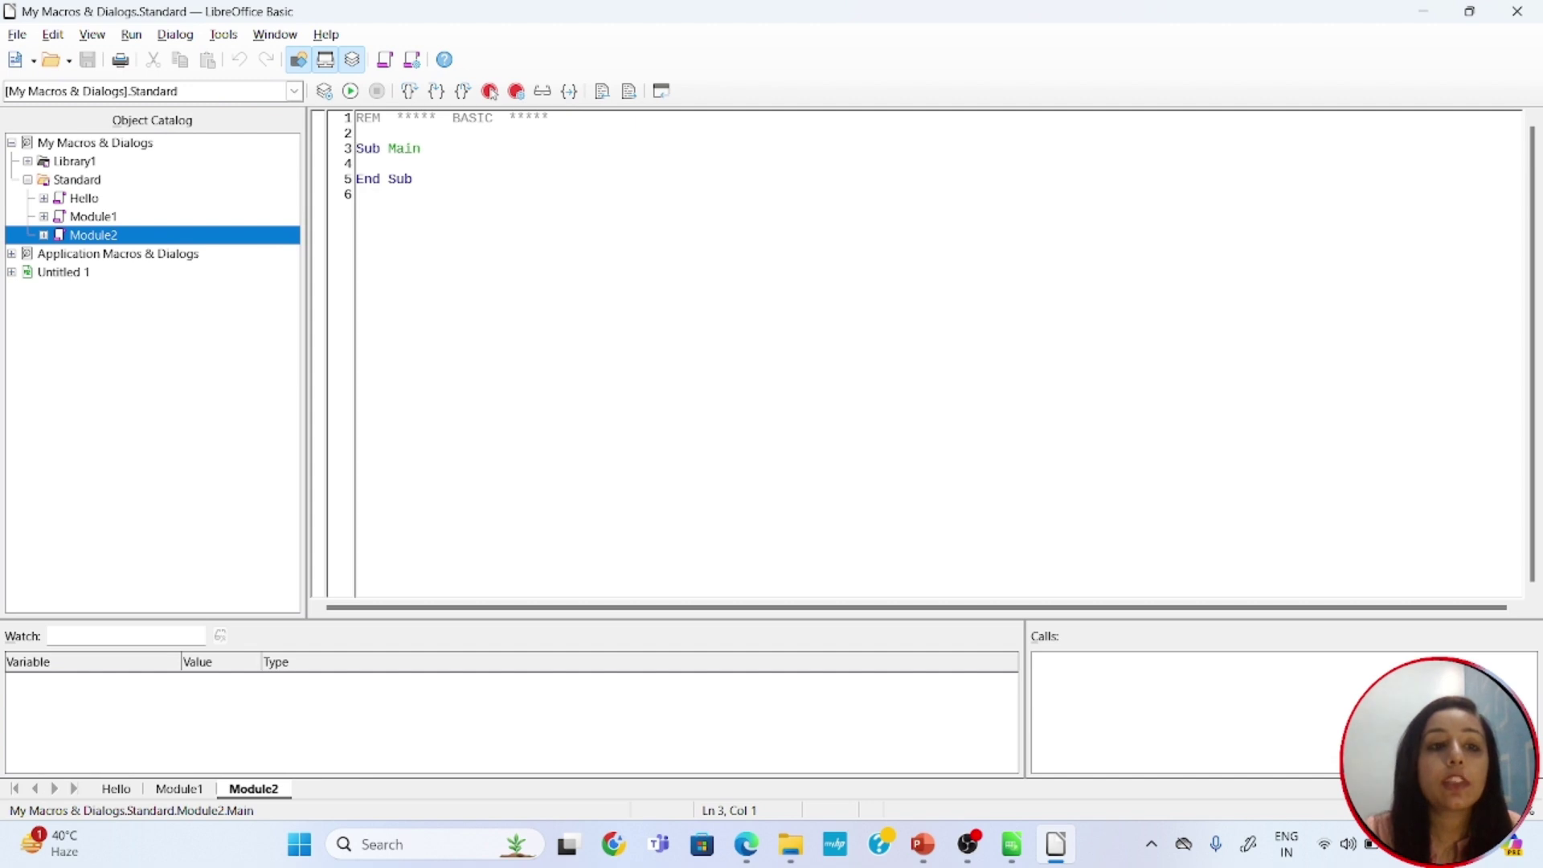
# Declare a function with the line Function Show() below the Main macro in Module2.
pyautogui.press('Return')
pyautogui.press('Return')
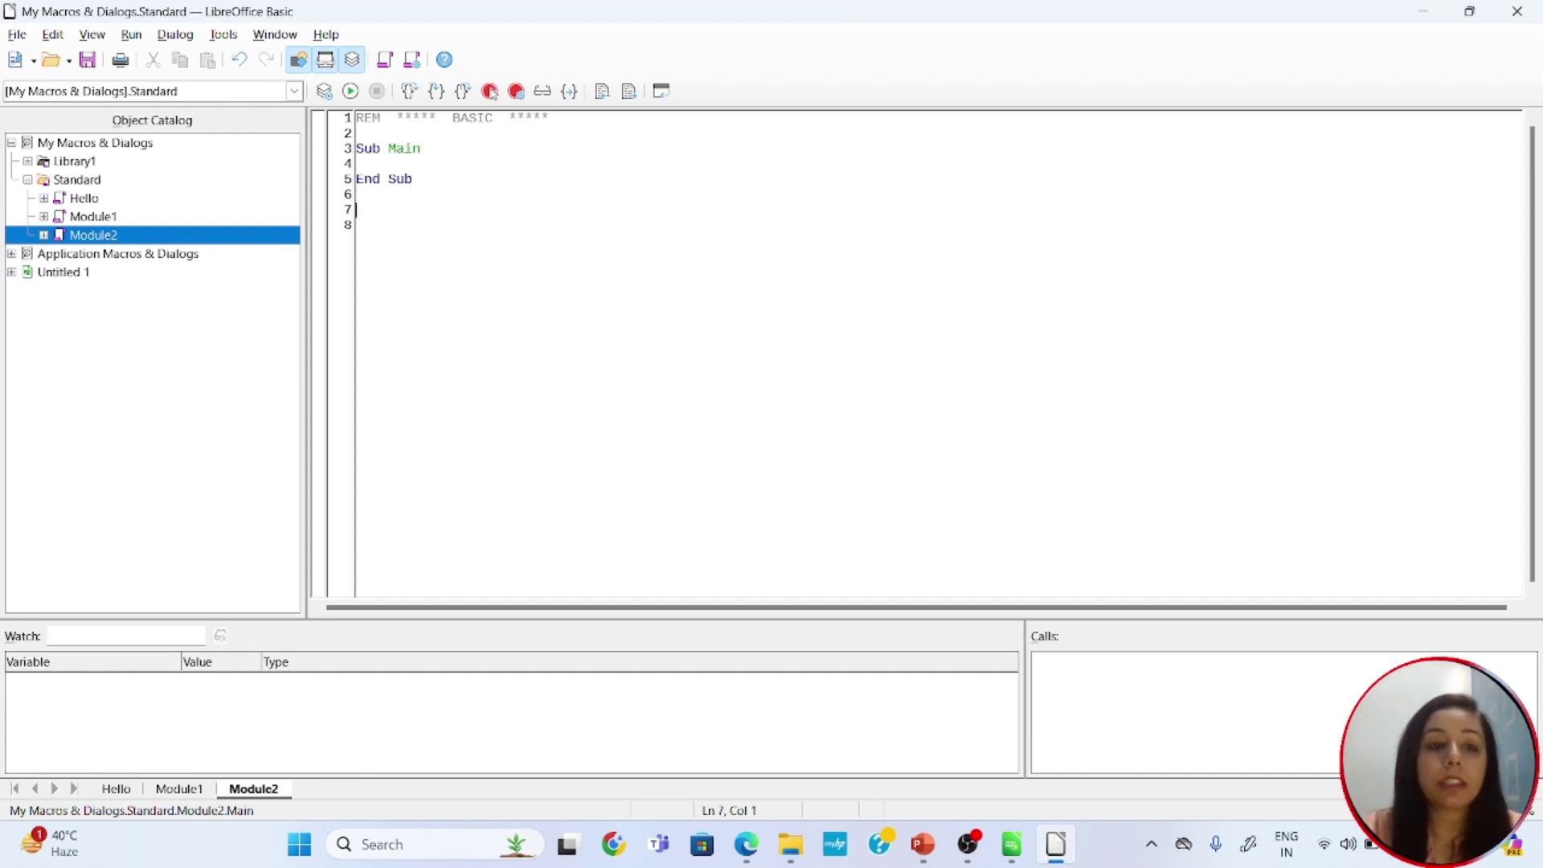
pyautogui.write('Funct')
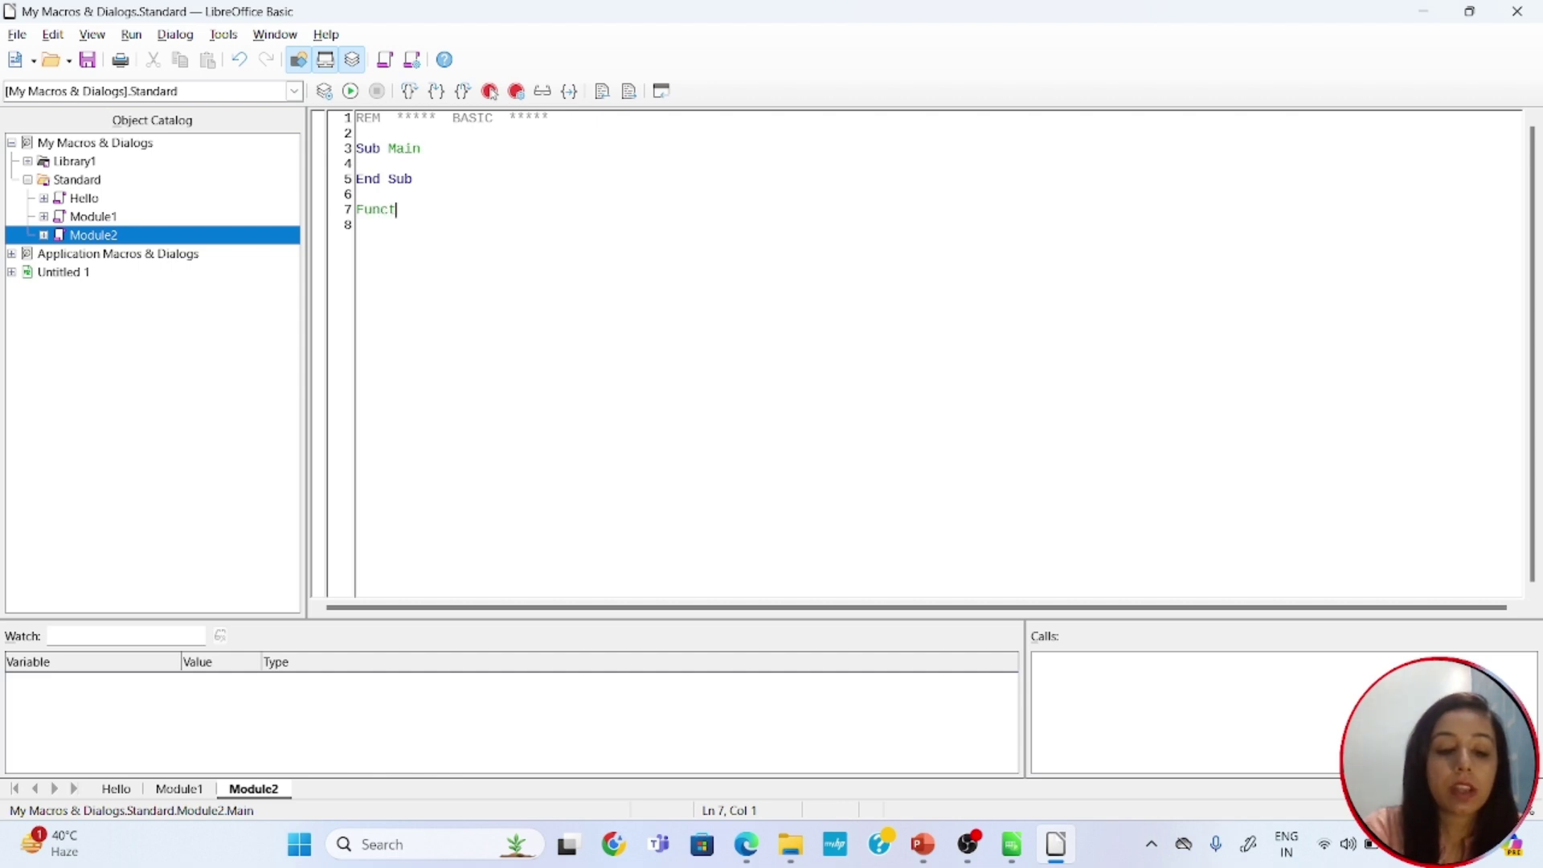
pyautogui.write('io')
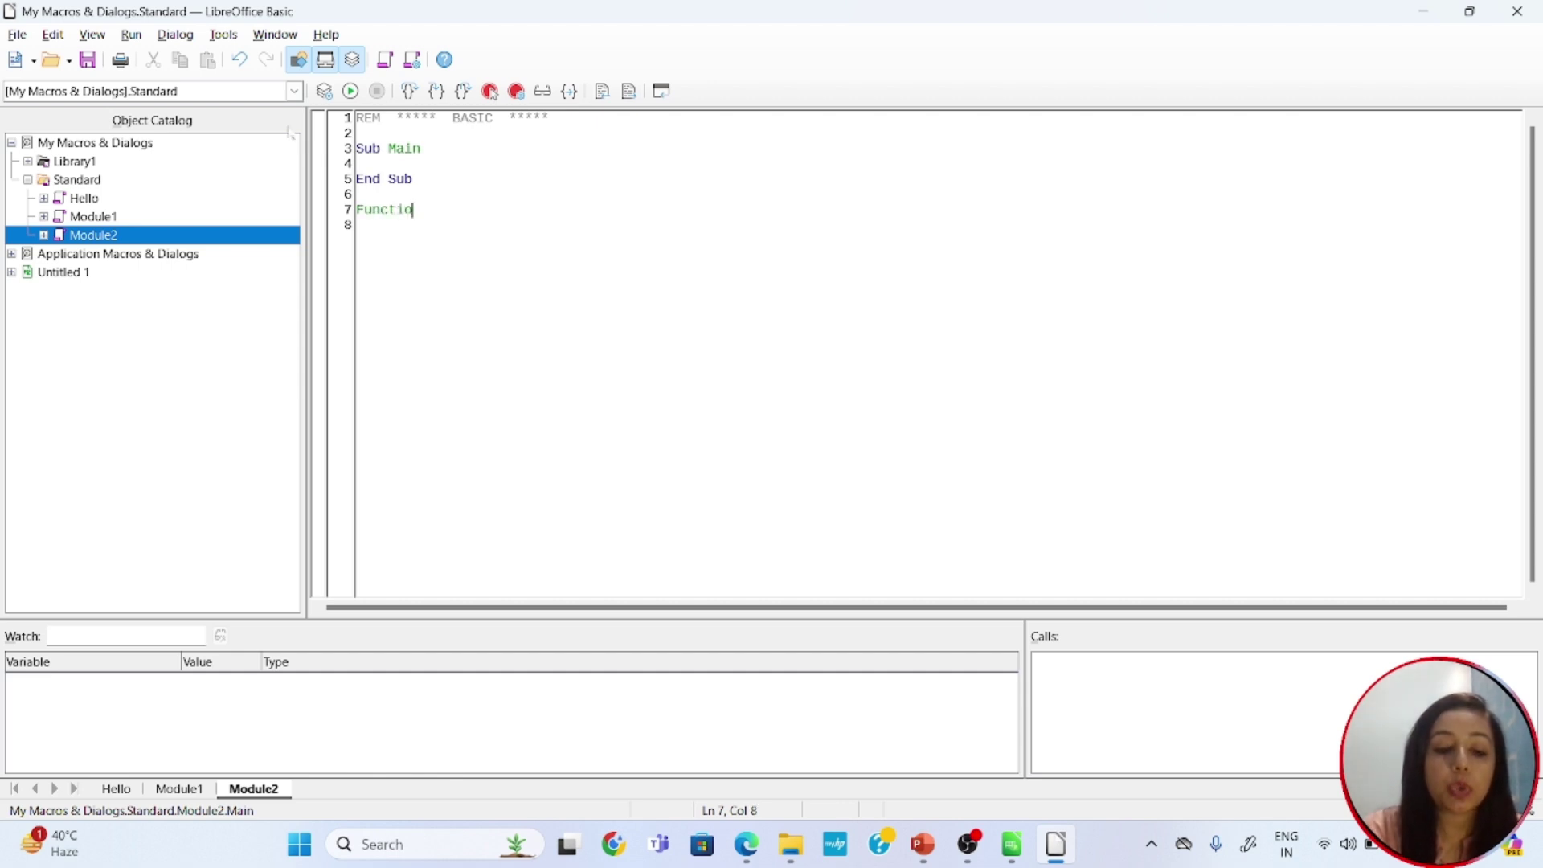
pyautogui.write('n Sho')
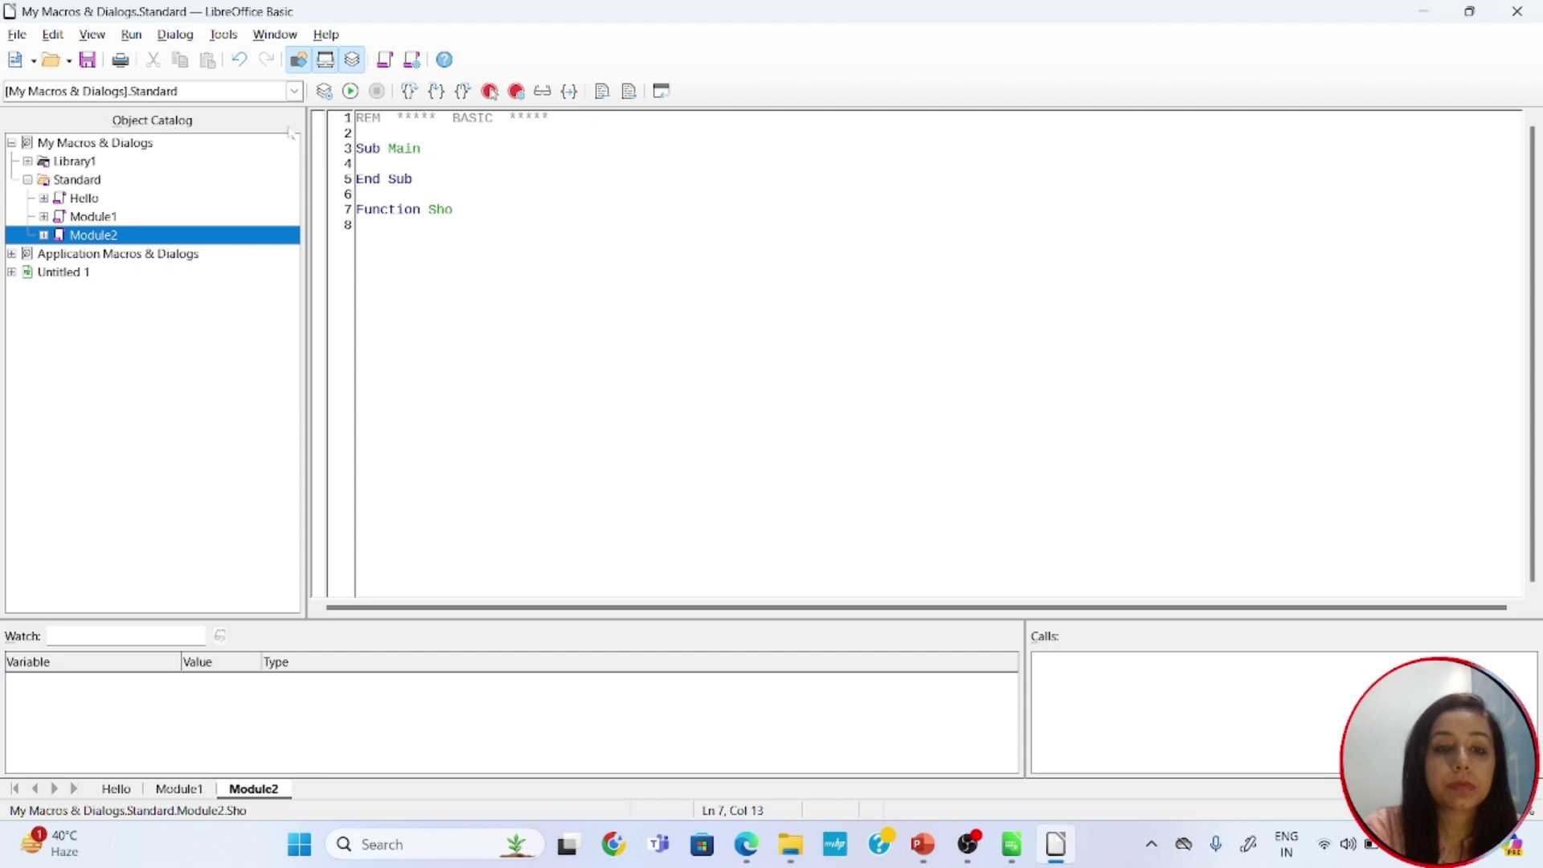
pyautogui.write('w()')
pyautogui.press('Return')
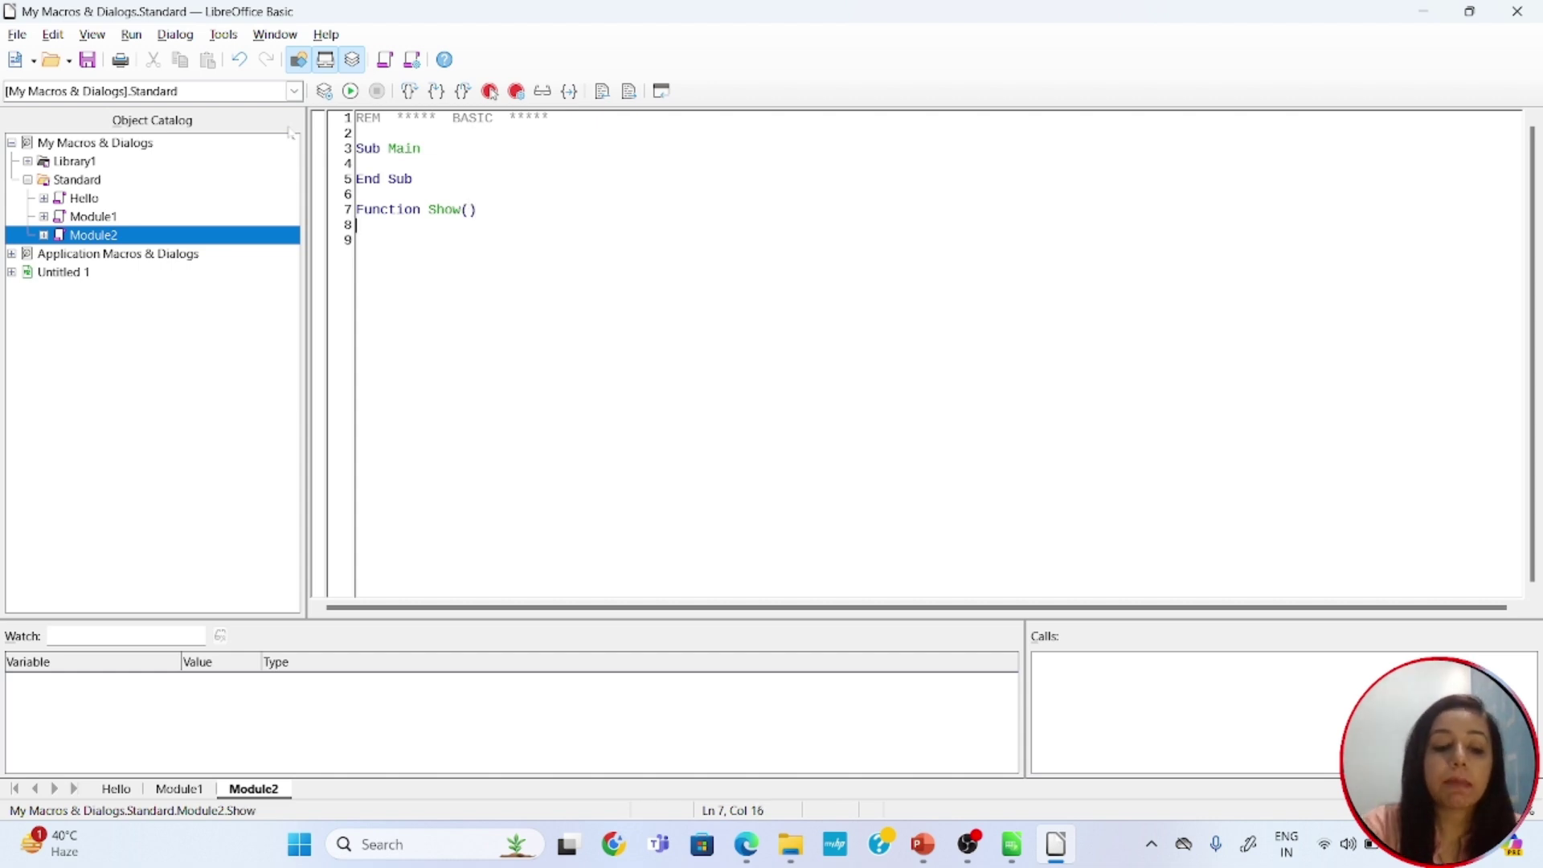
# Add the statement Show=10 to the function body and close the function with end Function.
pyautogui.write('Shi')
pyautogui.press('BackSpace')
pyautogui.write('ow=1')
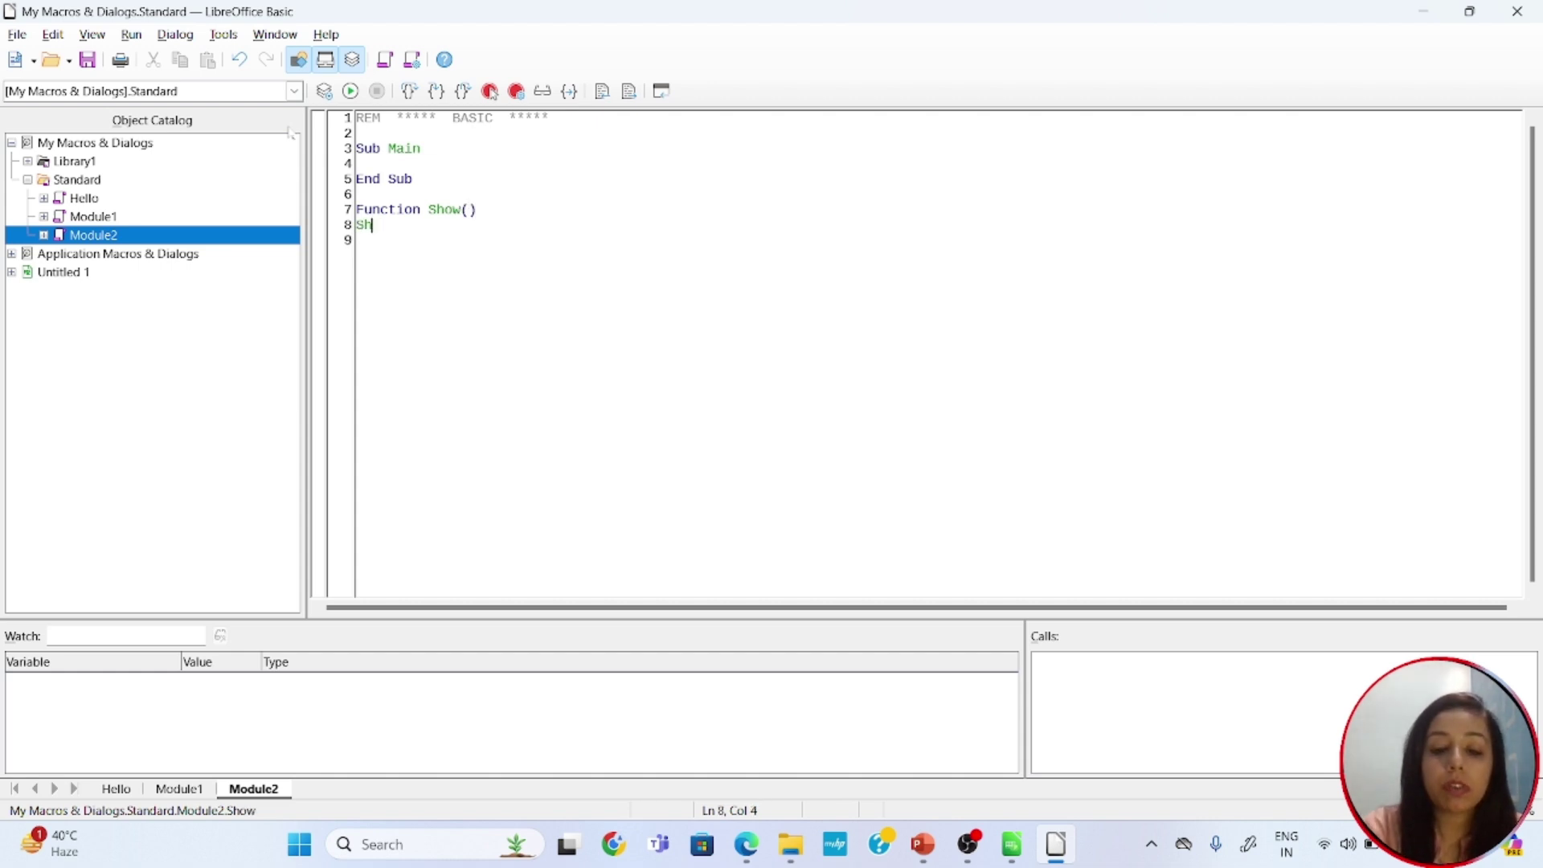
pyautogui.write('0')
pyautogui.press('Return')
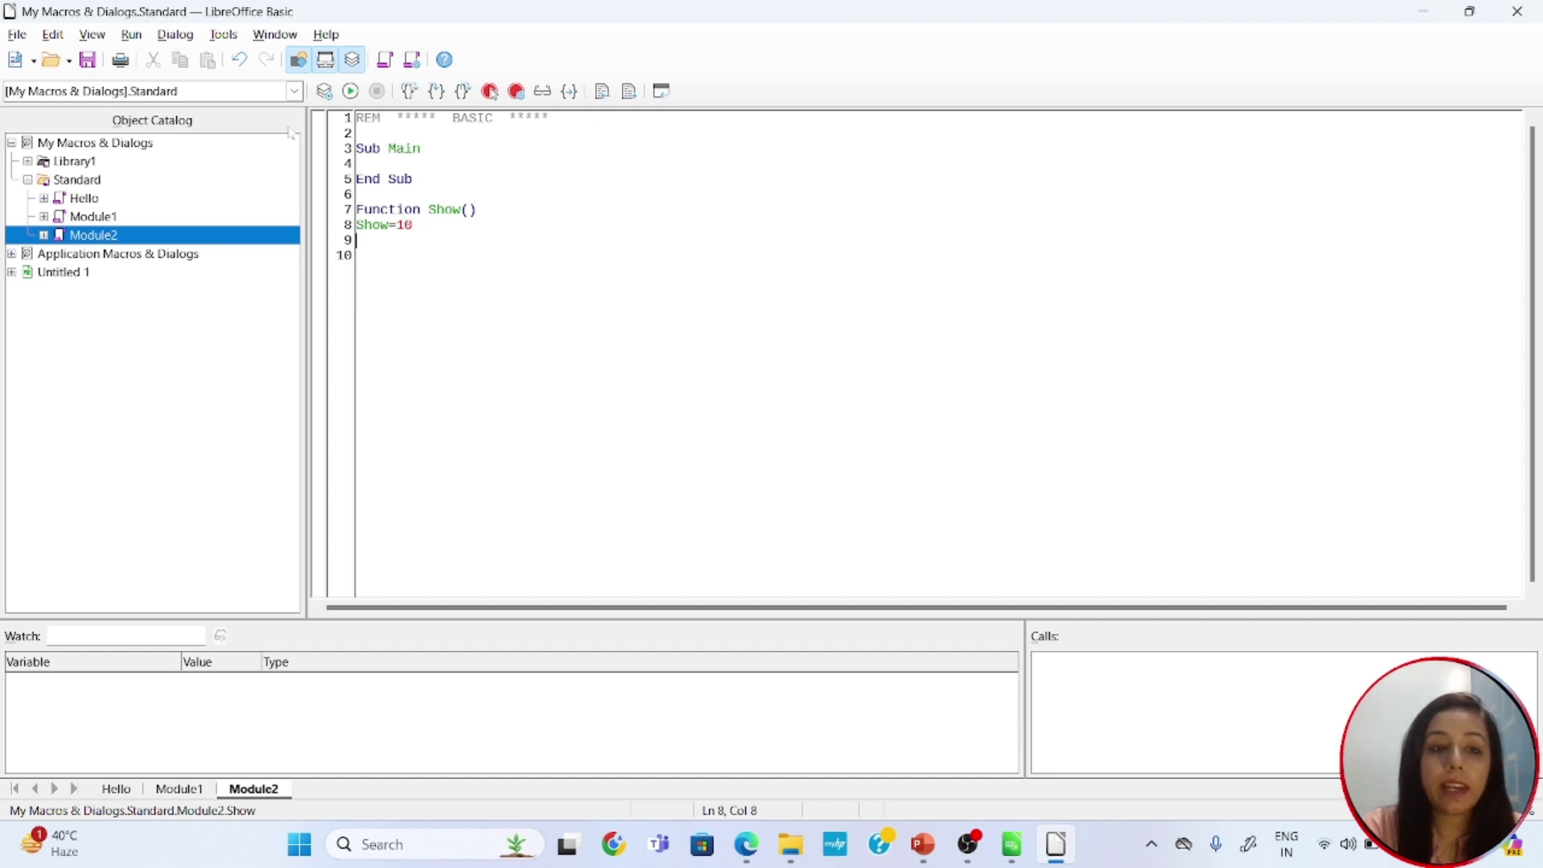
pyautogui.write('end ')
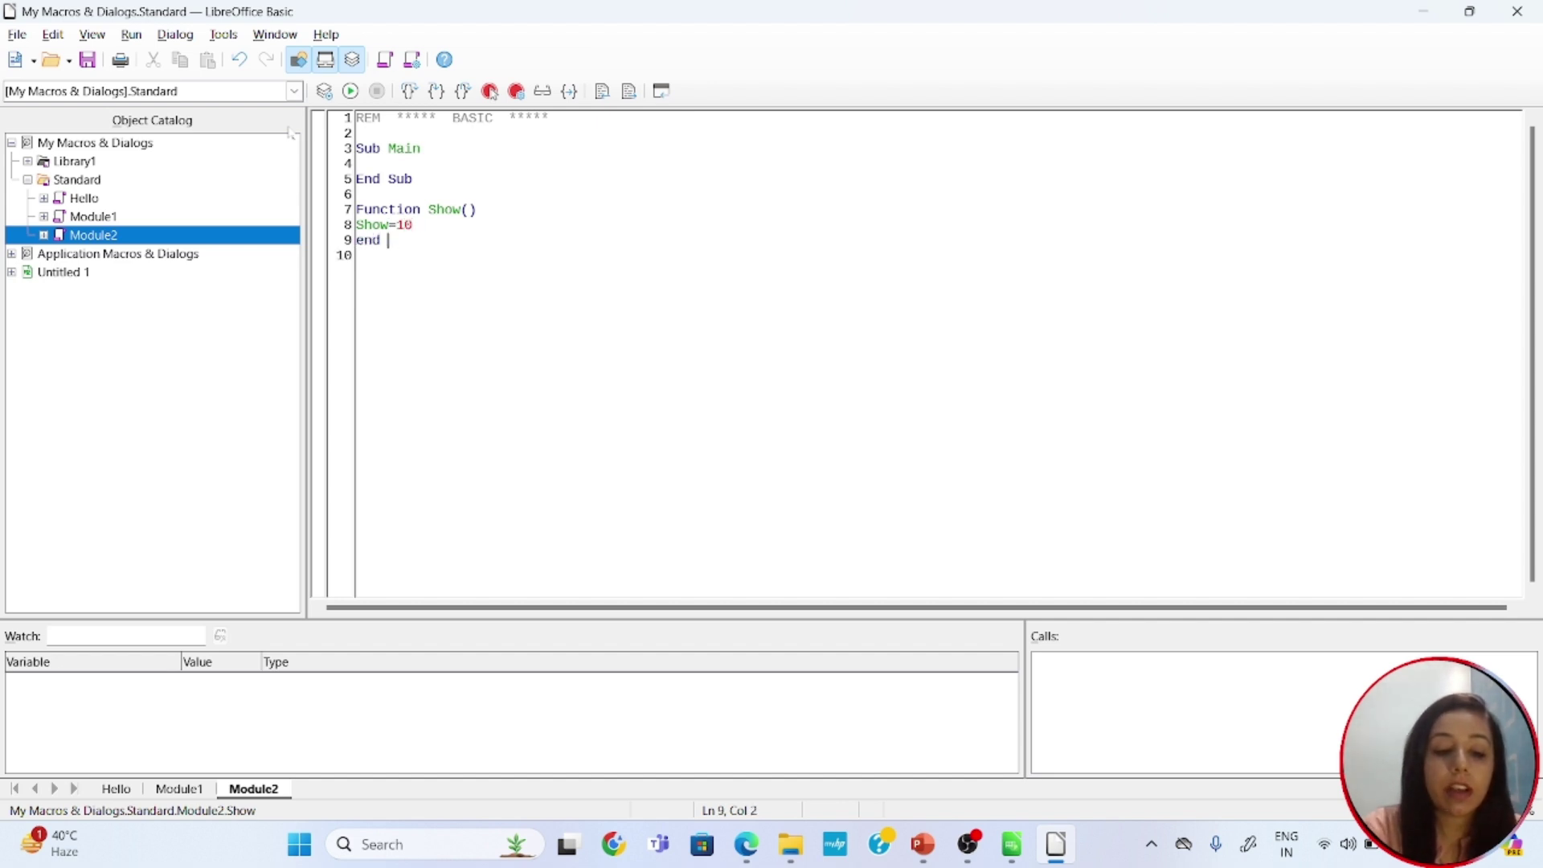
pyautogui.write('Function')
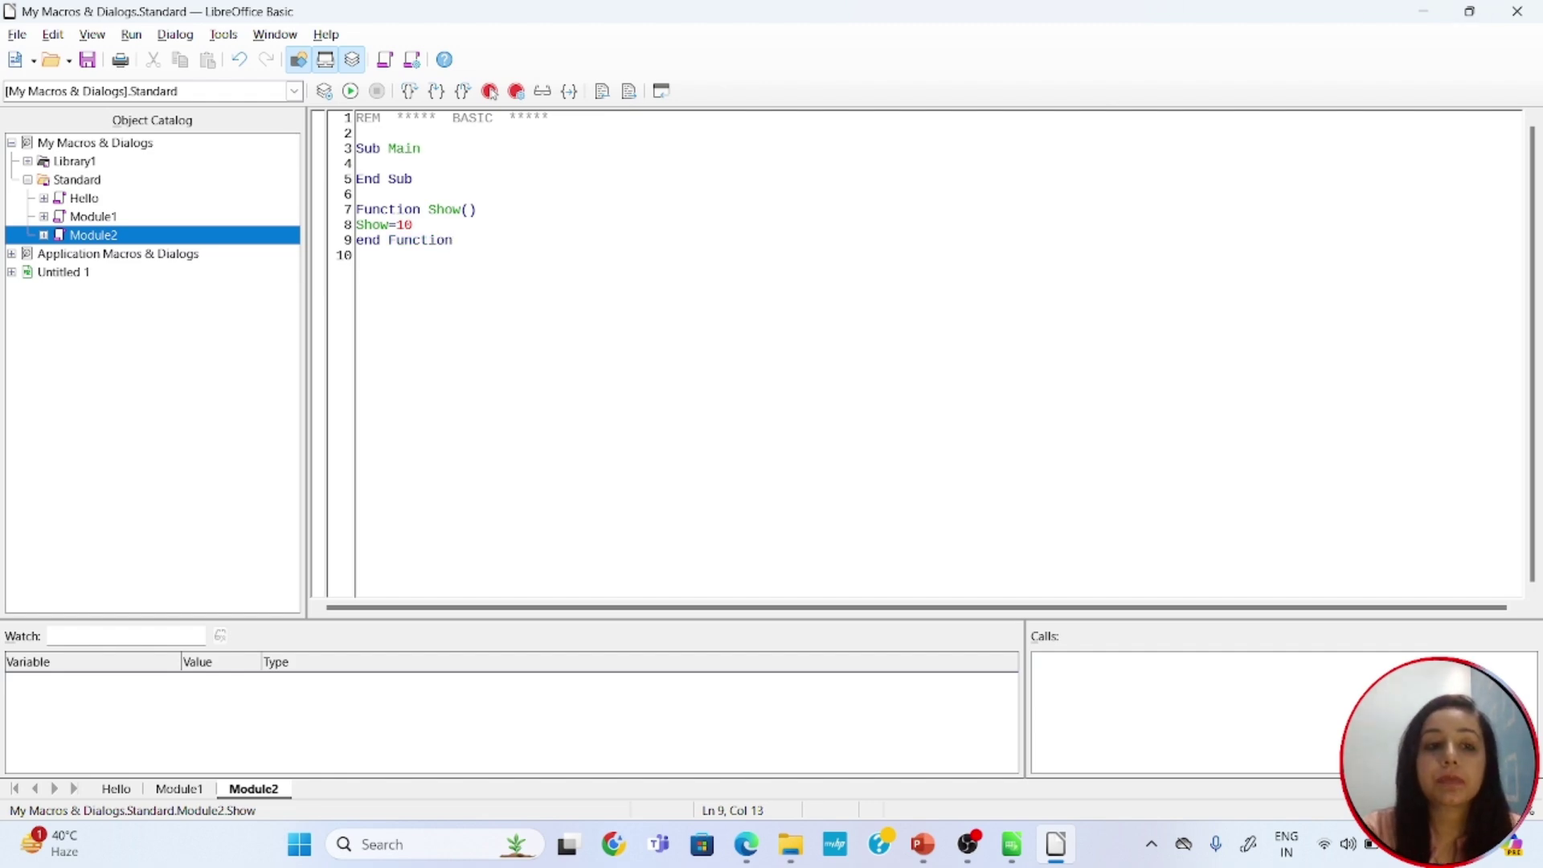
# Capitalise the function's closing statement to End Function, keeping it on its own line below Show=10.
pyautogui.press('Home')
pyautogui.press('BackSpace')
pyautogui.press('Right')
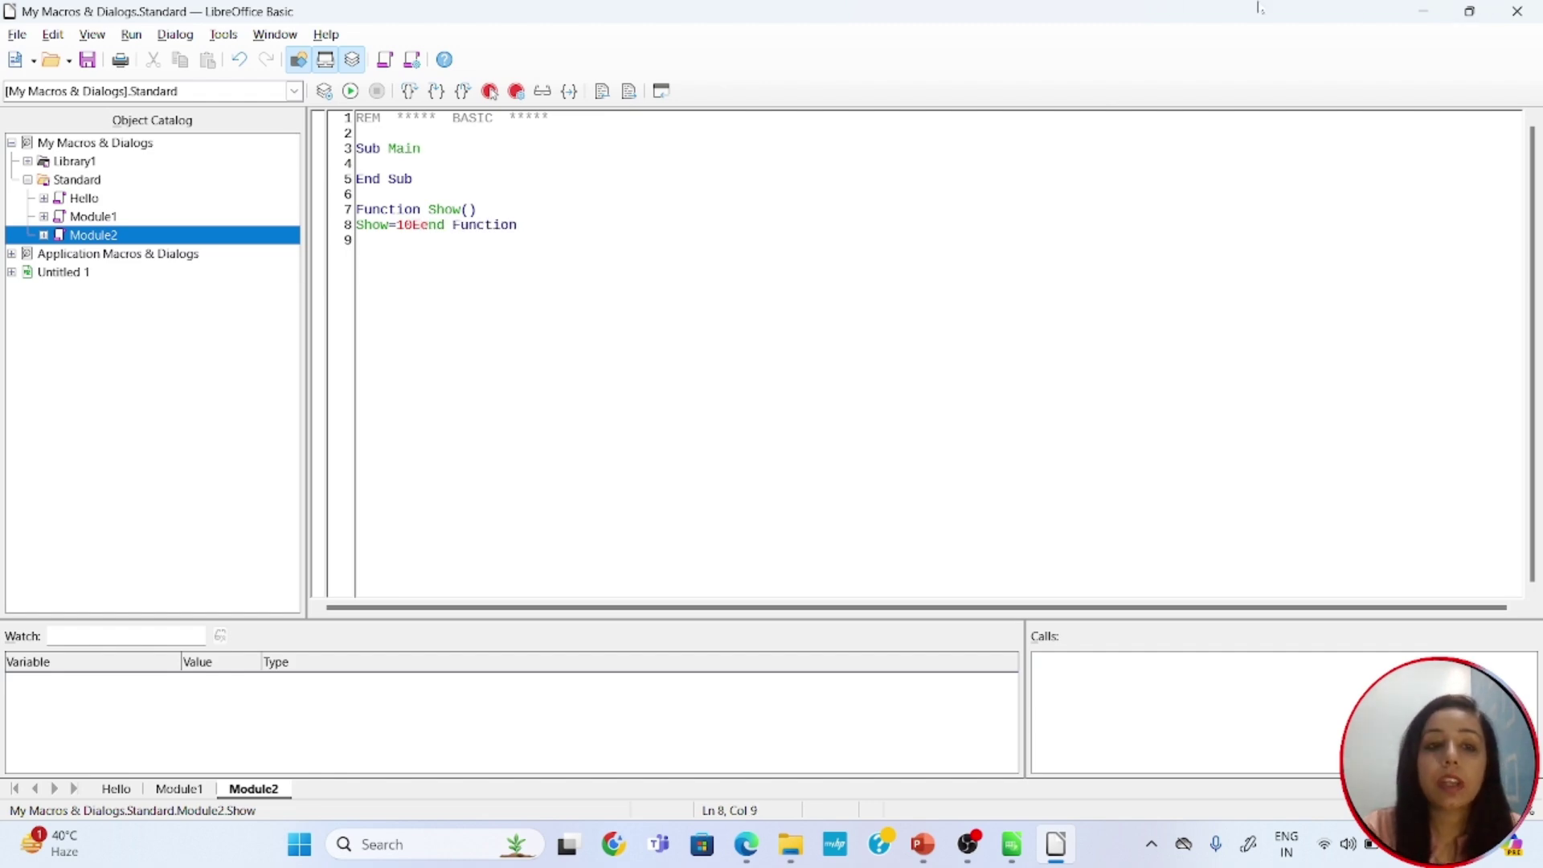
pyautogui.press('BackSpace')
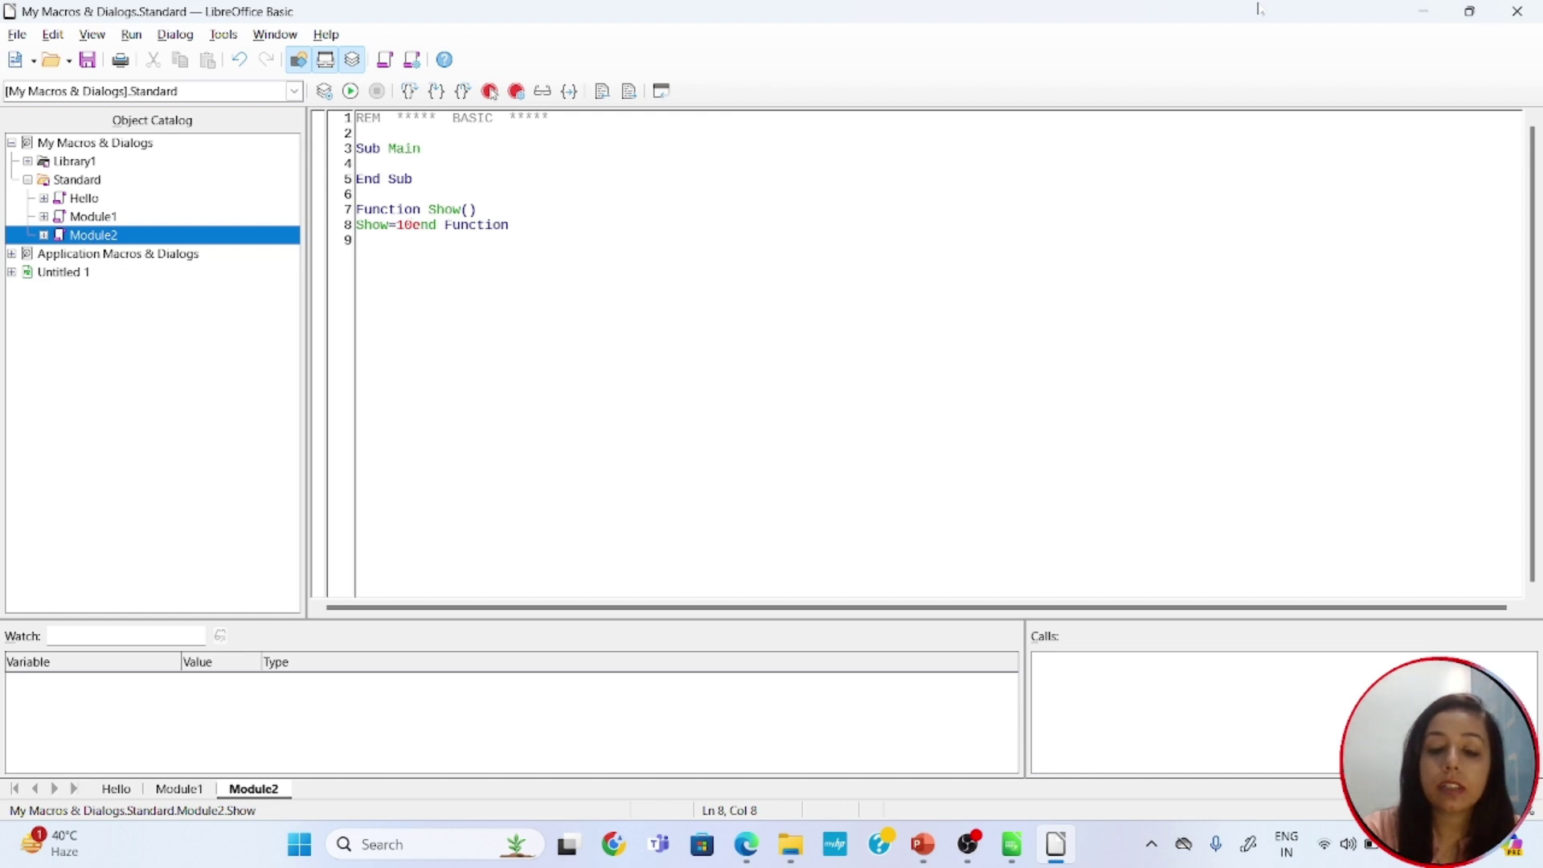
pyautogui.press('Return')
pyautogui.press('BackSpace')
pyautogui.write('E')
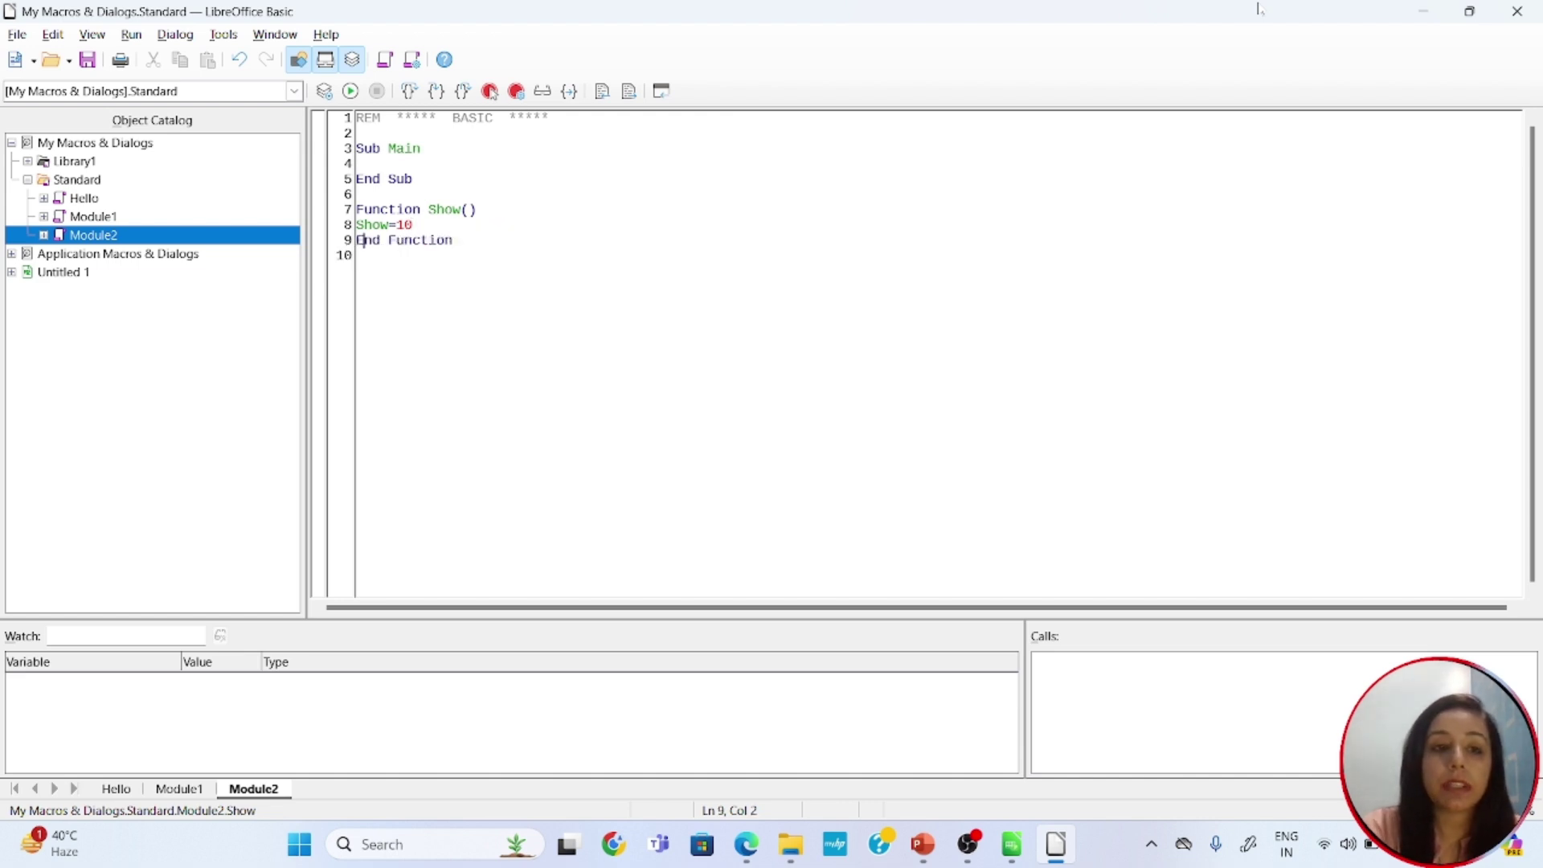
# Switch to the Untitled 1 spreadsheet, enter the formula =Show() in cell A1 and select that cell.
pyautogui.click(1424, 14)
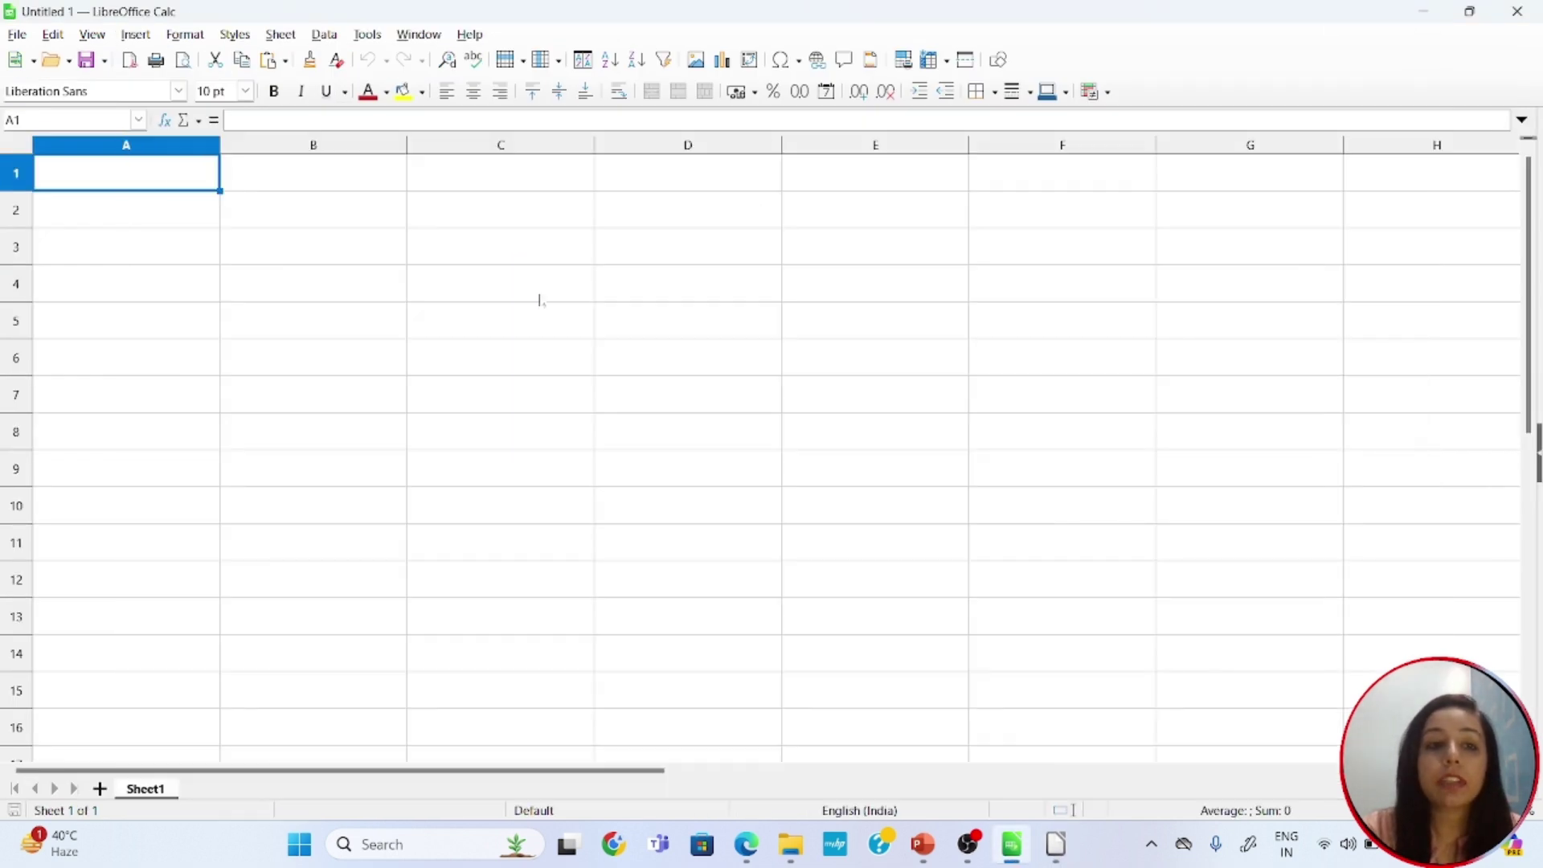
pyautogui.write('=S')
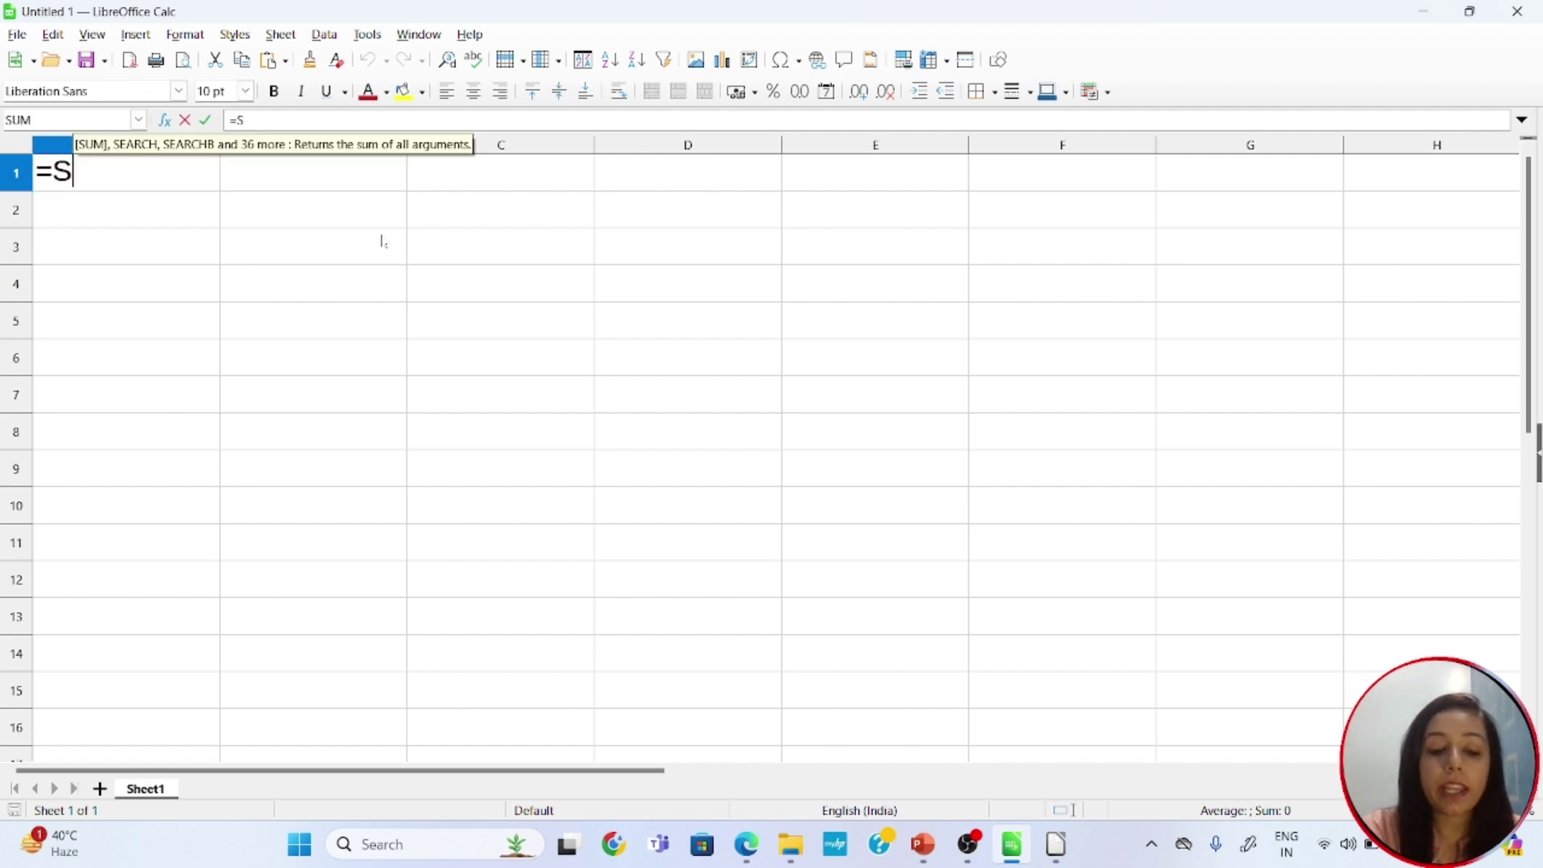
pyautogui.write('how()')
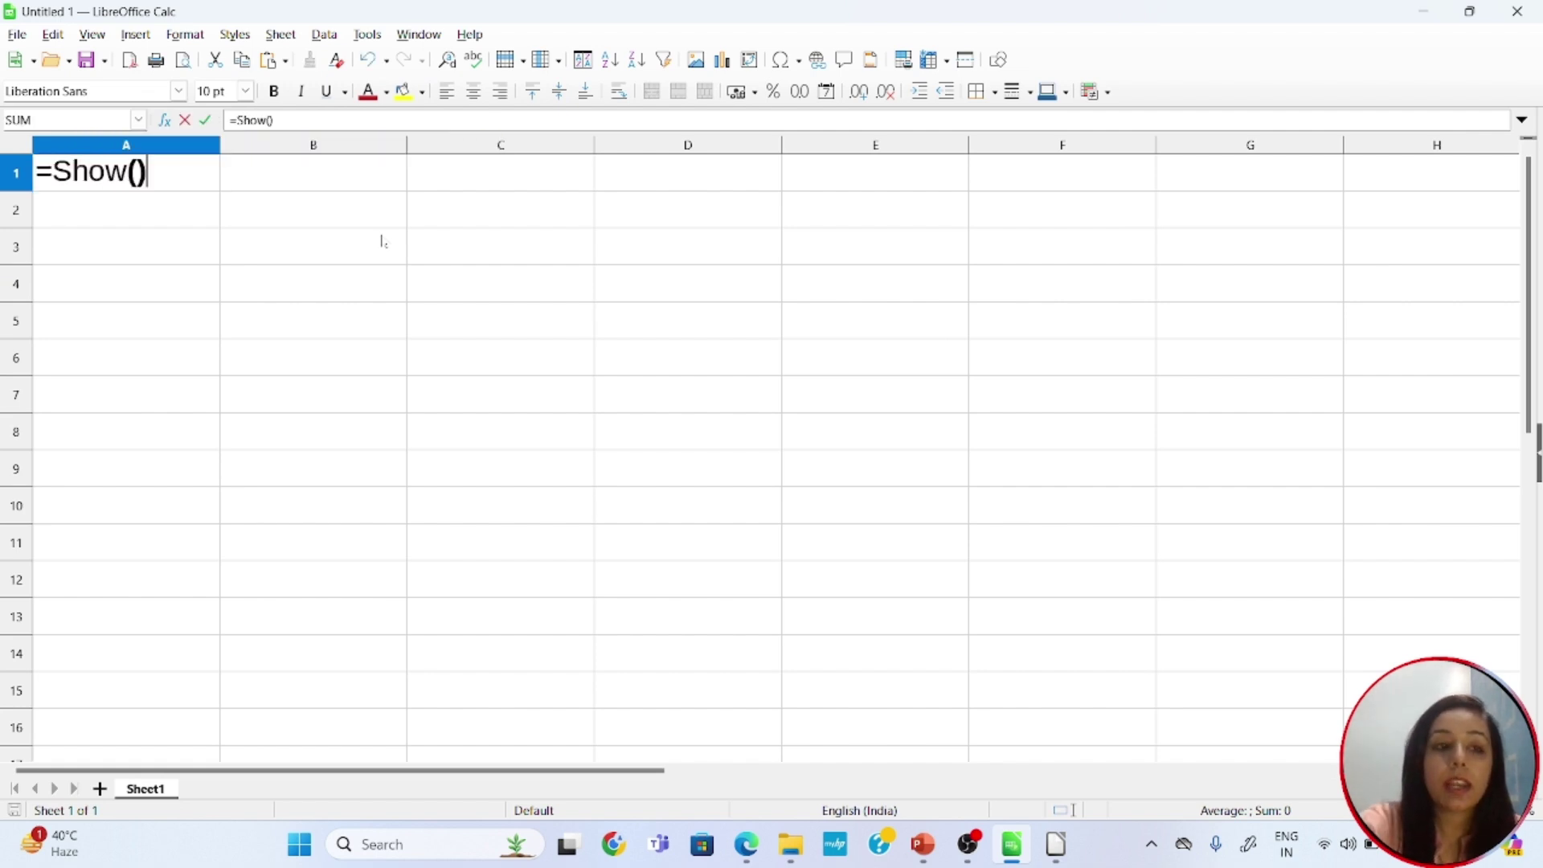
pyautogui.press('Return')
pyautogui.click(182, 175)
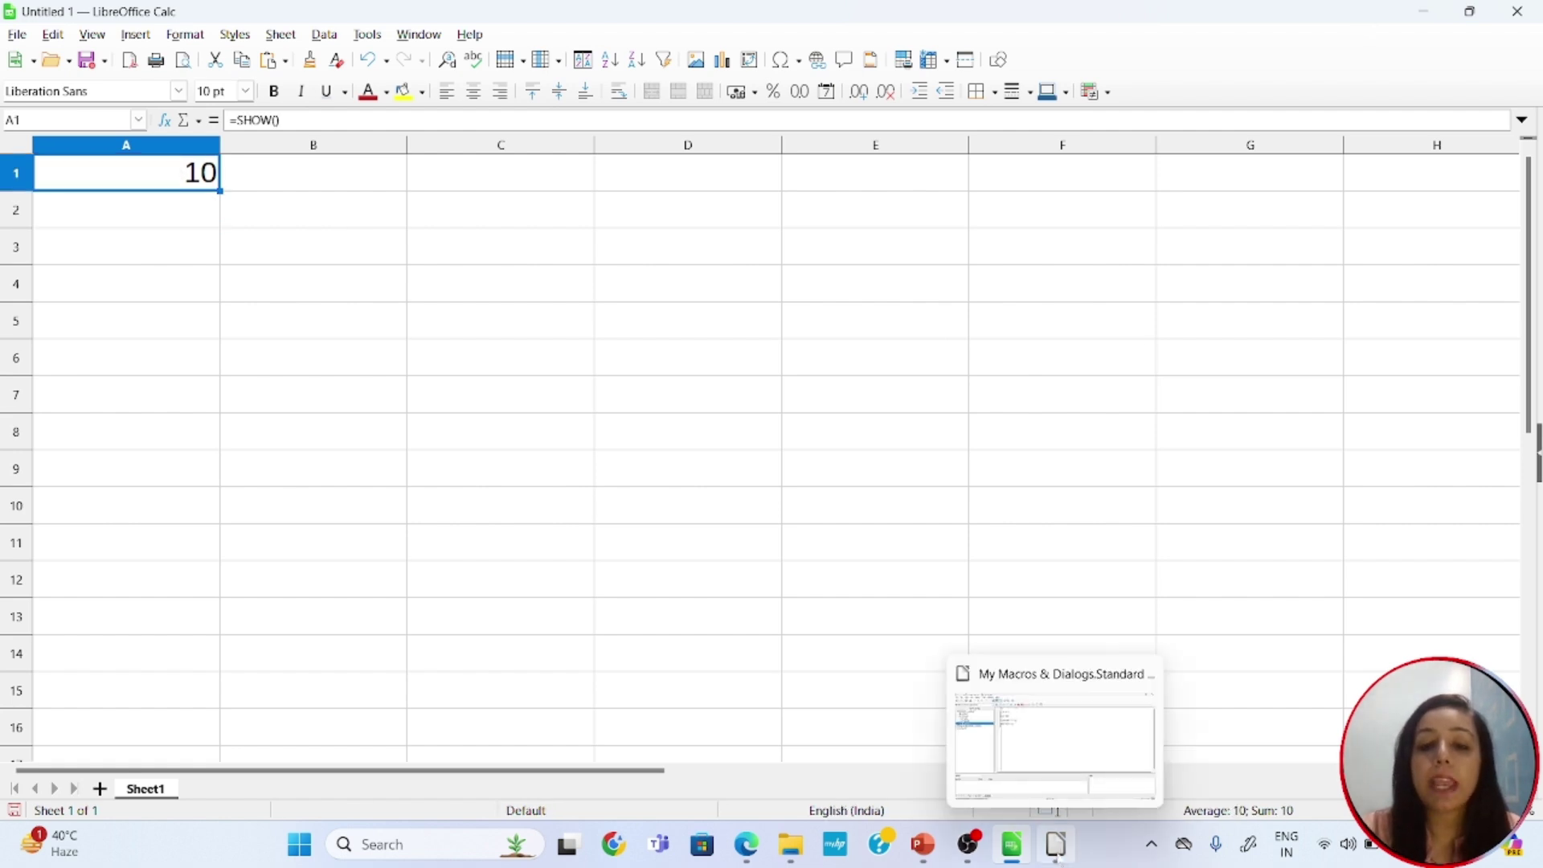
# Change the Show function's return value to "Hello" in the LibreOffice Basic editor and return to the Calc spreadsheet.
pyautogui.click(1073, 840)
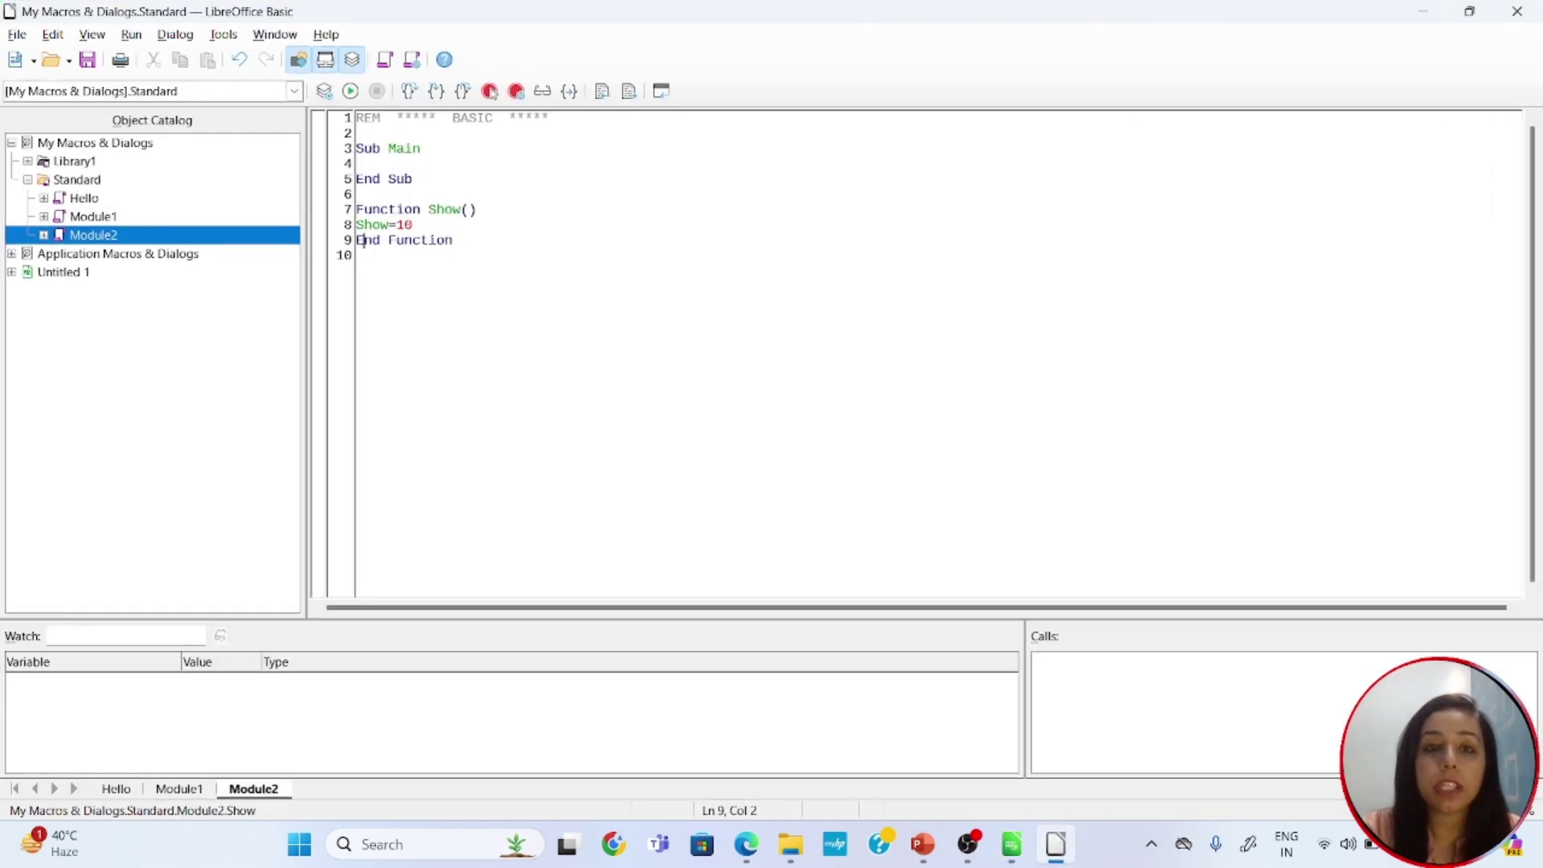
pyautogui.press('Left')
pyautogui.press('Left')
pyautogui.press('BackSpace')
pyautogui.press('BackSpace')
pyautogui.write('"')
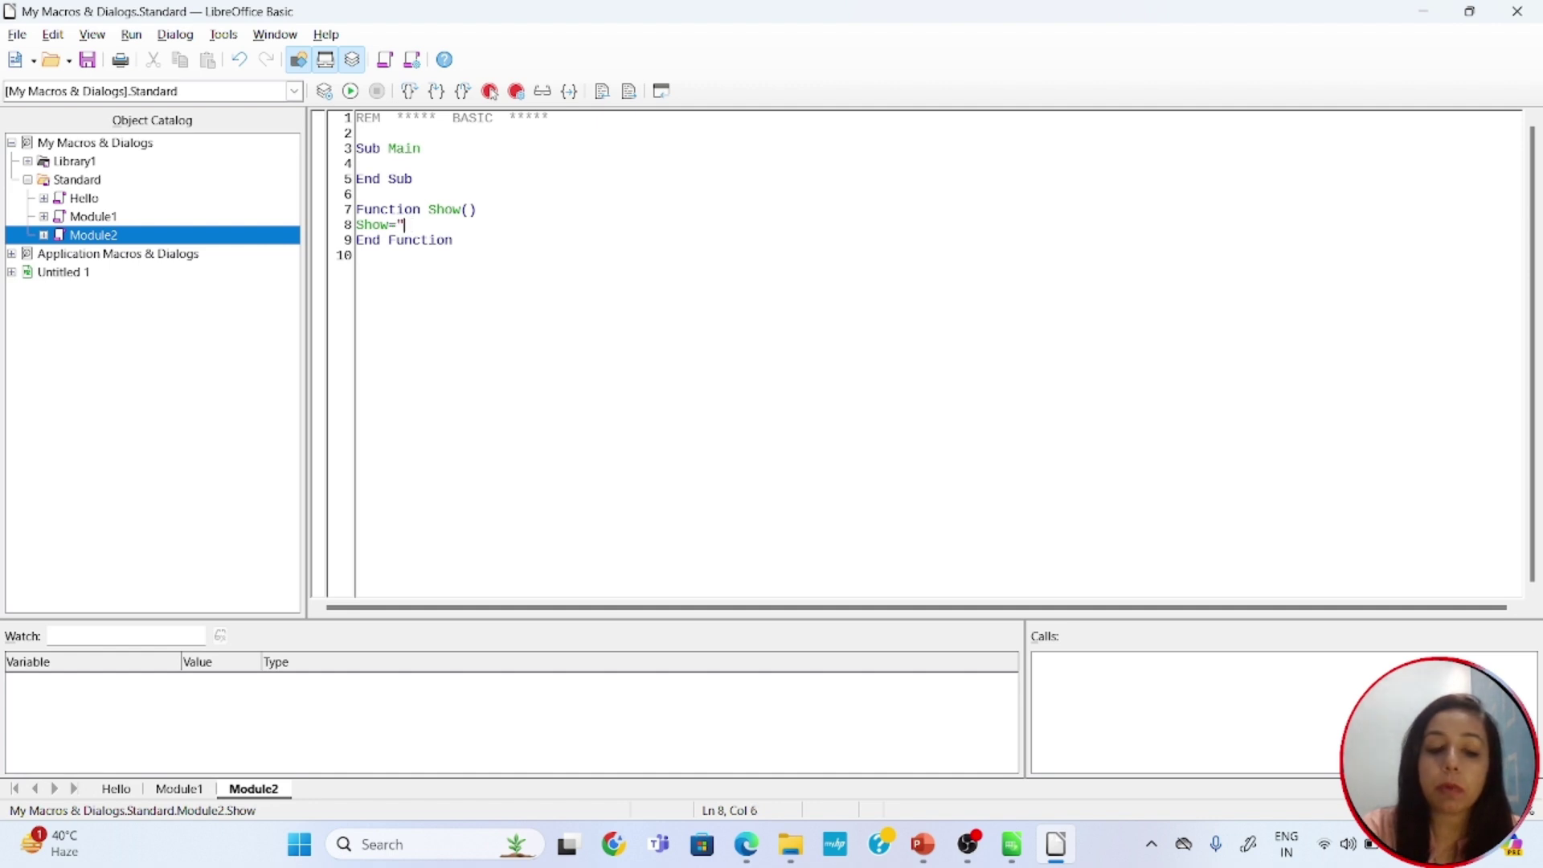
pyautogui.write('Hello"')
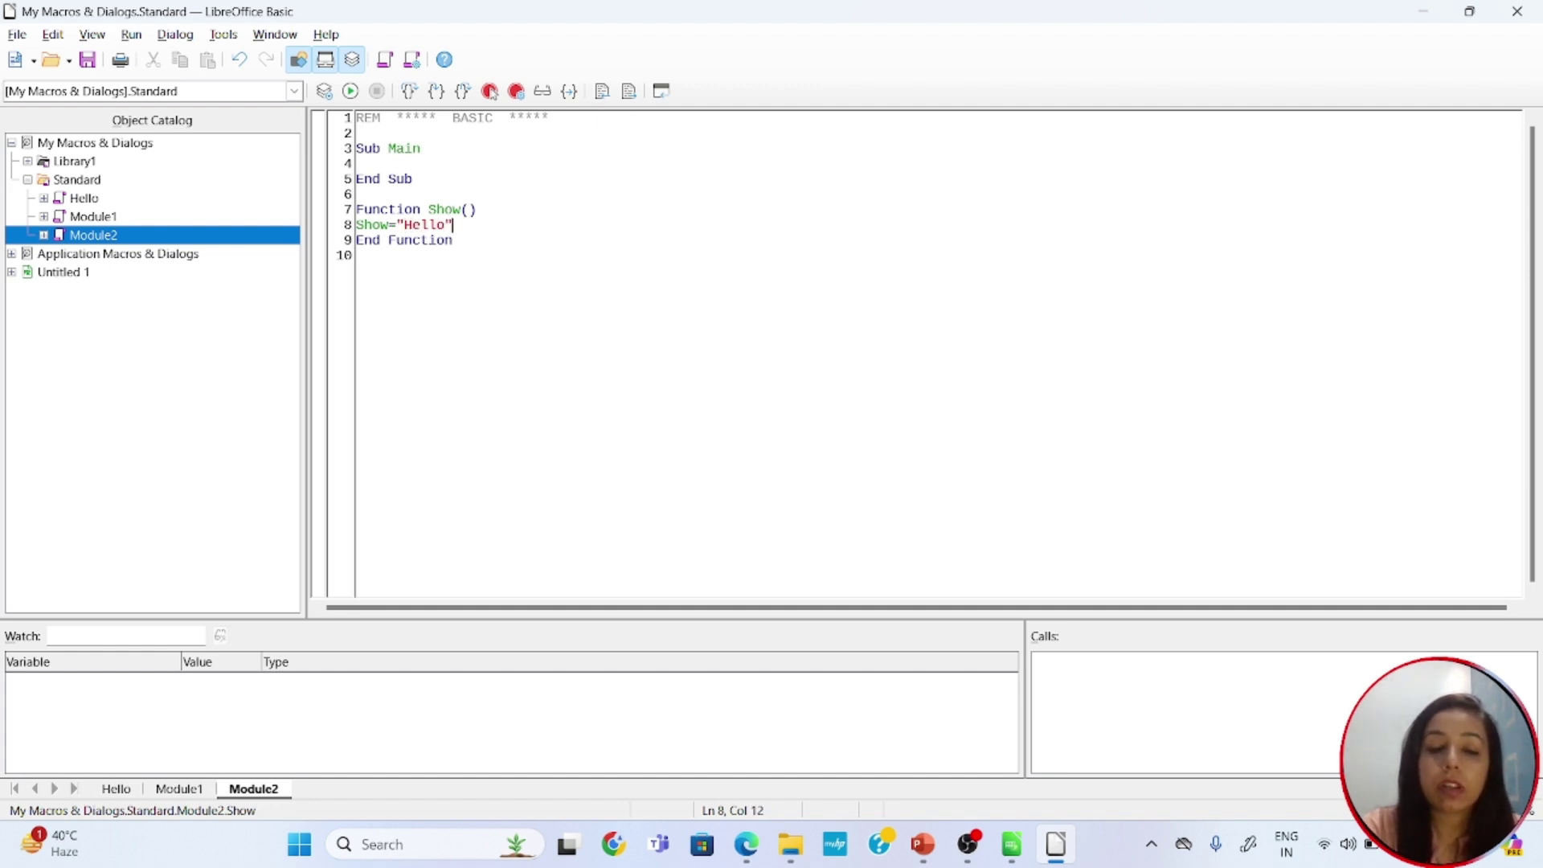
pyautogui.click(1424, 11)
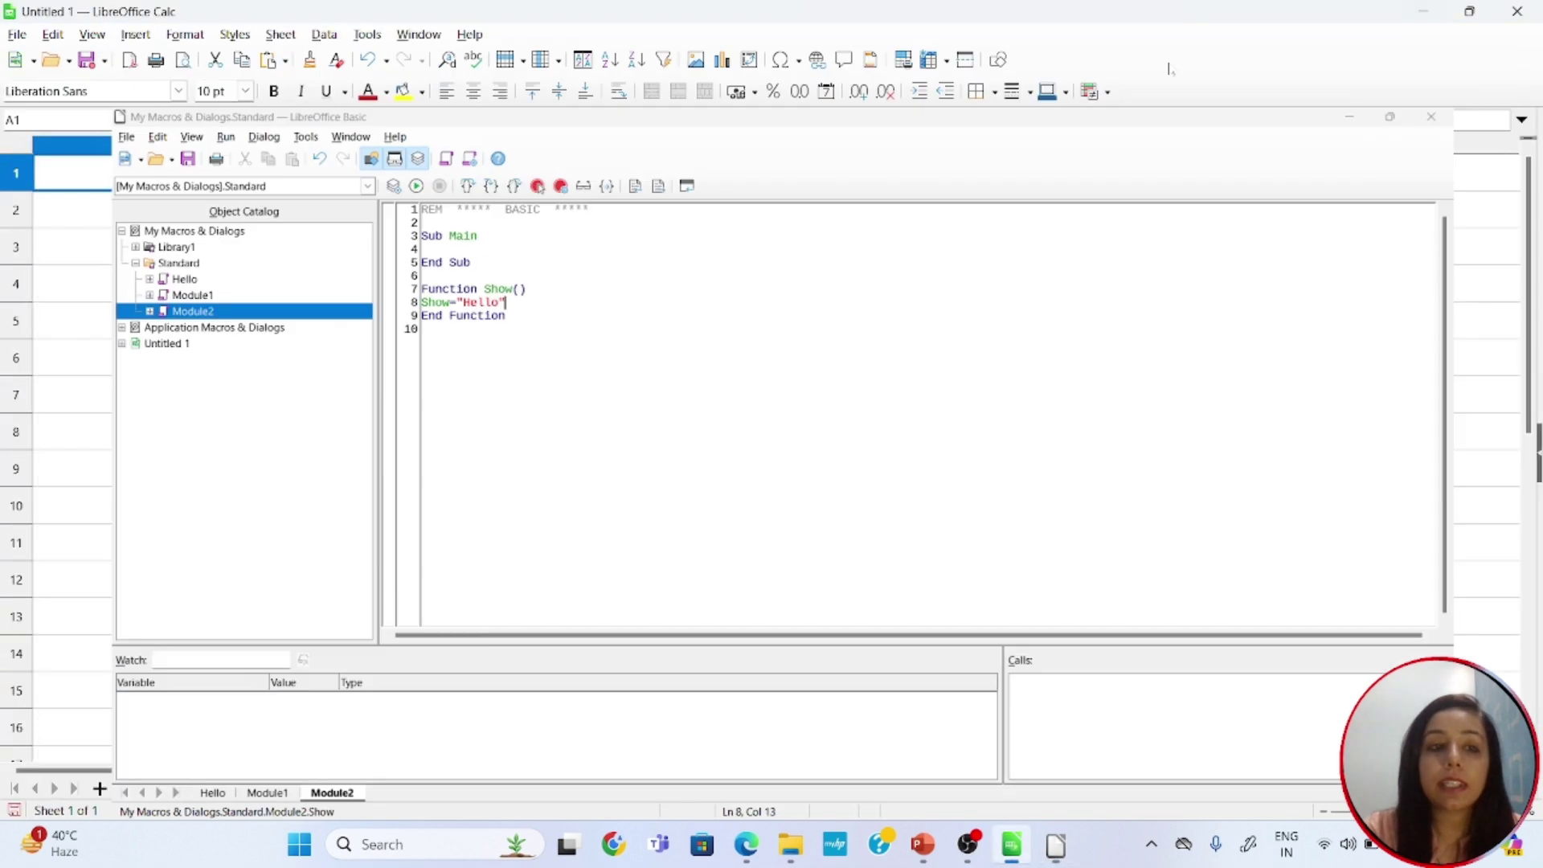
# Clear the contents of cell A1, re-enter the formula =Show() there and select the cell.
pyautogui.press('BackSpace')
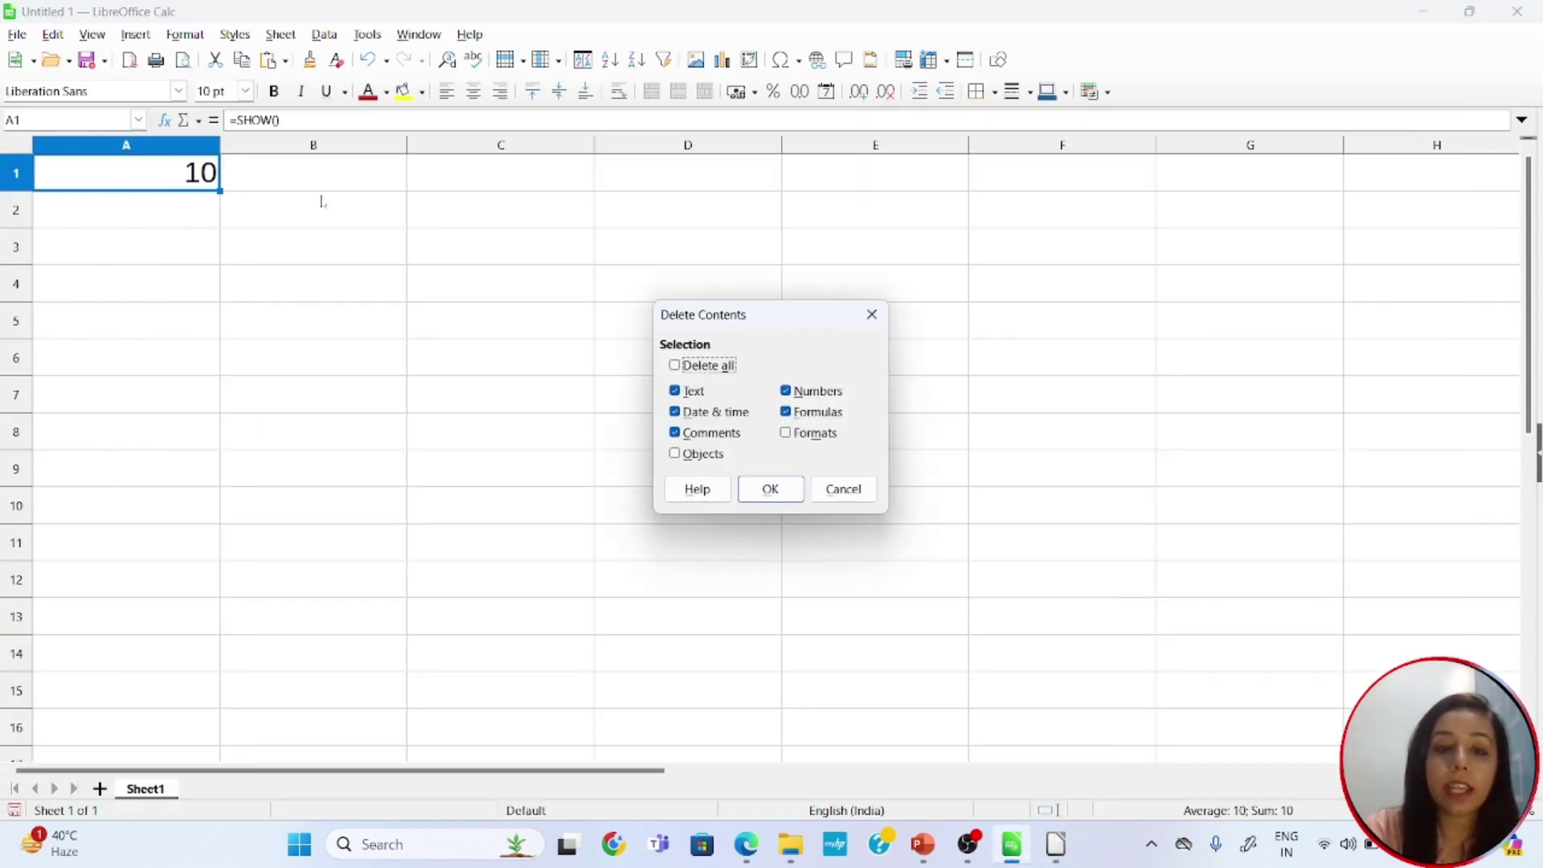
pyautogui.click(791, 495)
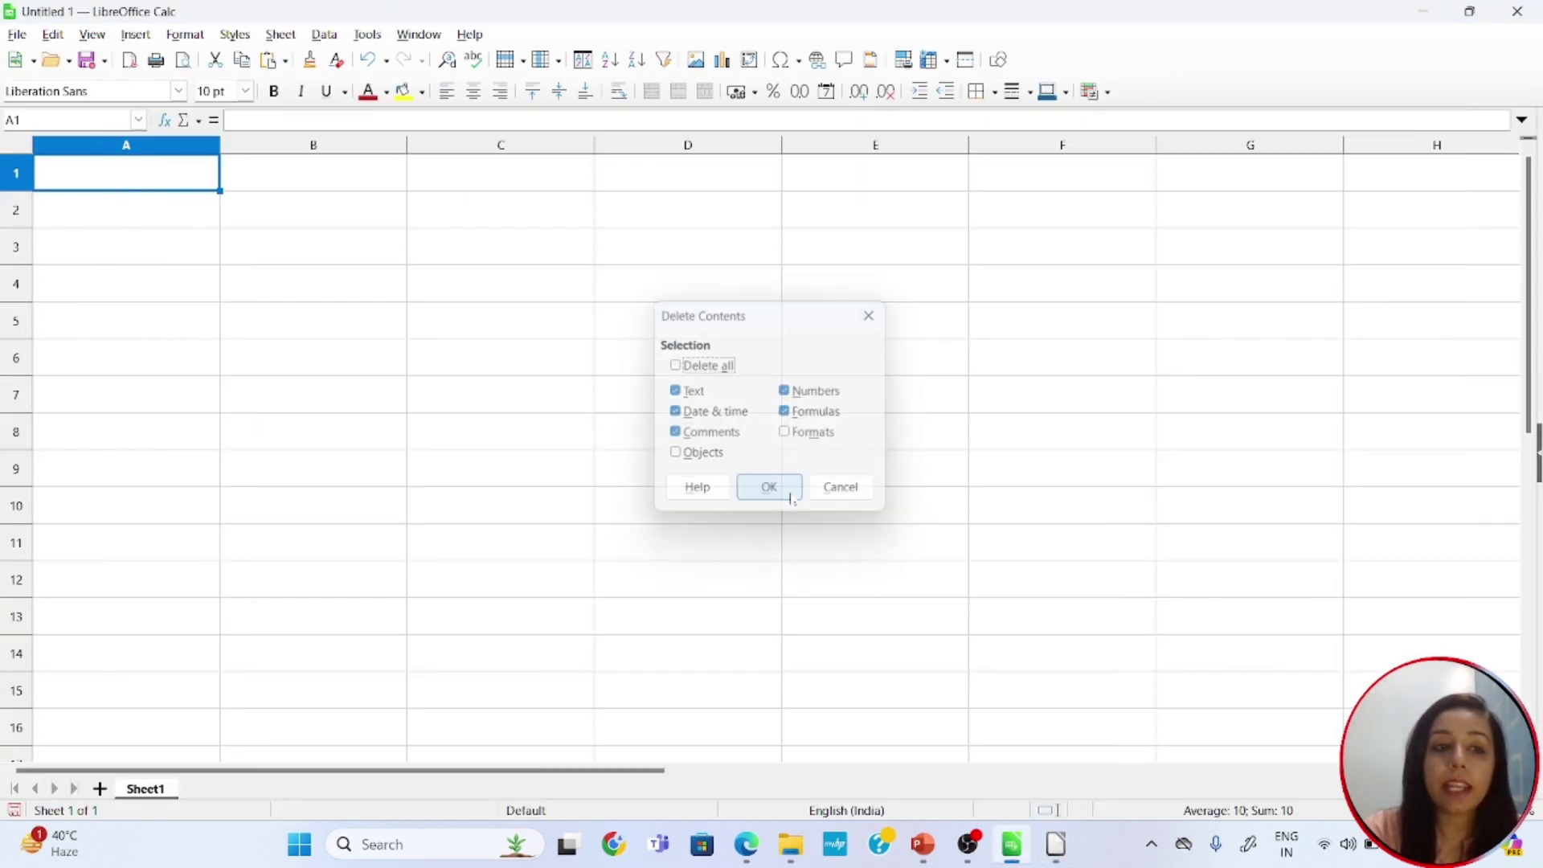
pyautogui.write('=Sh')
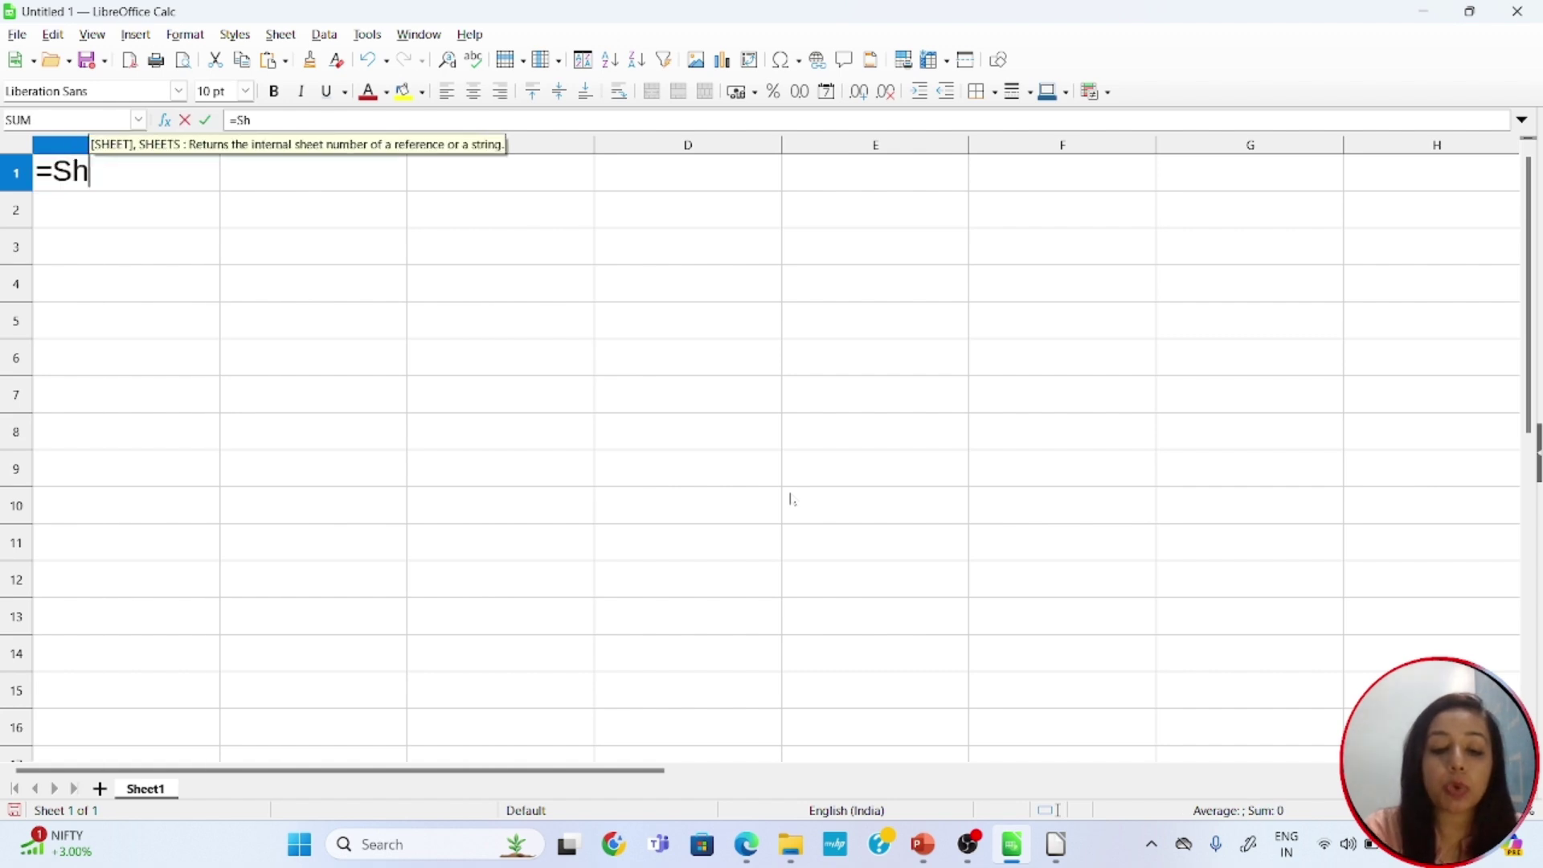
pyautogui.write('ow()')
pyautogui.press('Return')
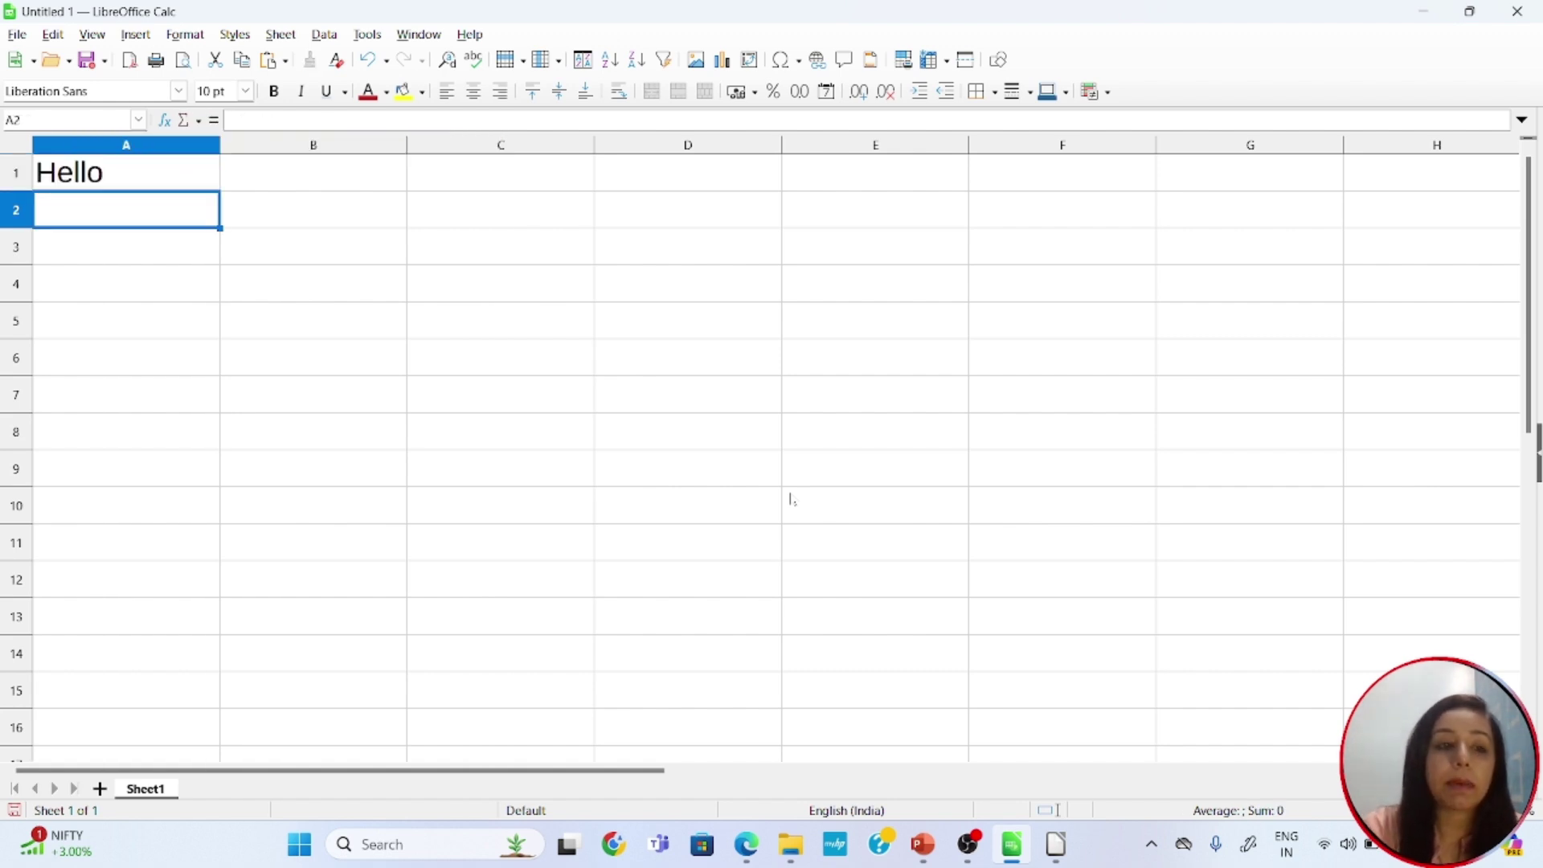
pyautogui.click(124, 162)
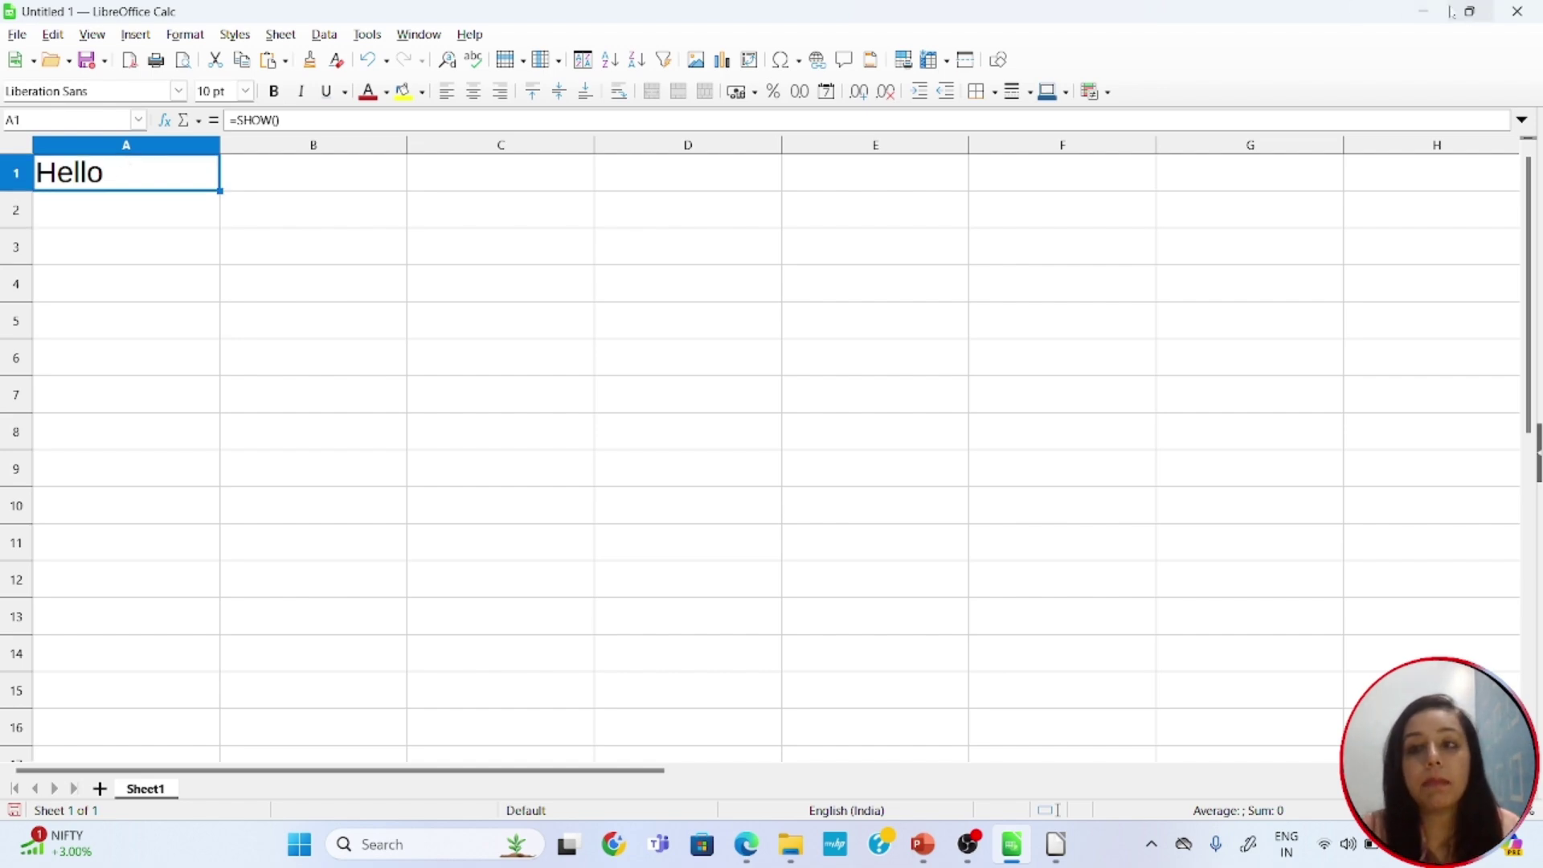
# Switch to the LibreOffice Basic editor and change the Show() function declaration in Module2 to Sum(a,b).
pyautogui.click(1423, 11)
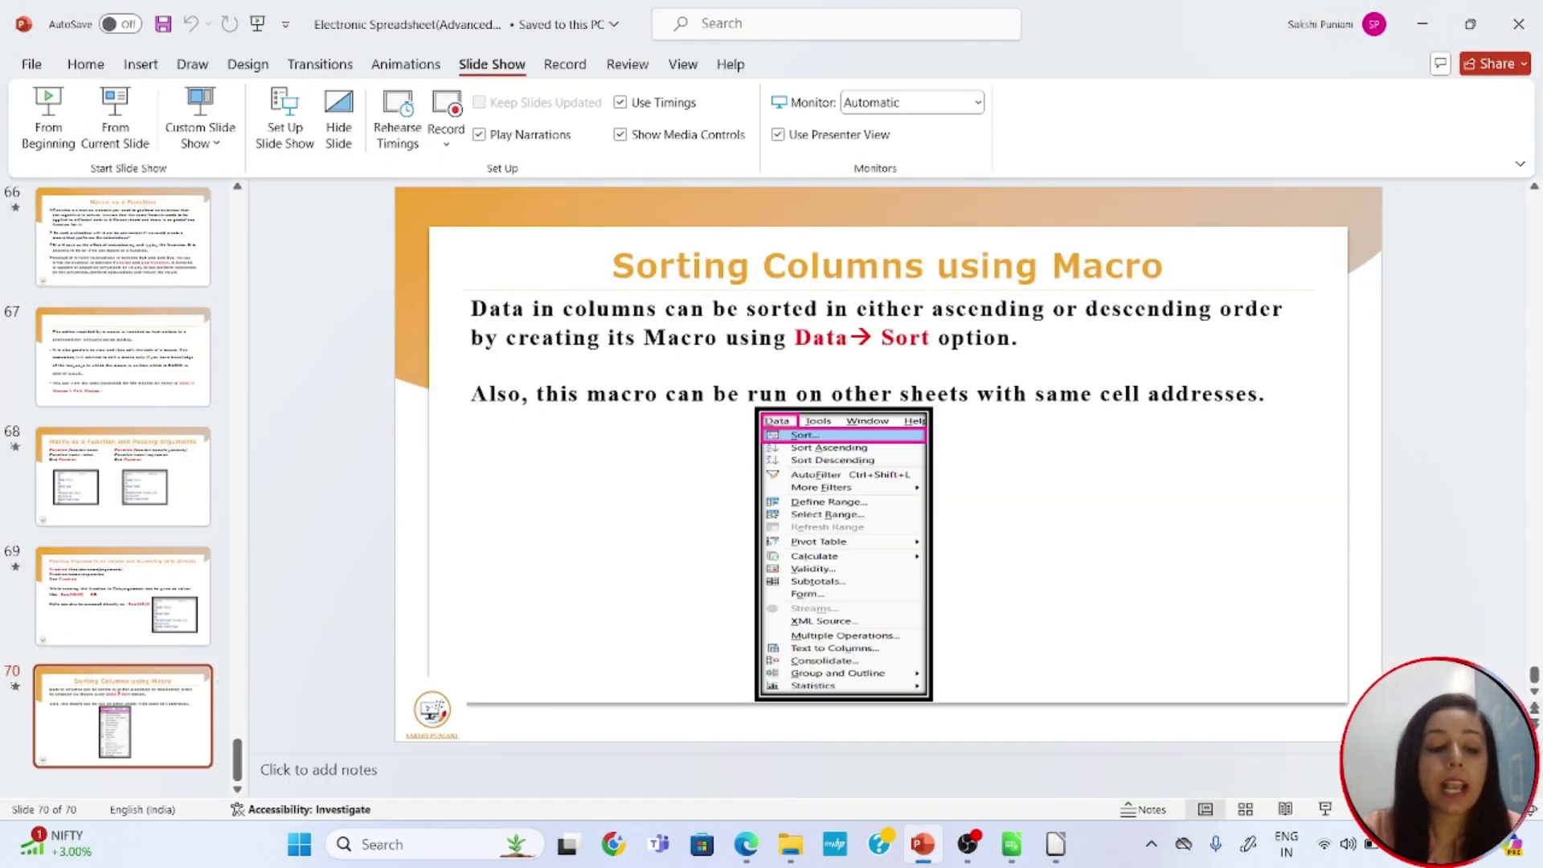
pyautogui.hotkey('alt', 'Tab')
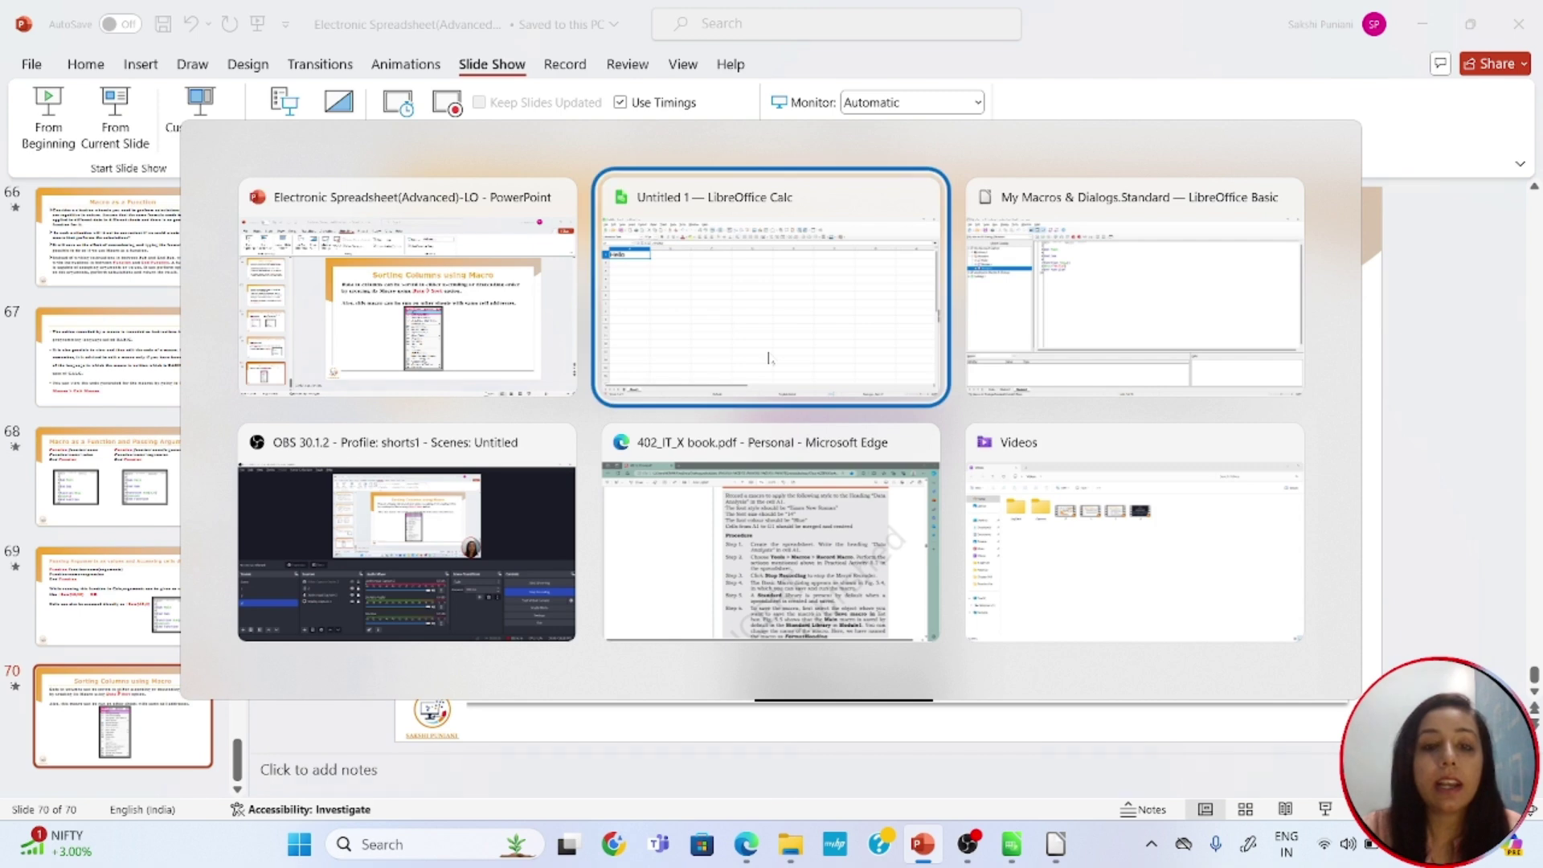
pyautogui.click(1160, 285)
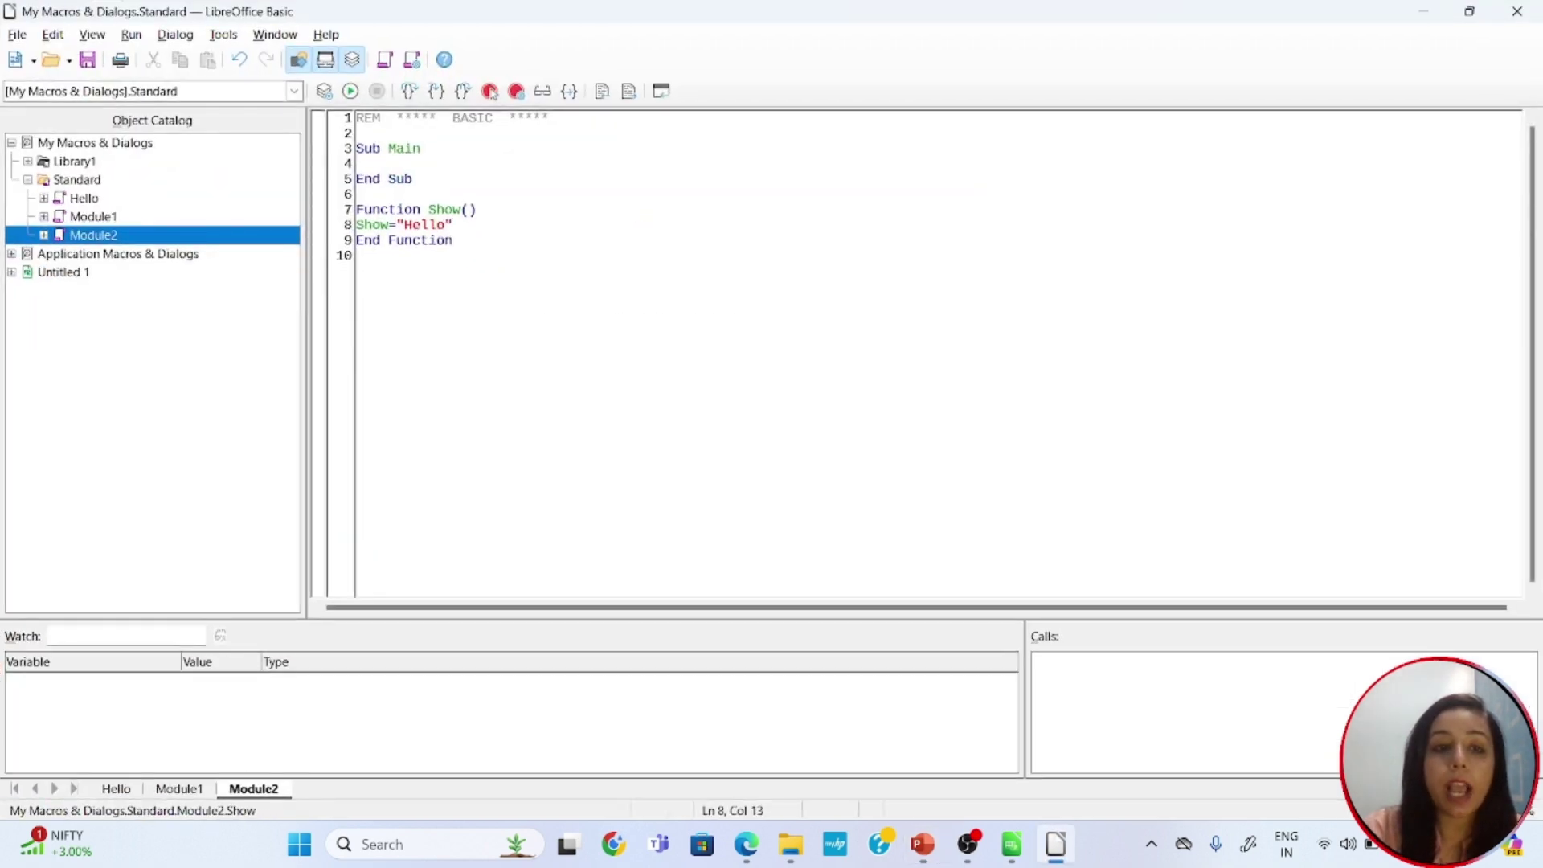
pyautogui.moveTo(461, 210); pyautogui.dragTo(477, 210)
pyautogui.press('BackSpace')
pyautogui.press('BackSpace')
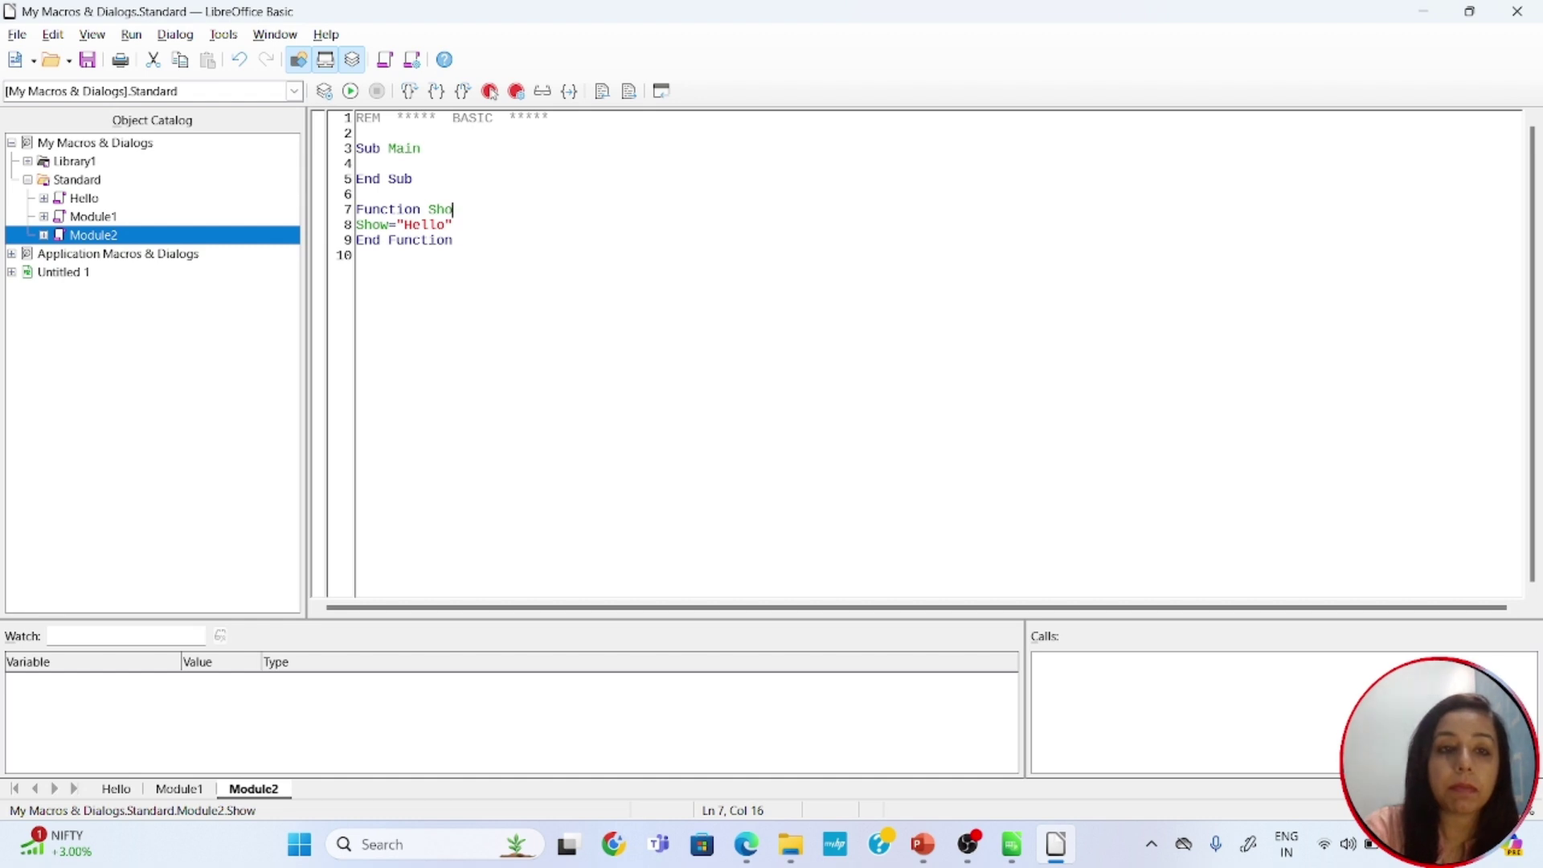
pyautogui.press('BackSpace')
pyautogui.press('BackSpace')
pyautogui.write('um')
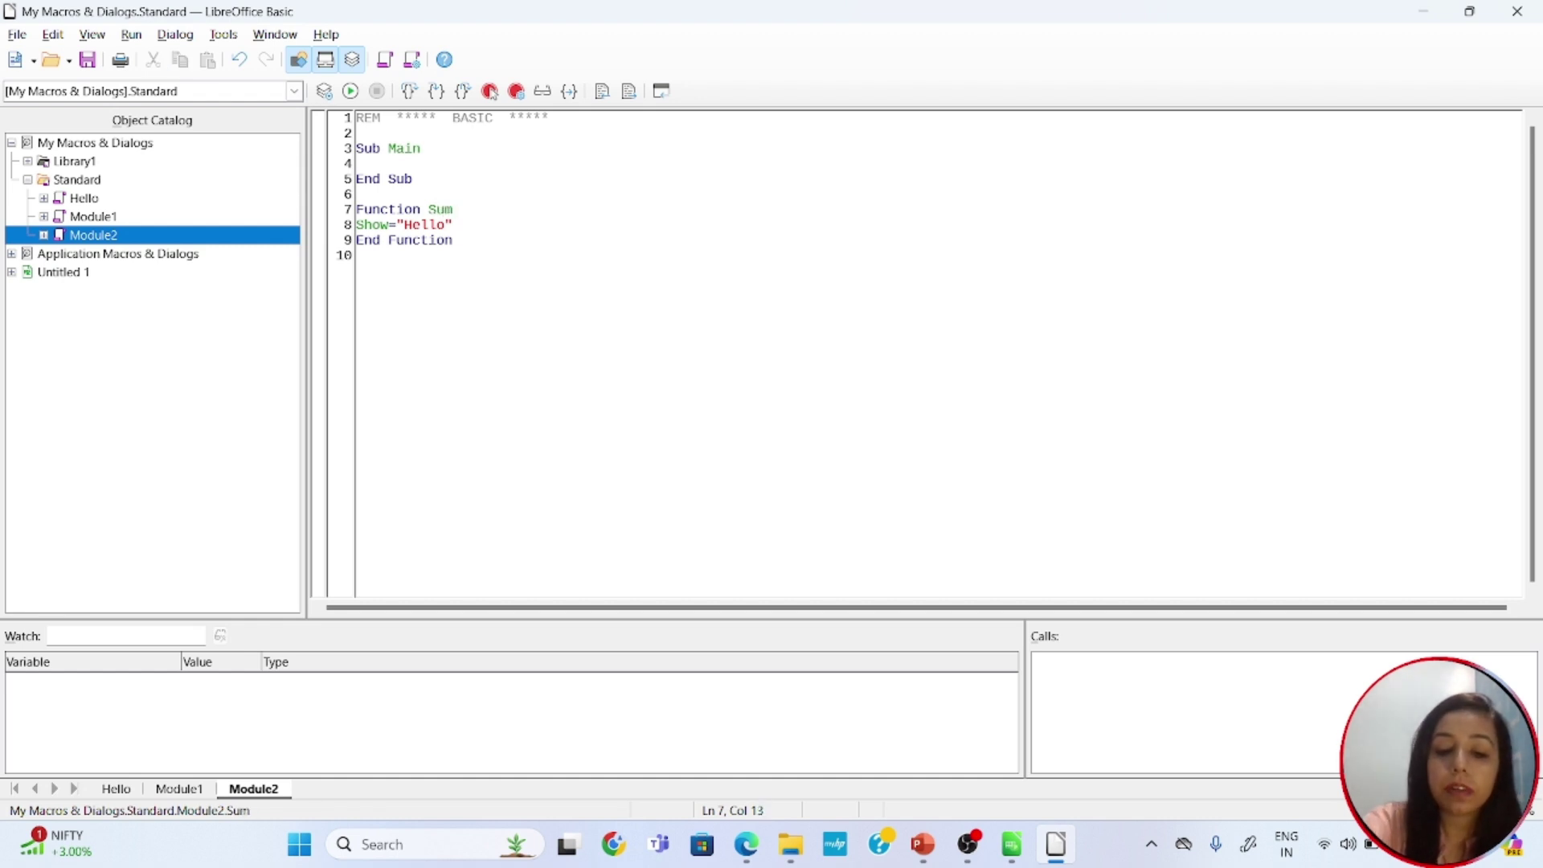
pyautogui.write('()')
pyautogui.write('a,b')
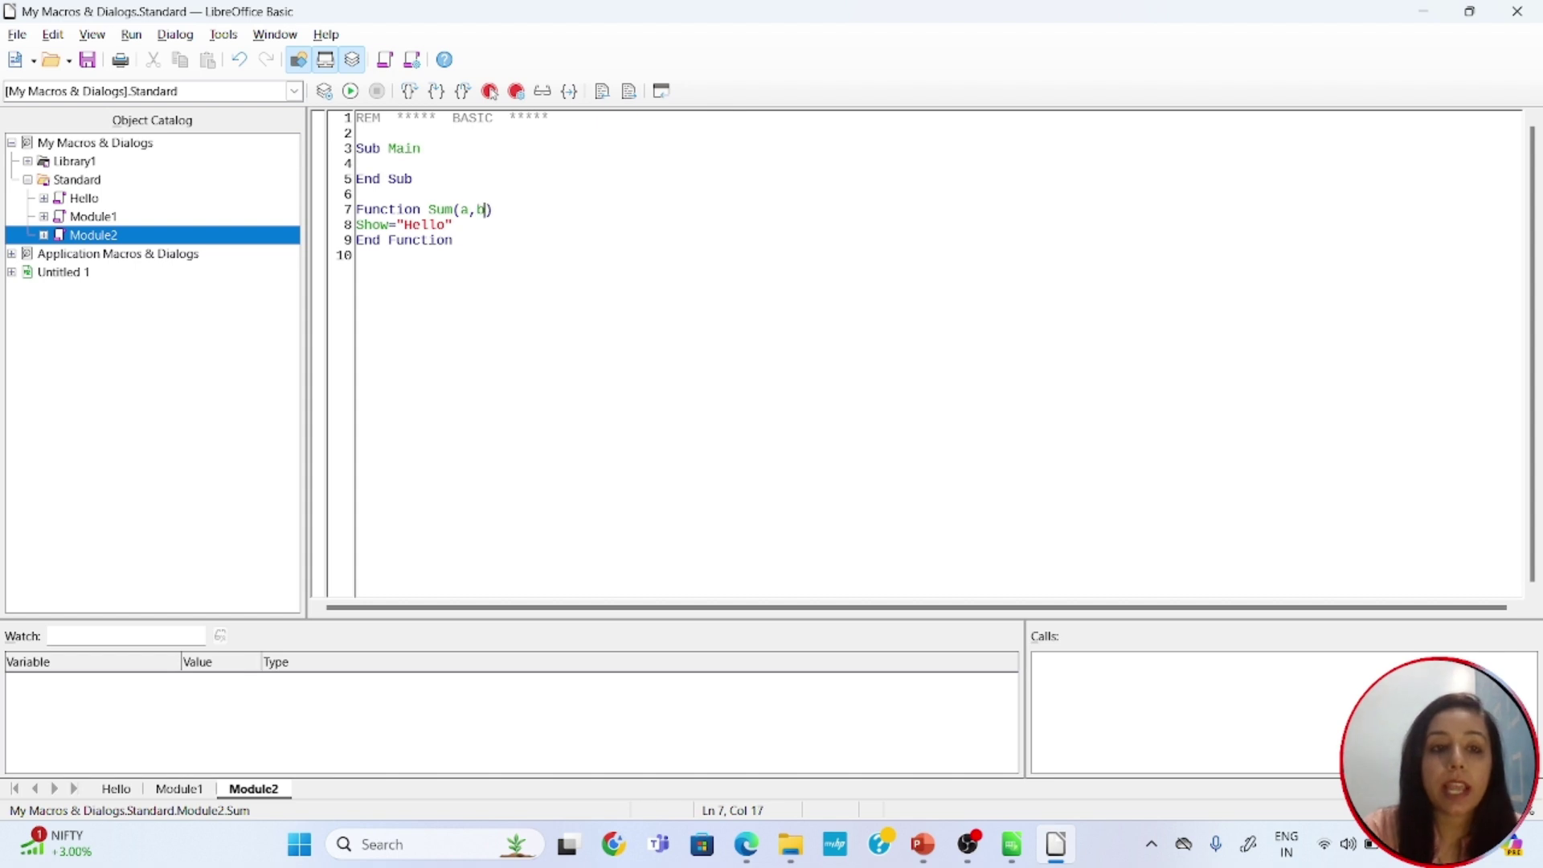
# Replace the function's body statement with Sum=a+b, keeping End Function on the line below.
pyautogui.press('BackSpace')
pyautogui.press('BackSpace')
pyautogui.press('BackSpace')
pyautogui.press('BackSpace')
pyautogui.press('BackSpace')
pyautogui.press('BackSpace')
pyautogui.press('BackSpace')
pyautogui.press('BackSpace')
pyautogui.press('BackSpace')
pyautogui.press('BackSpace')
pyautogui.press('BackSpace')
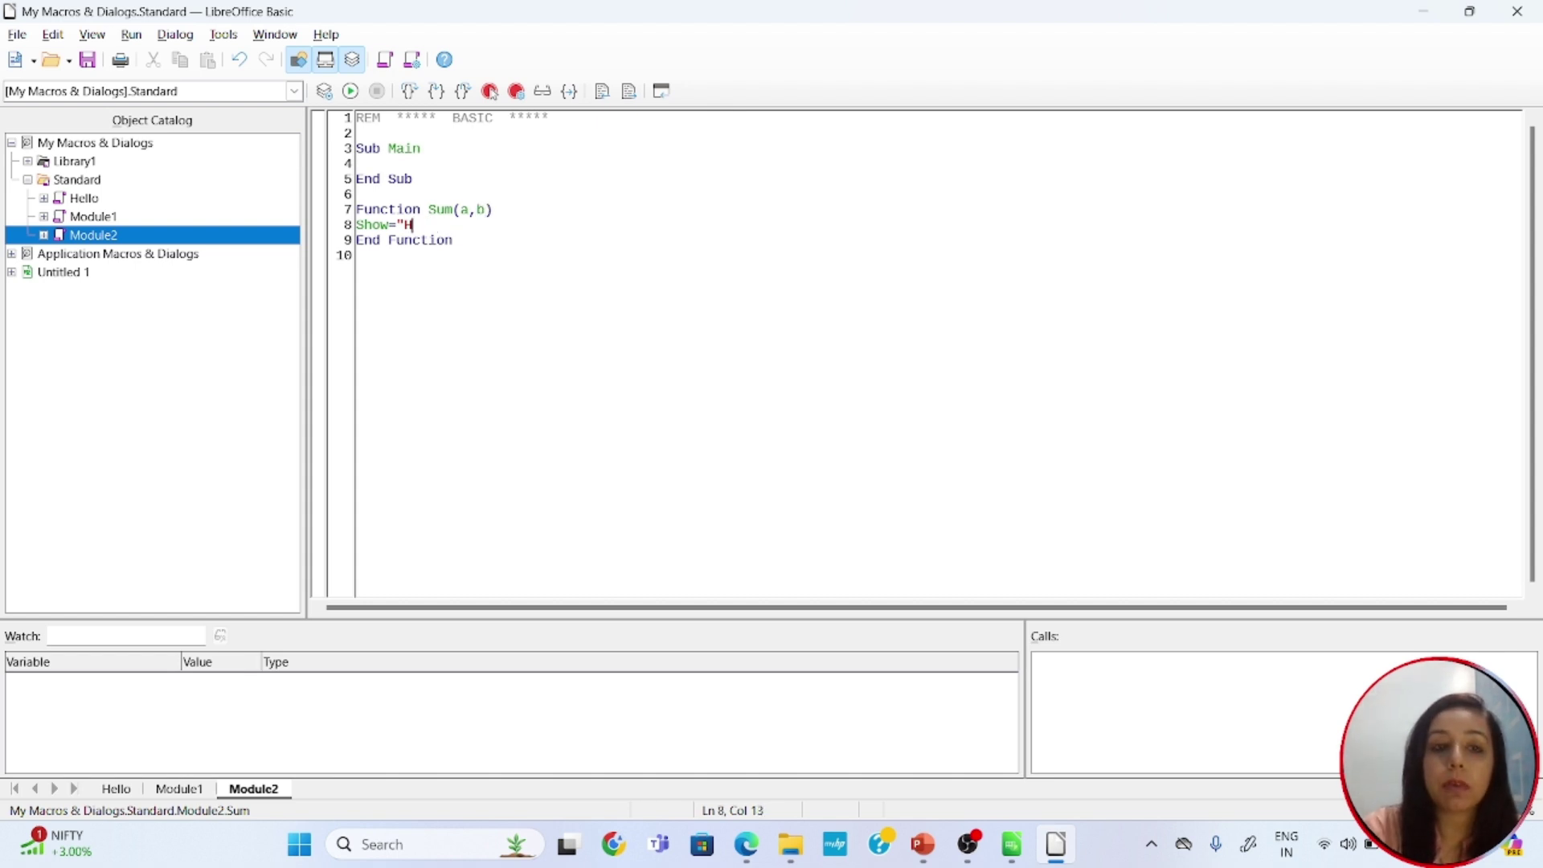
pyautogui.write('u')
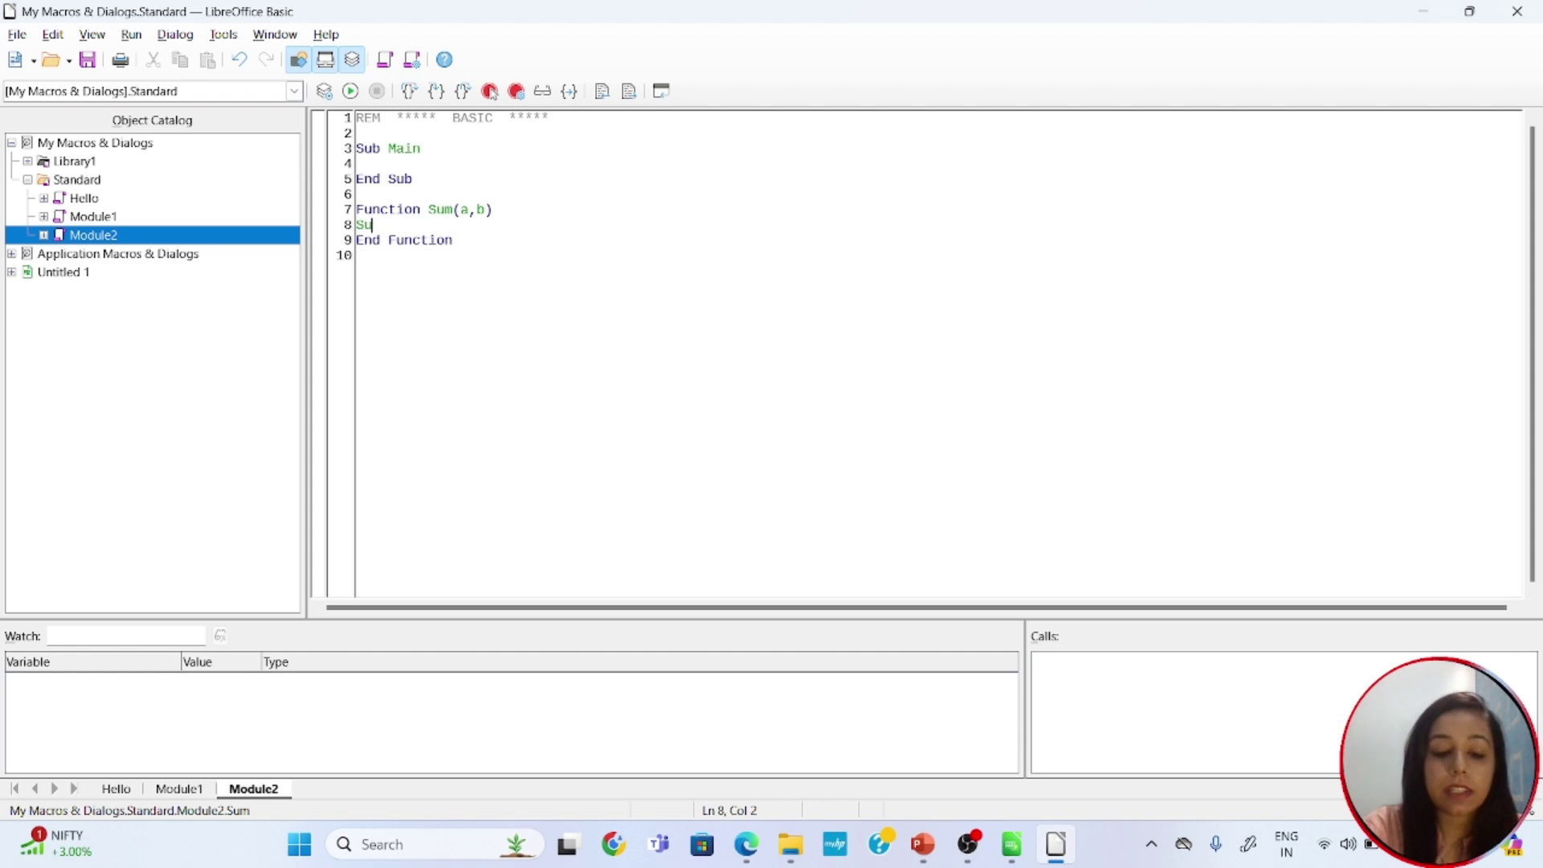
pyautogui.write('m=a+b')
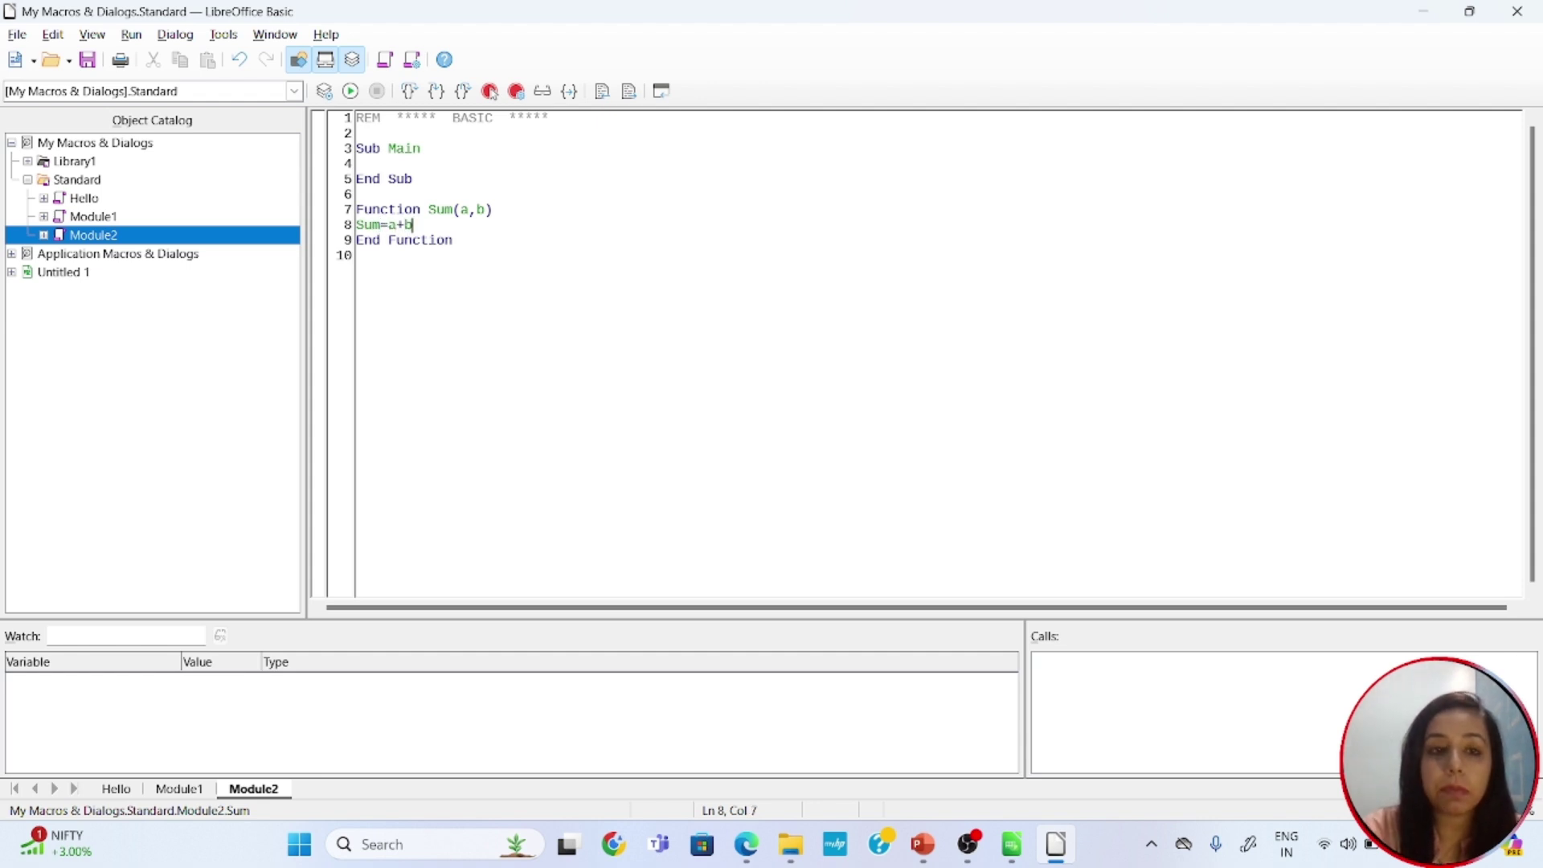
pyautogui.click(454, 240)
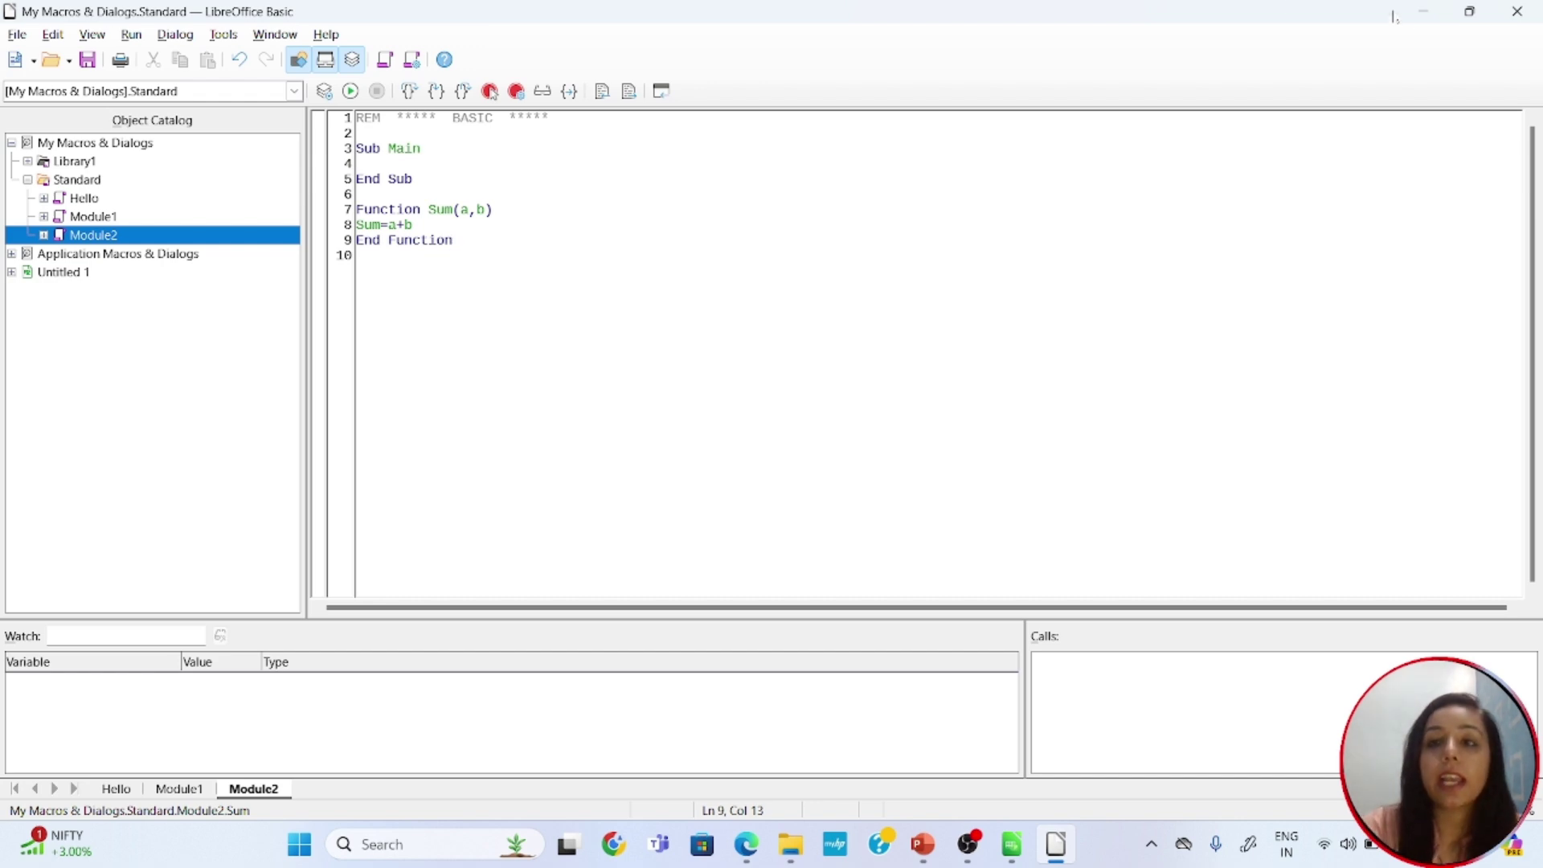
# Switch to the Untitled 1 spreadsheet in Calc, enter the formula =sum(6,7) in cell D5 and select that cell.
pyautogui.click(1423, 11)
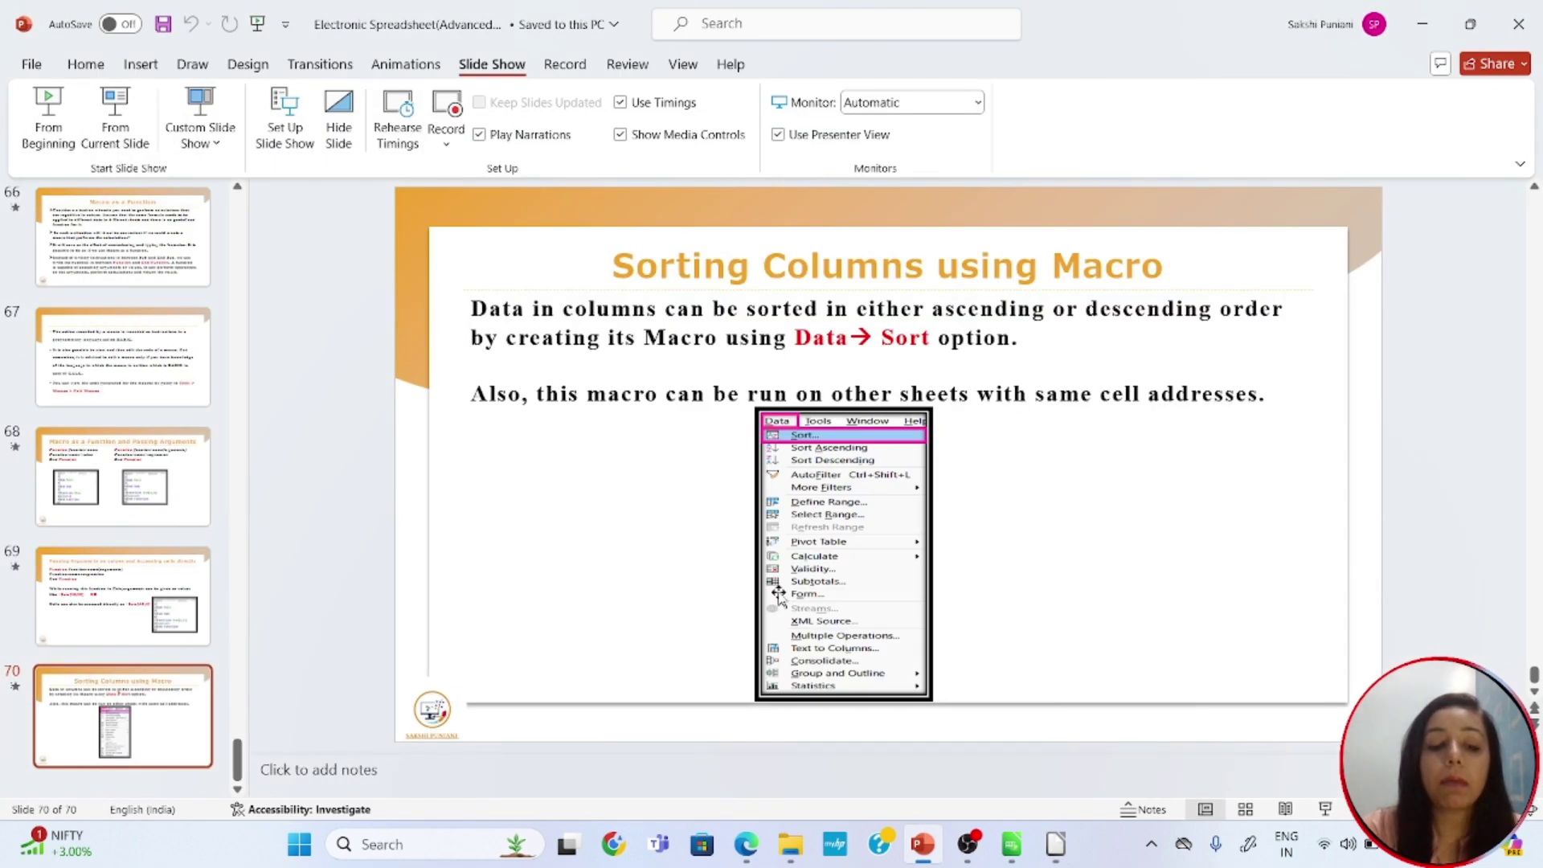
pyautogui.hotkey('alt', 'Tab')
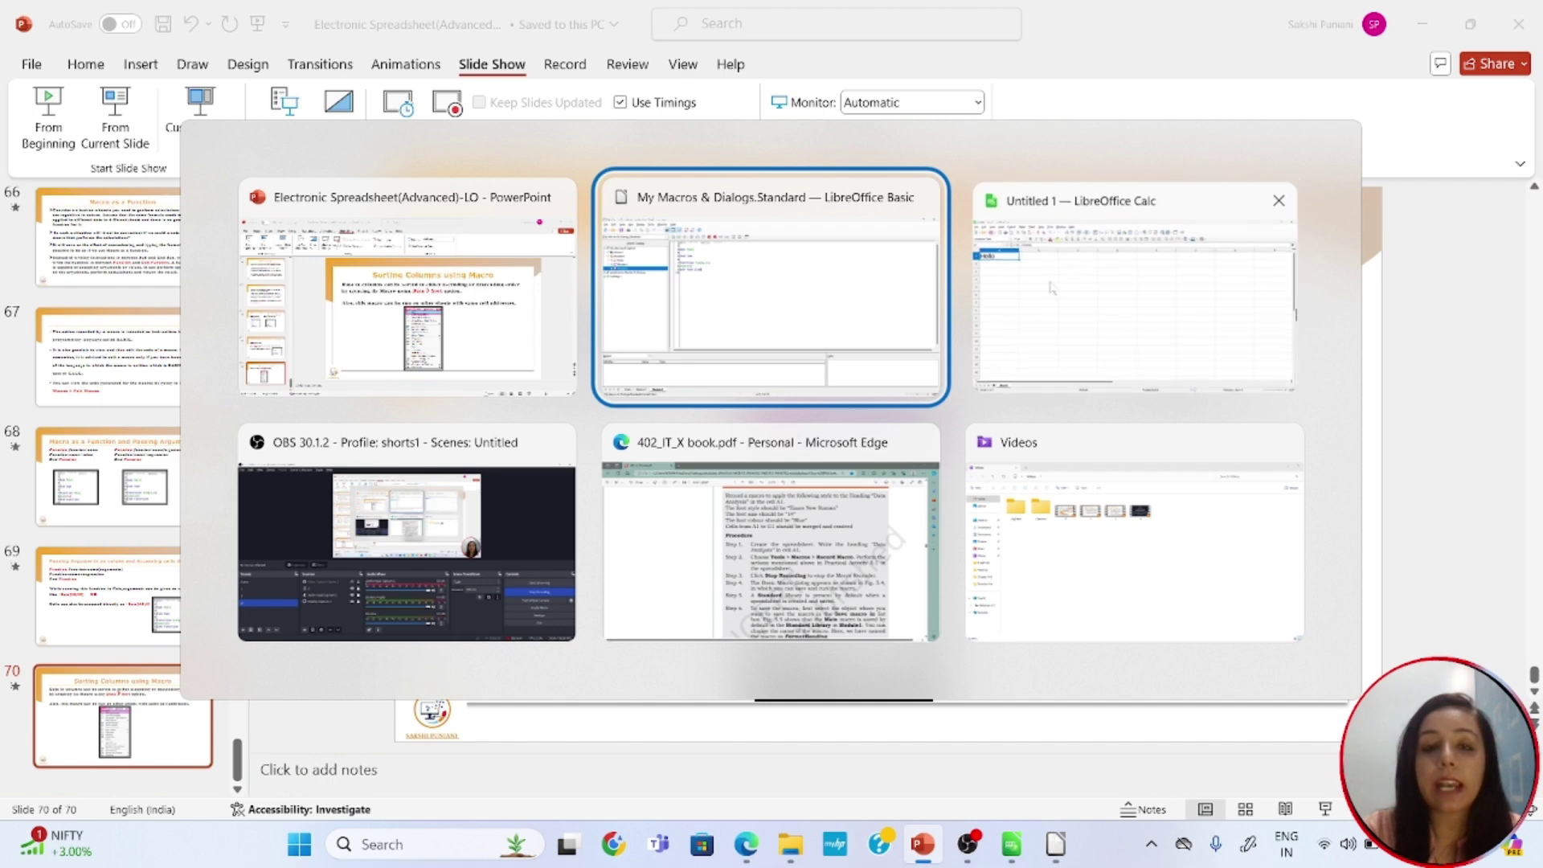
pyautogui.click(1051, 288)
pyautogui.click(696, 341)
pyautogui.write('=')
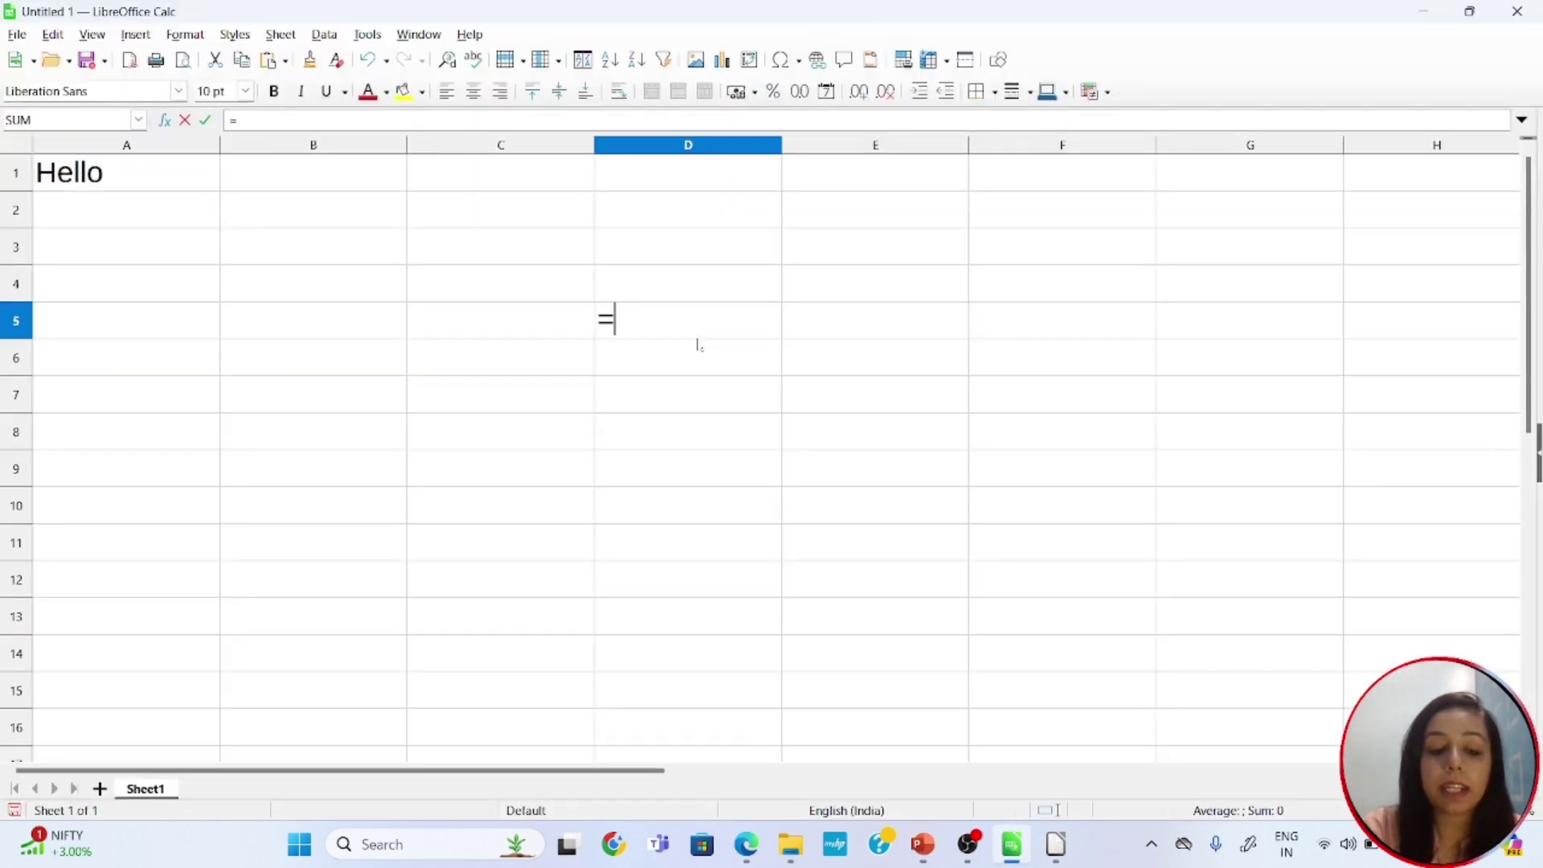
pyautogui.write('sum(')
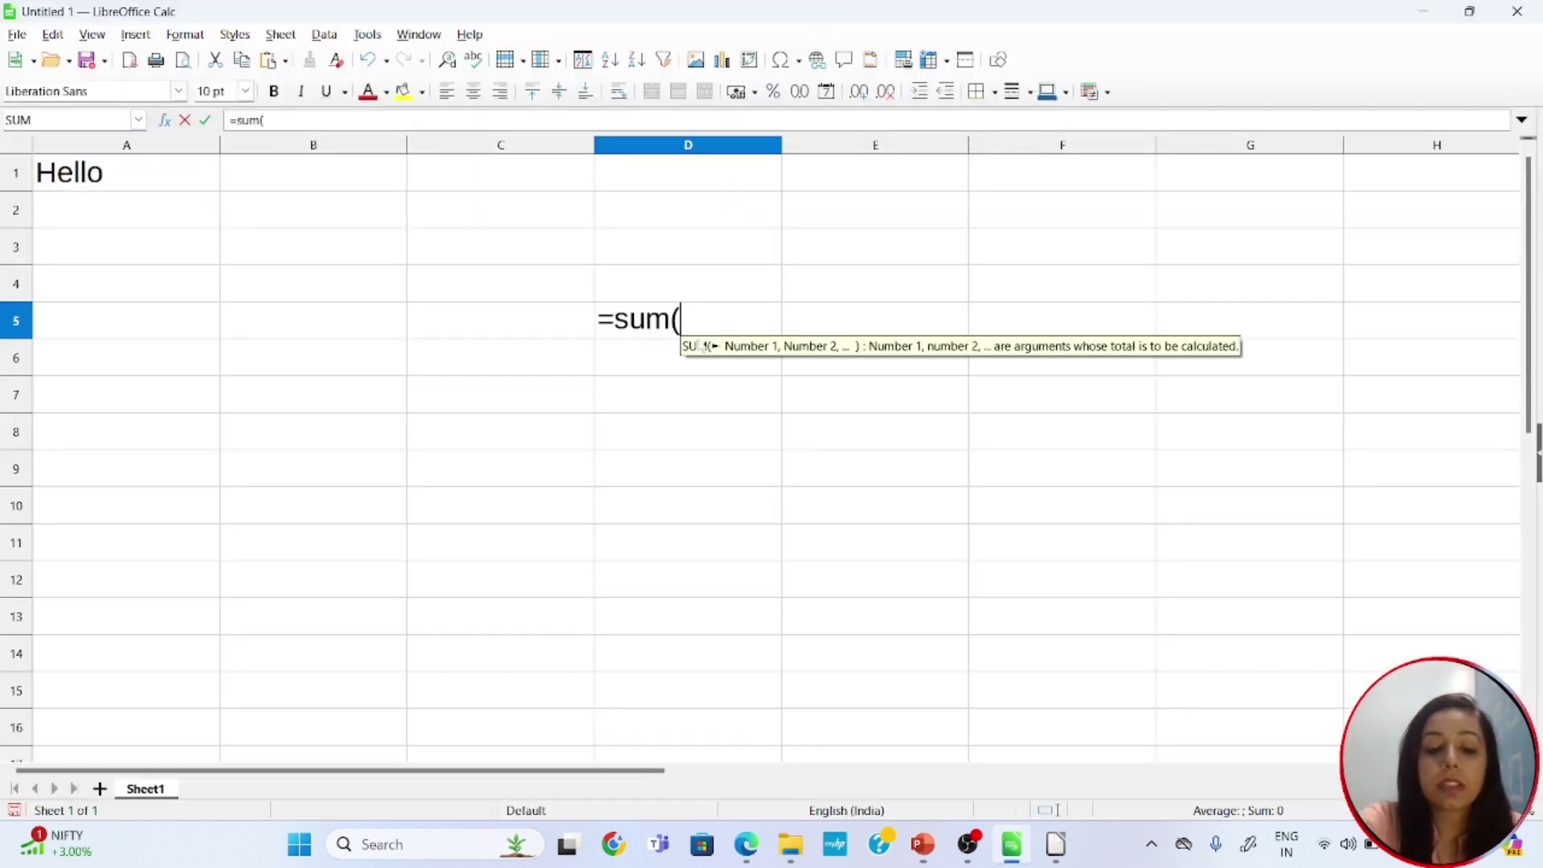
pyautogui.write('6,7_')
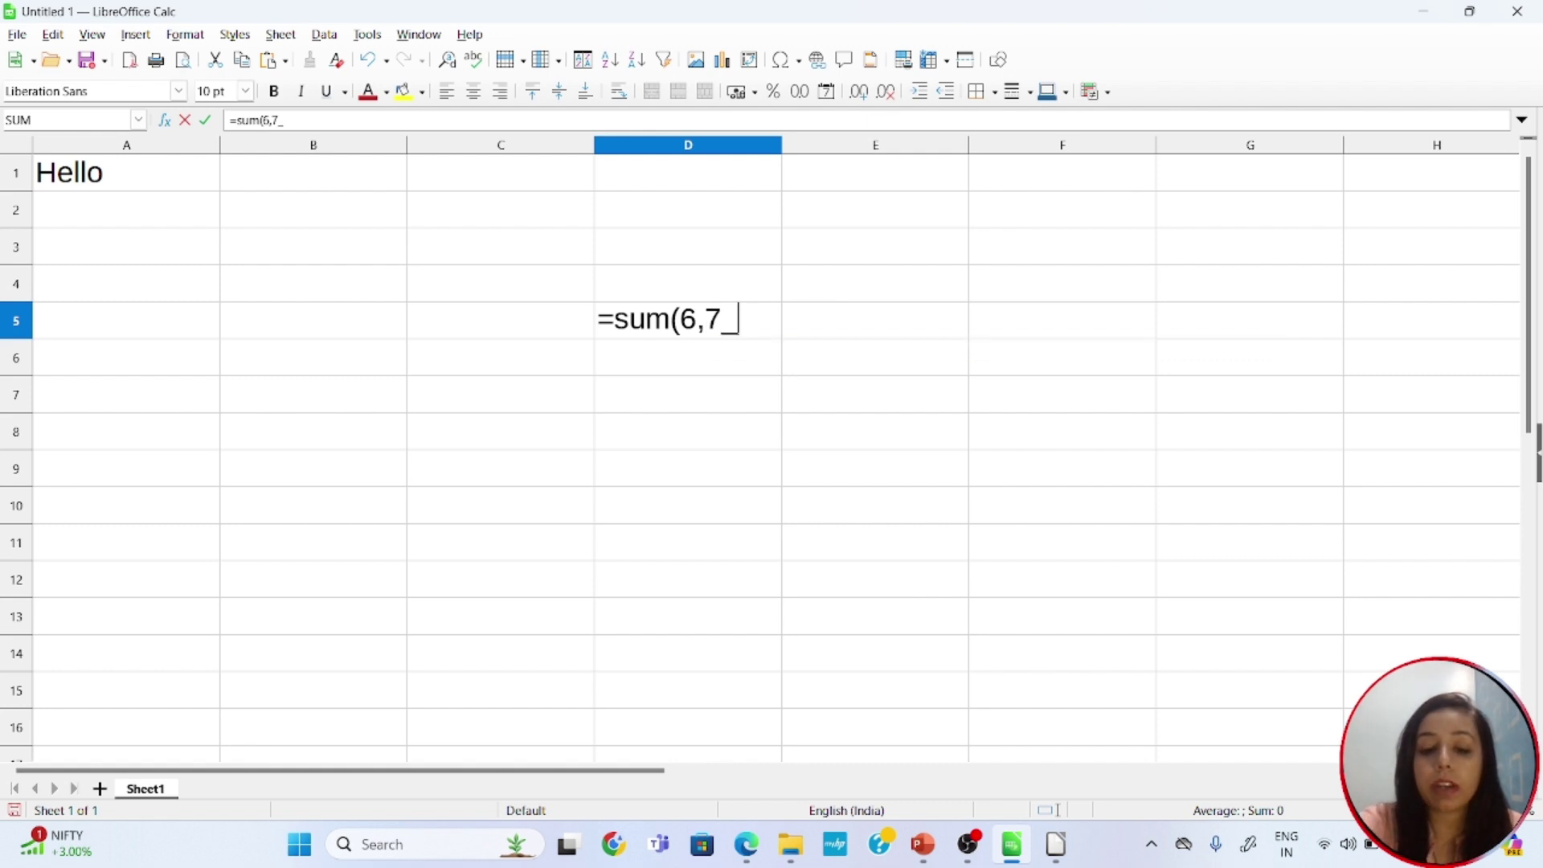
pyautogui.press('BackSpace')
pyautogui.write(')')
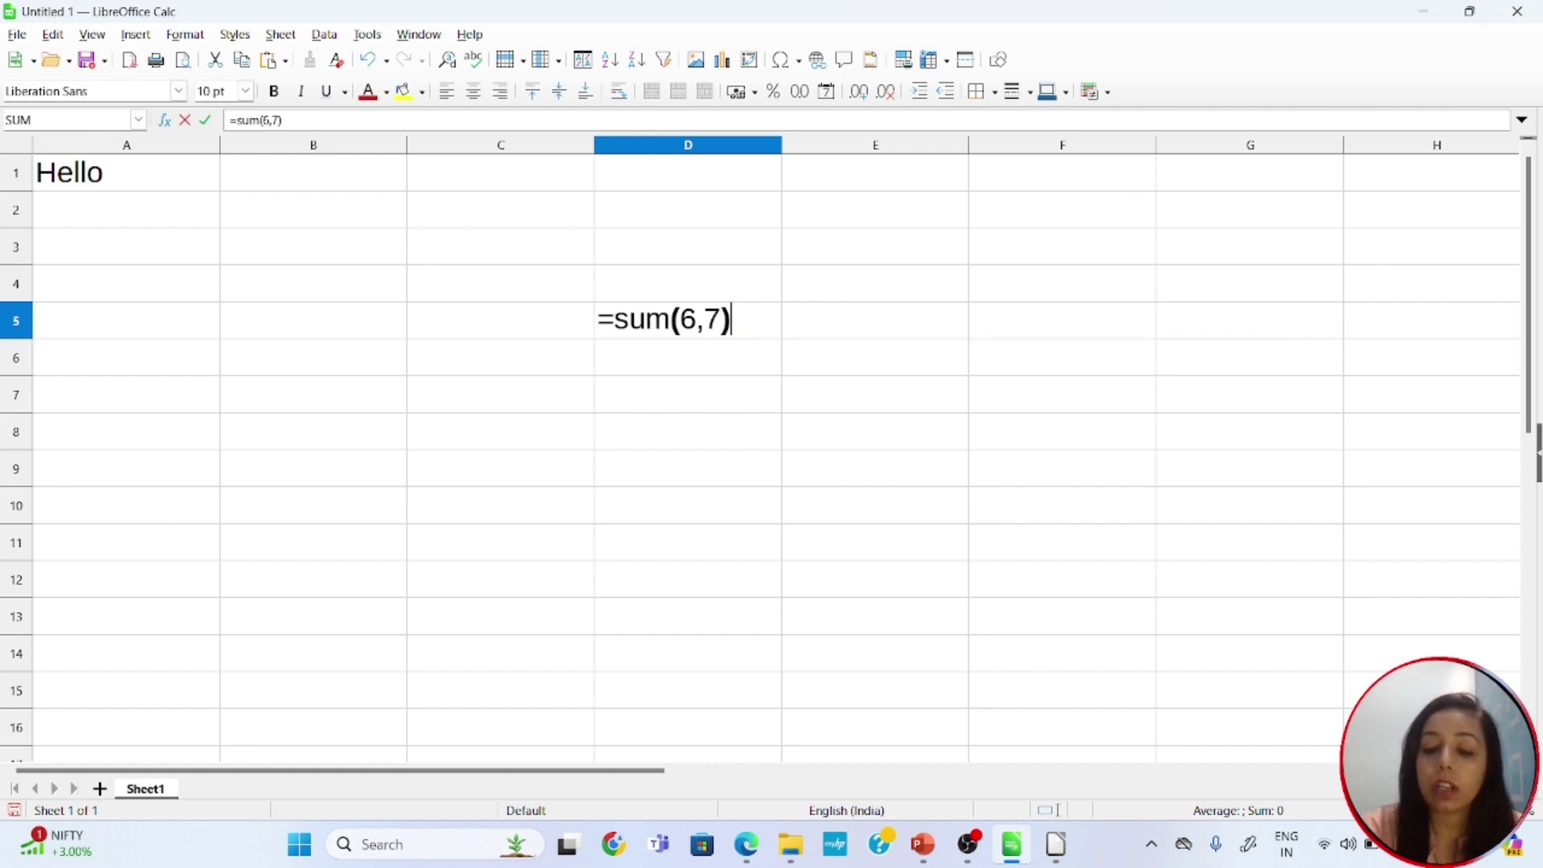
pyautogui.press('Return')
pyautogui.click(721, 317)
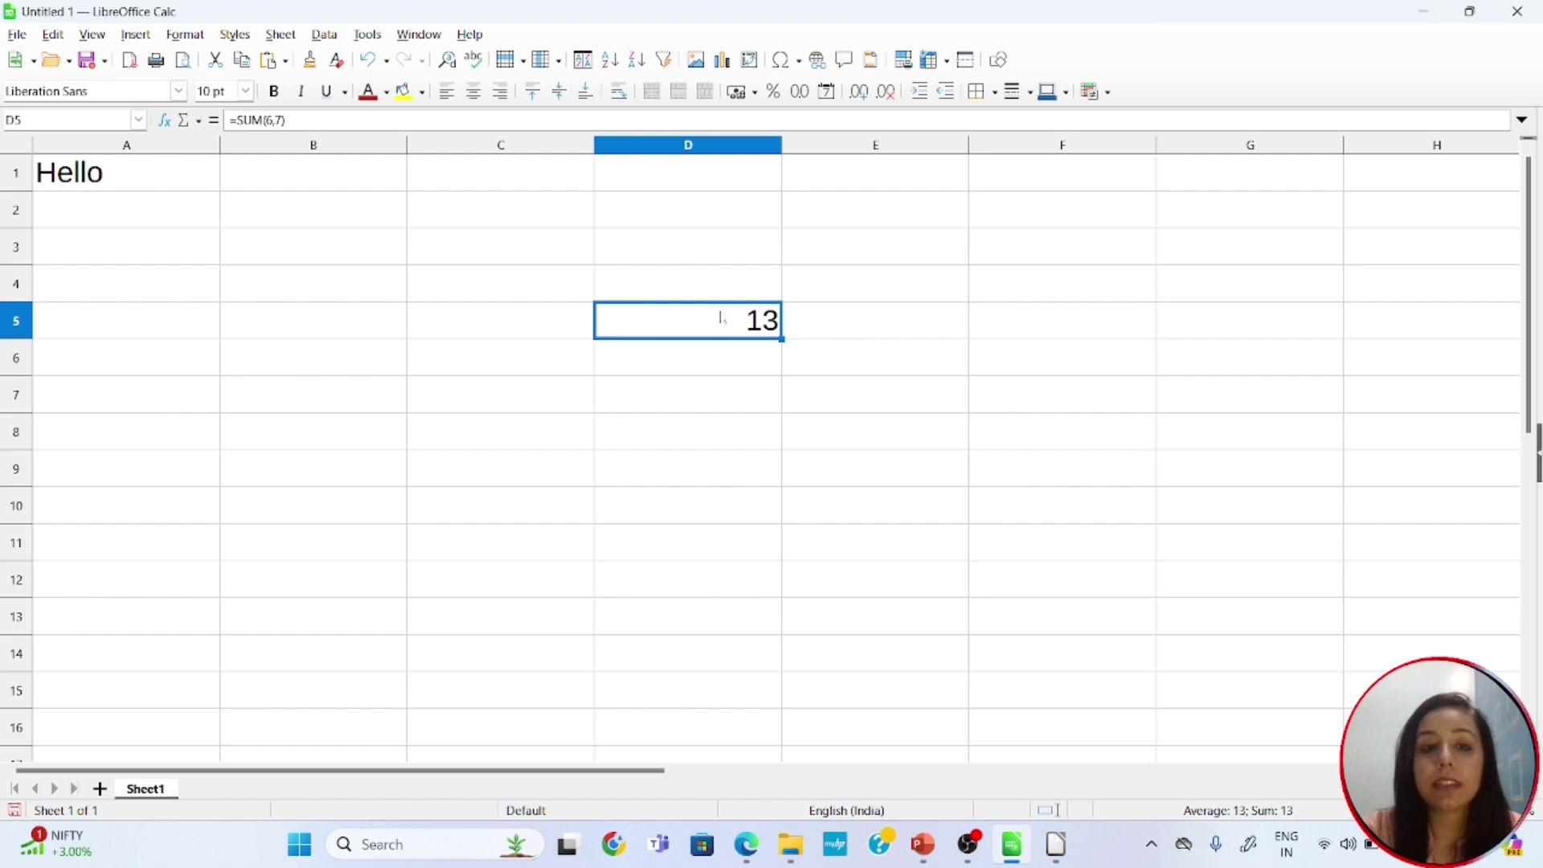
# Enter the number 12 in cell B2.
pyautogui.click(369, 213)
pyautogui.write('1')
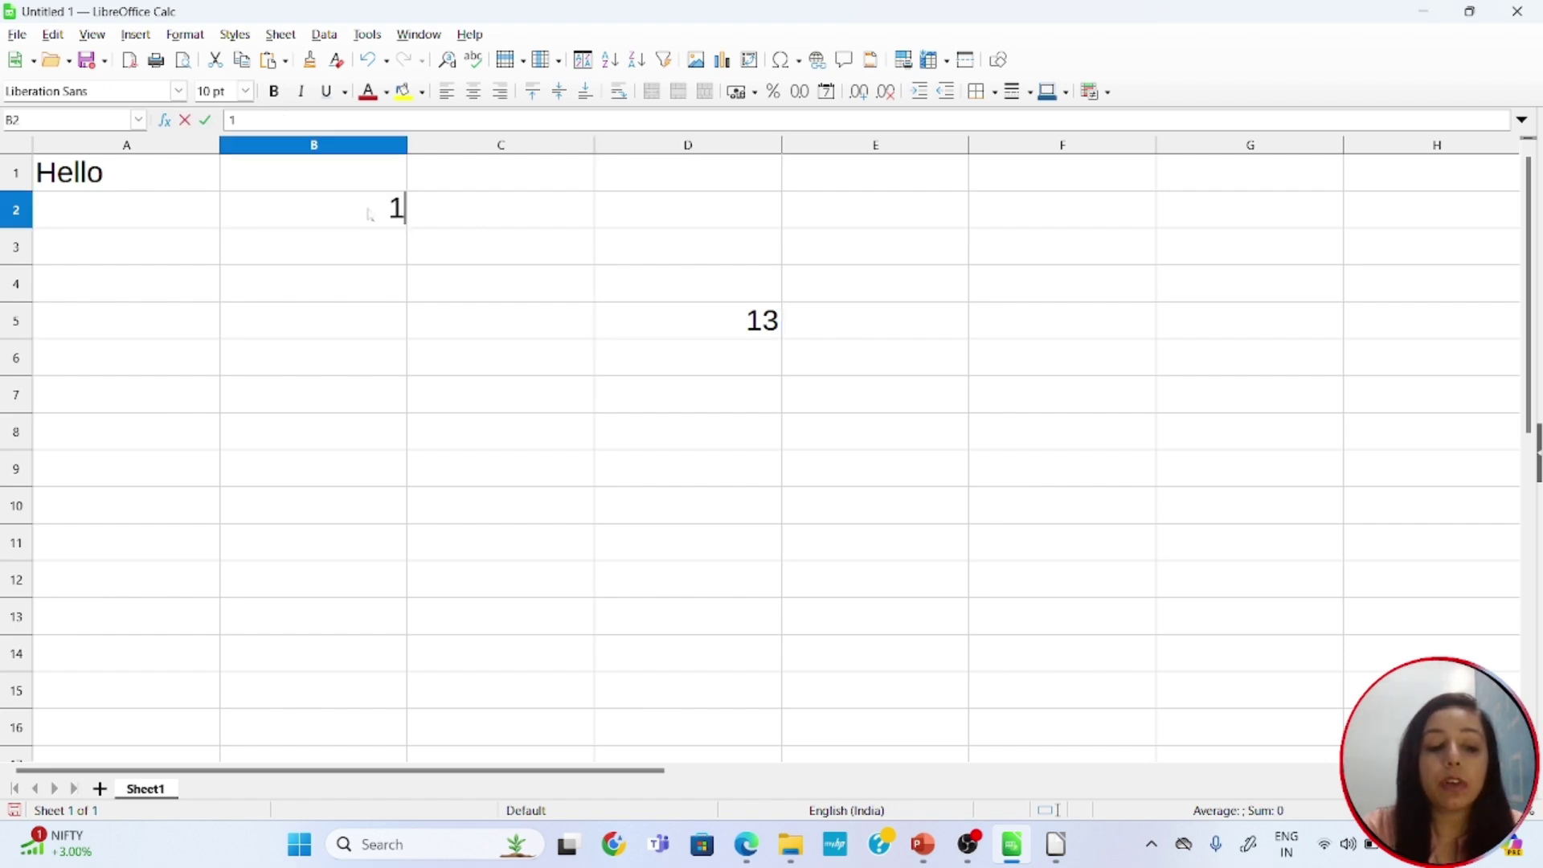
pyautogui.write('2')
pyautogui.press('Return')
# Replace the first argument of the SUM formula in D5 with the cell reference B2 and select the cell.
pyautogui.doubleClick(699, 337)
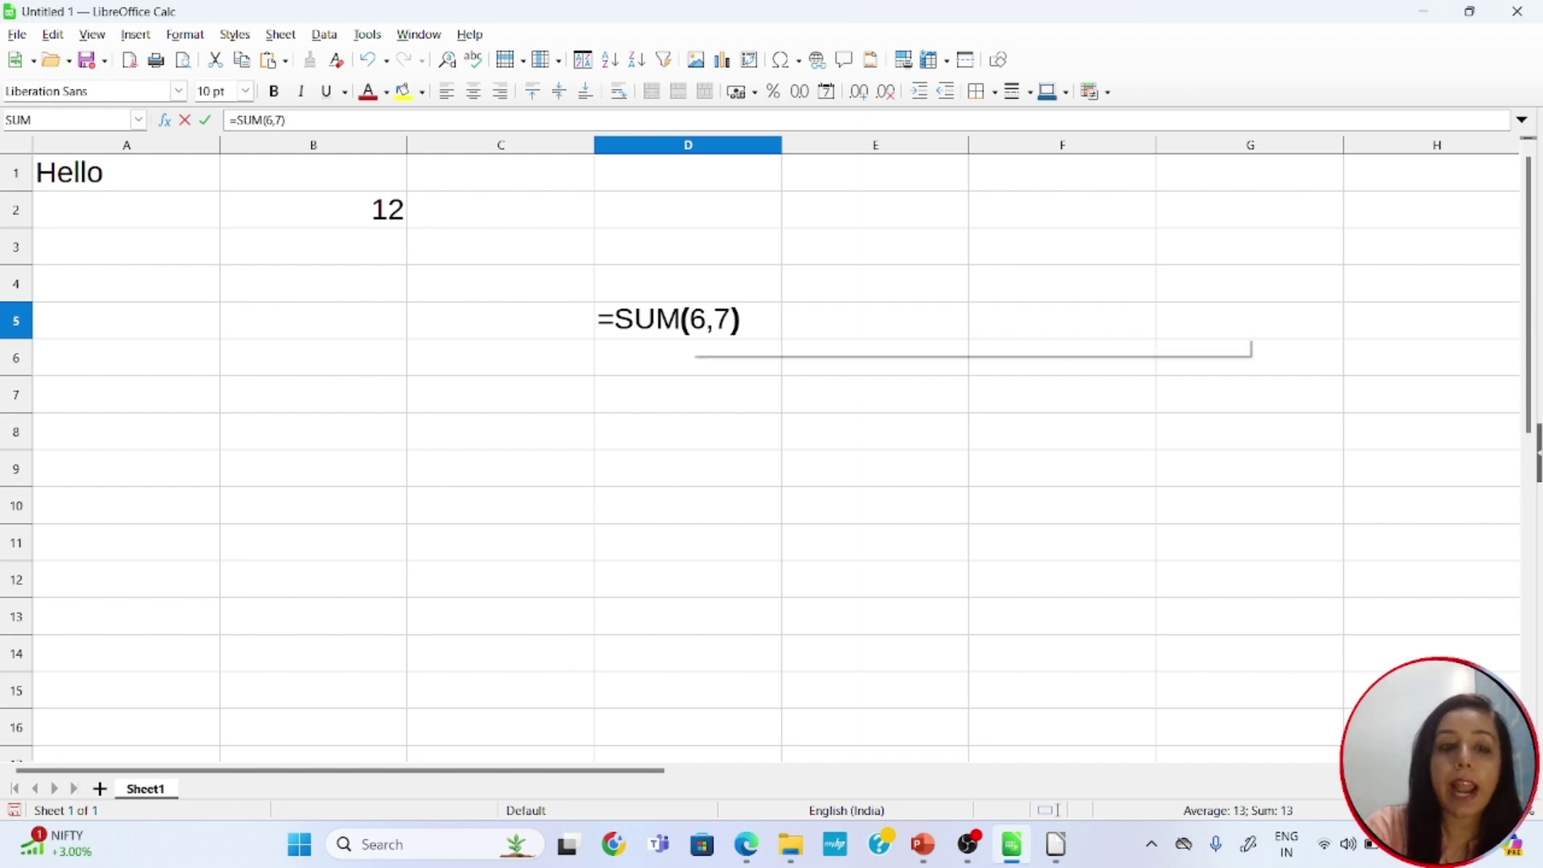
pyautogui.press('BackSpace')
pyautogui.write('B2')
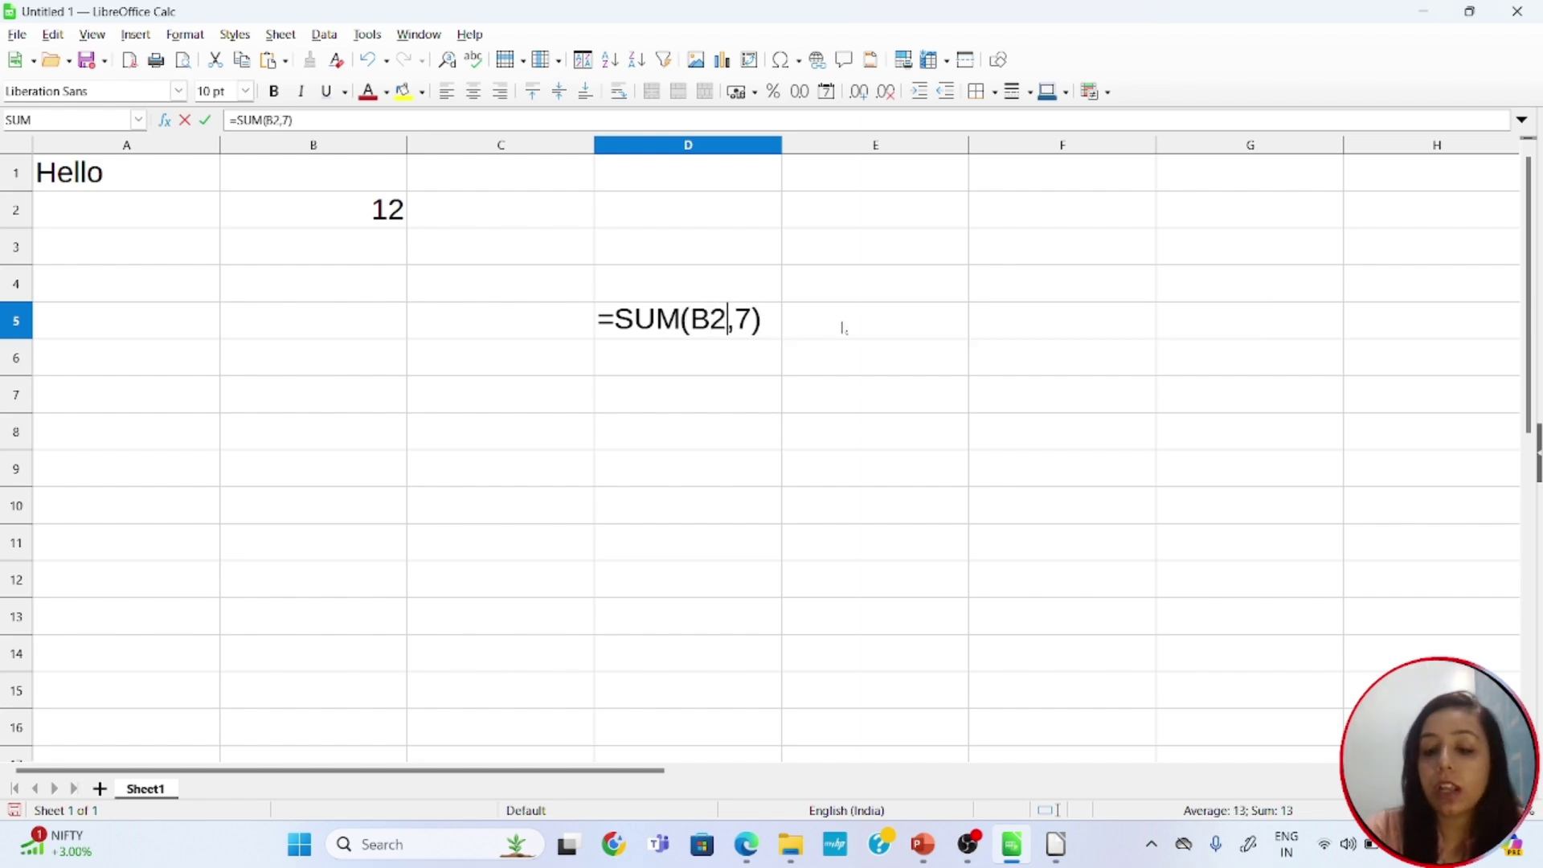
pyautogui.press('Return')
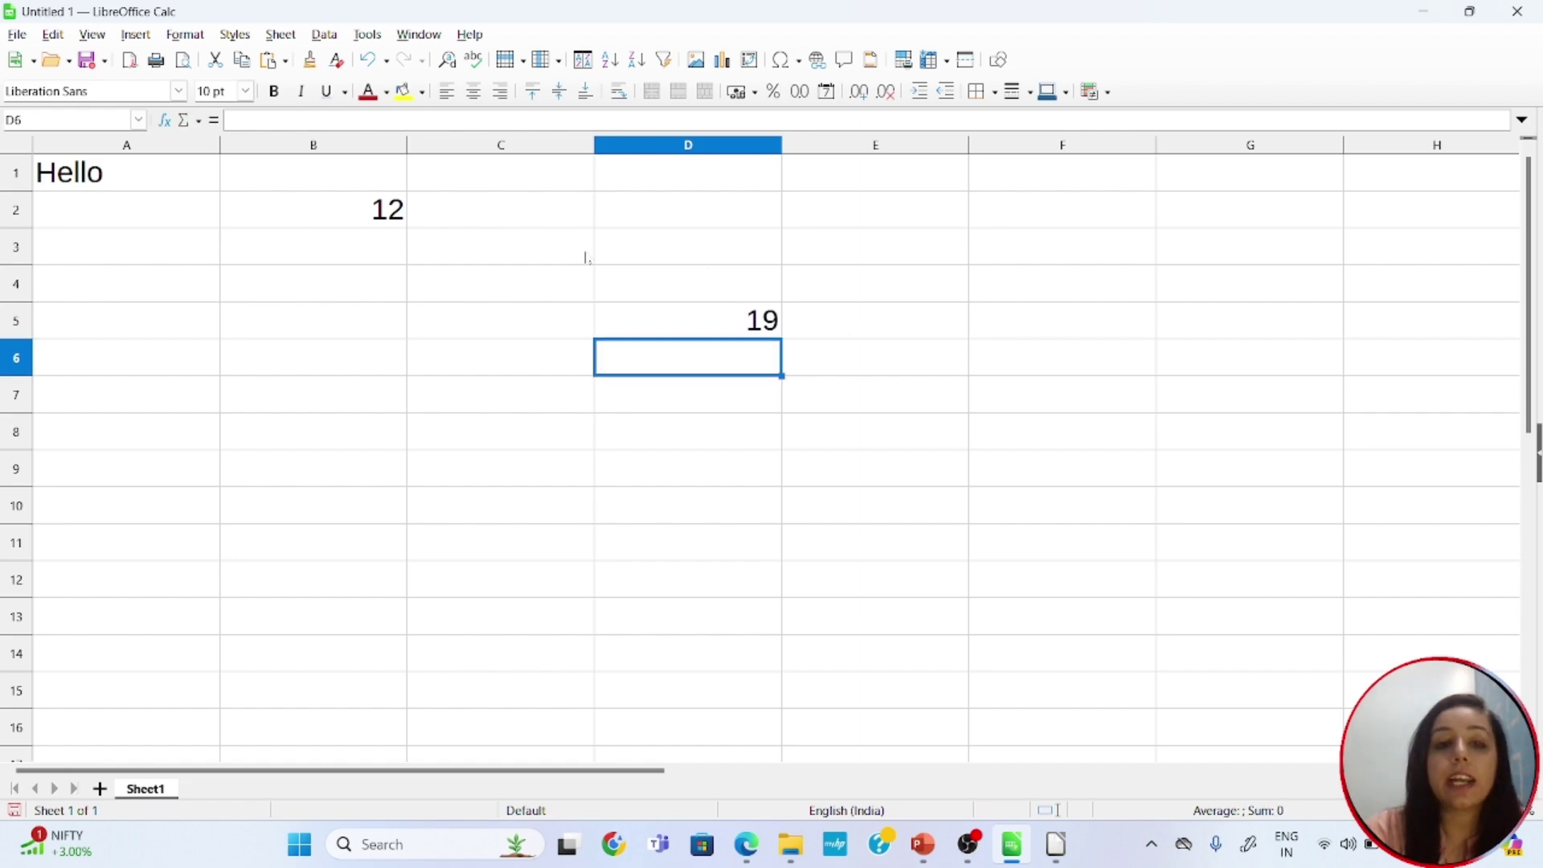
pyautogui.click(750, 320)
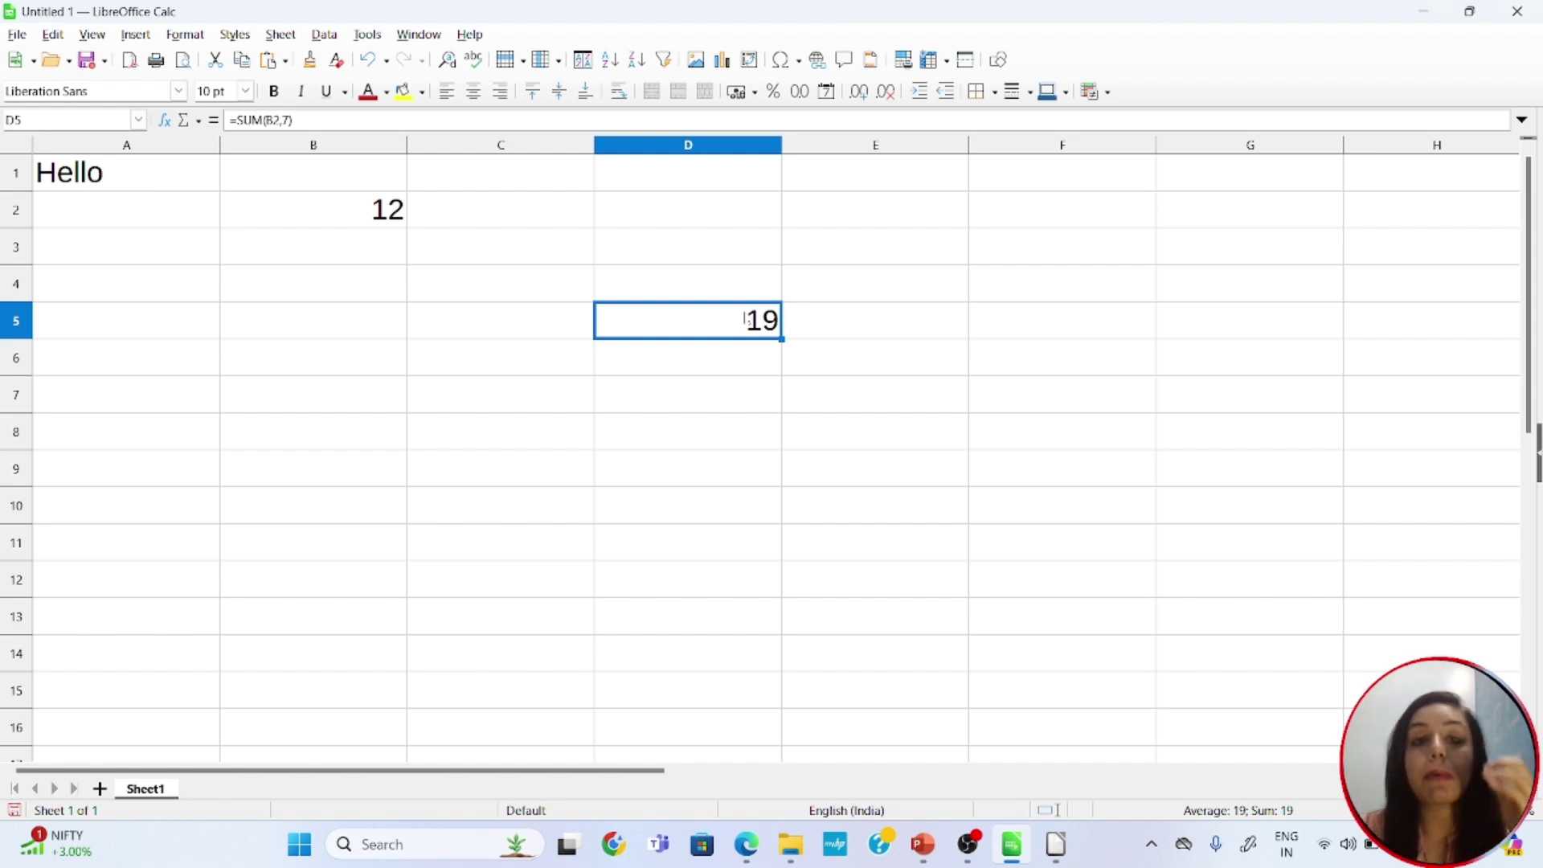
# Switch to PowerPoint, present the Sorting Columns using Macro slide and mark Data and Sort in red ink in the text and the menu picture.
pyautogui.hotkey('alt', 'Tab')
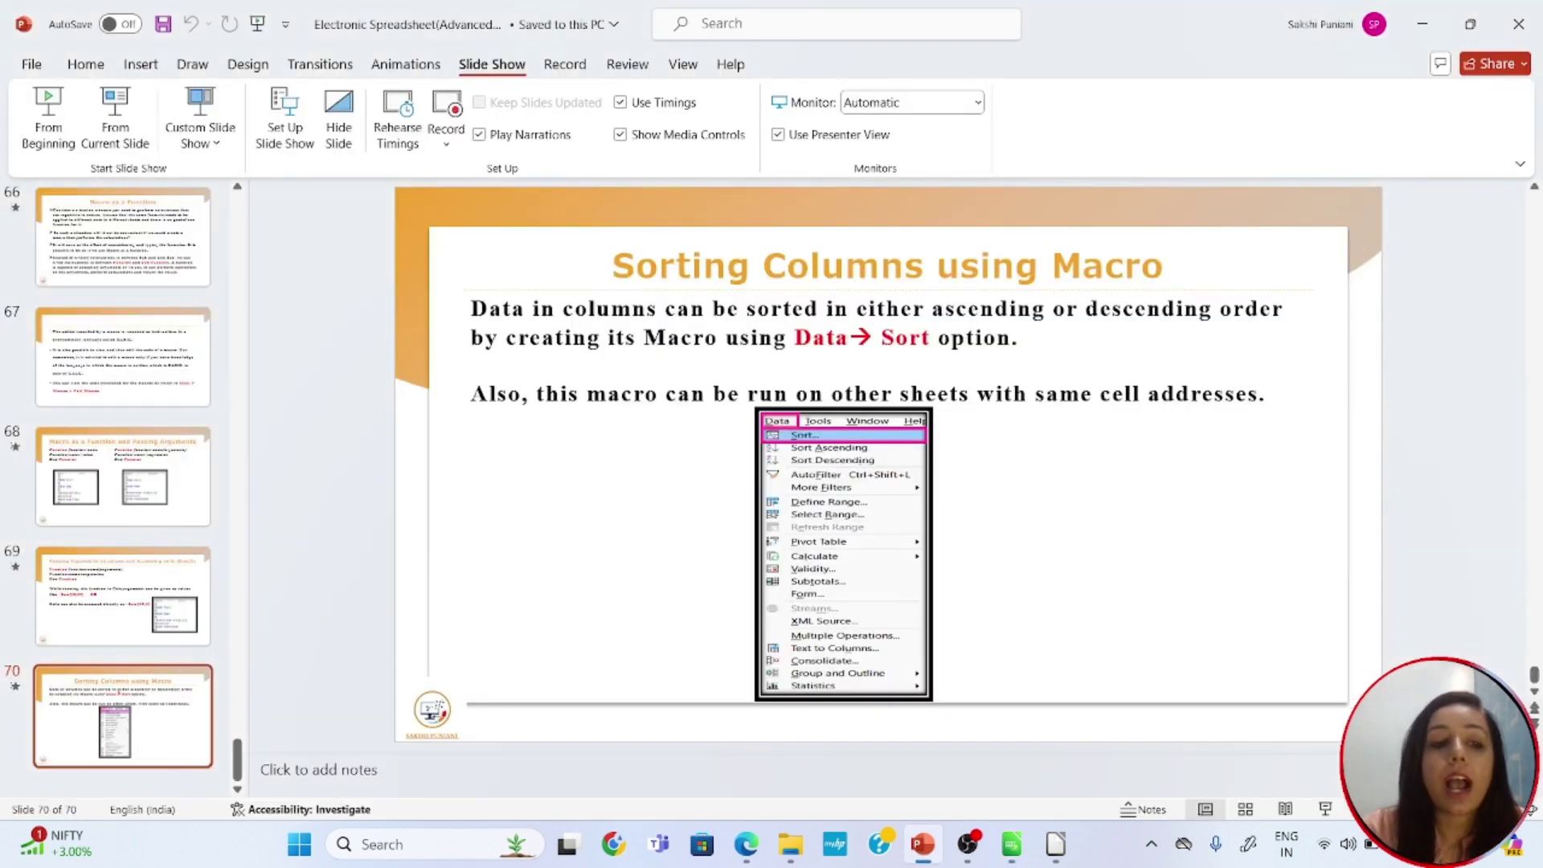
pyautogui.click(124, 146)
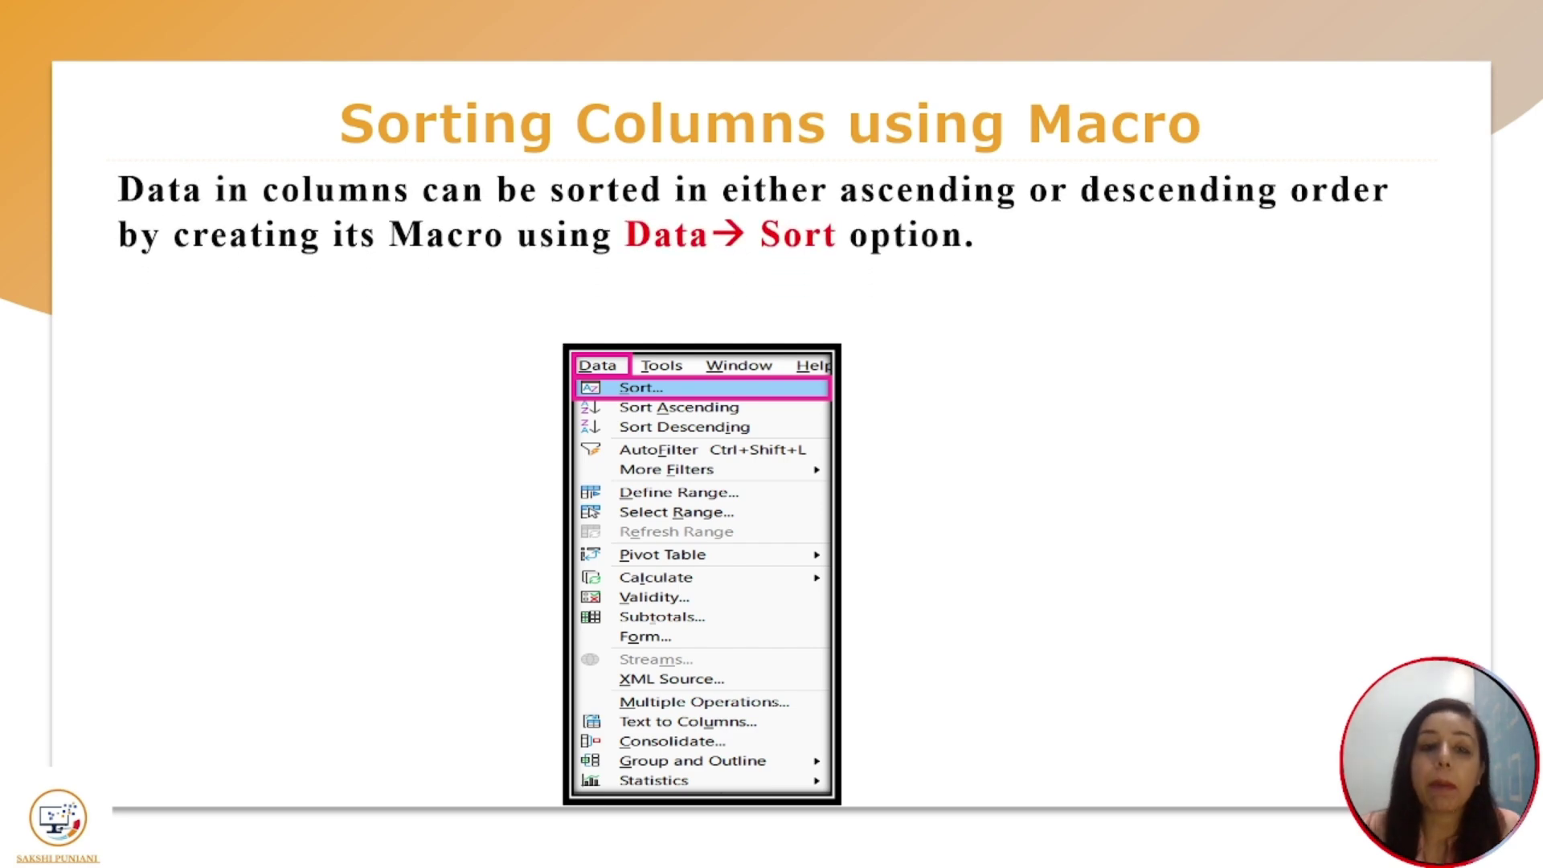
pyautogui.moveTo(603, 256); pyautogui.dragTo(664, 238)
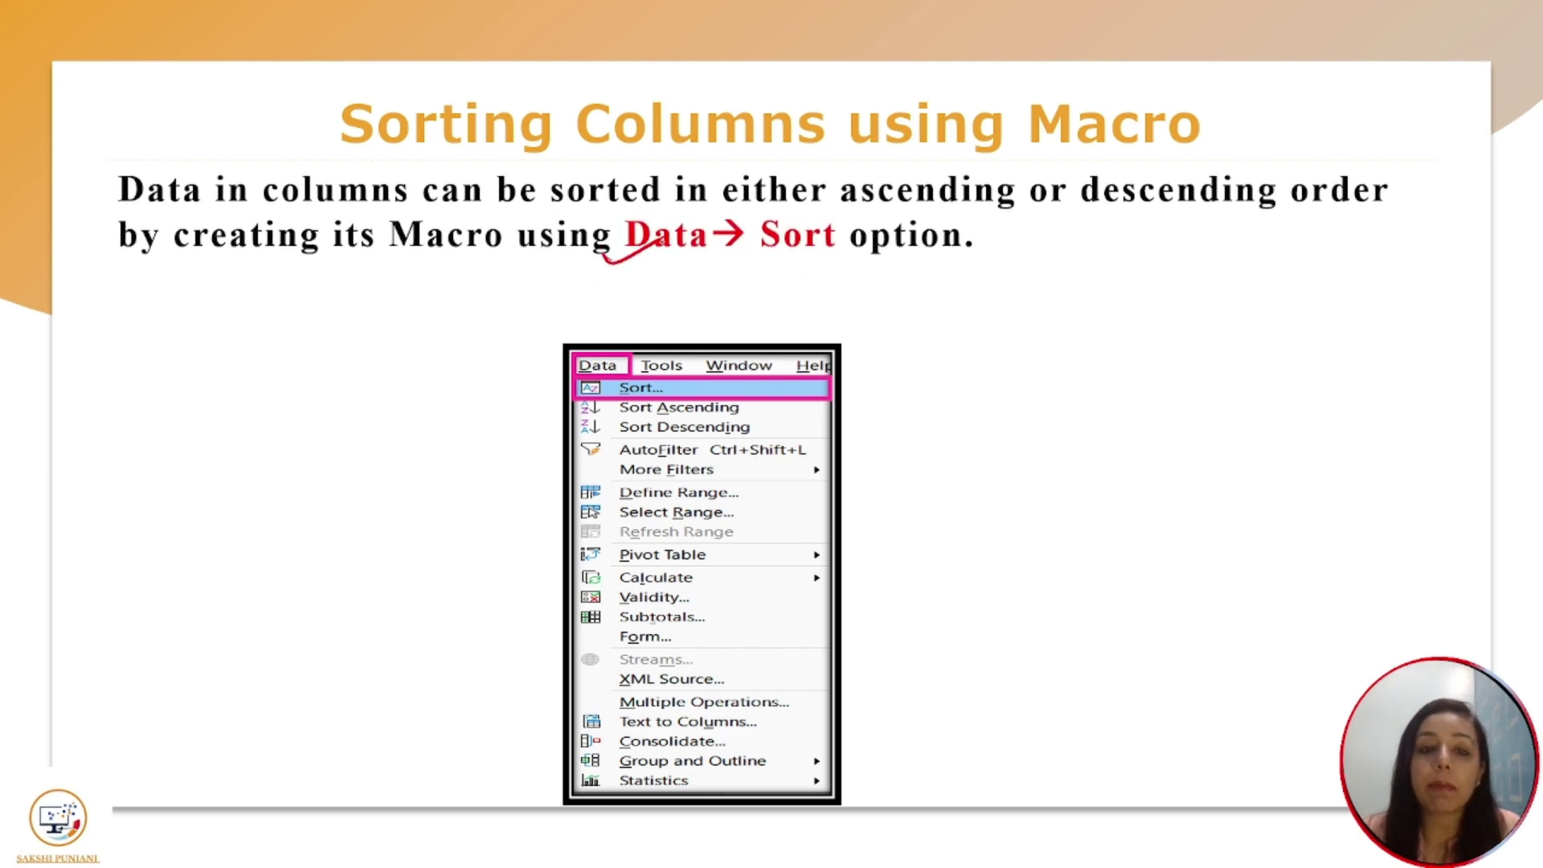
pyautogui.moveTo(773, 264); pyautogui.dragTo(851, 240)
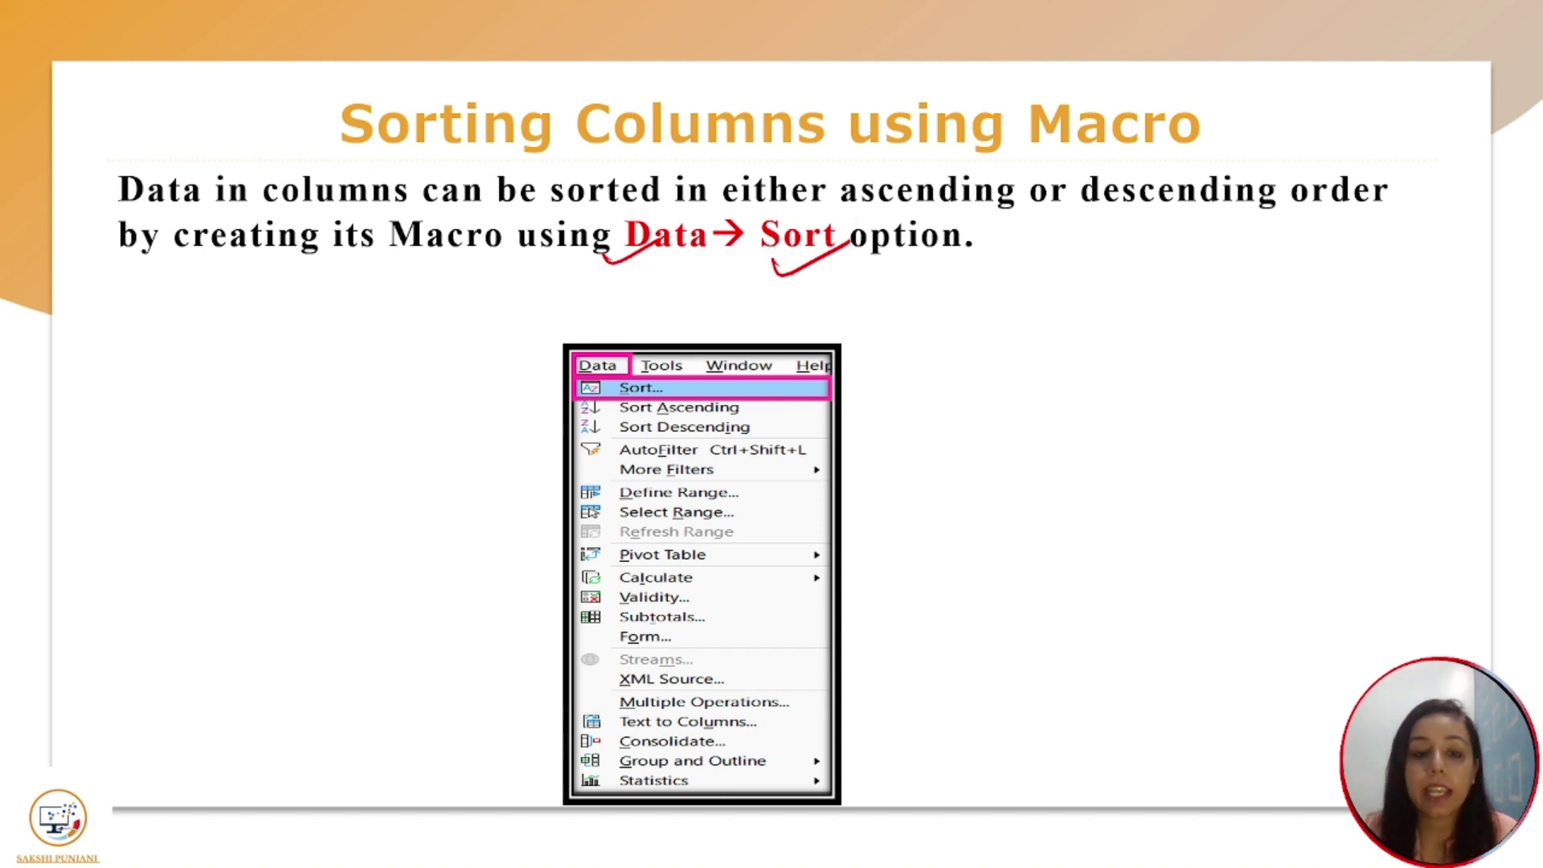
pyautogui.moveTo(511, 368); pyautogui.dragTo(550, 369)
pyautogui.moveTo(536, 361)
pyautogui.mouseDown()
pyautogui.moveTo(540, 392)
pyautogui.moveTo(607, 384)
pyautogui.mouseUp()
# Reveal the slide's line about running the macro on other sheets, and return to the Untitled 1 spreadsheet in Calc.
pyautogui.press('Right')
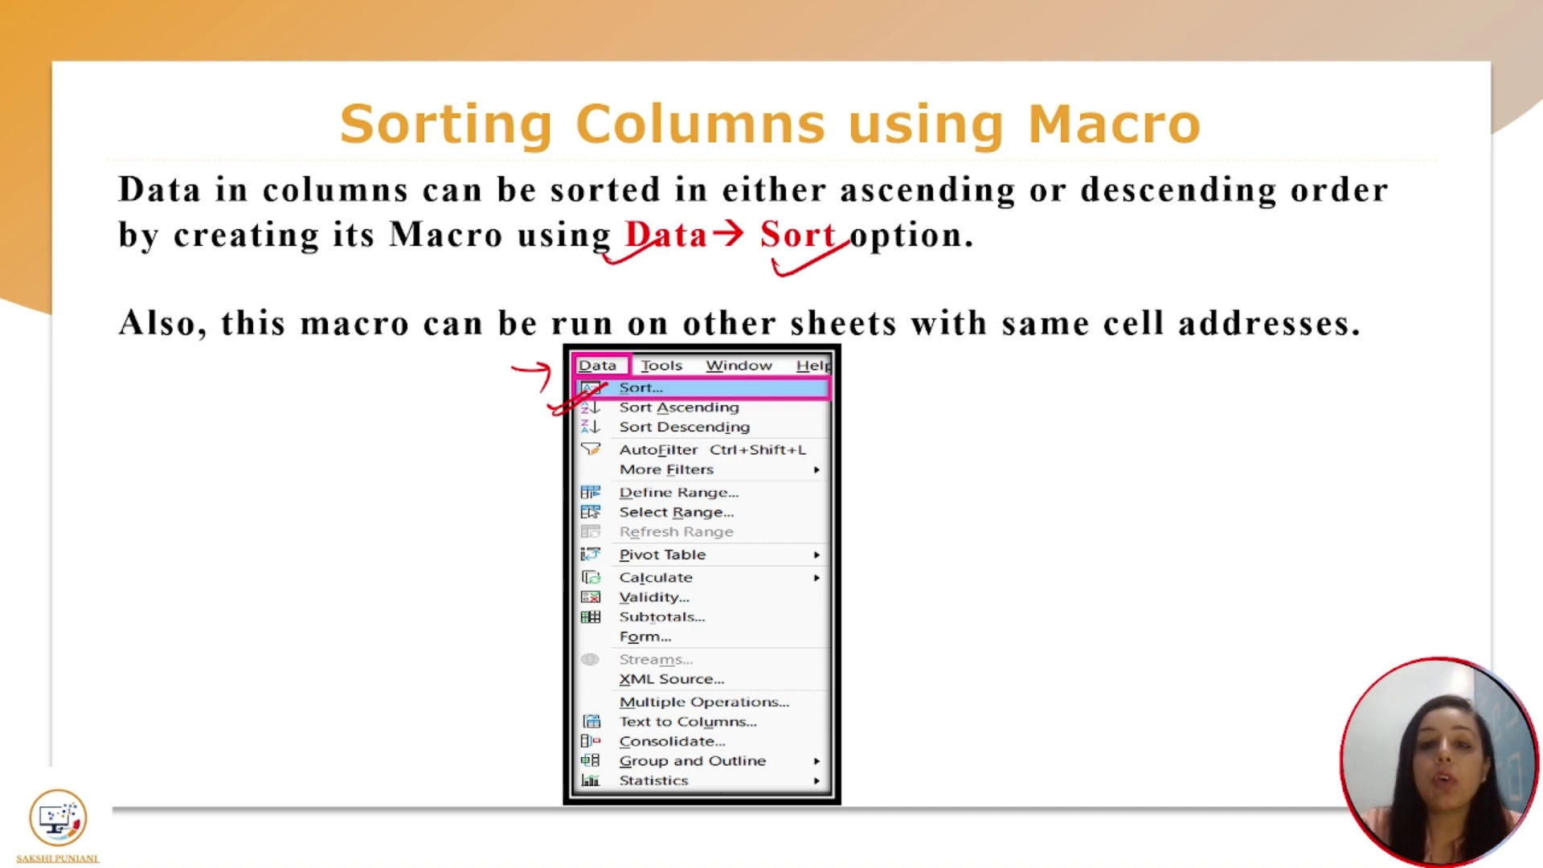
pyautogui.press('Right')
pyautogui.press('Left')
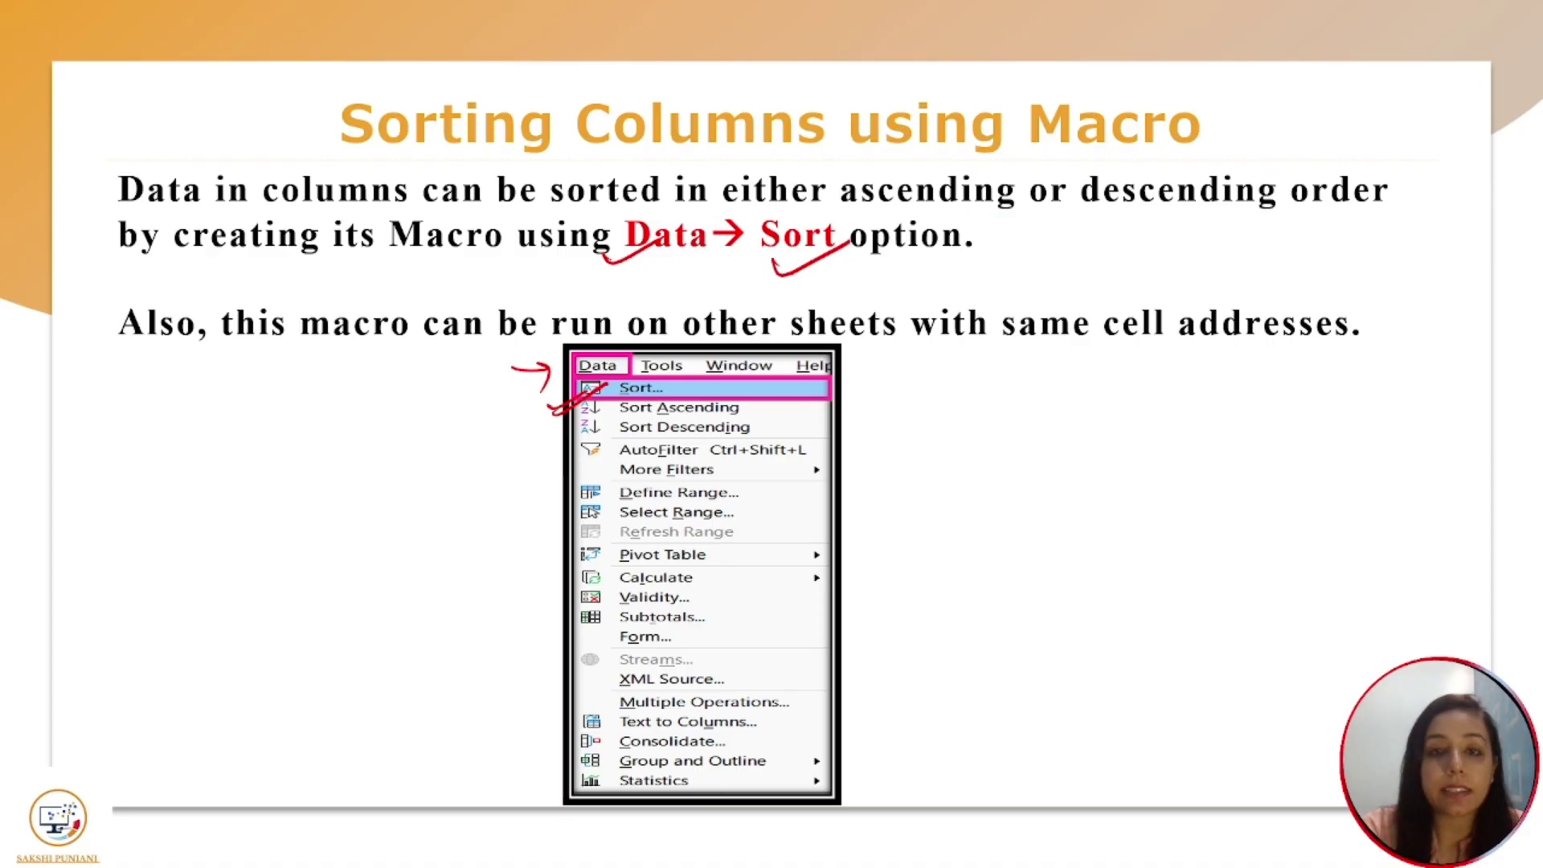
pyautogui.hotkey('alt', 'Tab')
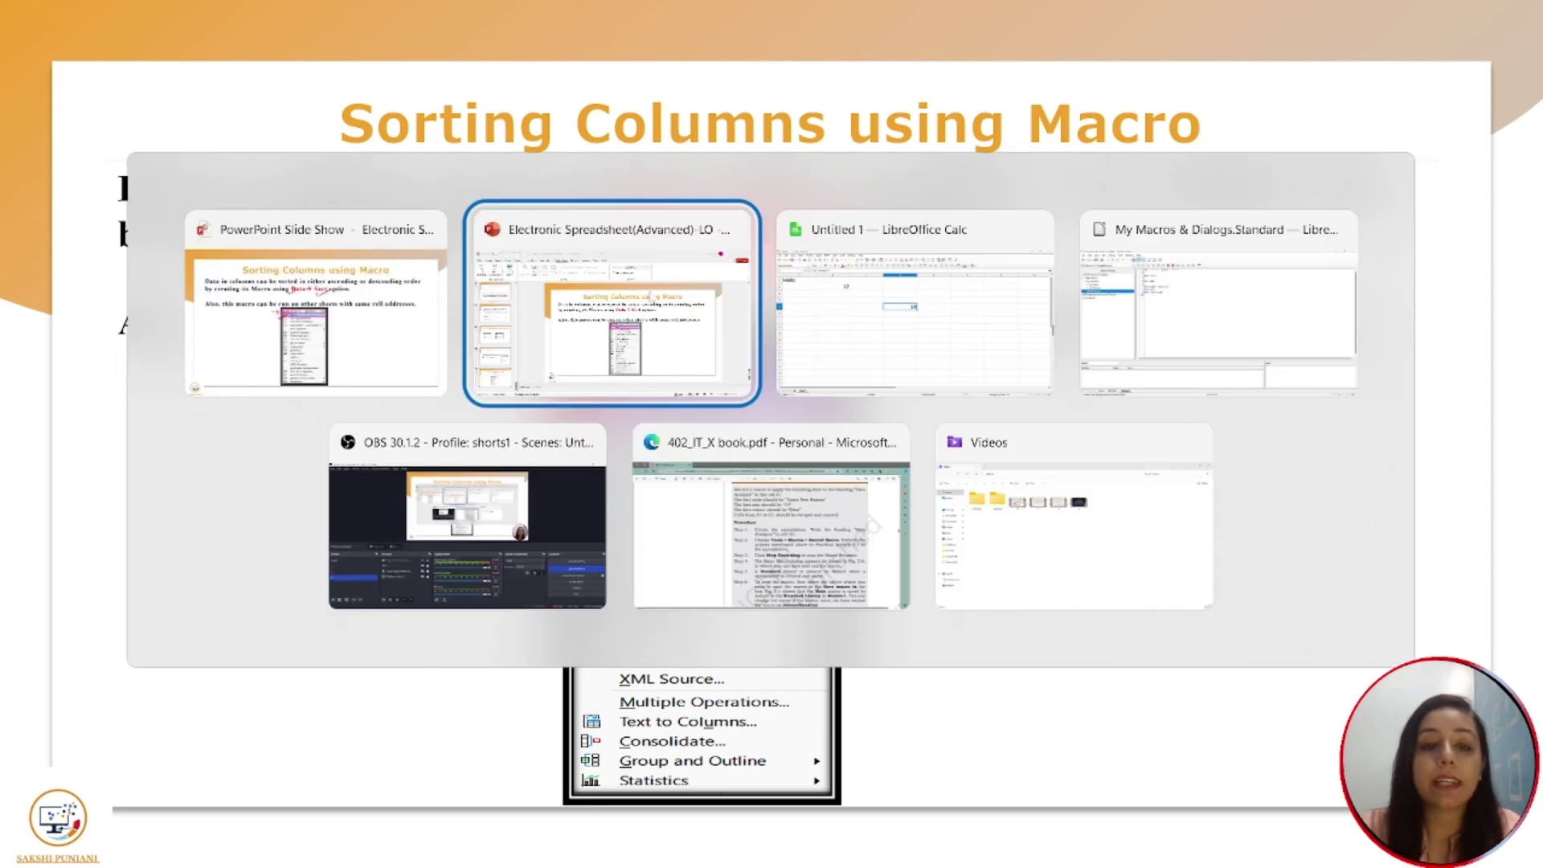
pyautogui.click(864, 327)
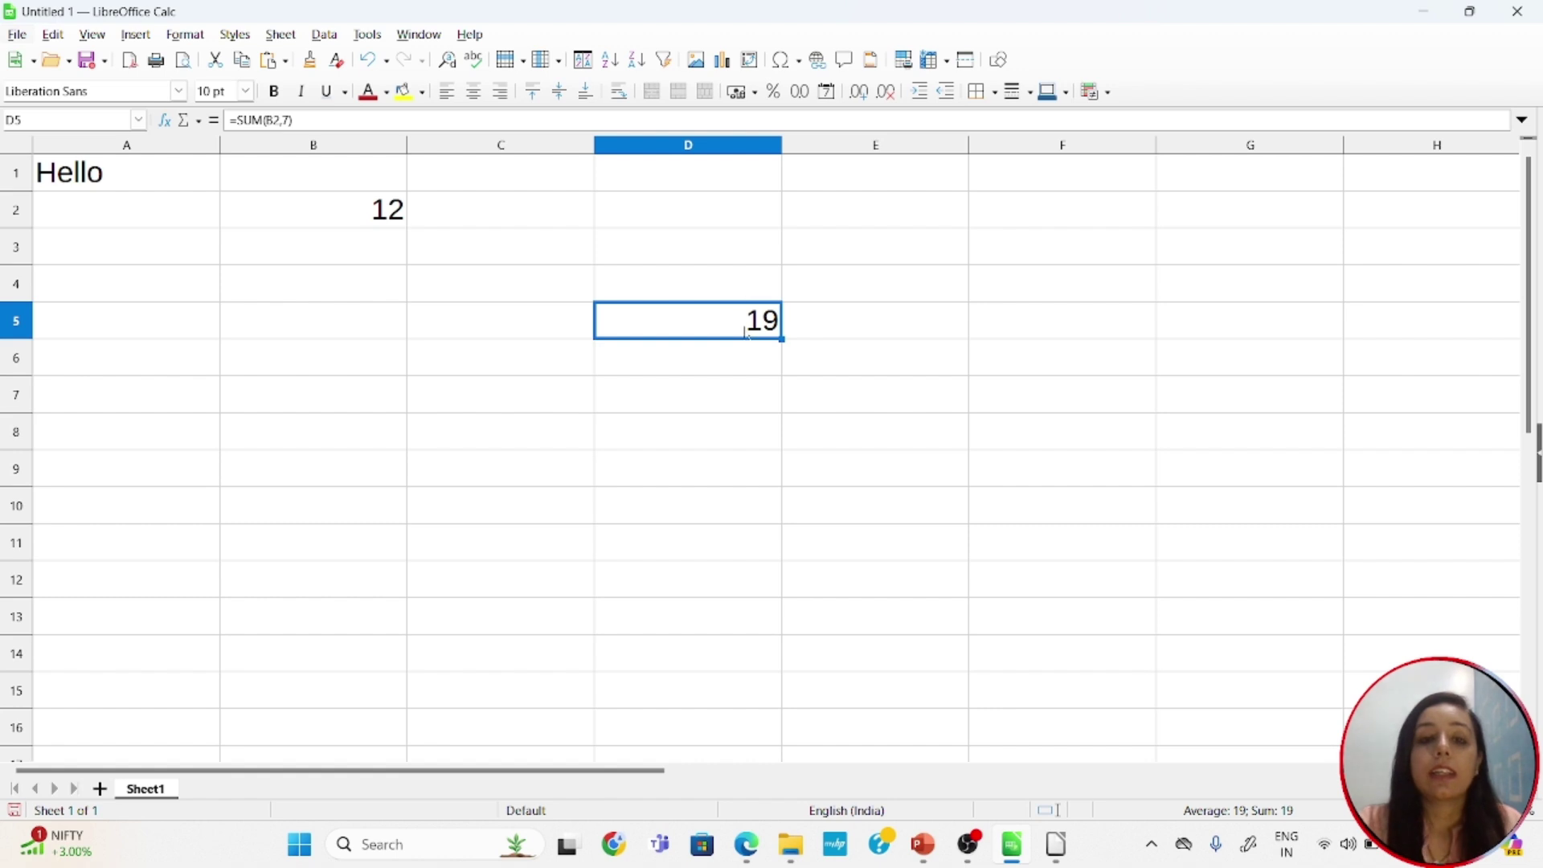
# Clear the contents of cells D5 and B2.
pyautogui.click(713, 362)
pyautogui.moveTo(714, 344); pyautogui.dragTo(710, 335)
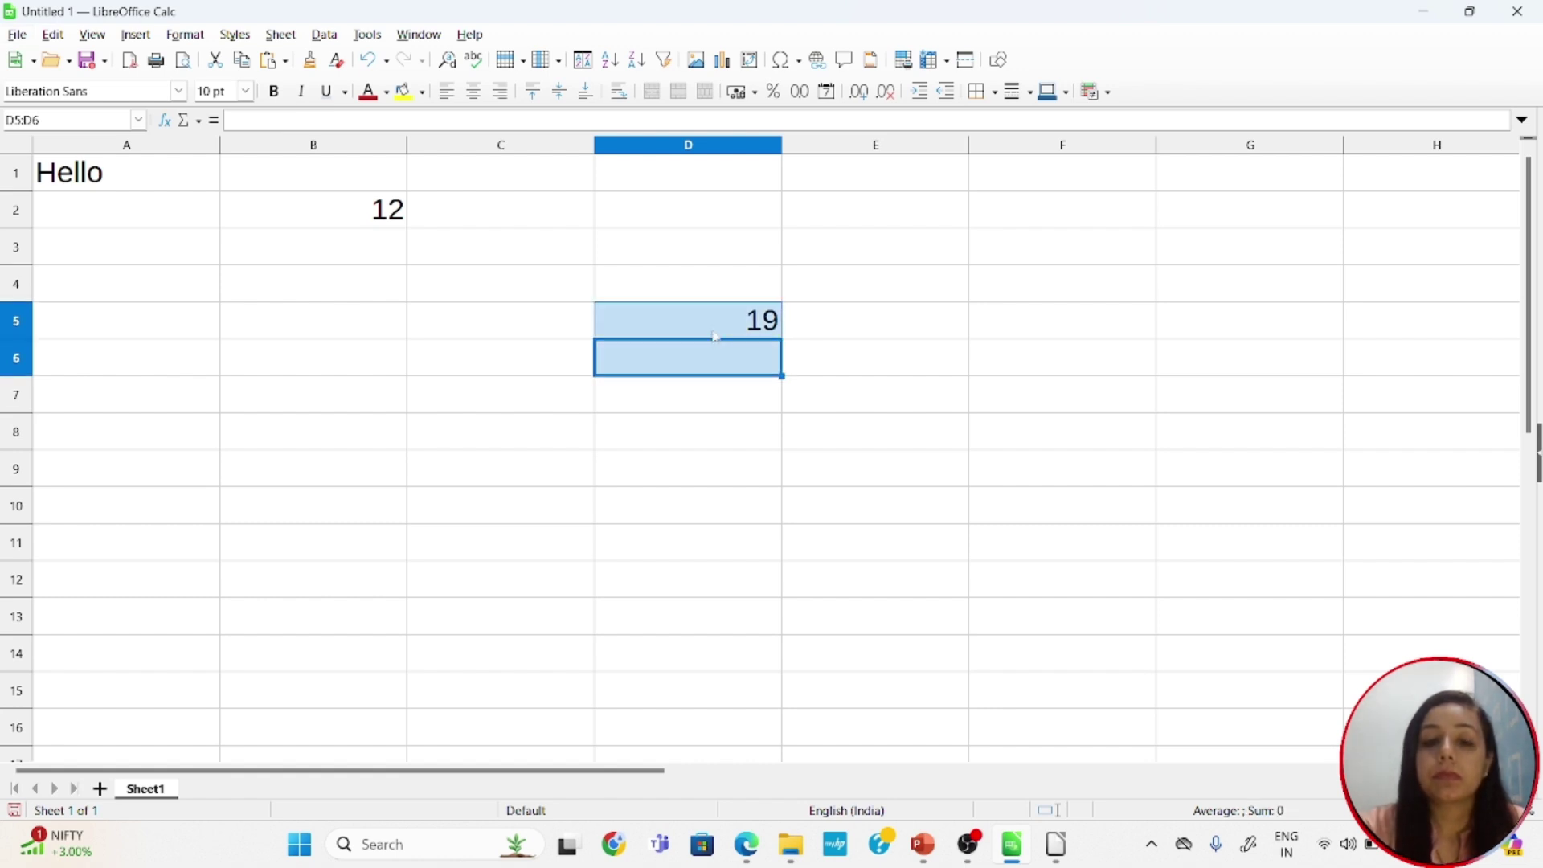
pyautogui.click(713, 334)
pyautogui.press('Delete')
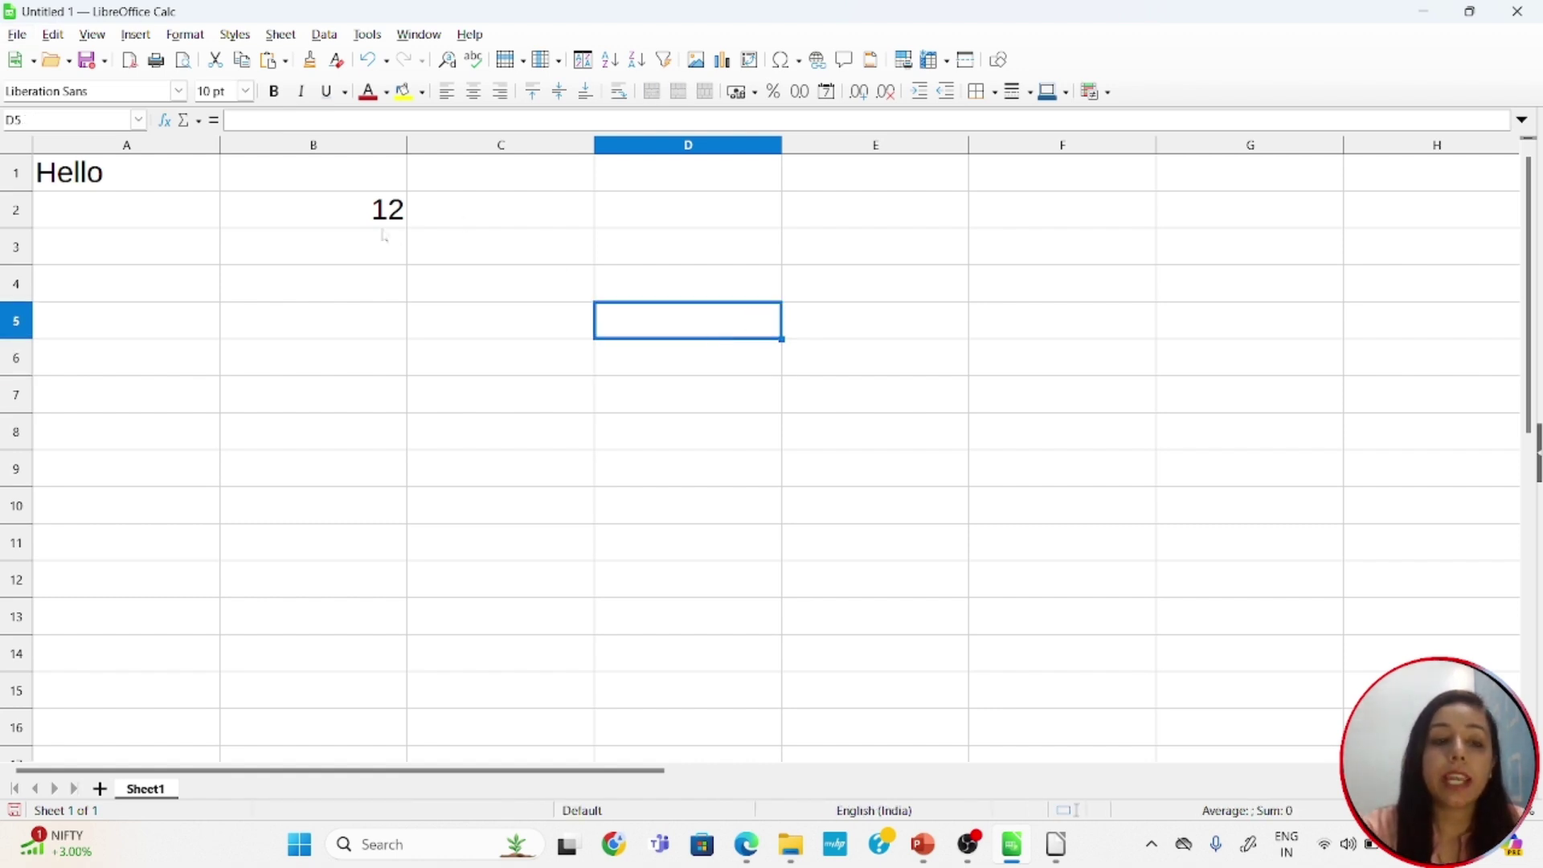
pyautogui.click(383, 212)
pyautogui.press('Delete')
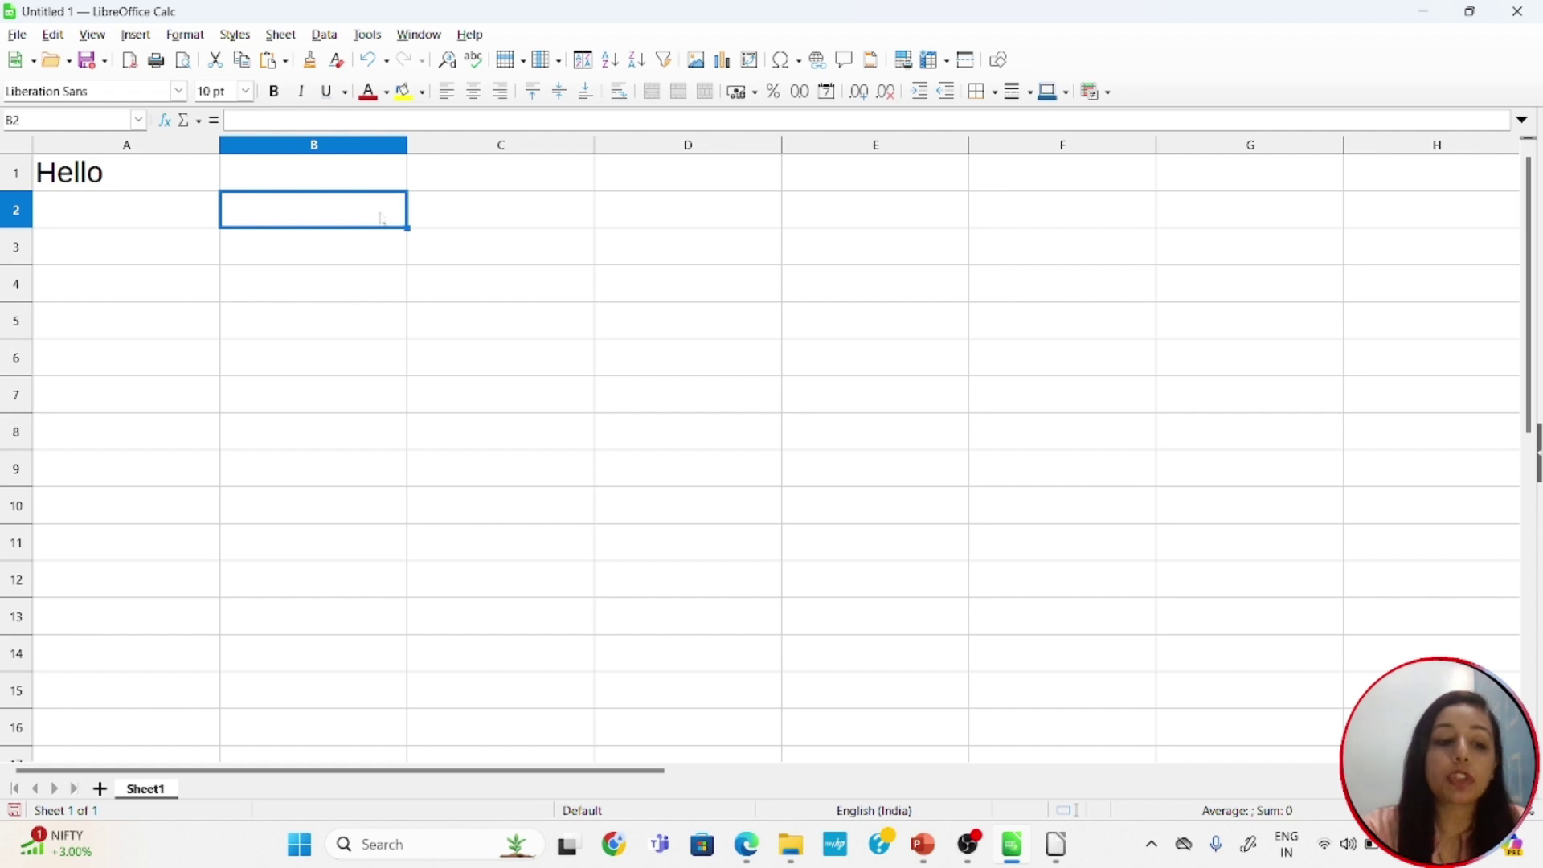
# Enter the numbers 5, 4, 6, 8 and 2 down cells C1 to C5.
pyautogui.click(544, 187)
pyautogui.write('5')
pyautogui.press('Return')
pyautogui.write('4')
pyautogui.press('Return')
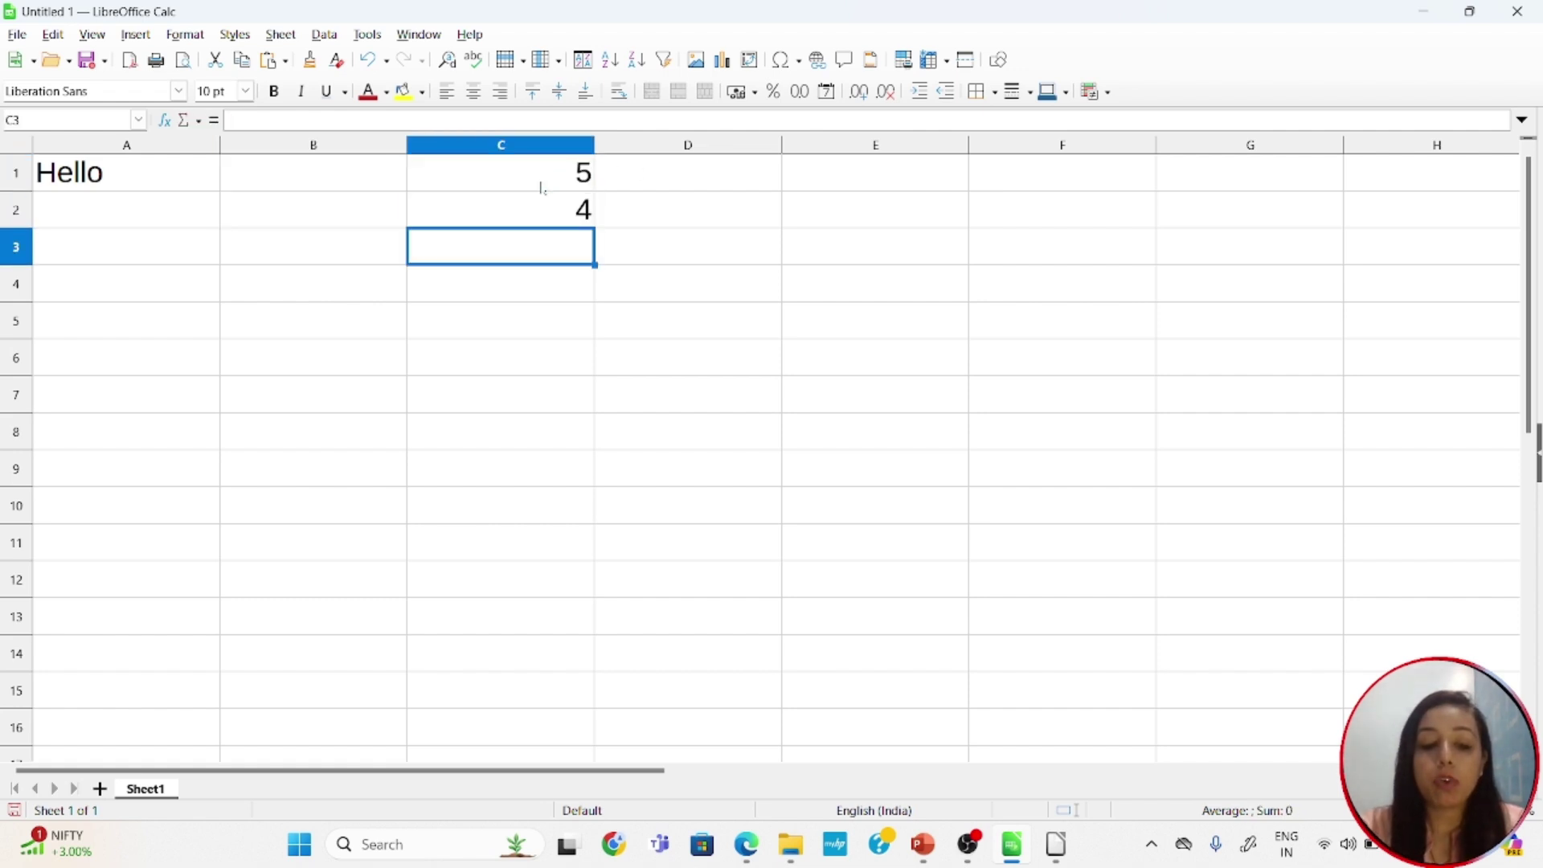
pyautogui.write('6')
pyautogui.press('Return')
pyautogui.write('8')
pyautogui.press('Return')
pyautogui.write('2')
pyautogui.press('Return')
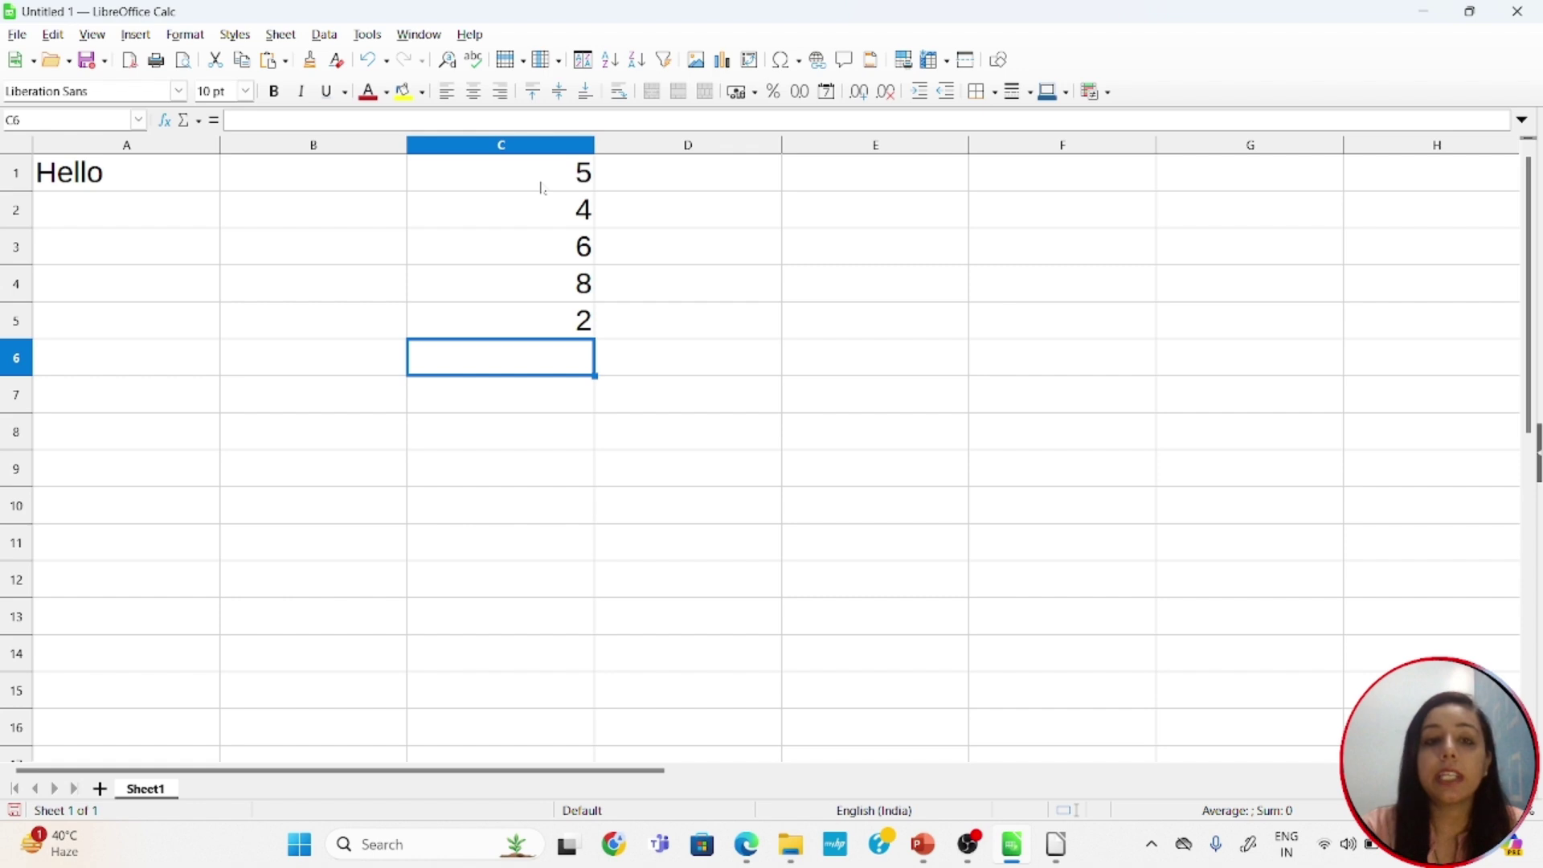
# Start recording a macro with C1:C5 selected and move the recording window clear of the data.
pyautogui.click(547, 187)
pyautogui.moveTo(548, 187); pyautogui.dragTo(561, 315)
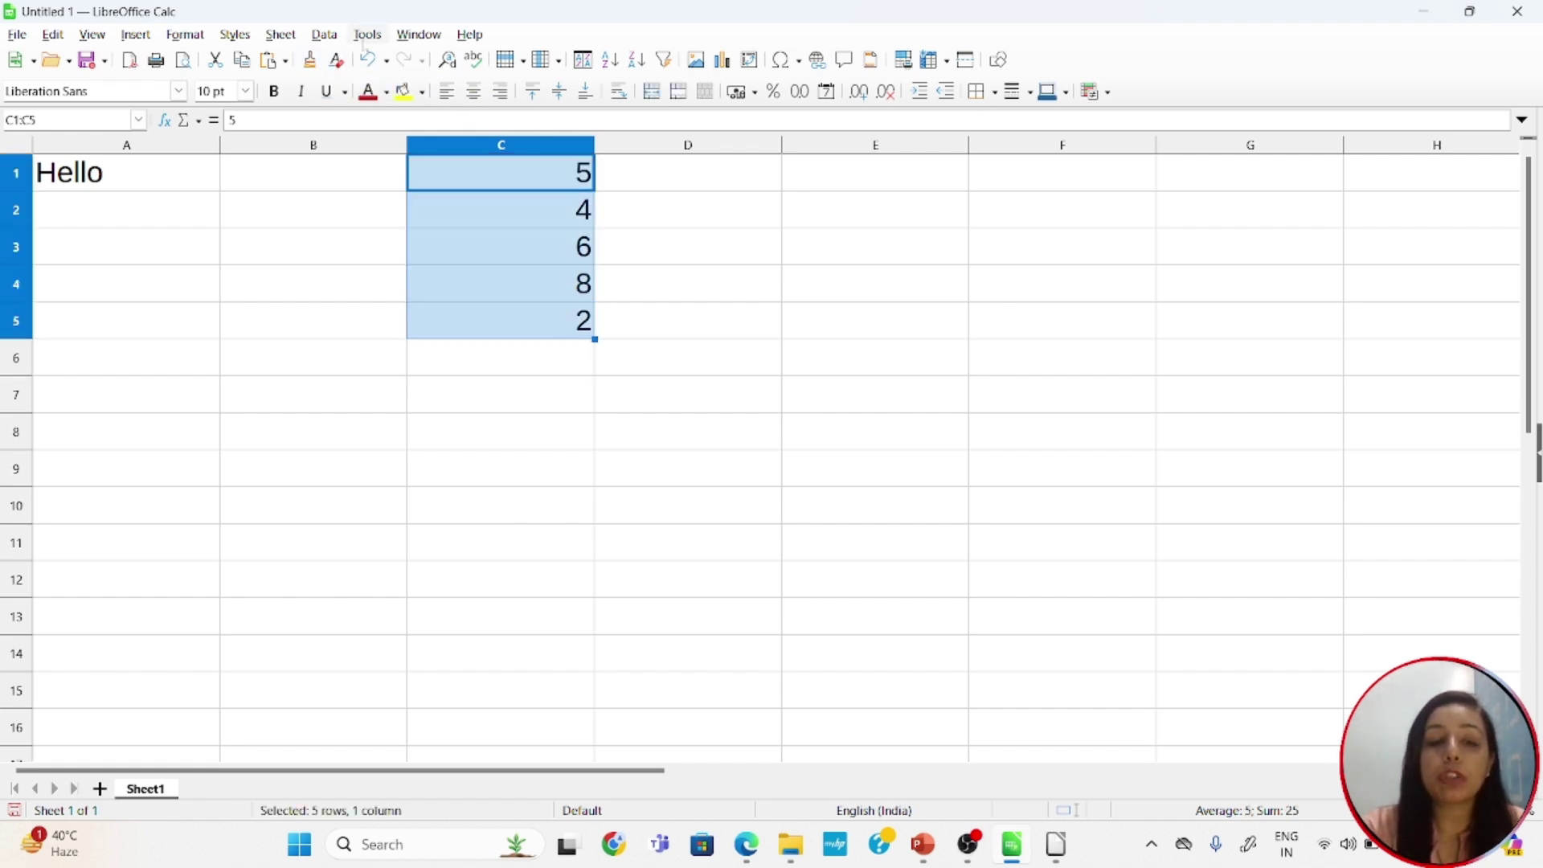
pyautogui.click(367, 35)
pyautogui.moveTo(443, 402)
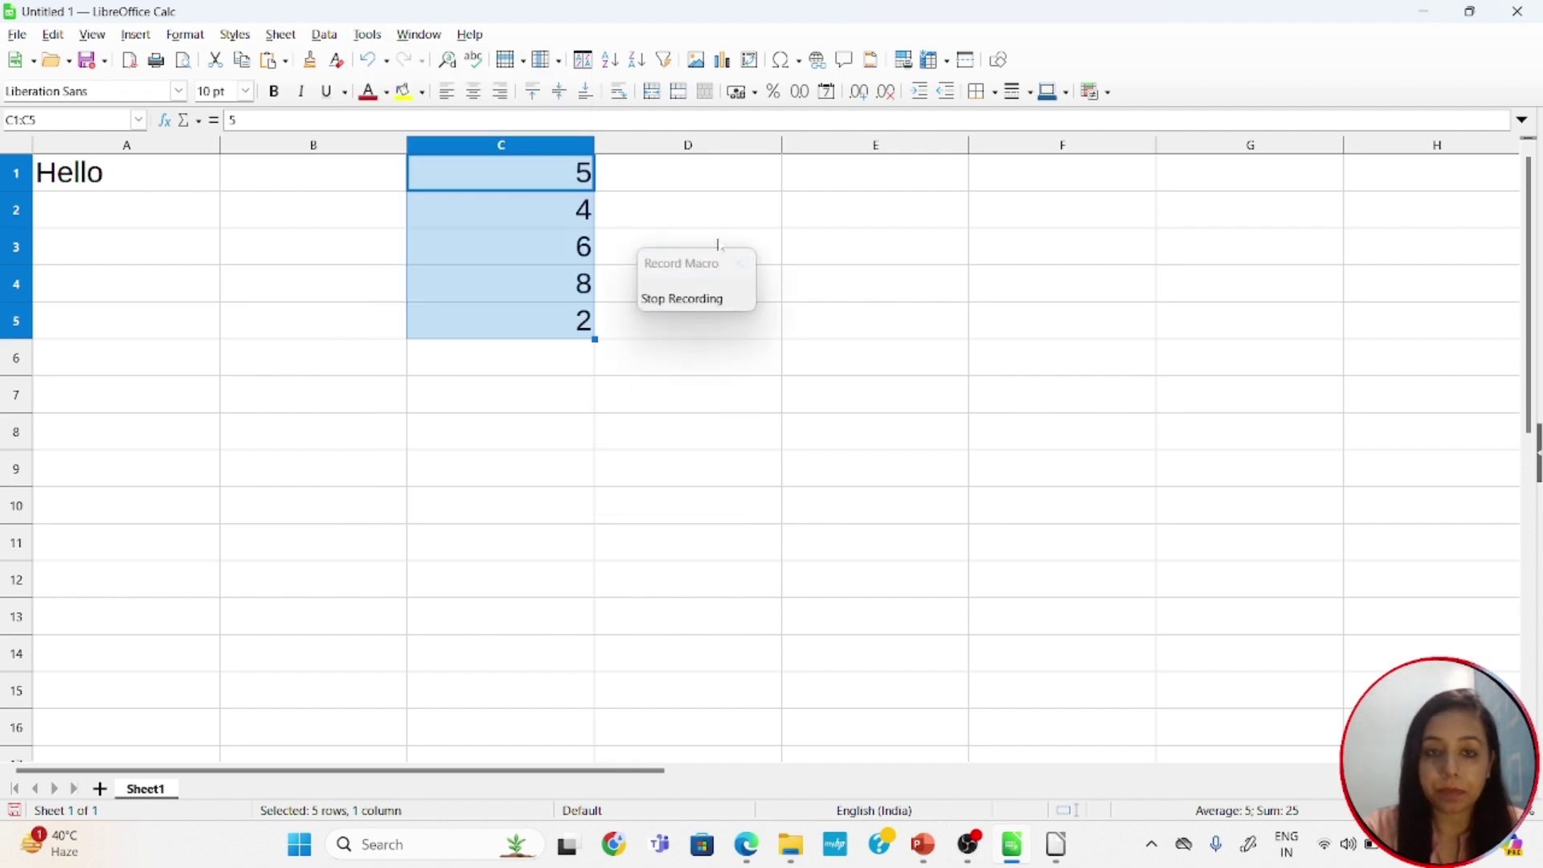
pyautogui.moveTo(719, 265); pyautogui.dragTo(1241, 206)
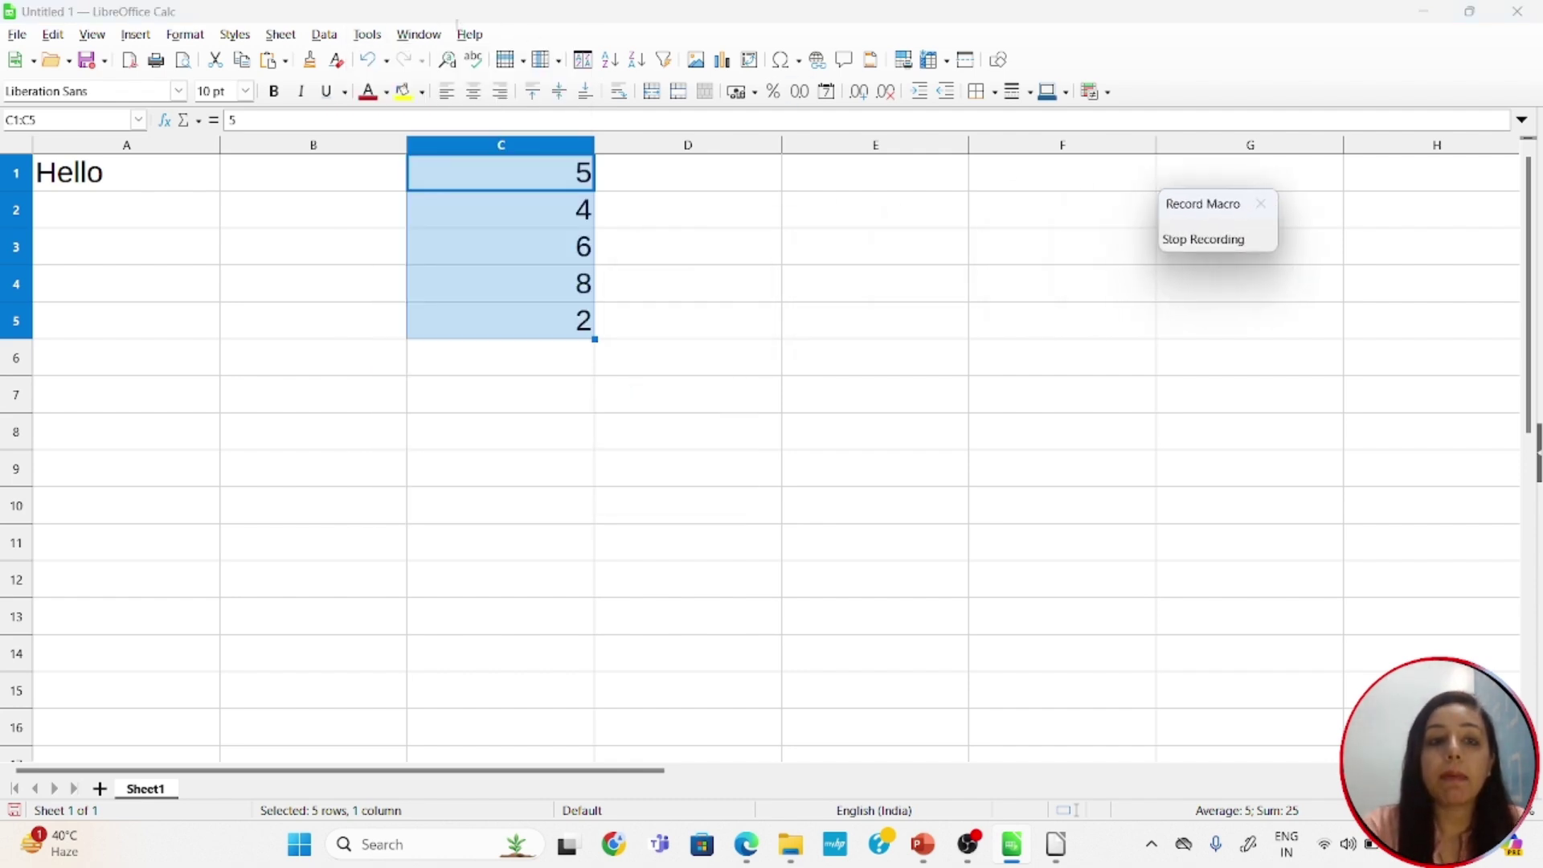
# Sort the selected range C1:C5 by column C in ascending order.
pyautogui.click(324, 34)
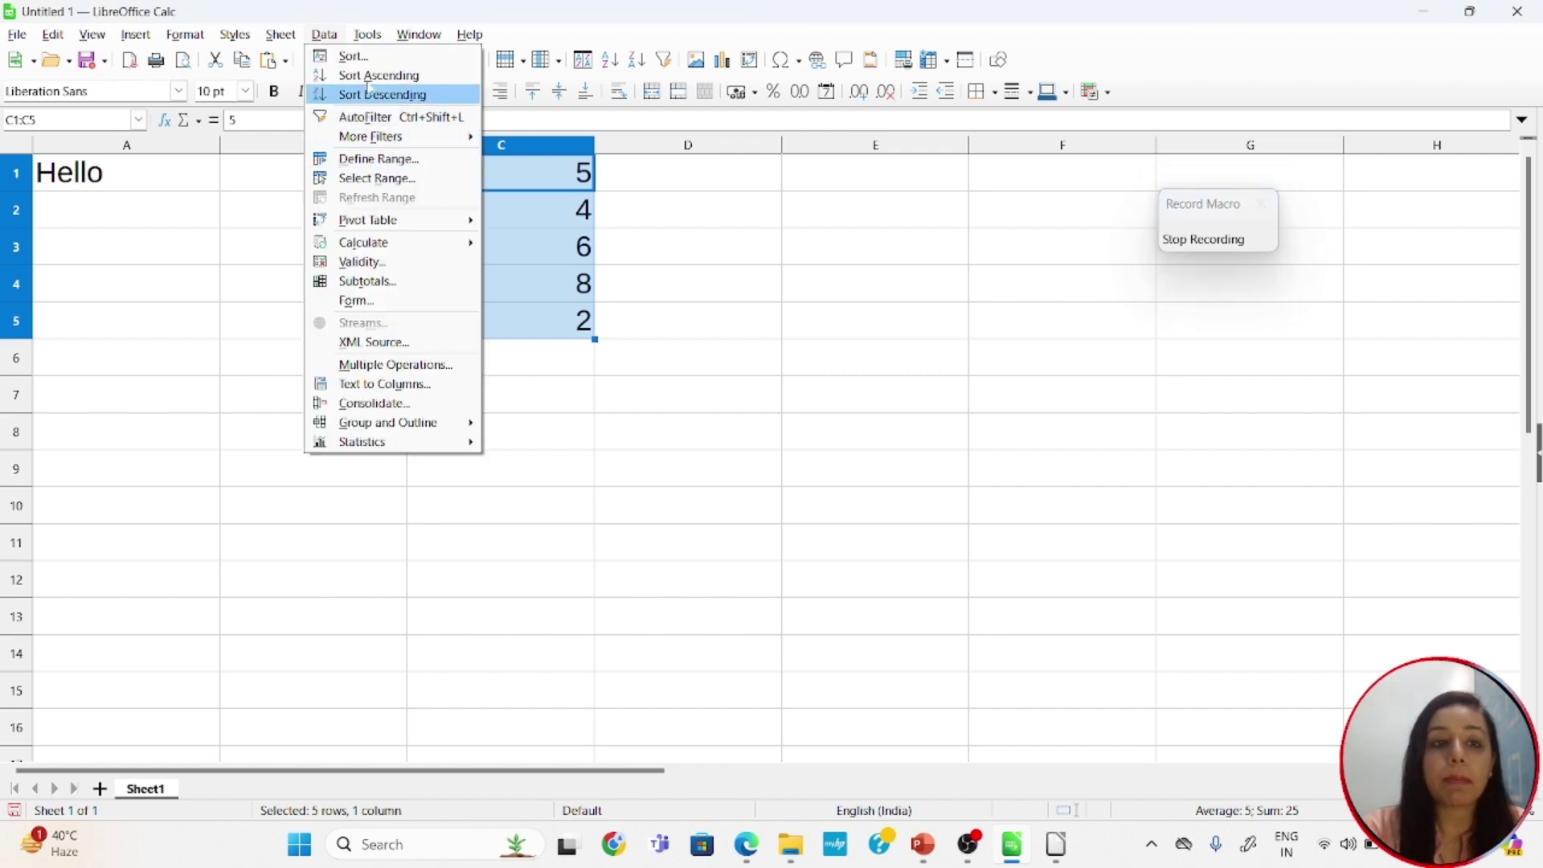
pyautogui.click(357, 57)
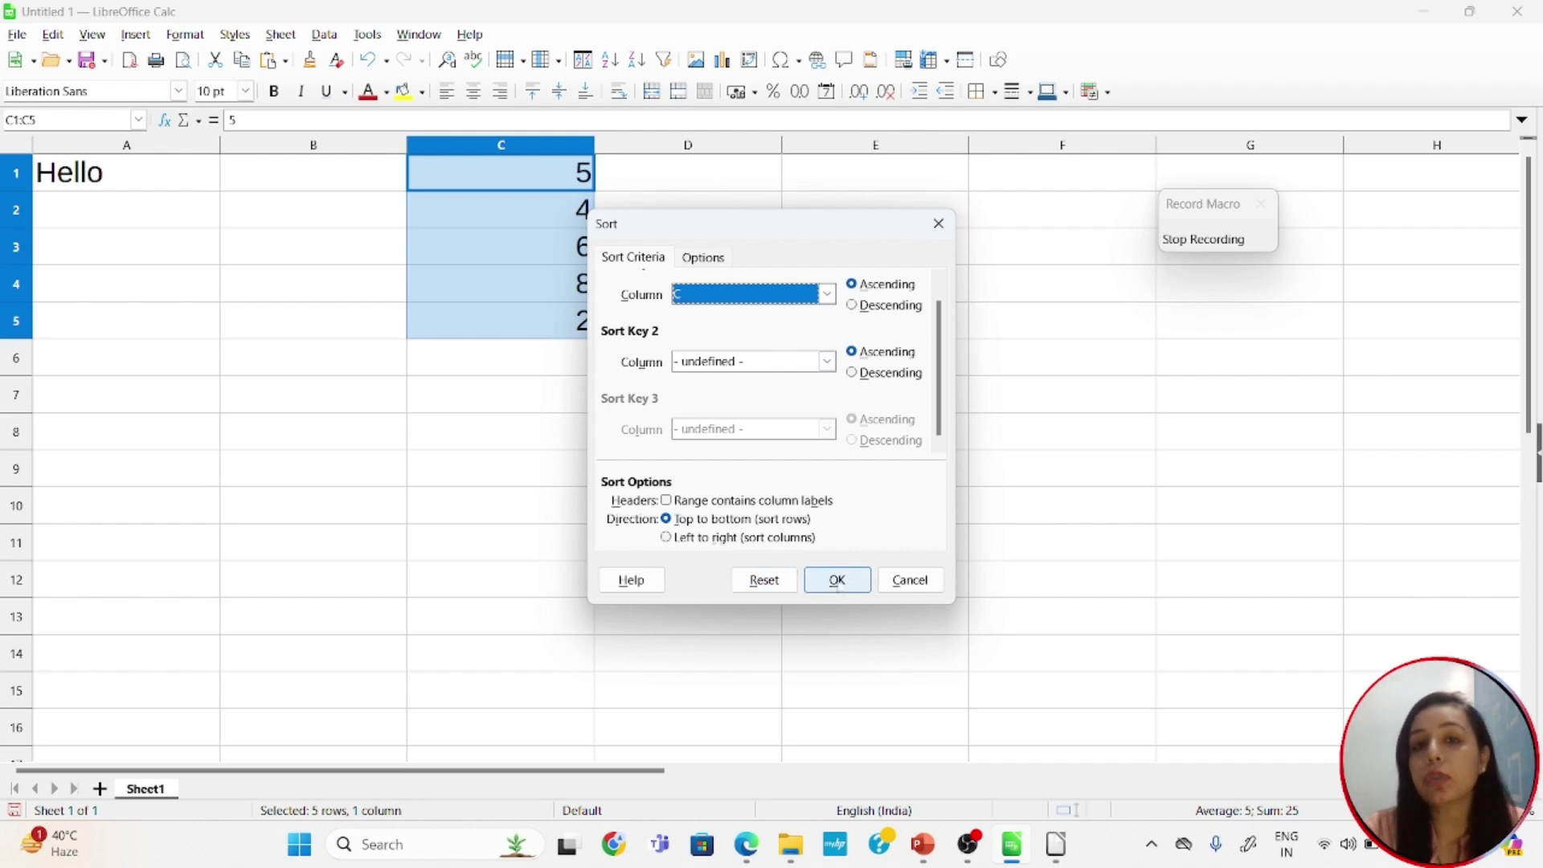
pyautogui.click(838, 580)
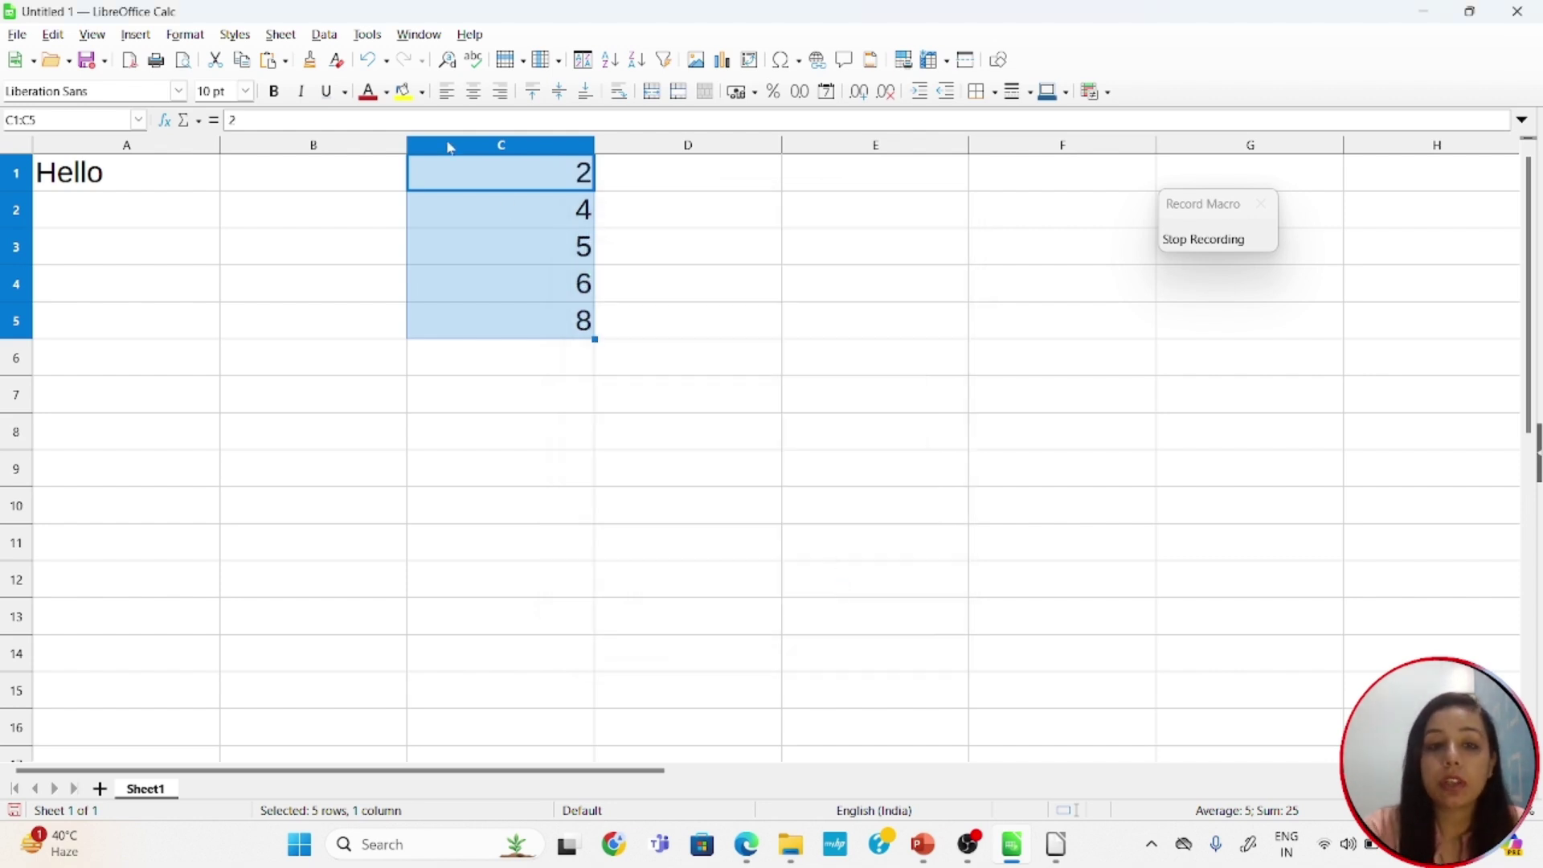
# Stop the recording and save the macro as sort in Module2 of the Standard library.
pyautogui.click(1201, 250)
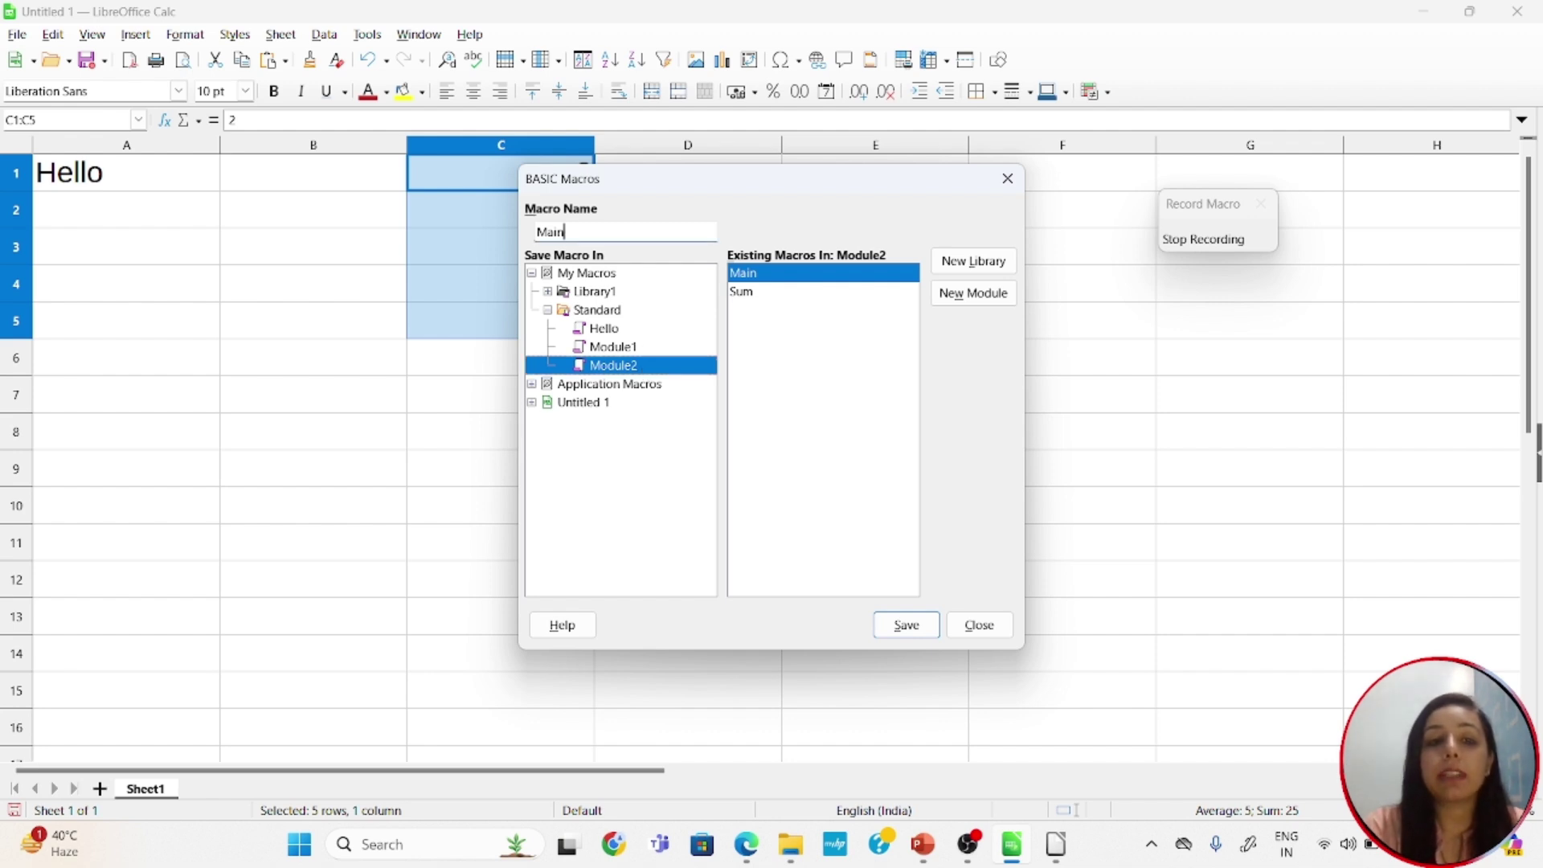
pyautogui.doubleClick(551, 231)
pyautogui.write('sort')
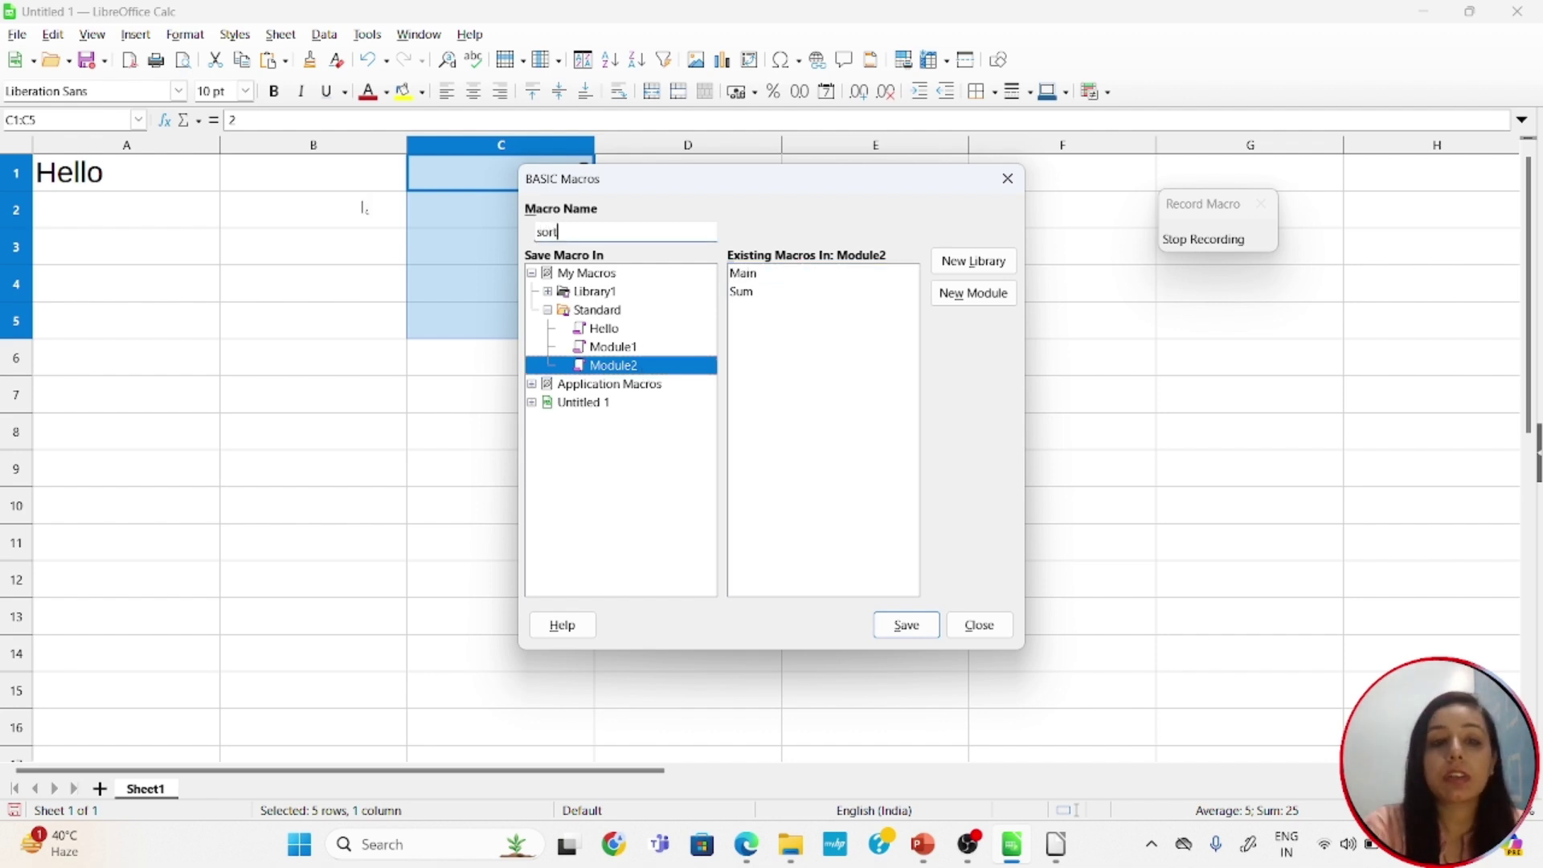
pyautogui.click(907, 625)
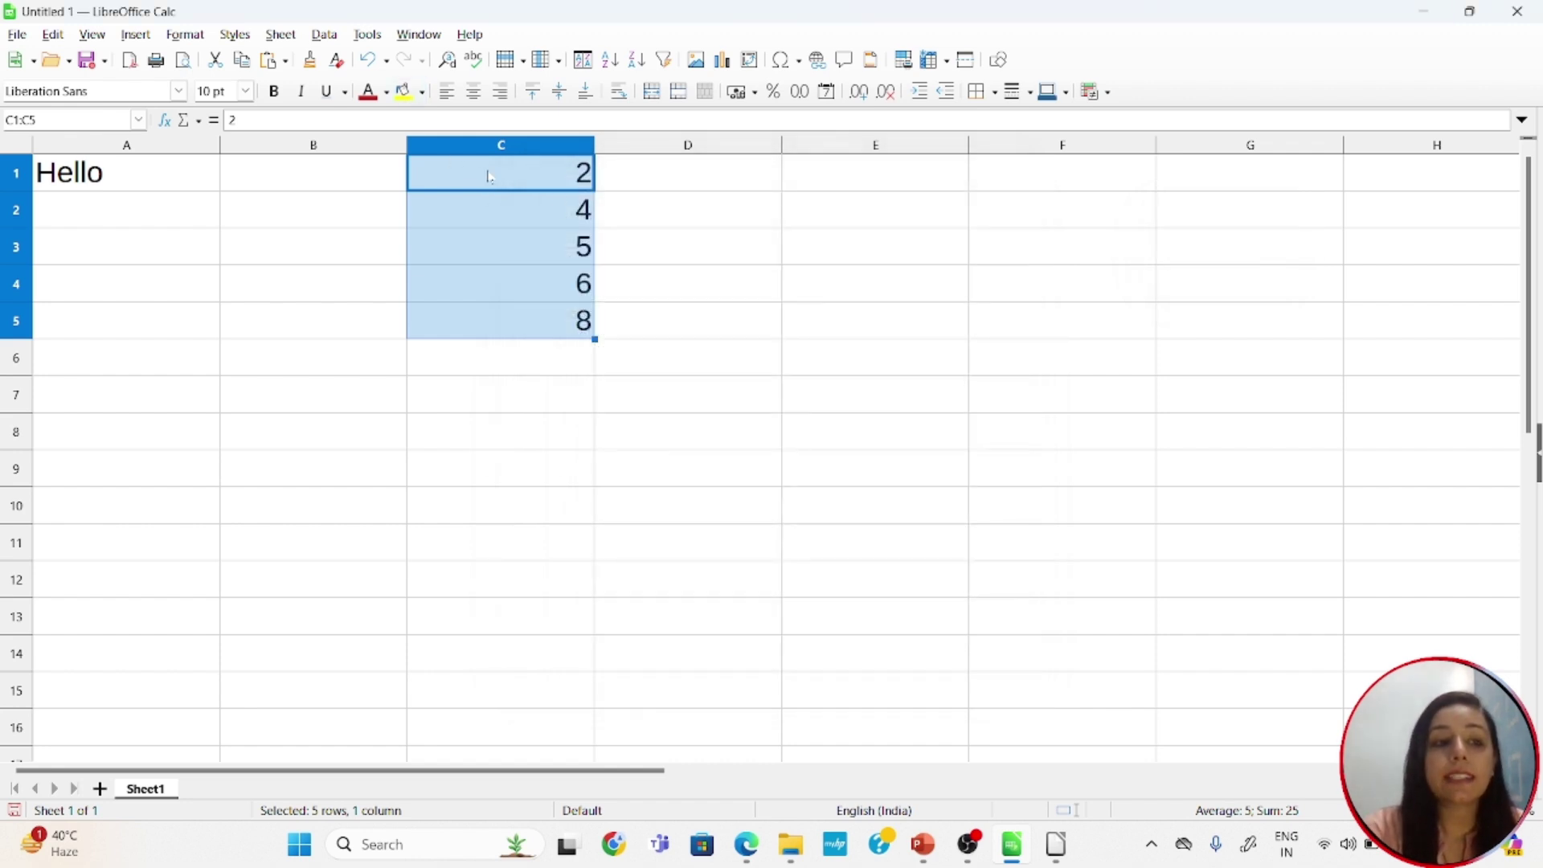
# Add a new sheet and enter 10, 9, 3, 4 and 2 down its cells C1 to C5.
pyautogui.click(100, 789)
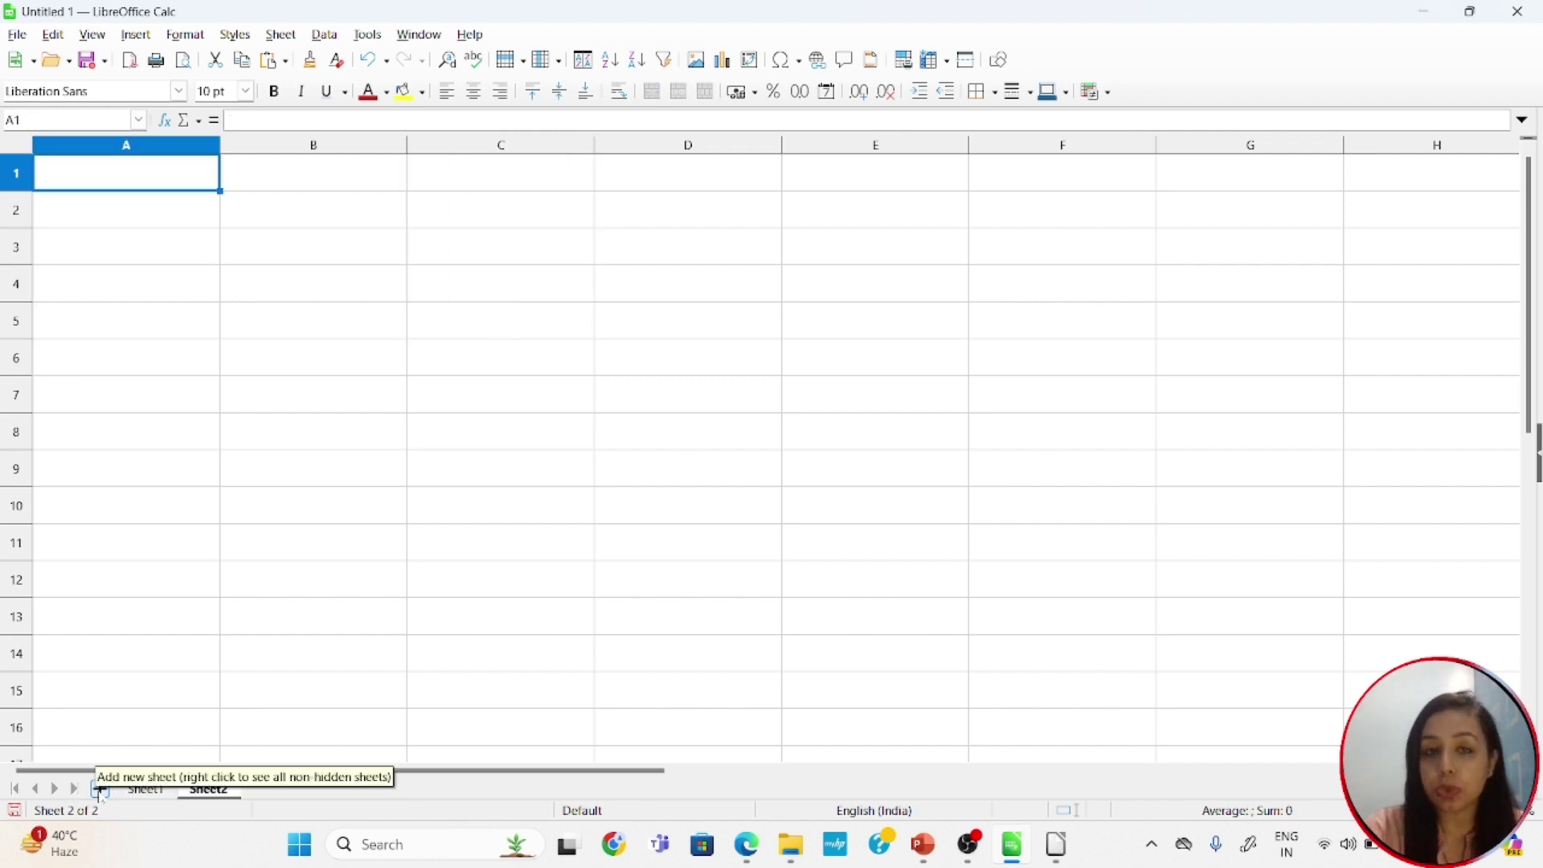
pyautogui.click(505, 175)
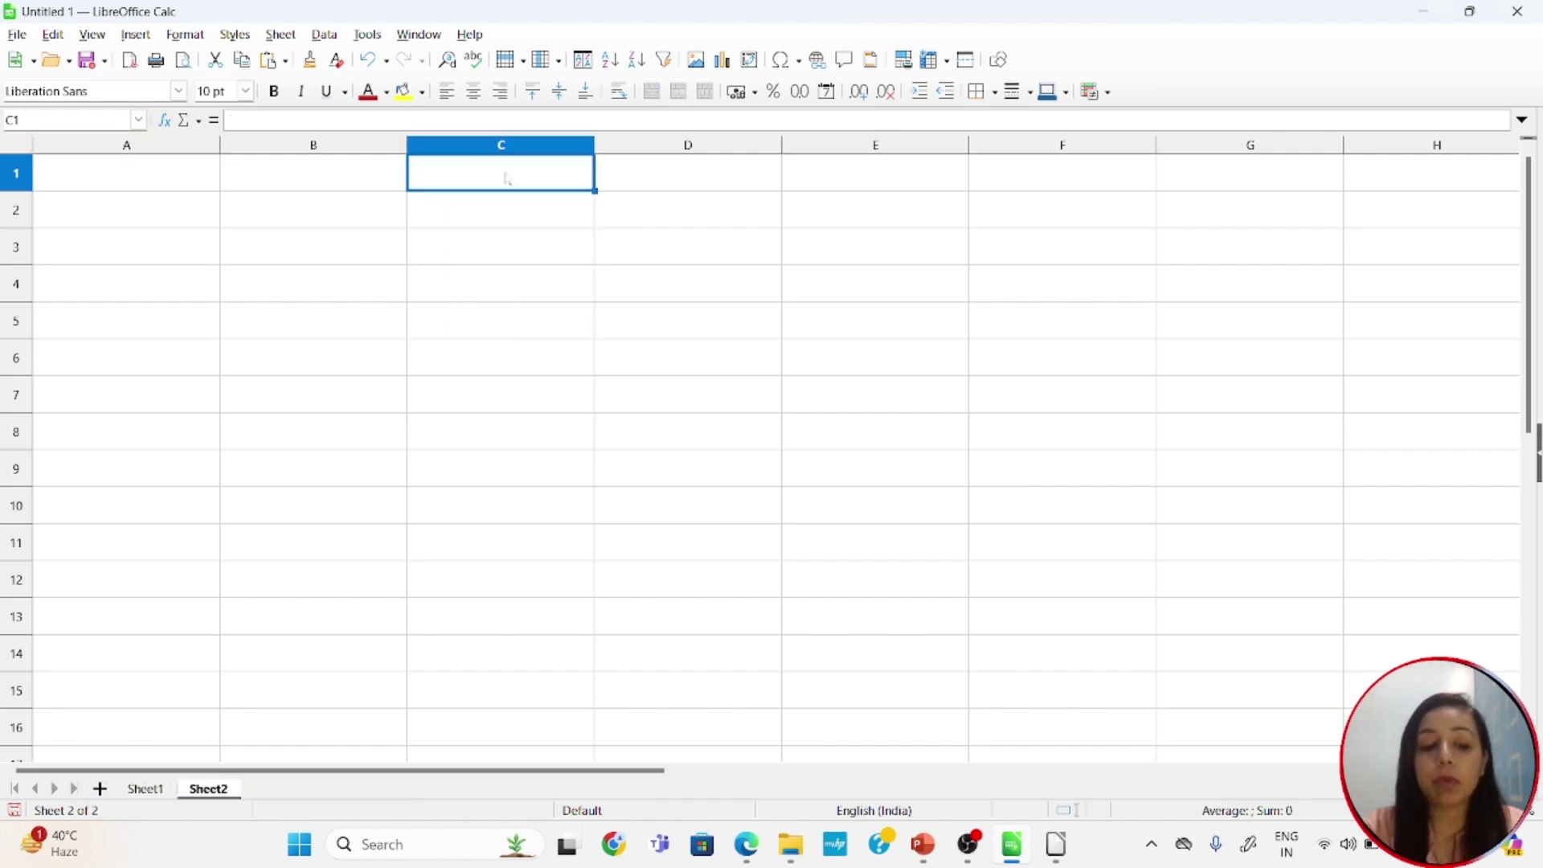
pyautogui.write('10')
pyautogui.press('Return')
pyautogui.write('9')
pyautogui.press('Return')
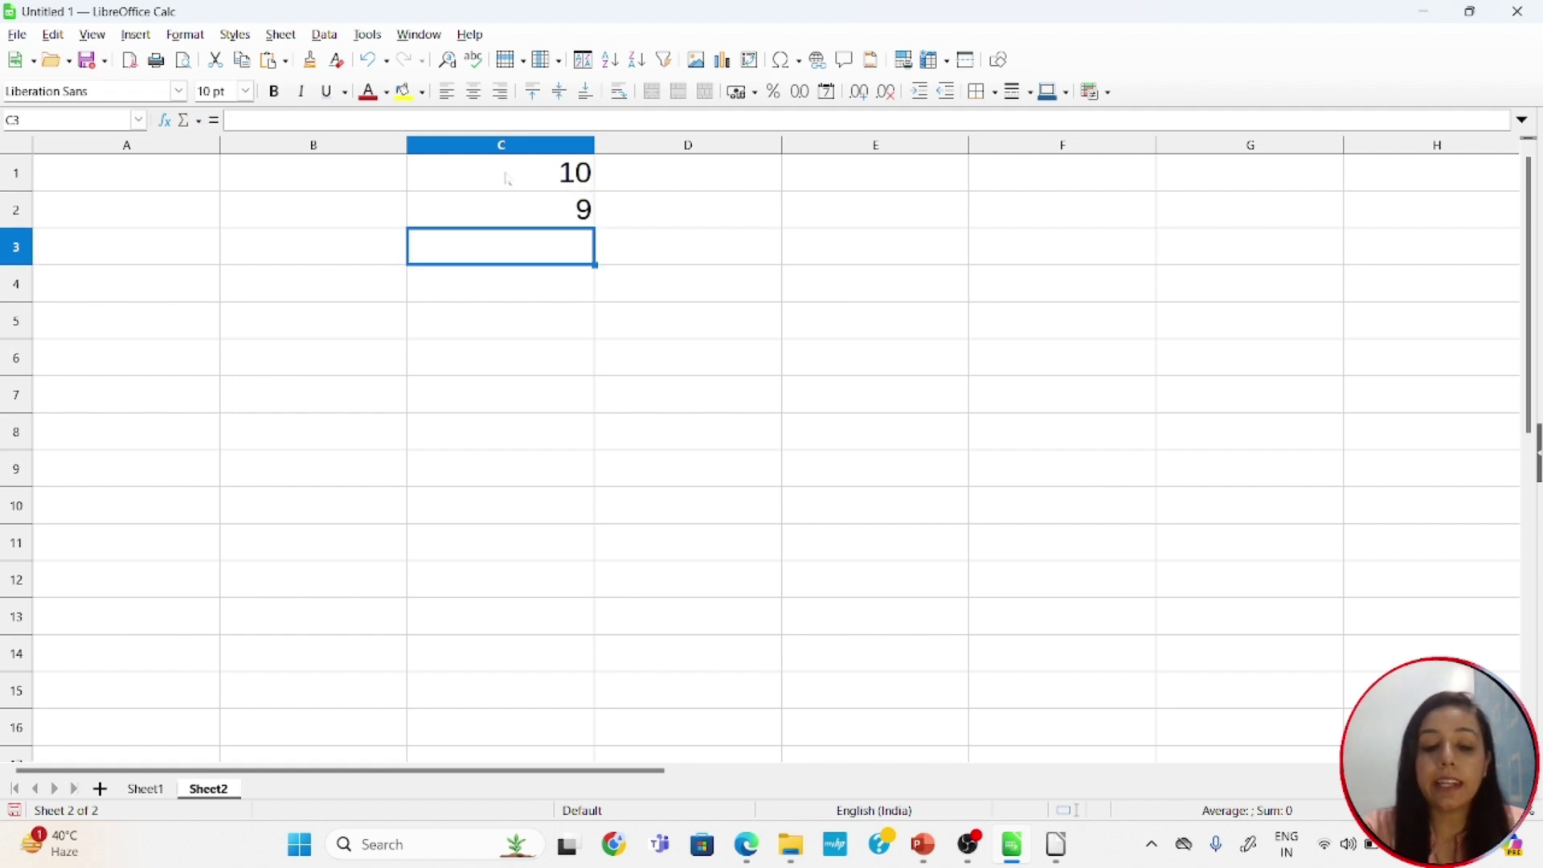
pyautogui.write('3')
pyautogui.press('Return')
pyautogui.write('4')
pyautogui.press('Return')
pyautogui.write('2')
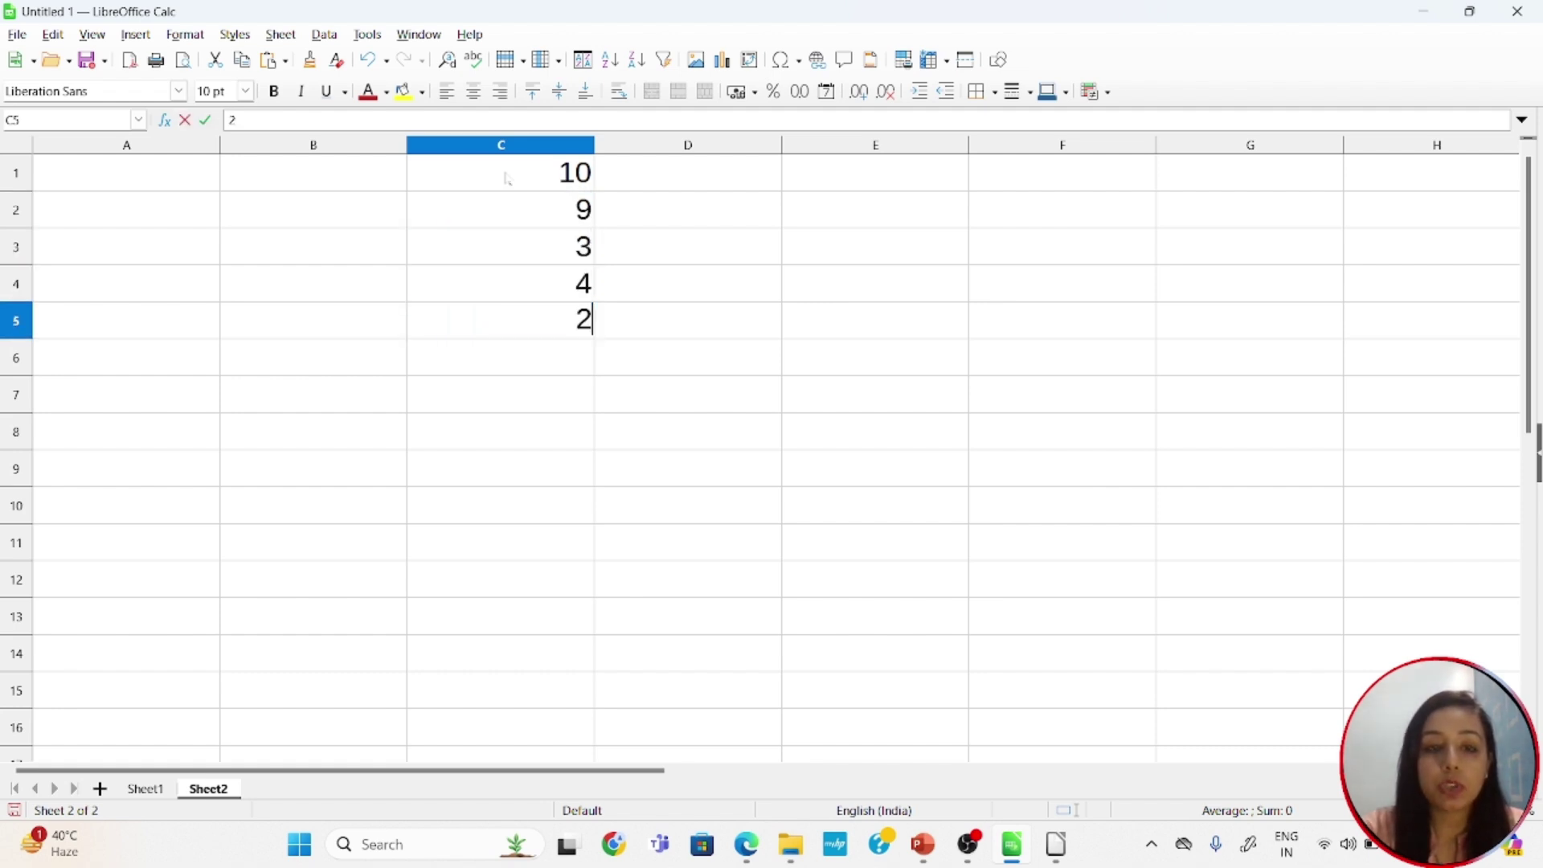
pyautogui.press('Return')
# Run the sort macro from Module2 on C1:C5 of the new sheet and reselect the range.
pyautogui.moveTo(505, 322); pyautogui.dragTo(505, 173)
pyautogui.click(368, 36)
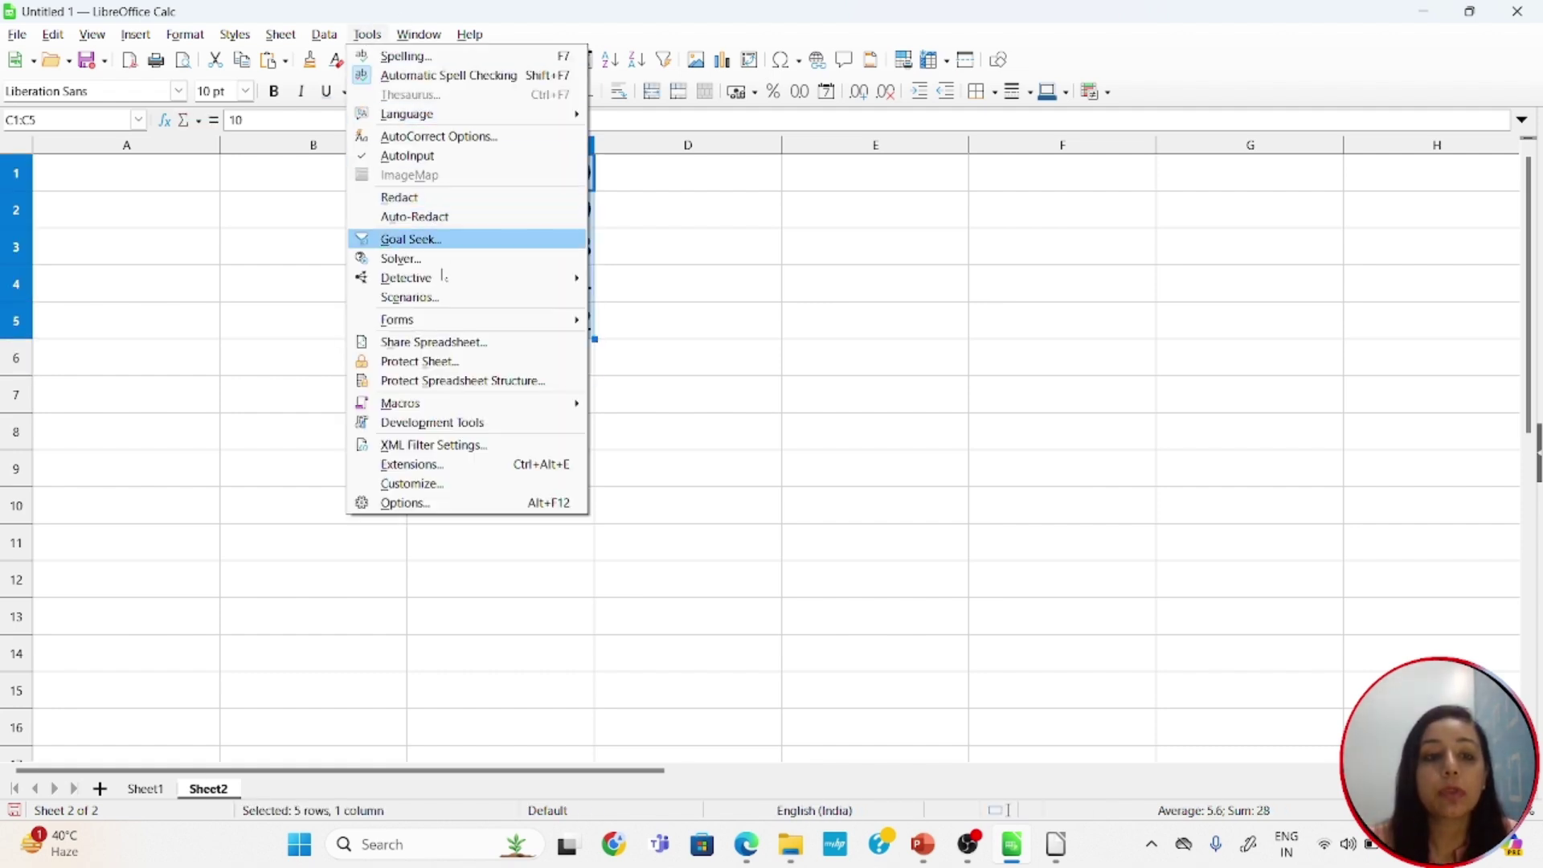
pyautogui.moveTo(467, 404)
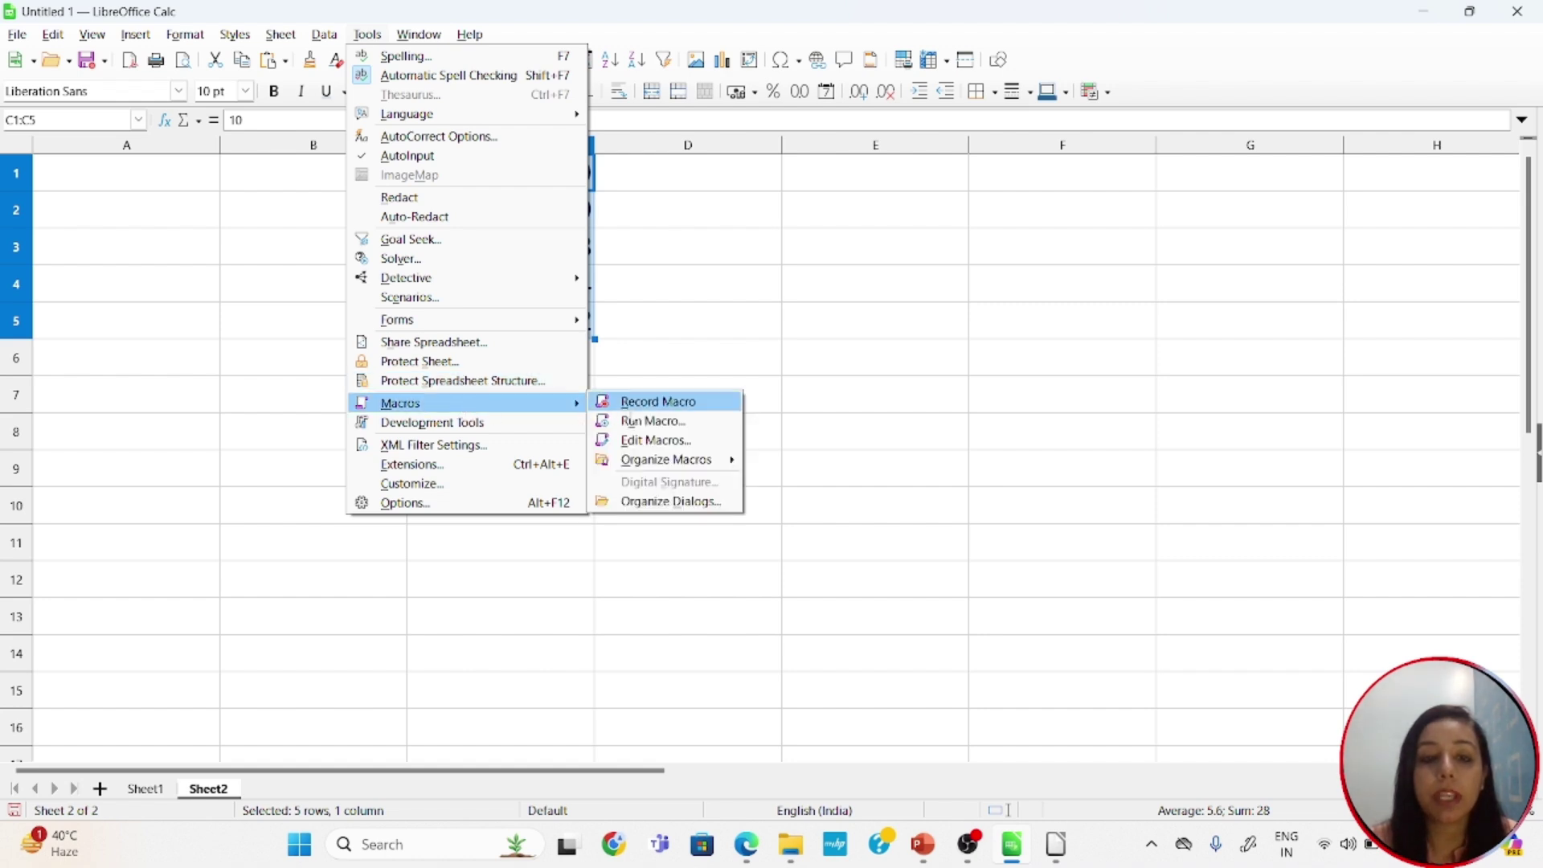
pyautogui.click(652, 421)
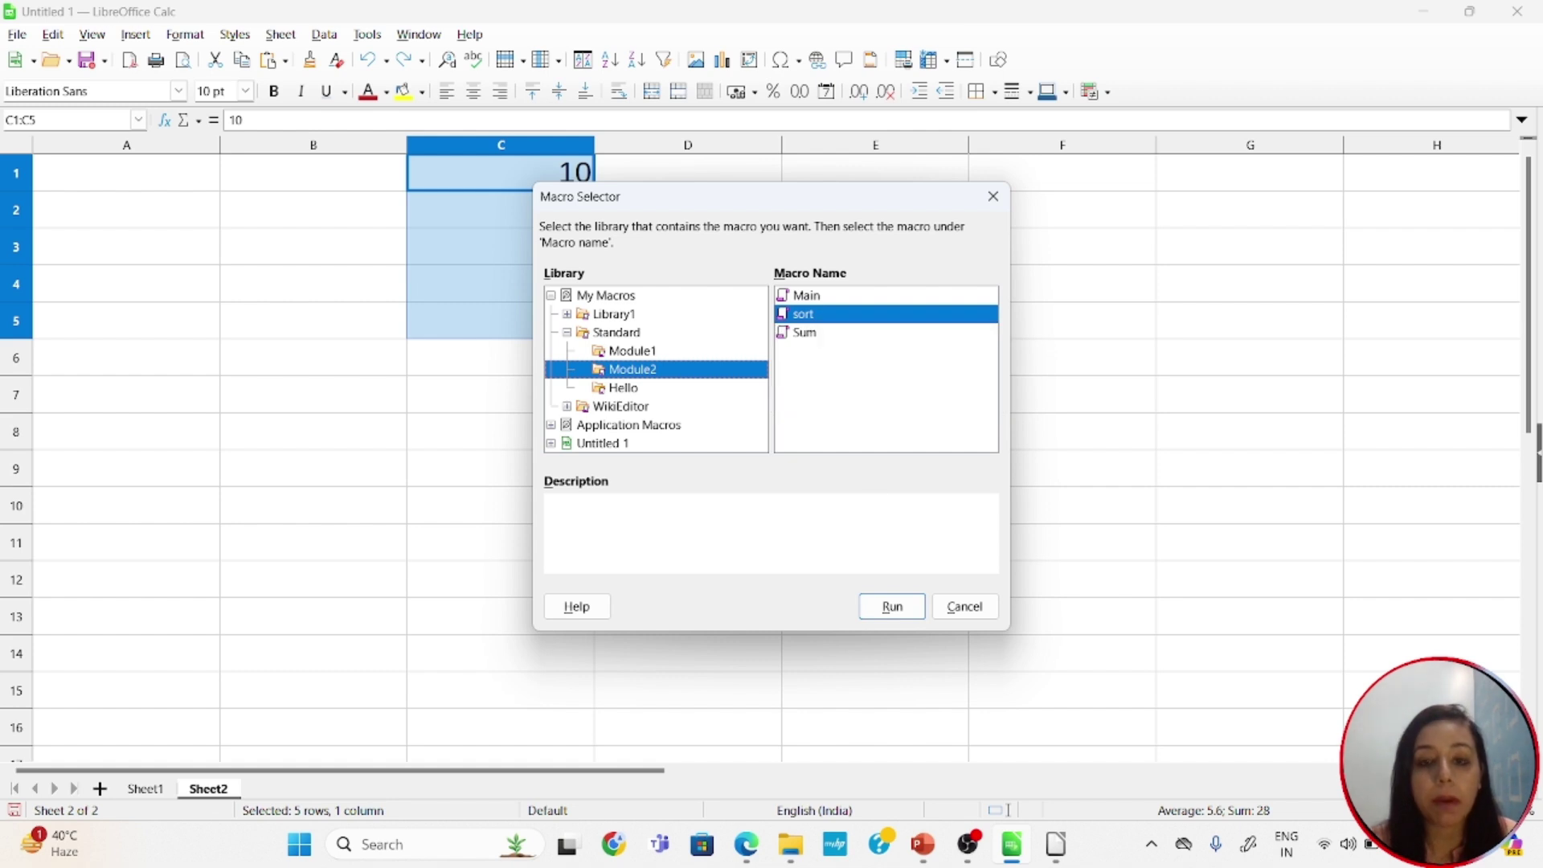
pyautogui.moveTo(756, 201); pyautogui.dragTo(931, 231)
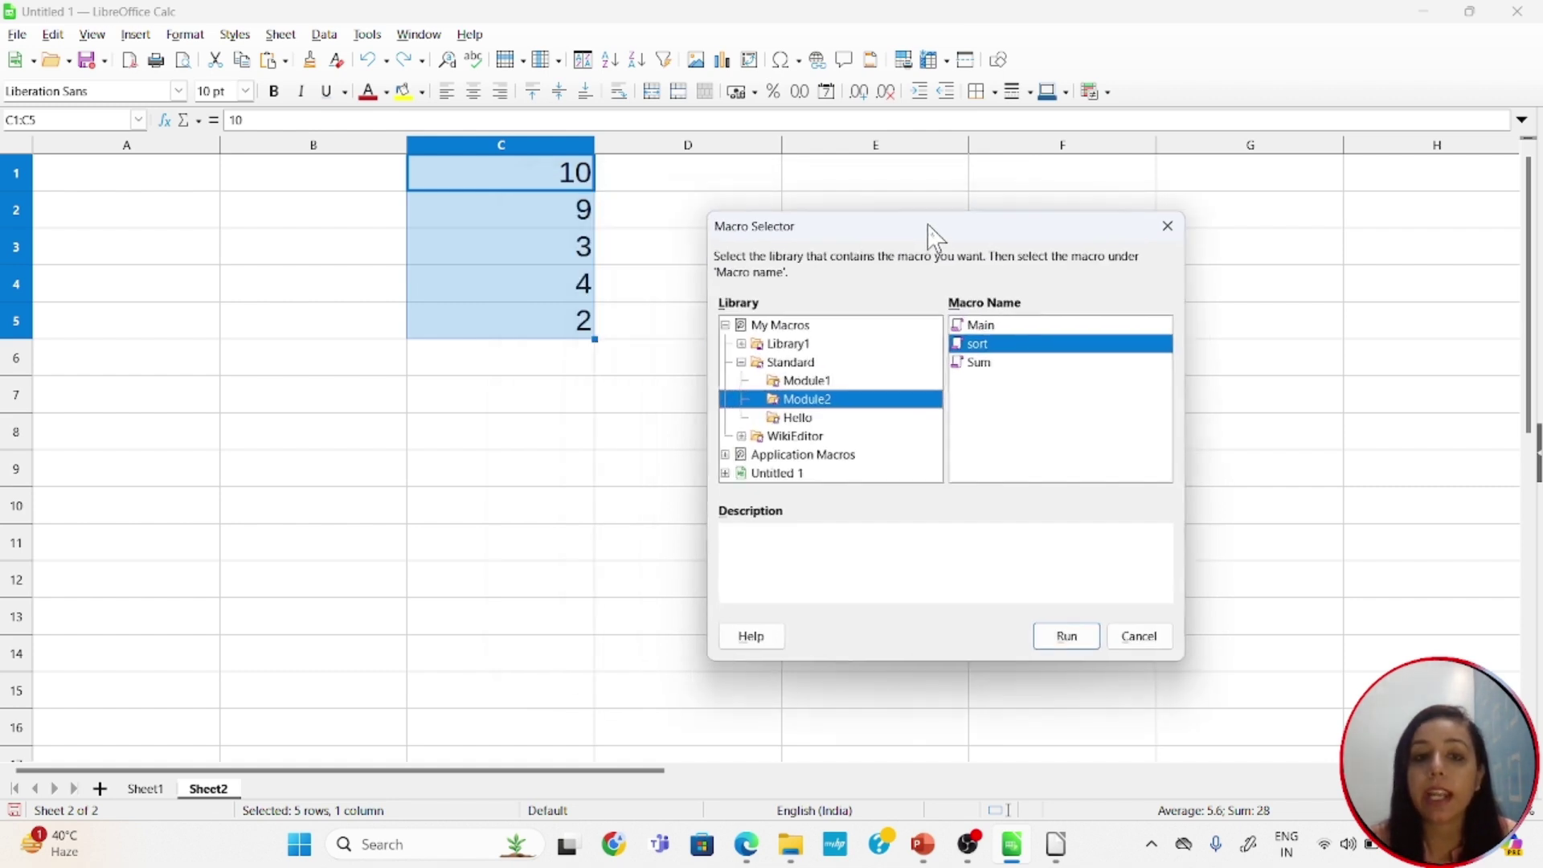
pyautogui.click(1068, 639)
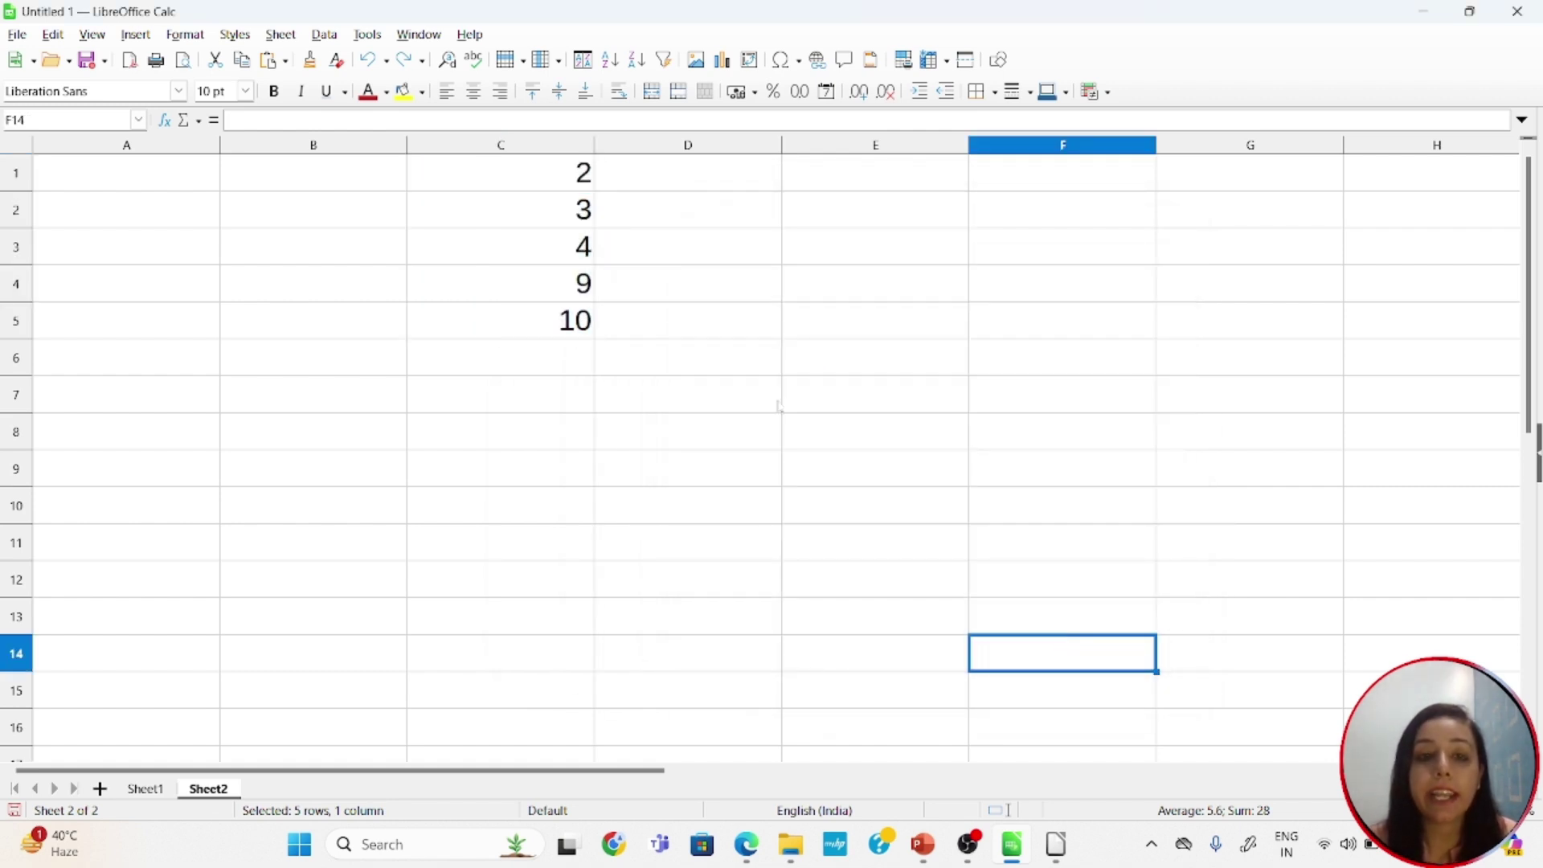
pyautogui.click(553, 187)
pyautogui.moveTo(553, 193); pyautogui.dragTo(574, 321)
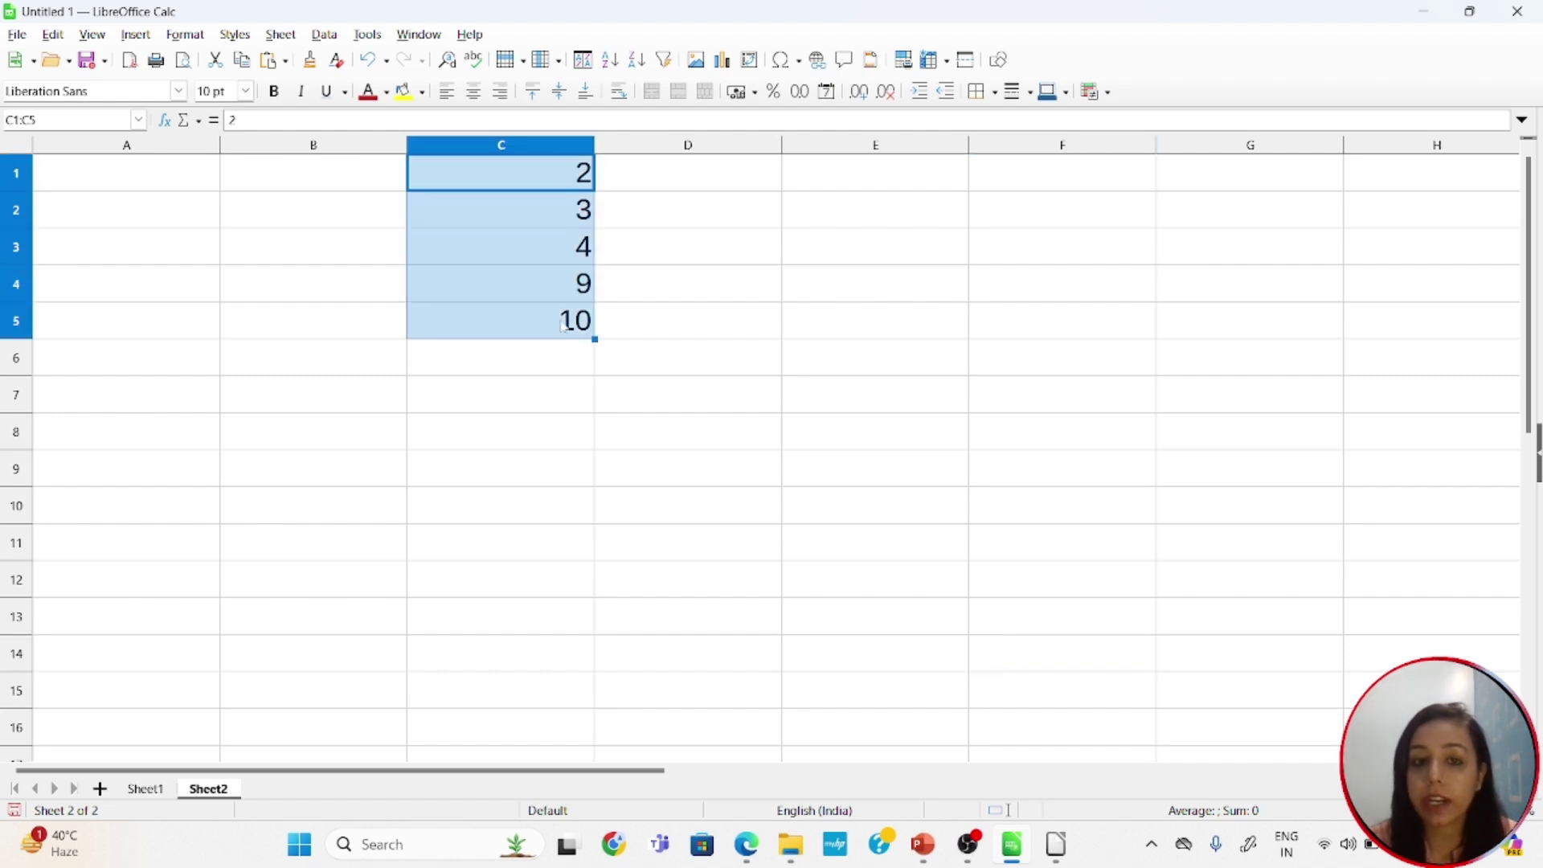
# Enter the numbers 4, 3, 6, 7 and 2 down cells D1 to D5.
pyautogui.click(734, 172)
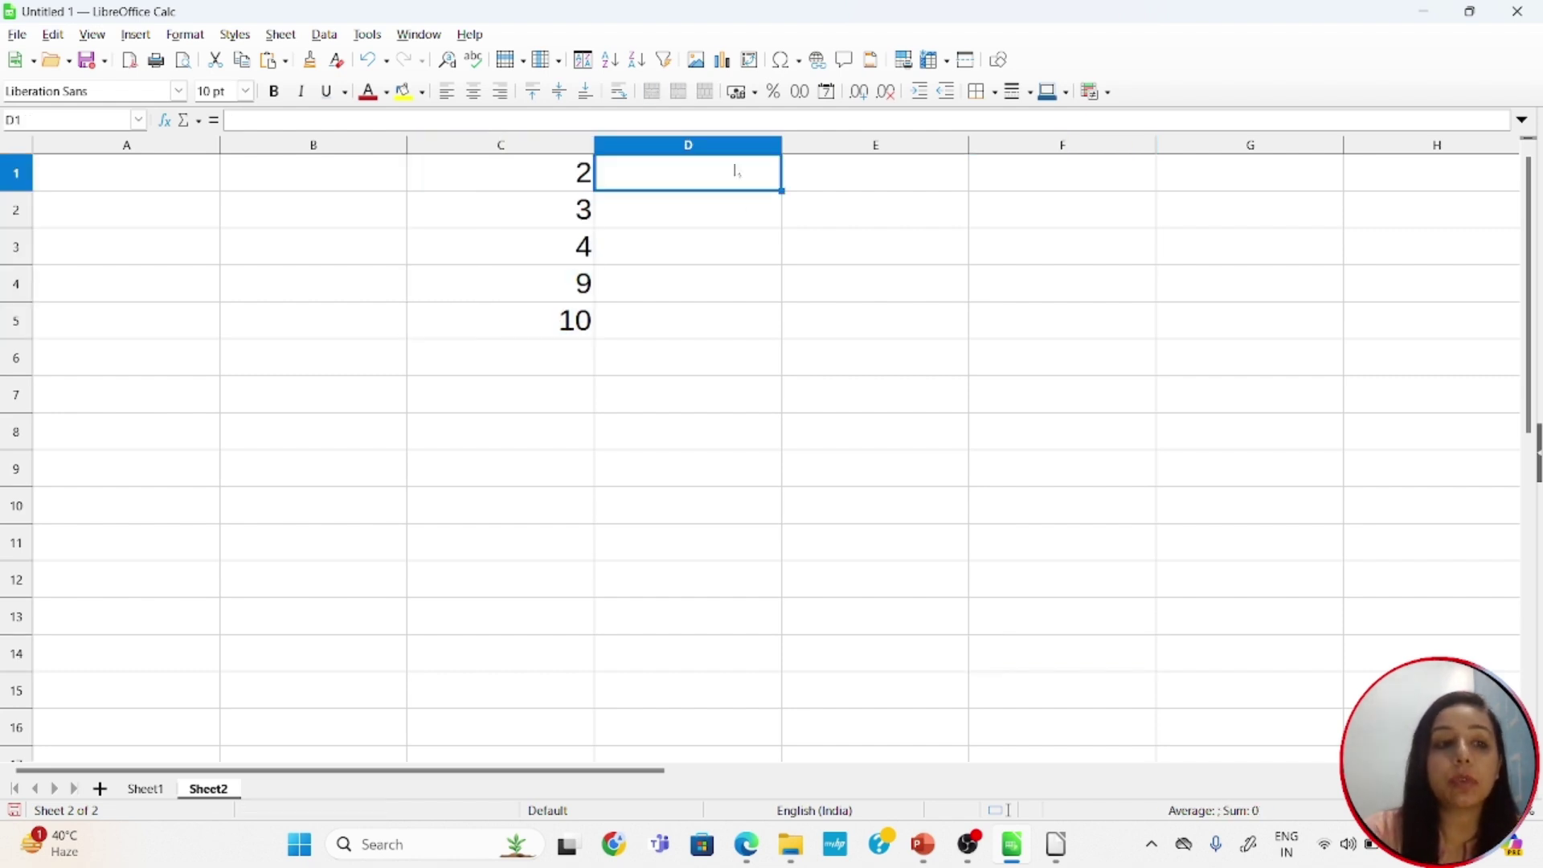
pyautogui.write('4')
pyautogui.press('Return')
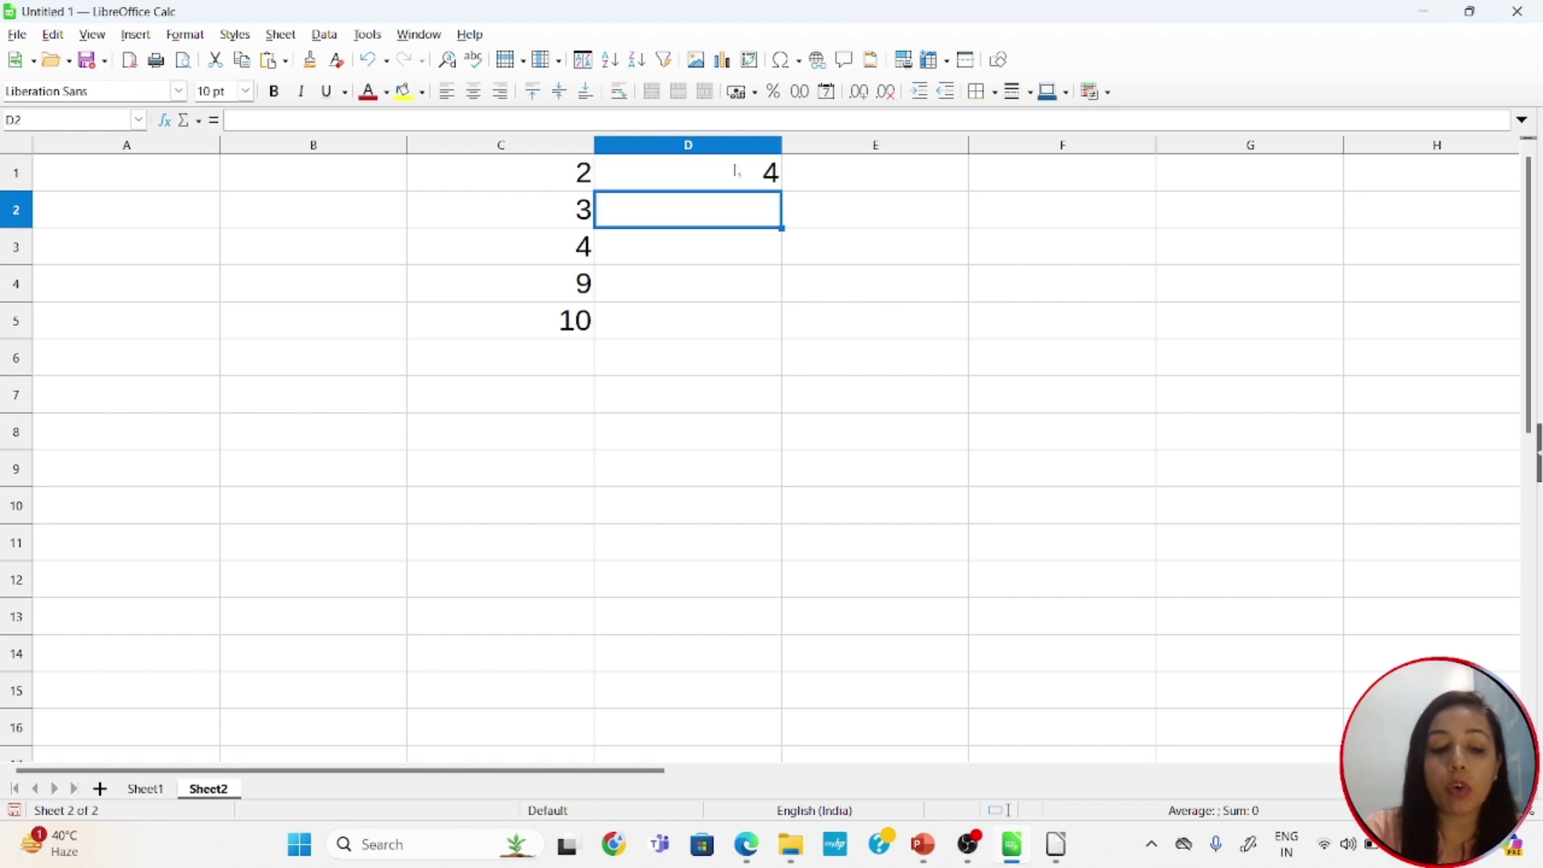
pyautogui.write('3')
pyautogui.press('Return')
pyautogui.write('6')
pyautogui.press('Return')
pyautogui.write('7')
pyautogui.press('Return')
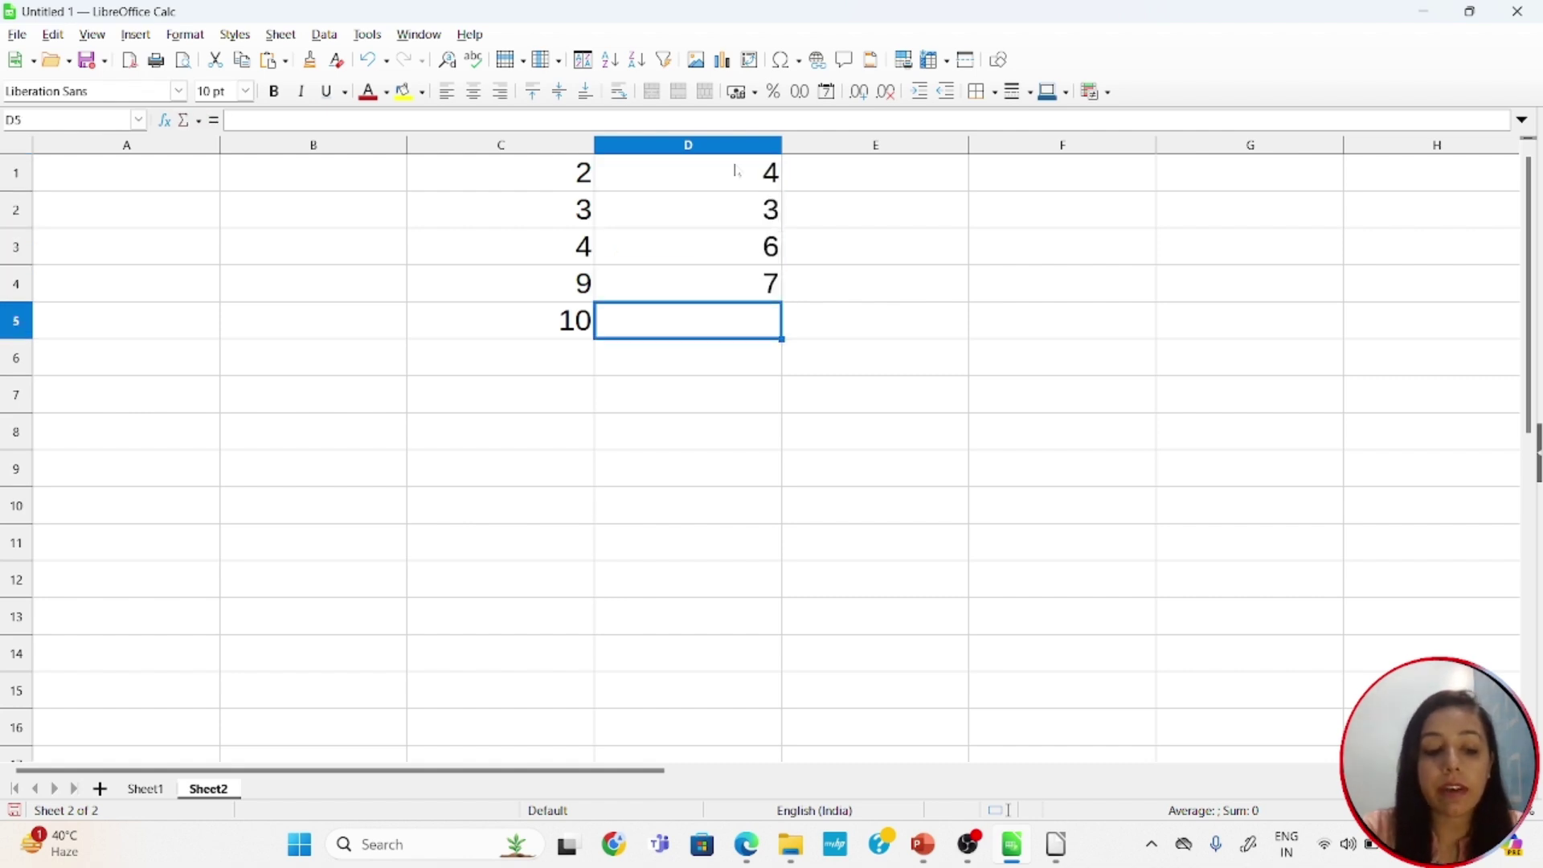
pyautogui.write('2')
pyautogui.press('Return')
# Run the sort macro from Module2 on D1:D5 and move the Sort Range dialog clear of the data.
pyautogui.moveTo(737, 171); pyautogui.dragTo(764, 326)
pyautogui.click(369, 35)
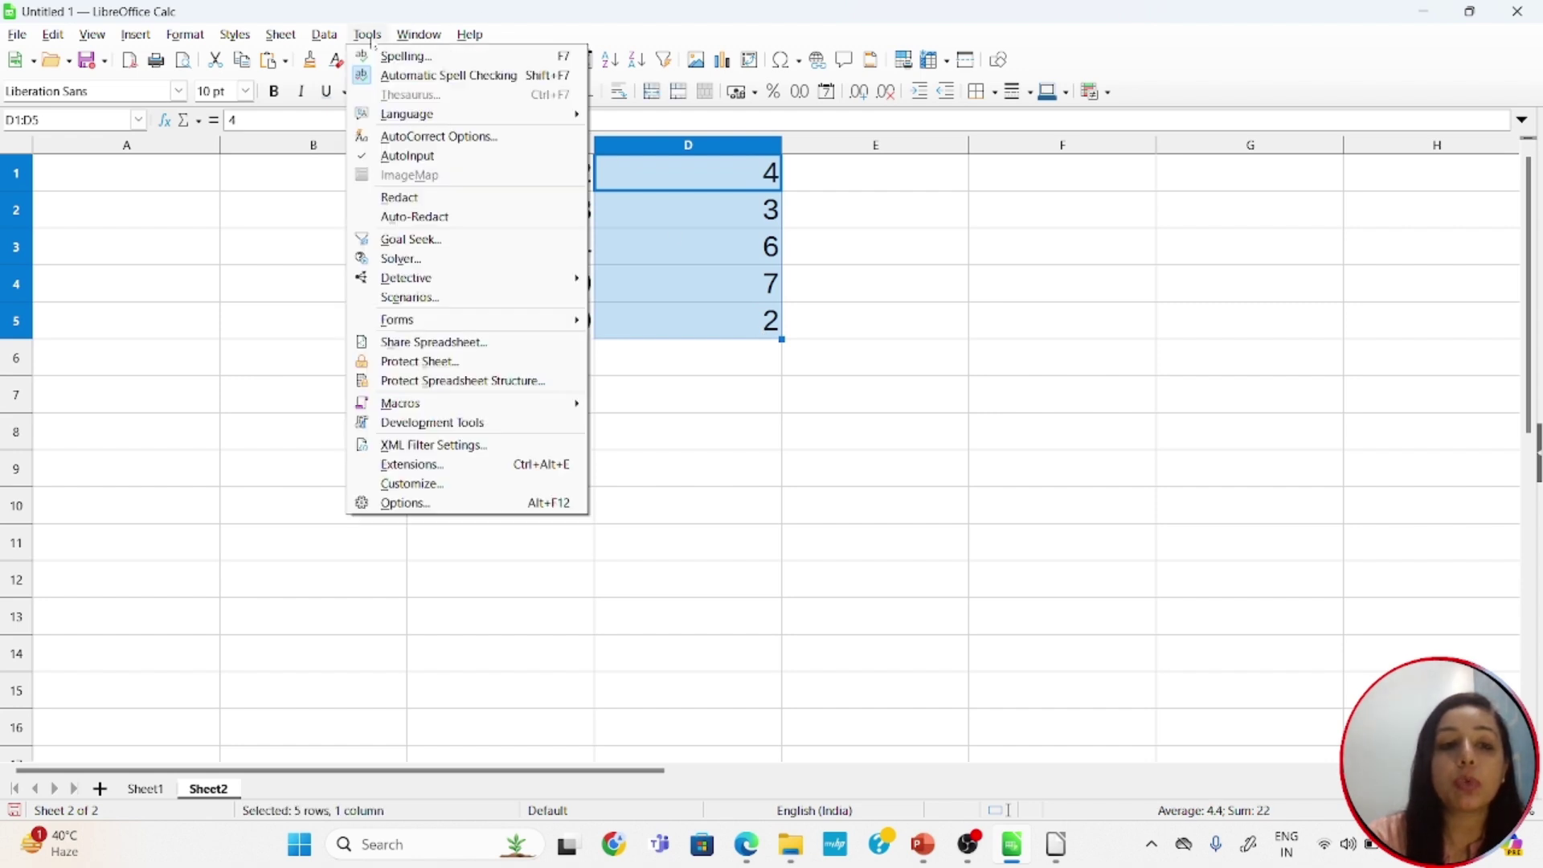
pyautogui.moveTo(443, 407)
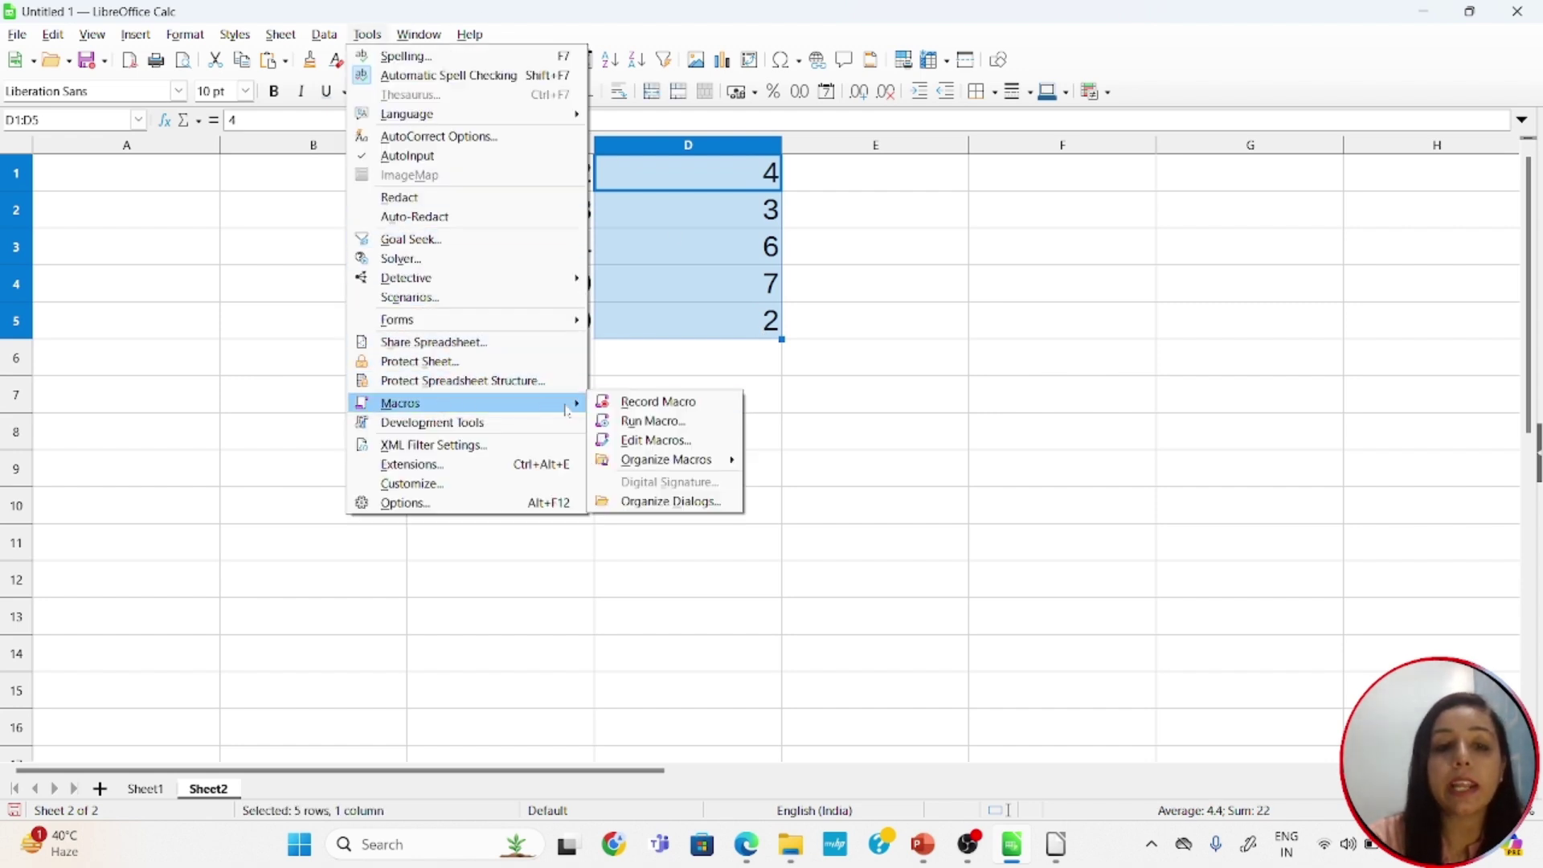
pyautogui.click(652, 428)
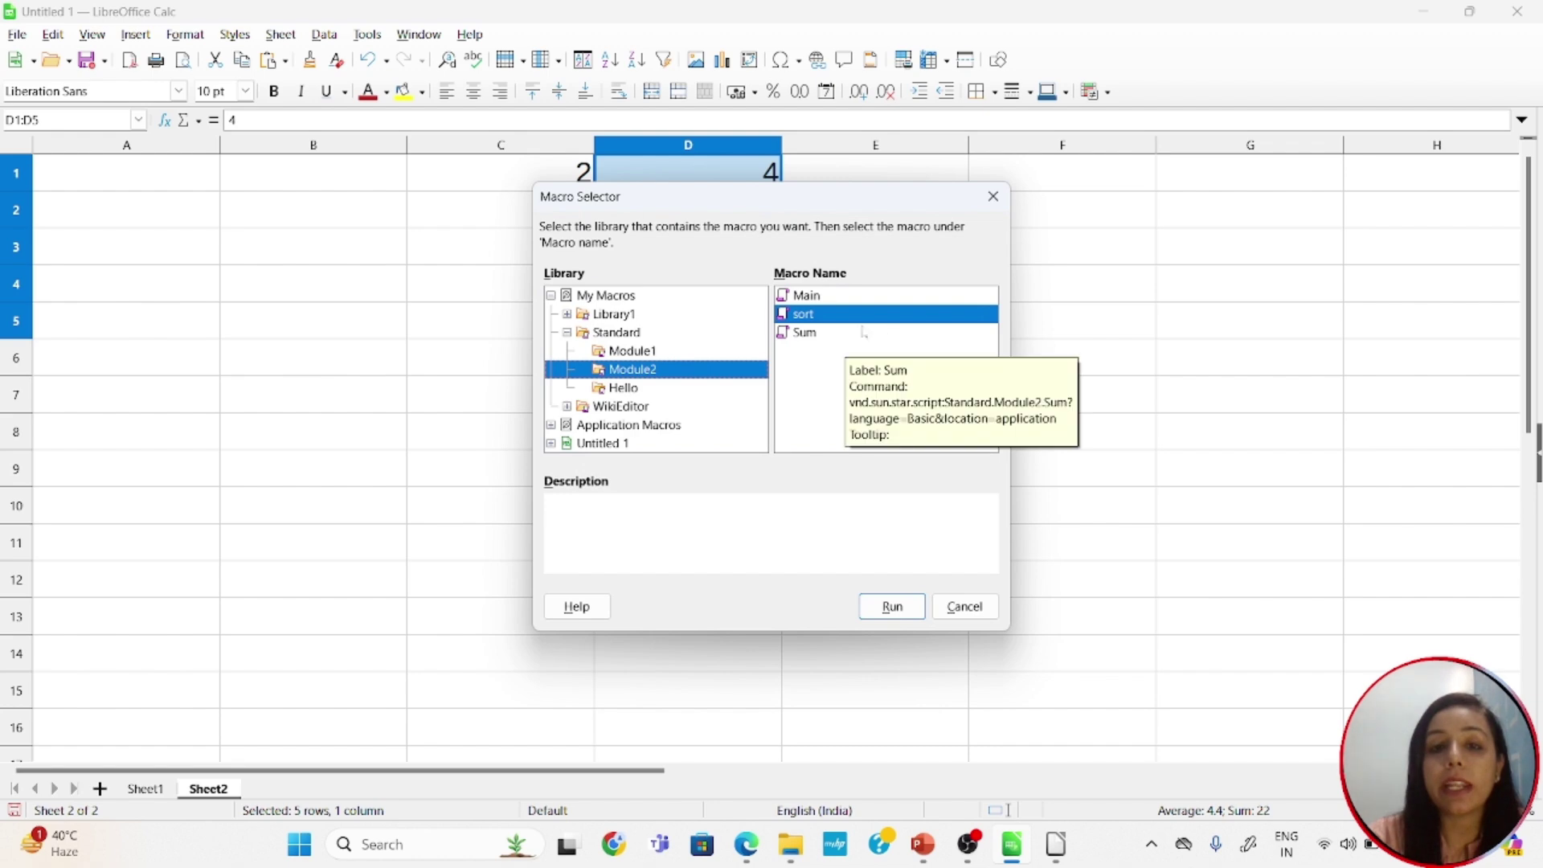
pyautogui.moveTo(737, 200); pyautogui.dragTo(283, 276)
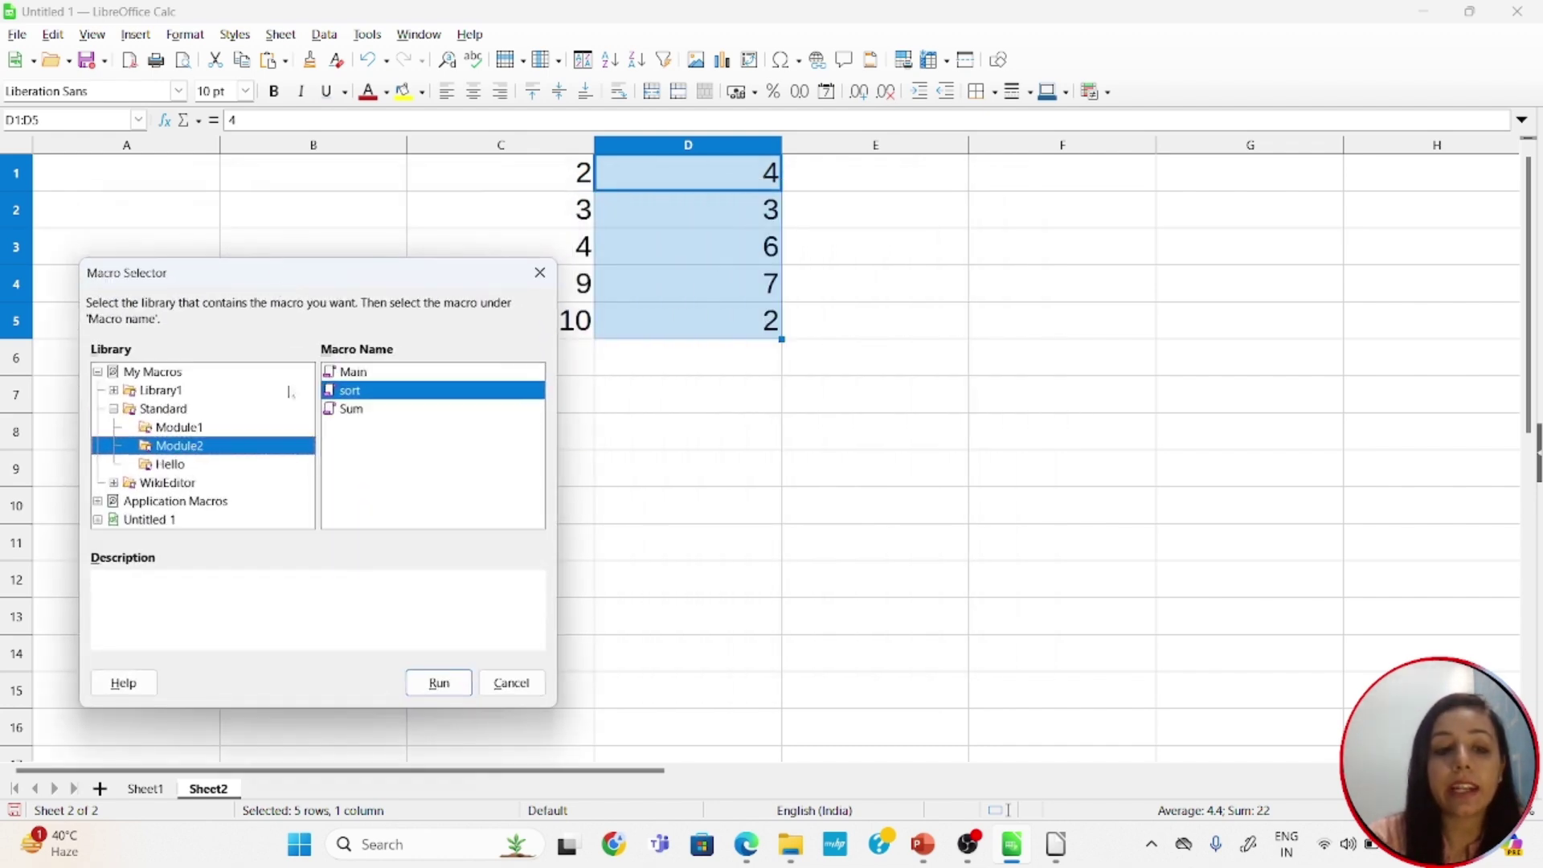
pyautogui.click(439, 682)
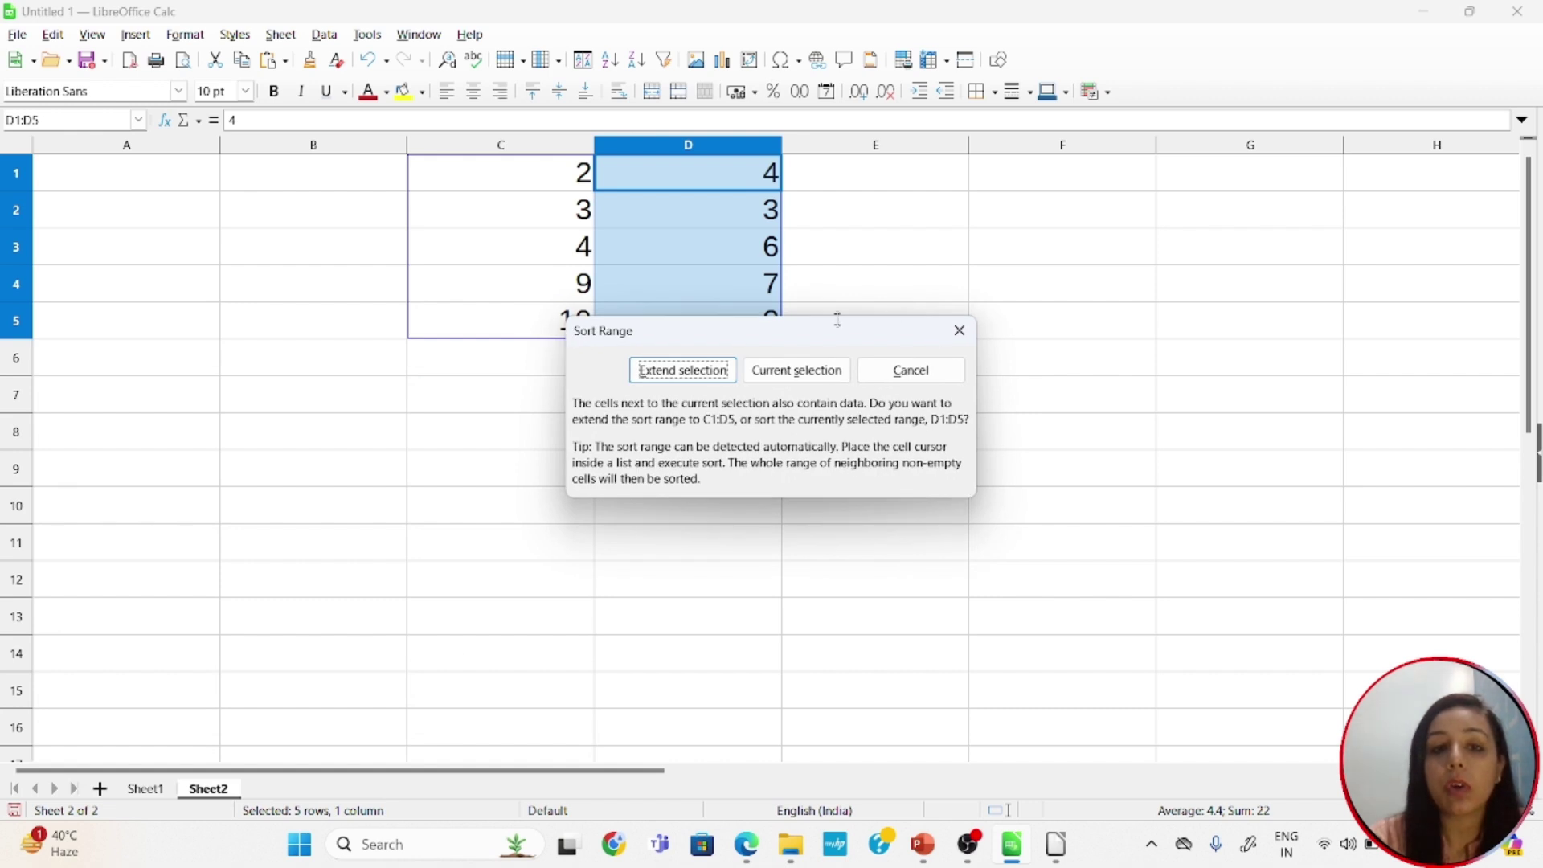
pyautogui.moveTo(829, 332); pyautogui.dragTo(1060, 409)
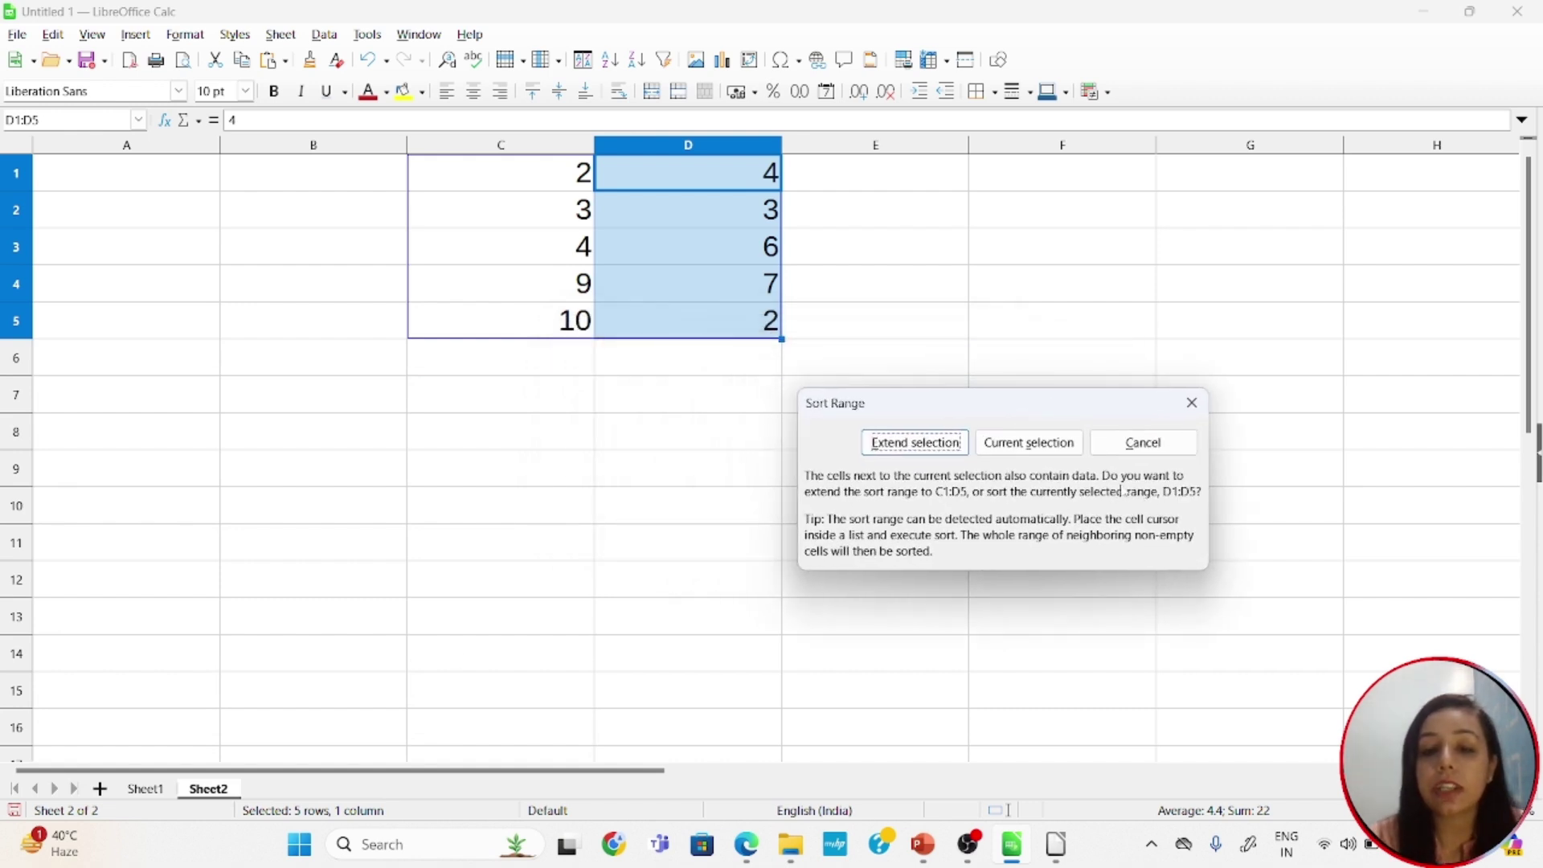